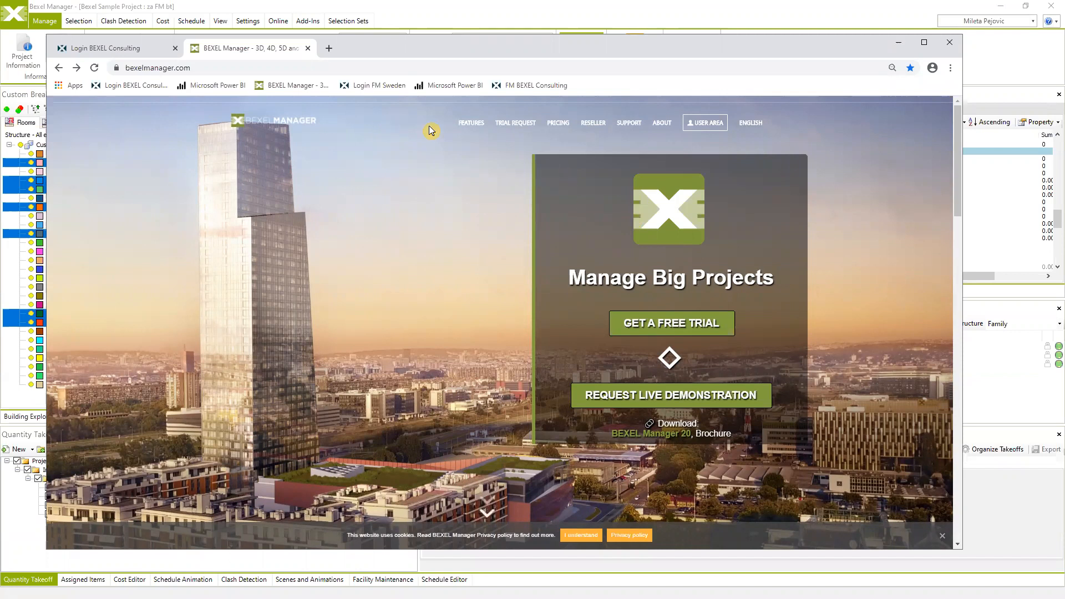
# - View the Educational Licence page under Trial Request, then go to the User Area
pyautogui.moveTo(522, 126)
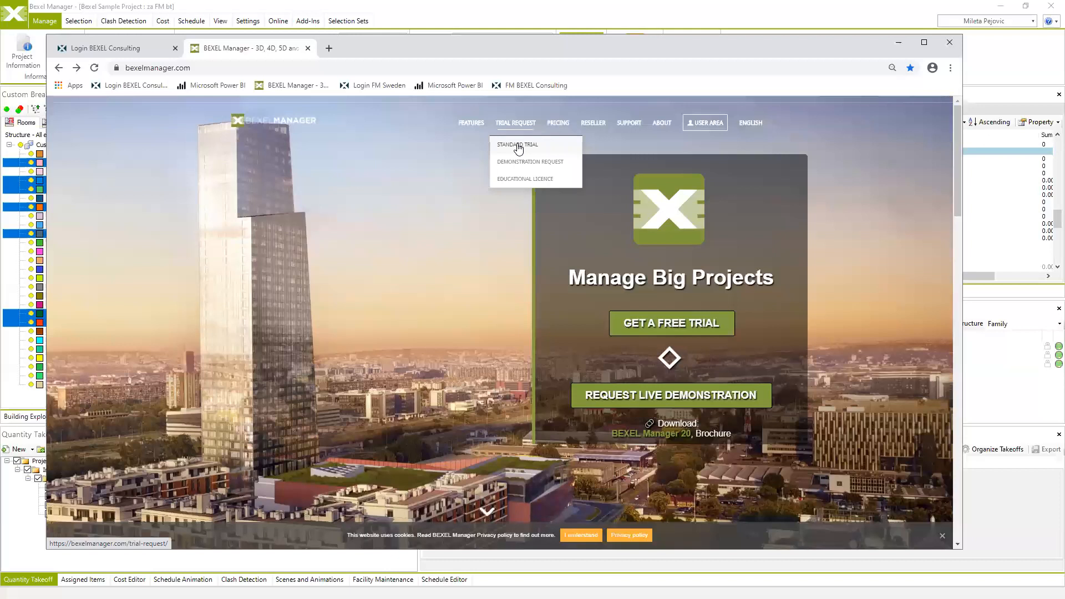
pyautogui.click(522, 180)
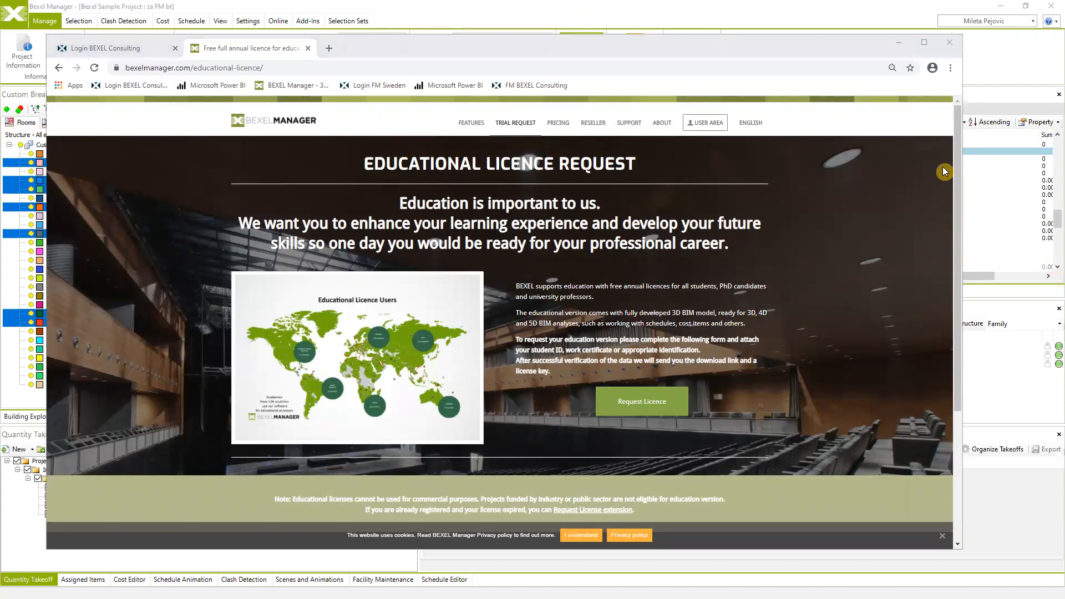
pyautogui.click(711, 124)
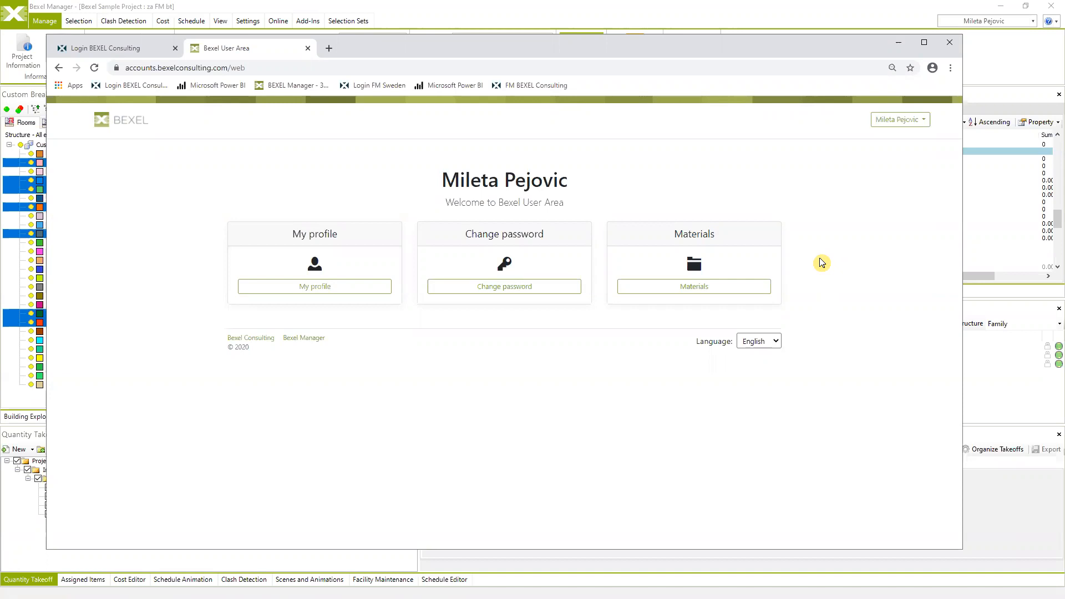
# - Open Materials and expand the Demo / Sample Projects download list
pyautogui.click(692, 288)
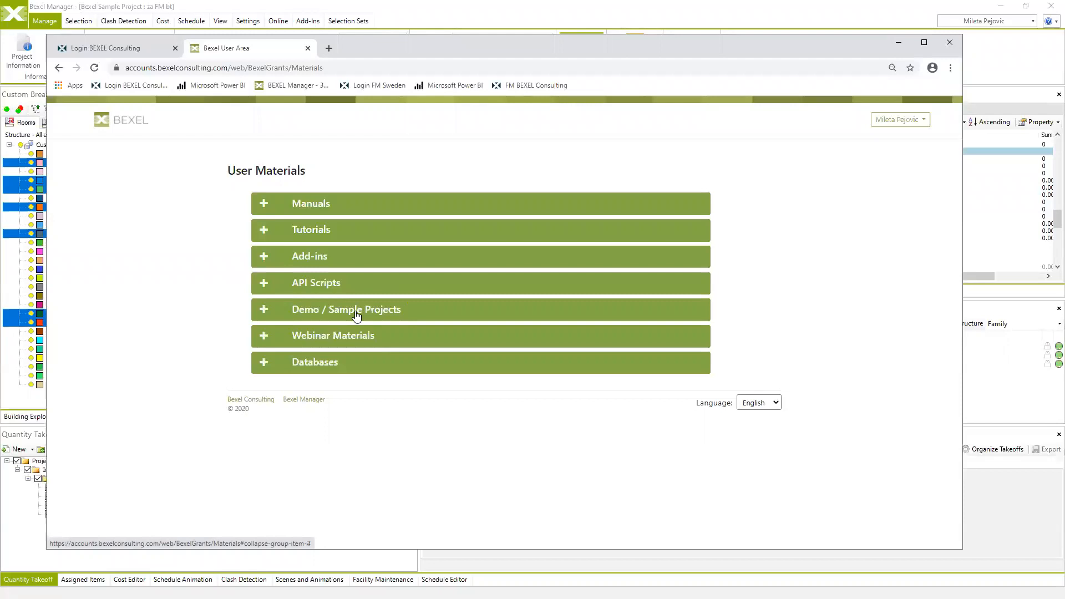
pyautogui.click(265, 312)
pyautogui.scroll(-6, 303, 335)
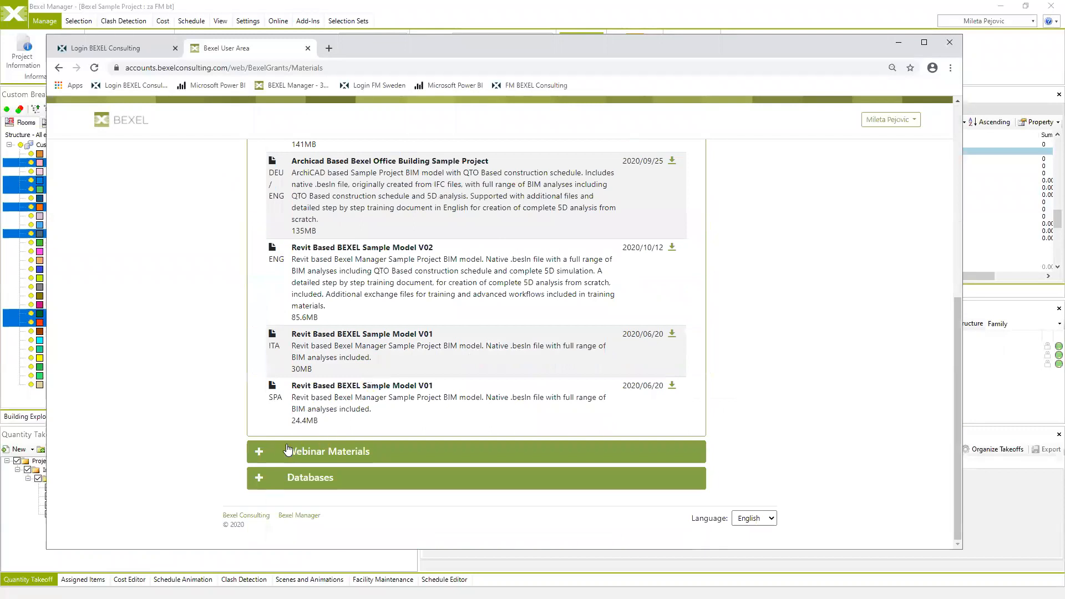
# - Expand Webinar Materials and scroll through the listed downloads down to Databases
pyautogui.click(261, 453)
pyautogui.scroll(-5, 459, 384)
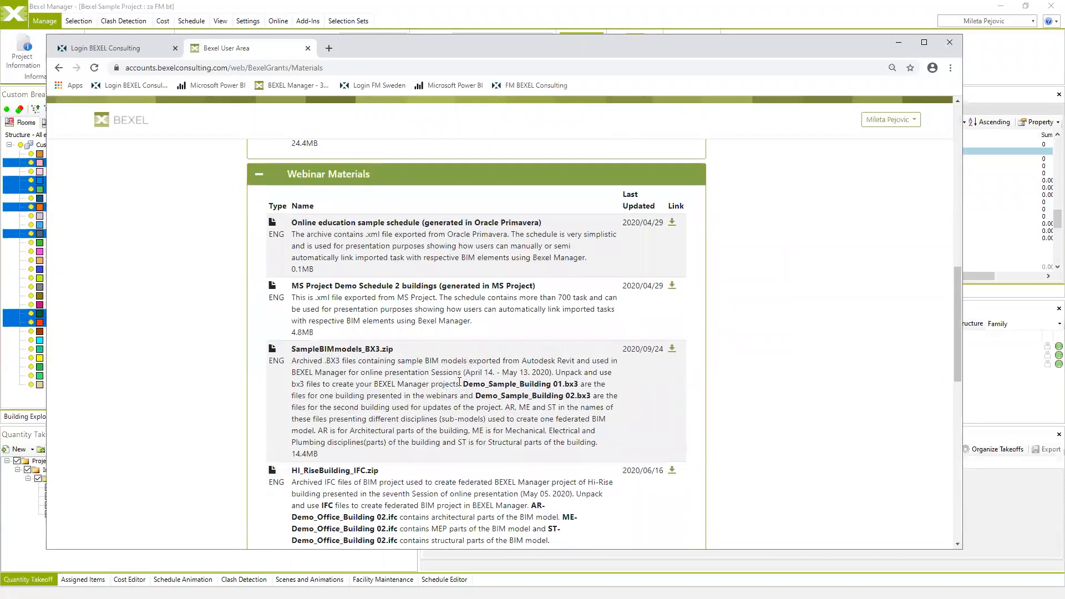
pyautogui.scroll(9, 459, 383)
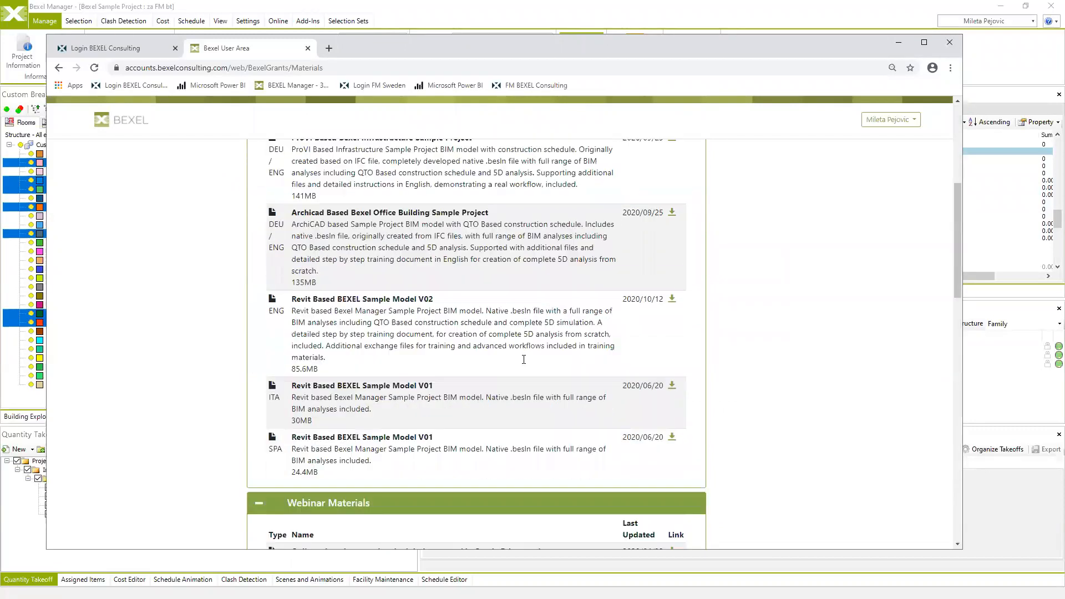
pyautogui.scroll(-7, 505, 346)
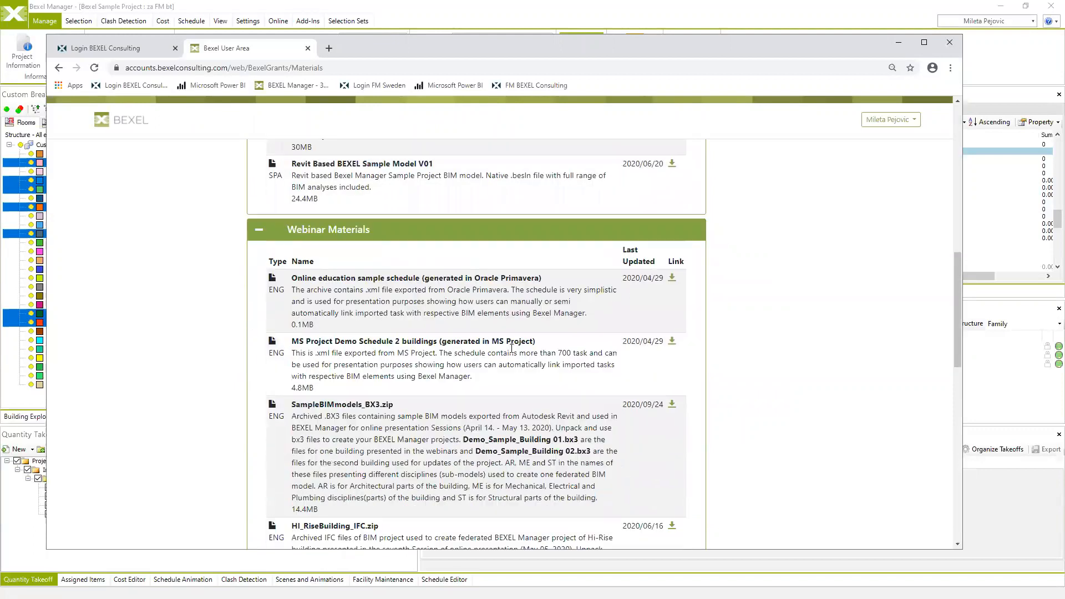
pyautogui.scroll(-12, 476, 341)
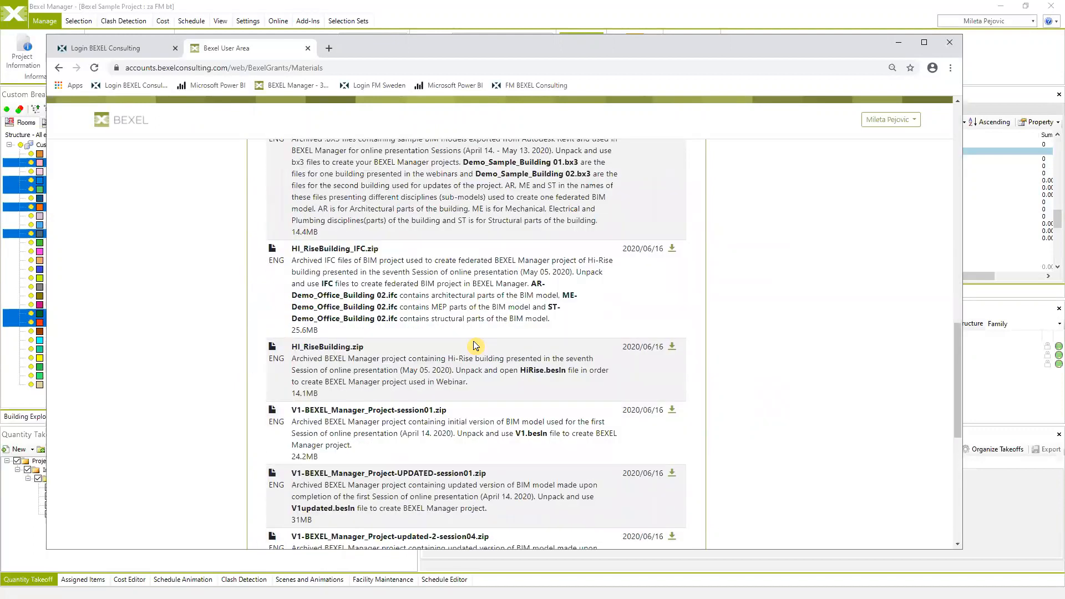
pyautogui.scroll(-4, 471, 341)
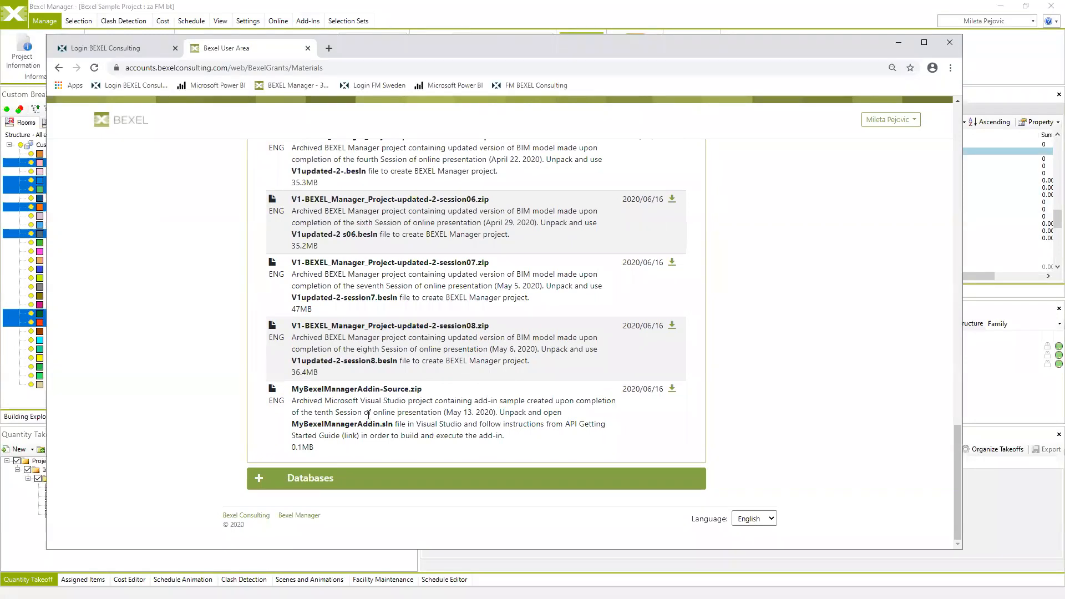
pyautogui.scroll(6, 366, 414)
pyautogui.scroll(6, 366, 414)
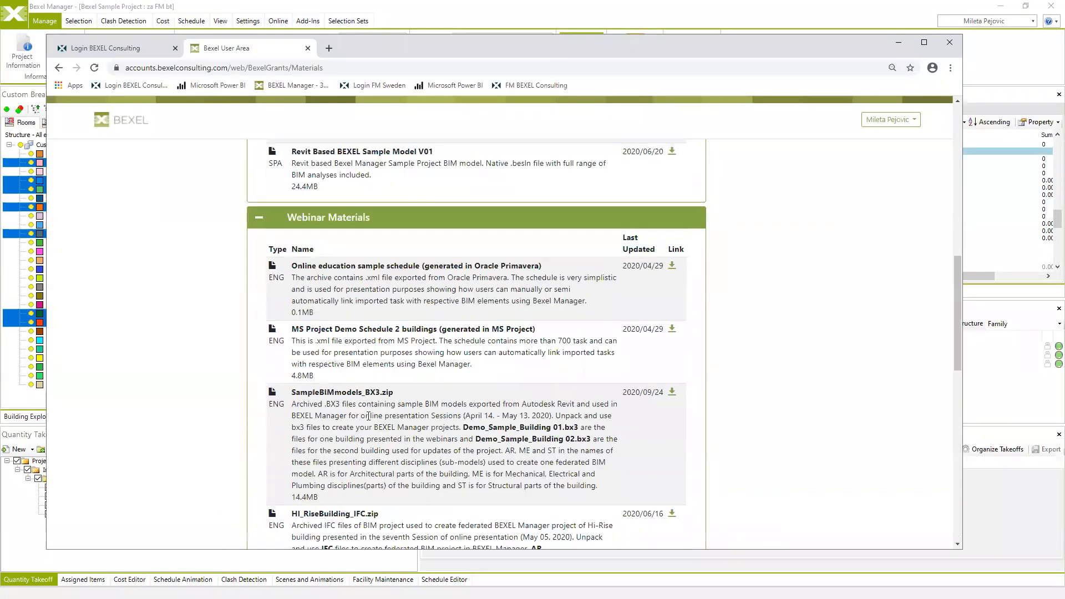
pyautogui.scroll(-6, 377, 412)
pyautogui.scroll(-6, 377, 413)
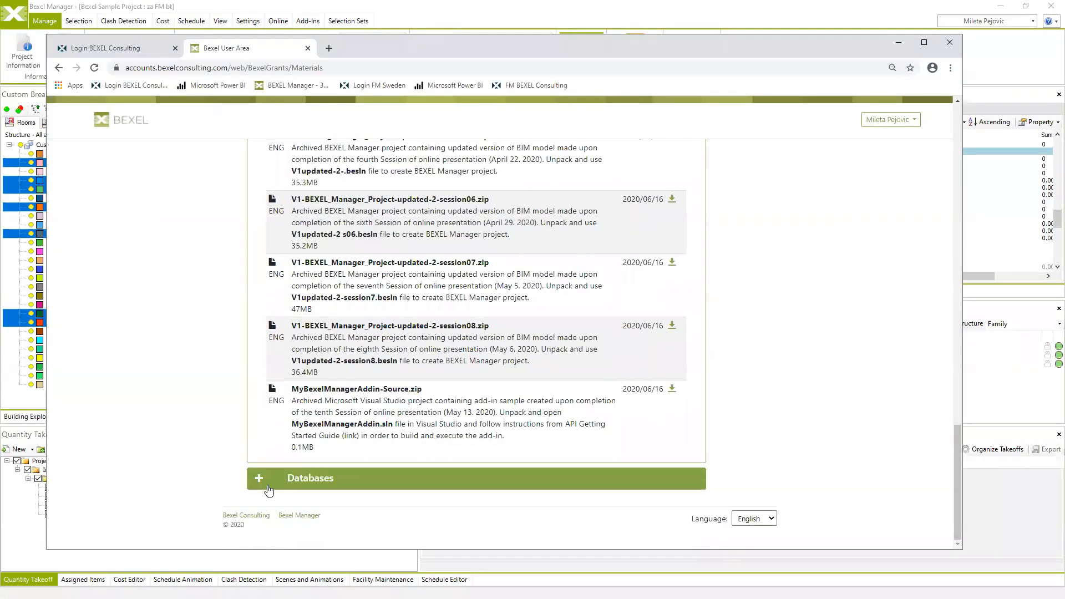
pyautogui.scroll(1, 517, 408)
pyautogui.scroll(-5, 517, 408)
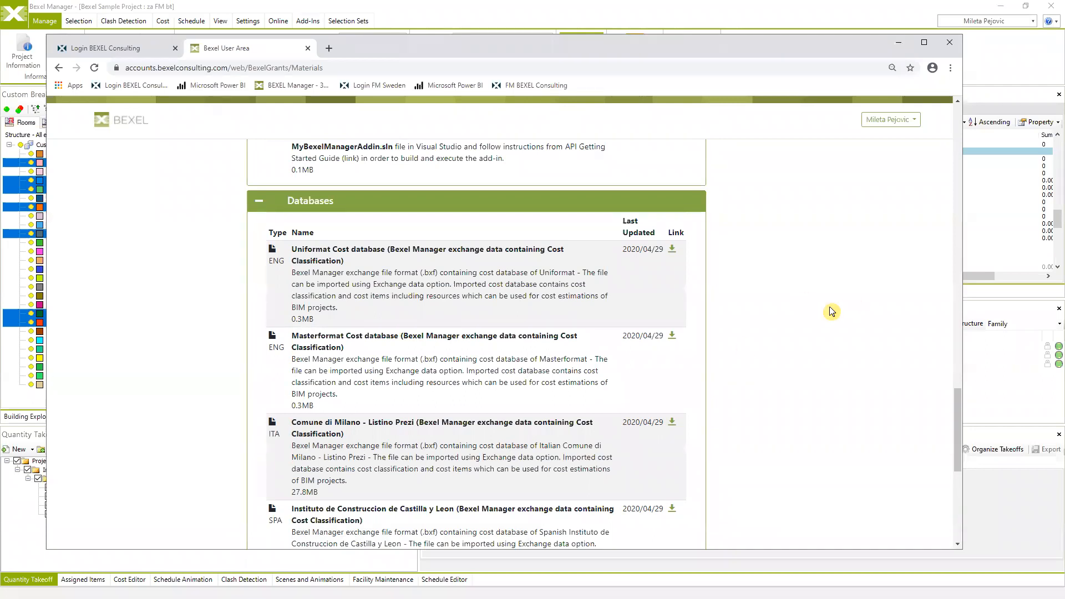
pyautogui.scroll(6, 742, 347)
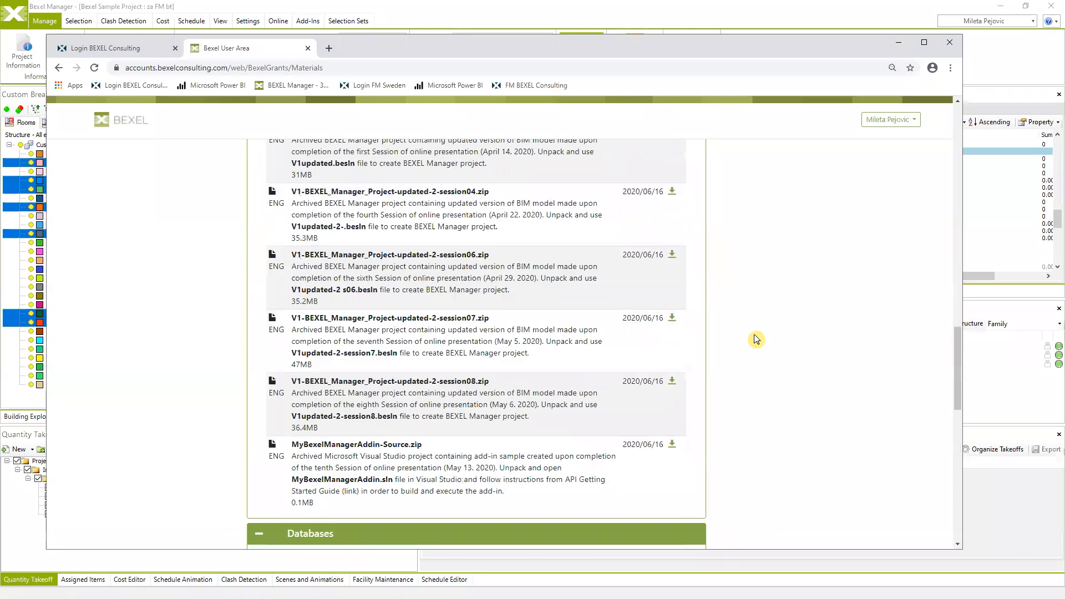
# - Minimize the browser to reveal the Bexel Sample Project's 3D building model
pyautogui.click(899, 46)
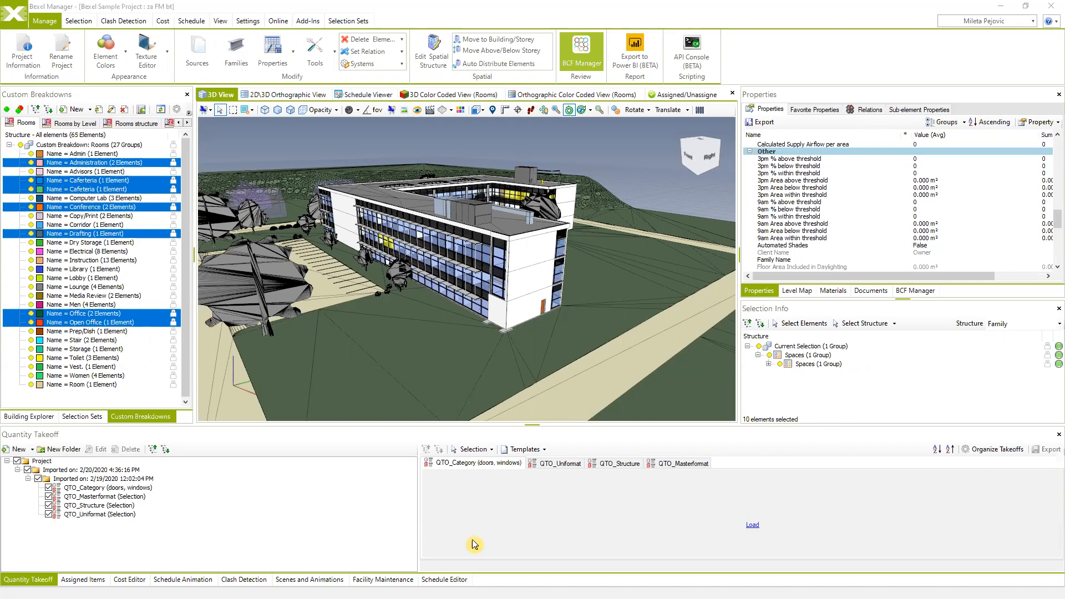
# - Switch the bottom pane from quantity takeoffs to the Facility Maintenance event list
pyautogui.click(397, 580)
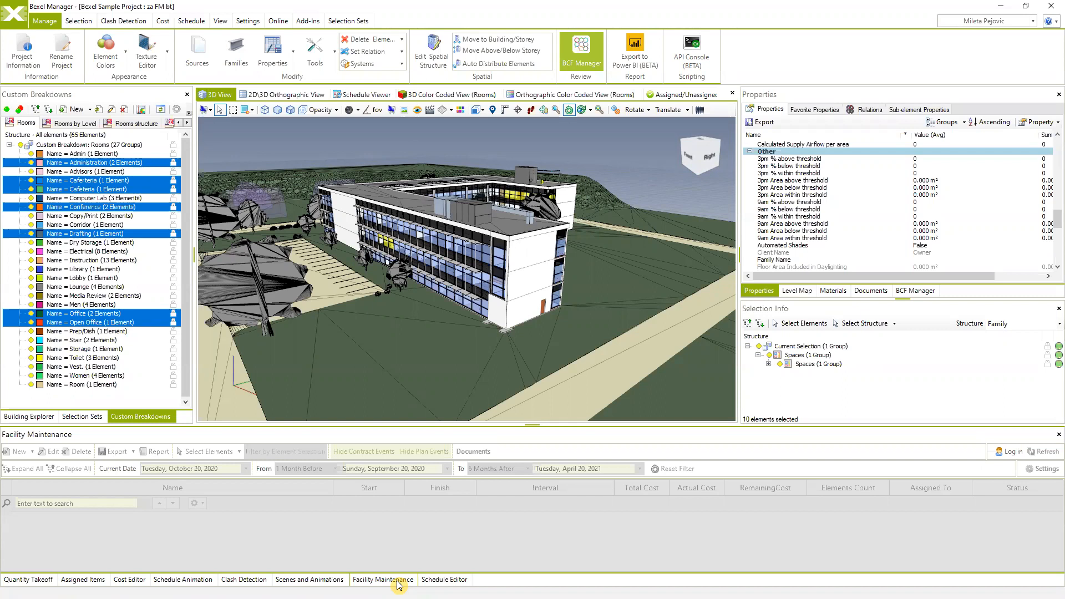
pyautogui.click(397, 583)
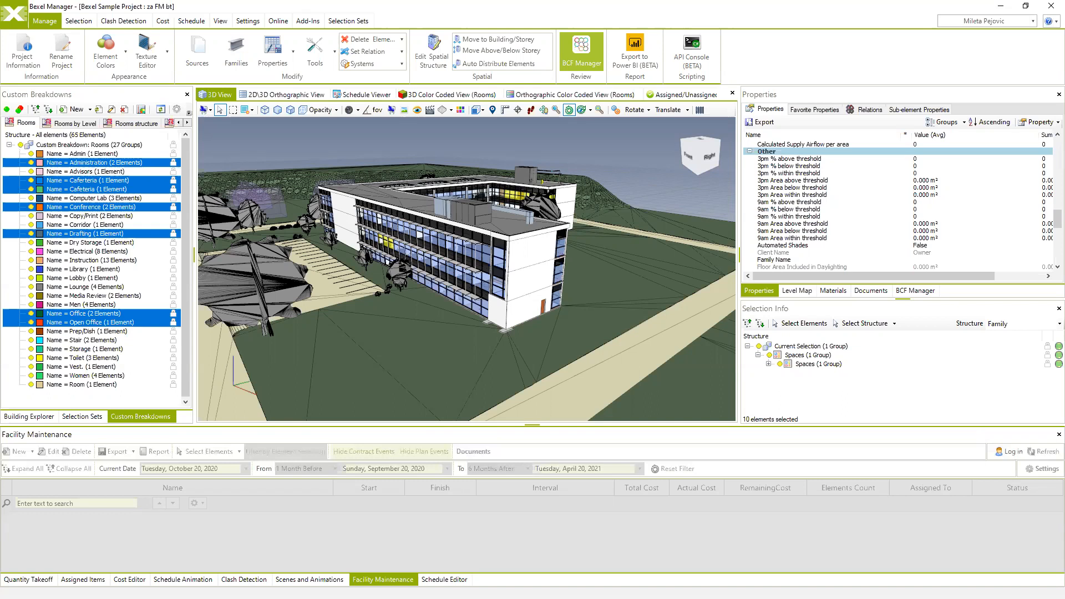
# - Orbit, pan and zoom the 3D view to look down on the building's far side
pyautogui.moveTo(657, 242); pyautogui.dragTo(639, 266, button='middle')
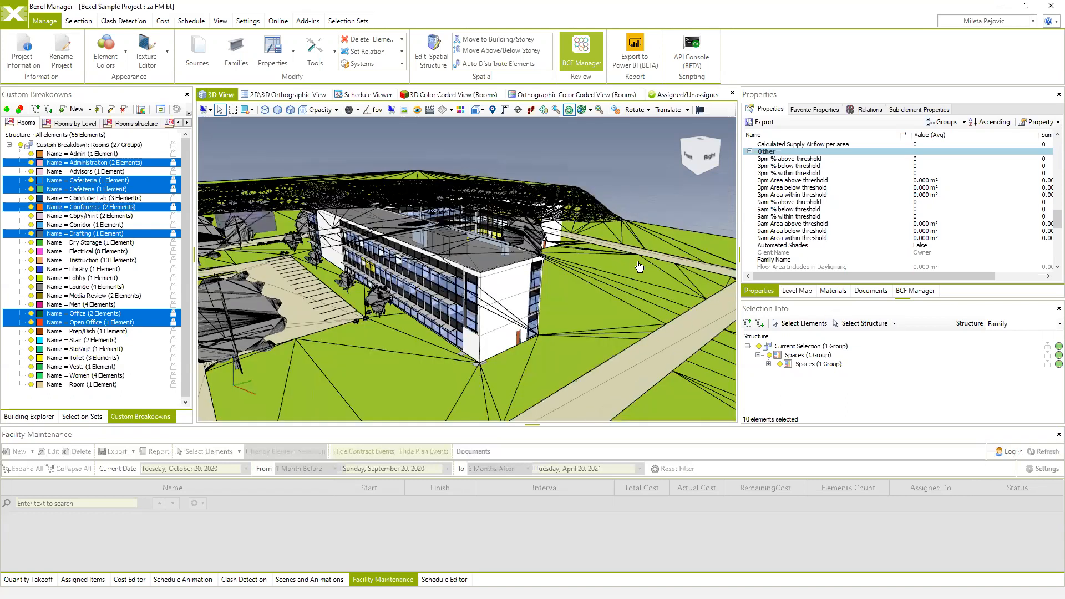
pyautogui.moveTo(639, 267); pyautogui.dragTo(647, 266)
pyautogui.moveTo(542, 320); pyautogui.dragTo(528, 301, button='middle')
pyautogui.scroll(-1, 720, 274)
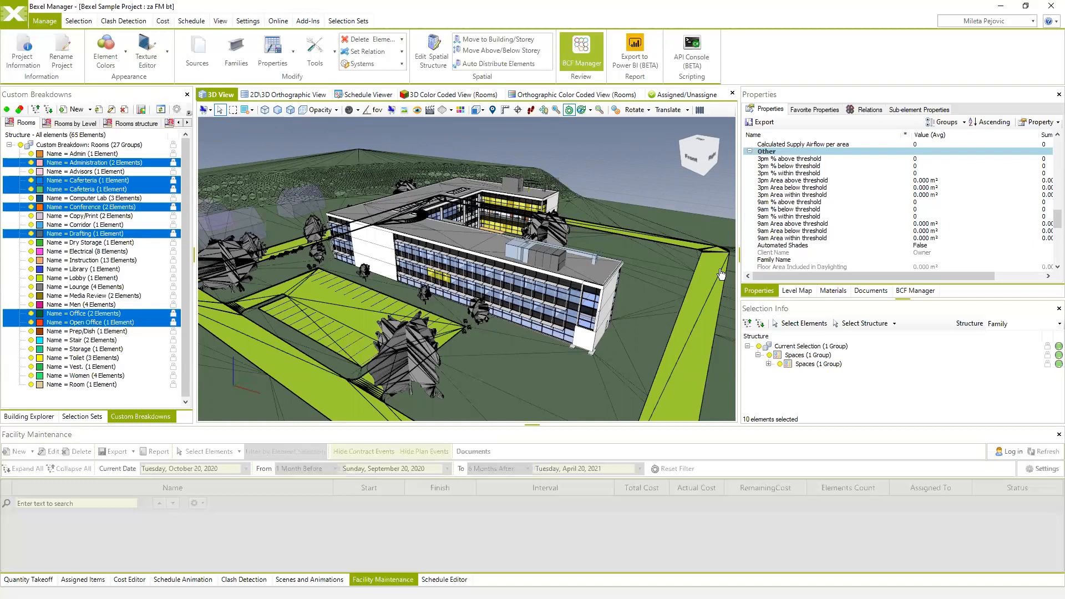
pyautogui.moveTo(640, 292); pyautogui.dragTo(631, 296)
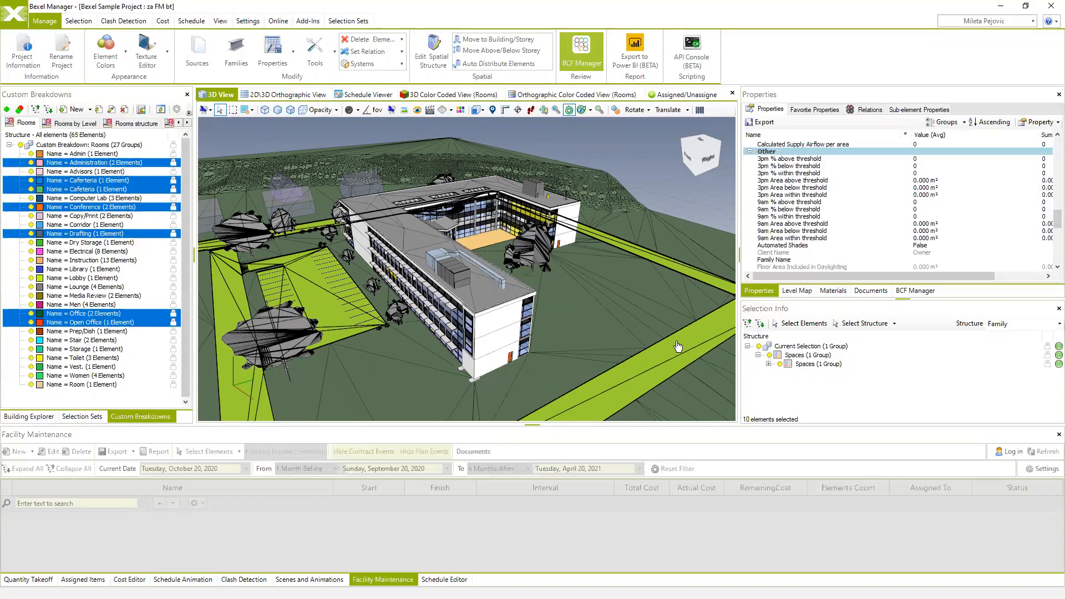
pyautogui.moveTo(637, 282); pyautogui.dragTo(621, 275, button='middle')
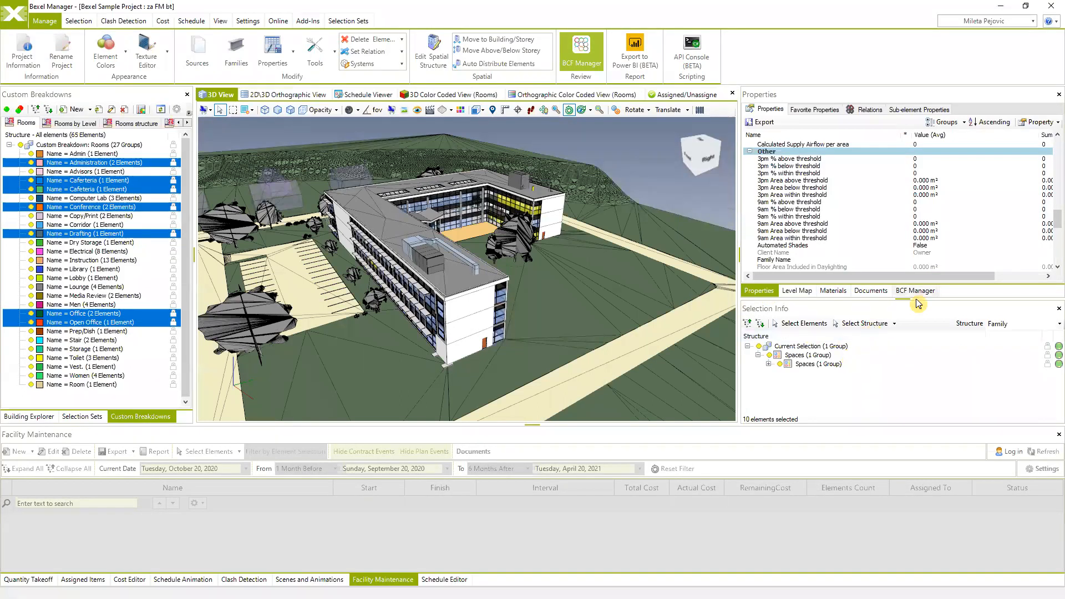
# - Show and widen the Documents panel, listing two A2-Floor plan 01 documents under Architecture
pyautogui.click(871, 292)
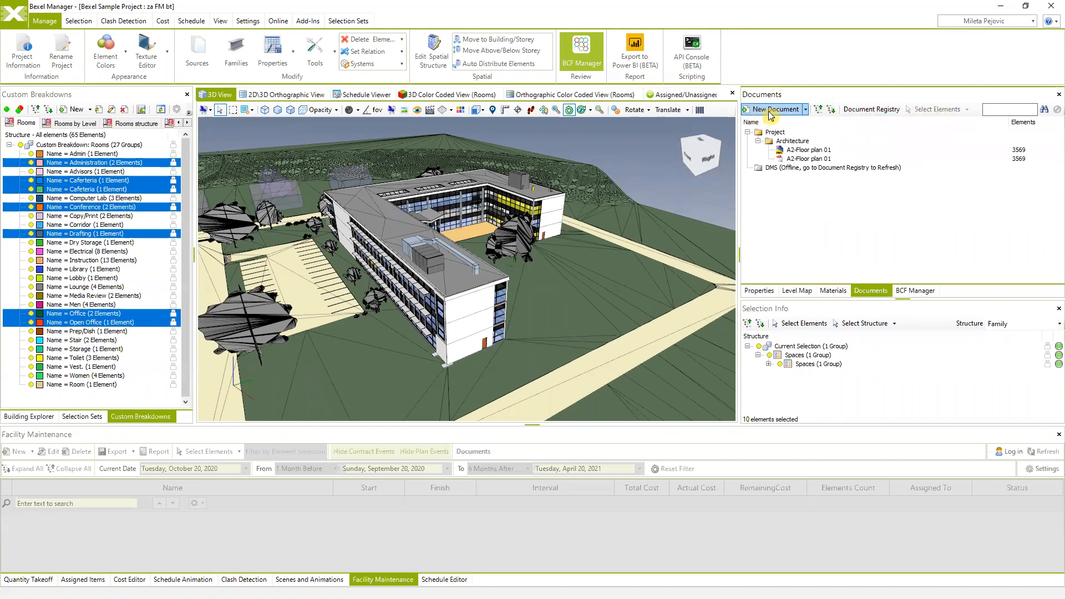
pyautogui.moveTo(739, 172); pyautogui.dragTo(712, 173)
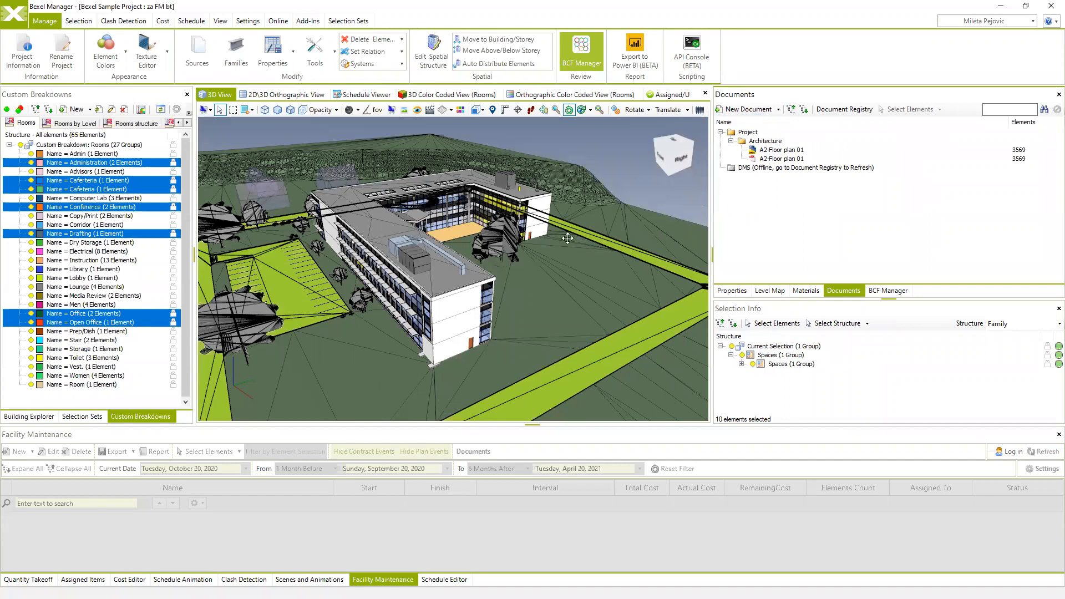
pyautogui.moveTo(574, 236); pyautogui.dragTo(550, 247, button='middle')
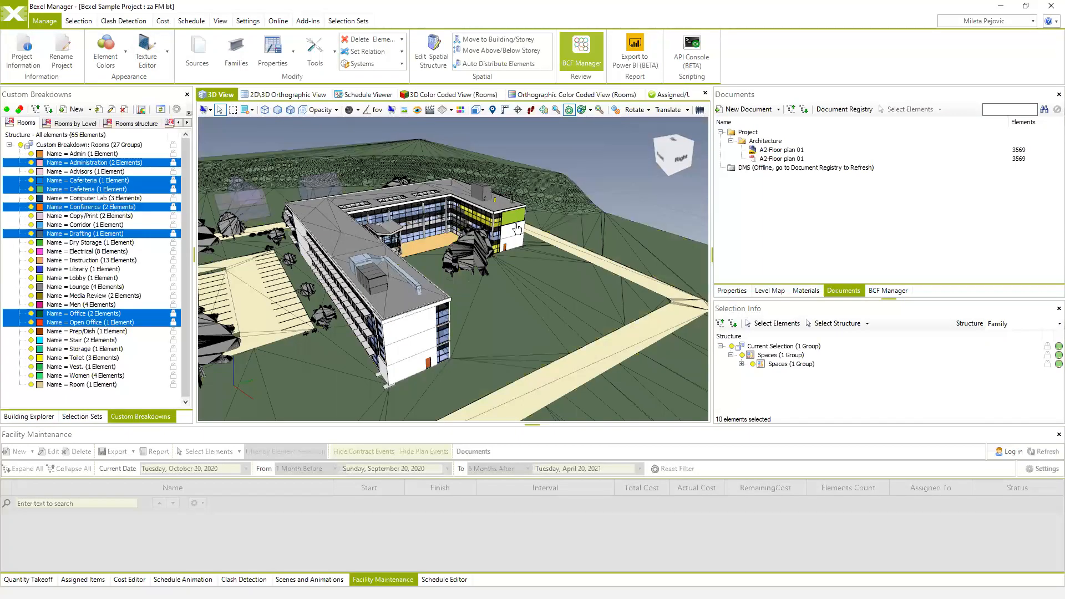
# - Select the rooftop cooling tower to list its six AHU and cooling tower documents
pyautogui.click(494, 203)
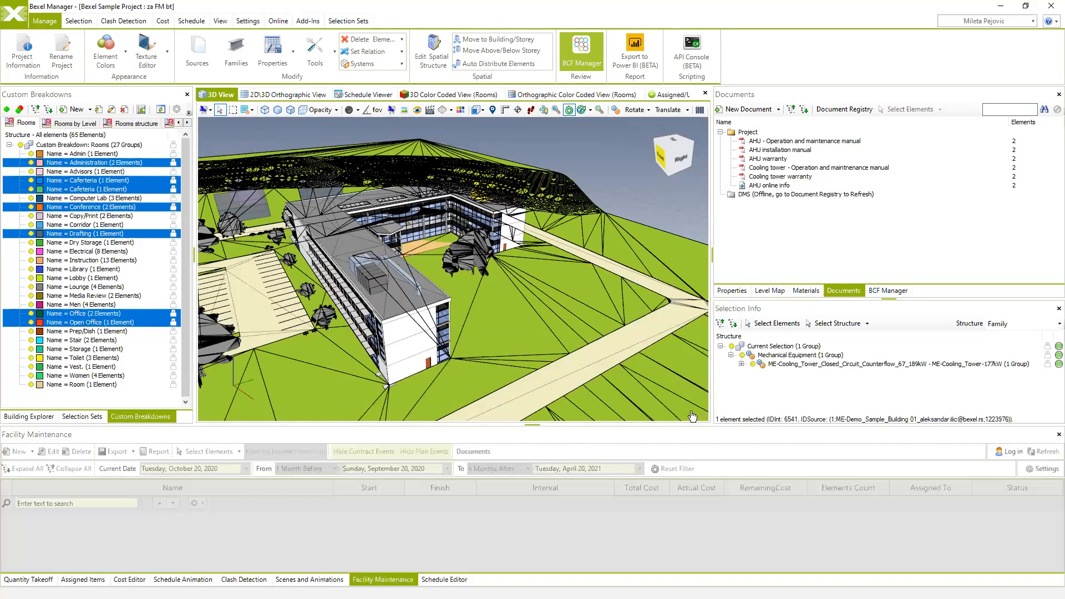
# - Open Document Registry and browse entries like AHU installation manual.pdf and A2-Floor plan 01.pdf
pyautogui.click(844, 110)
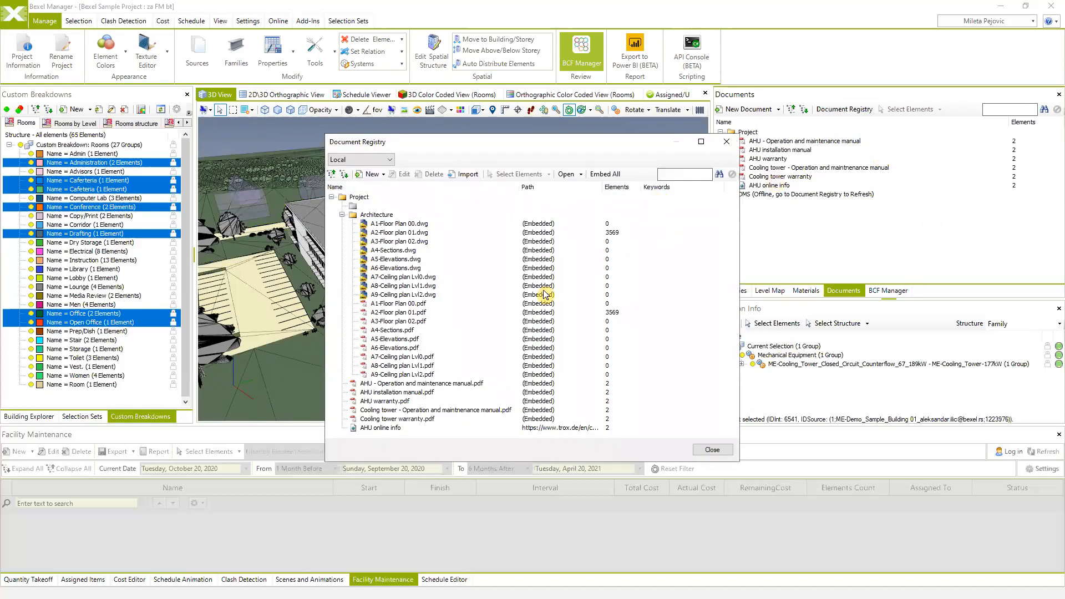
pyautogui.click(341, 214)
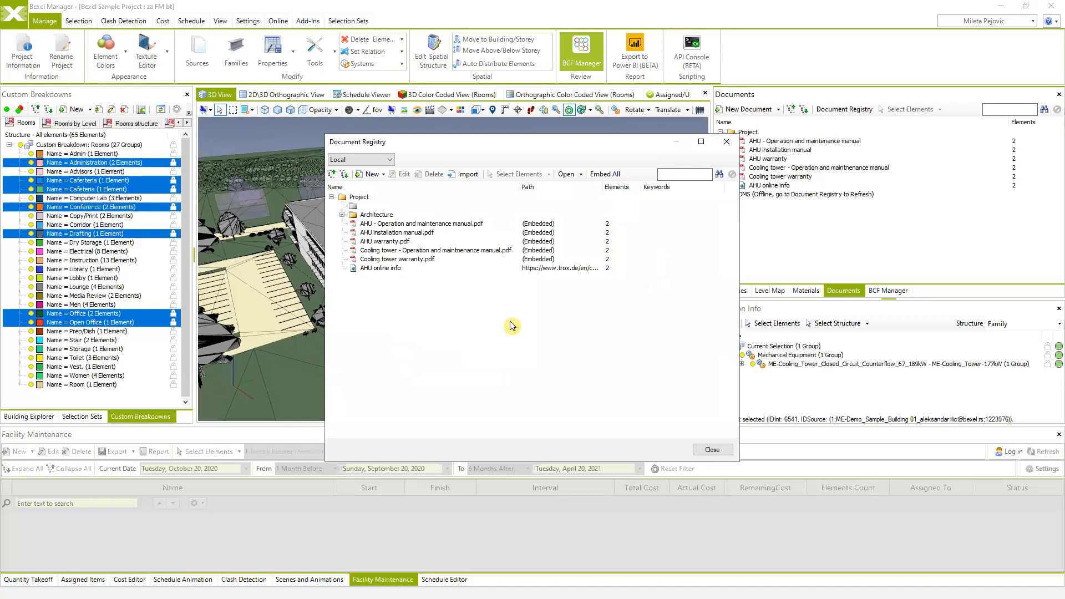
pyautogui.click(396, 234)
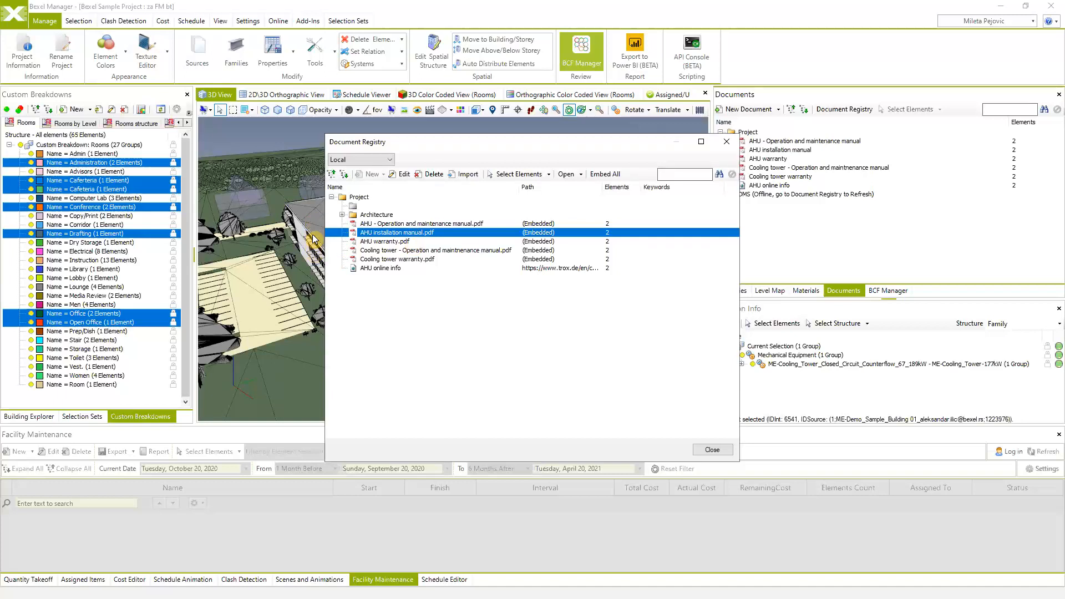
pyautogui.click(630, 238)
pyautogui.click(342, 214)
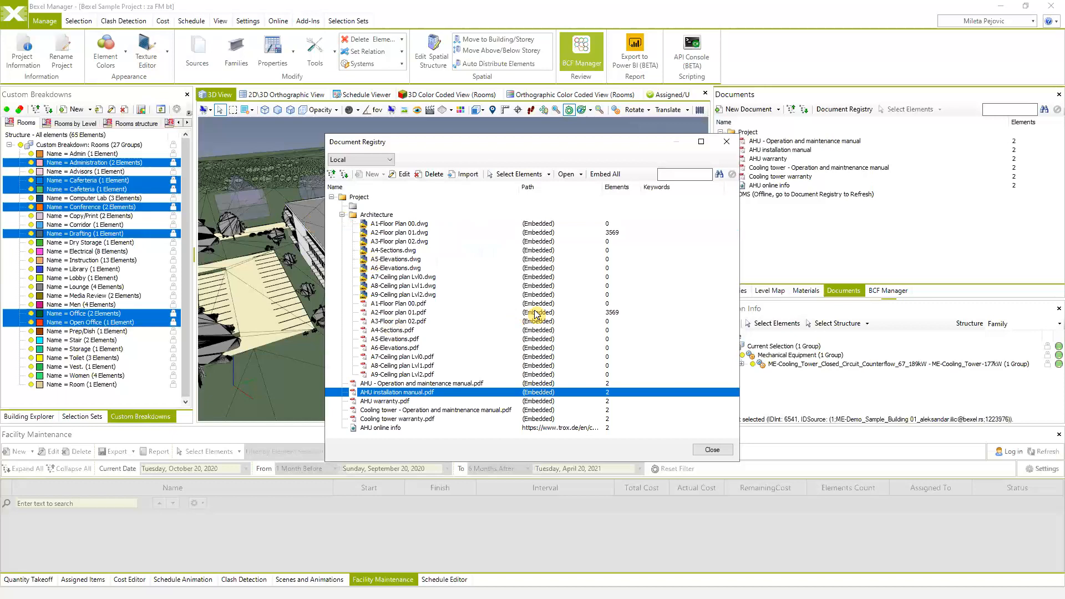
pyautogui.click(405, 314)
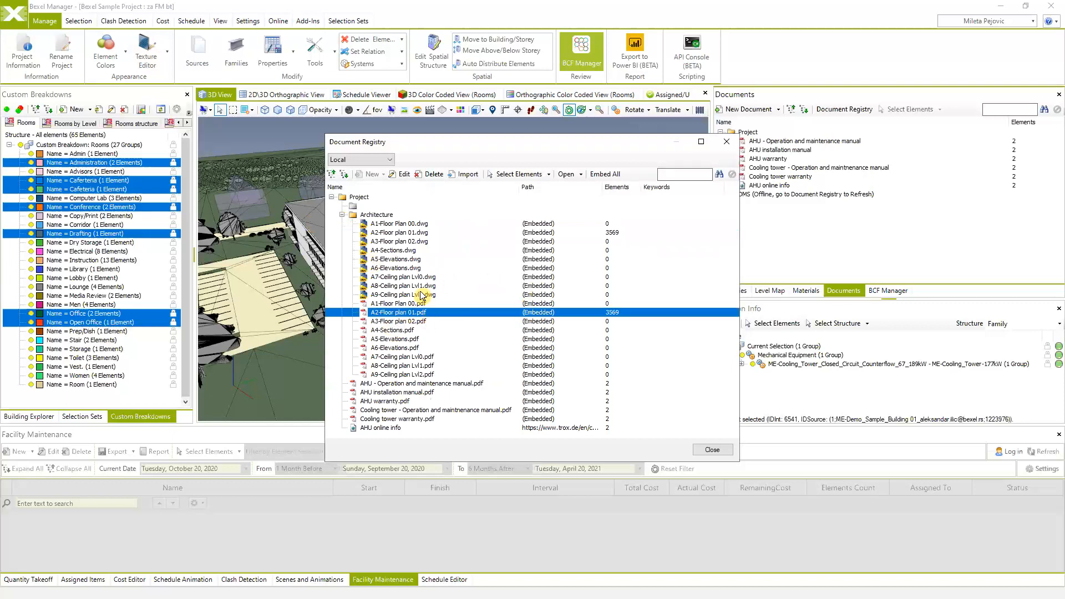
# - Move the registry window right, then change its source from Local to DMS
pyautogui.moveTo(577, 143); pyautogui.dragTo(696, 144)
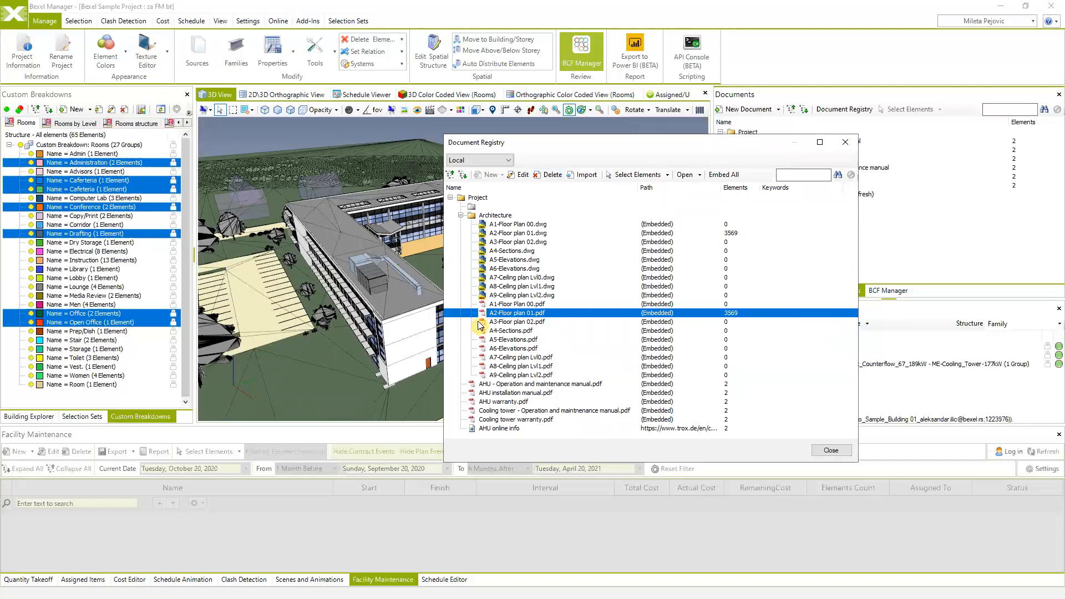
pyautogui.click(524, 277)
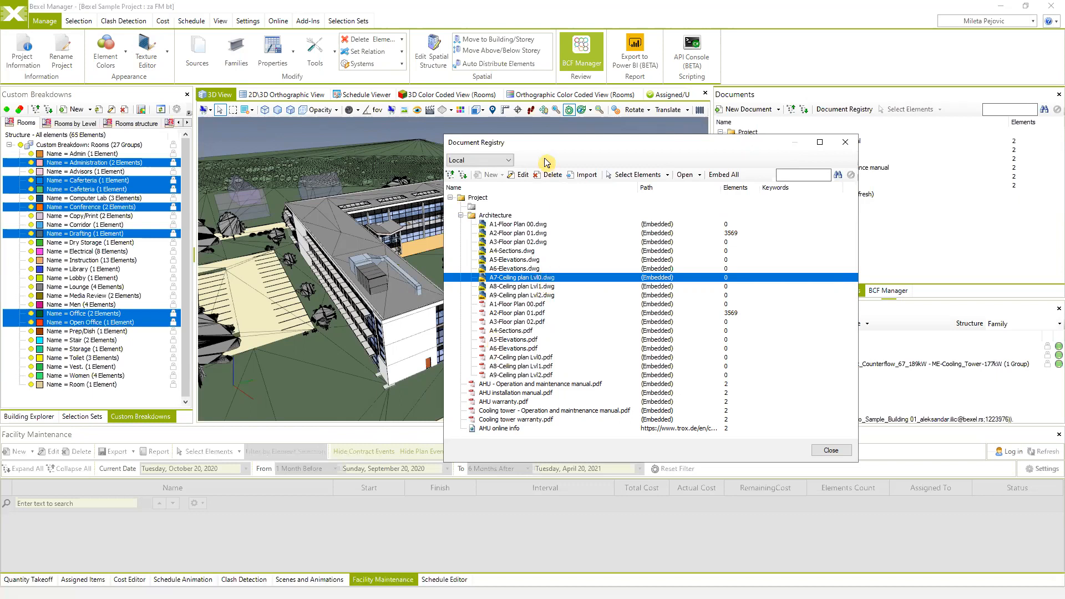
pyautogui.click(510, 161)
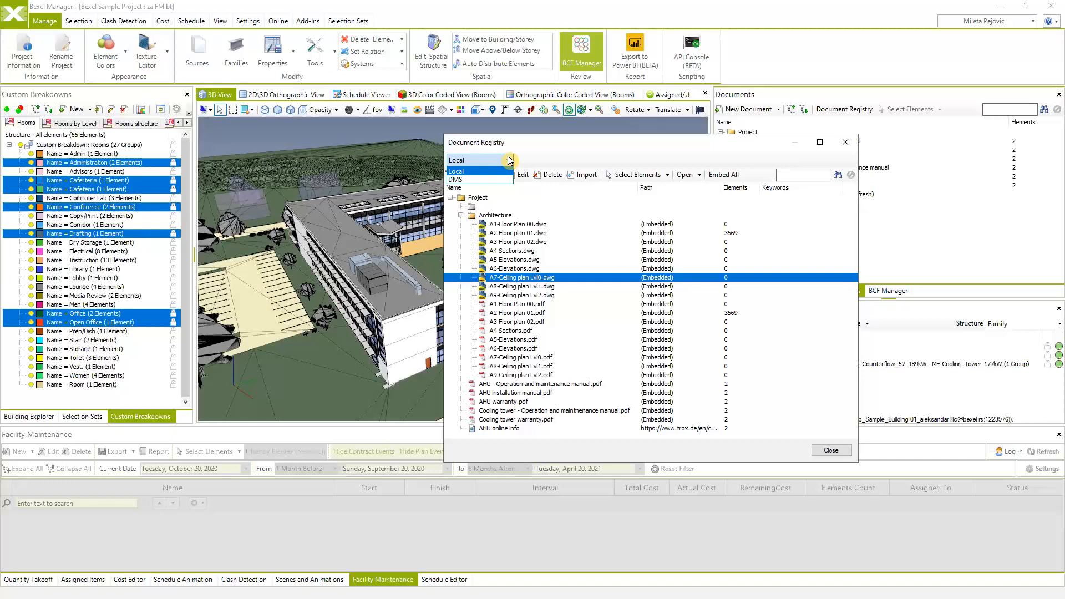
pyautogui.click(465, 180)
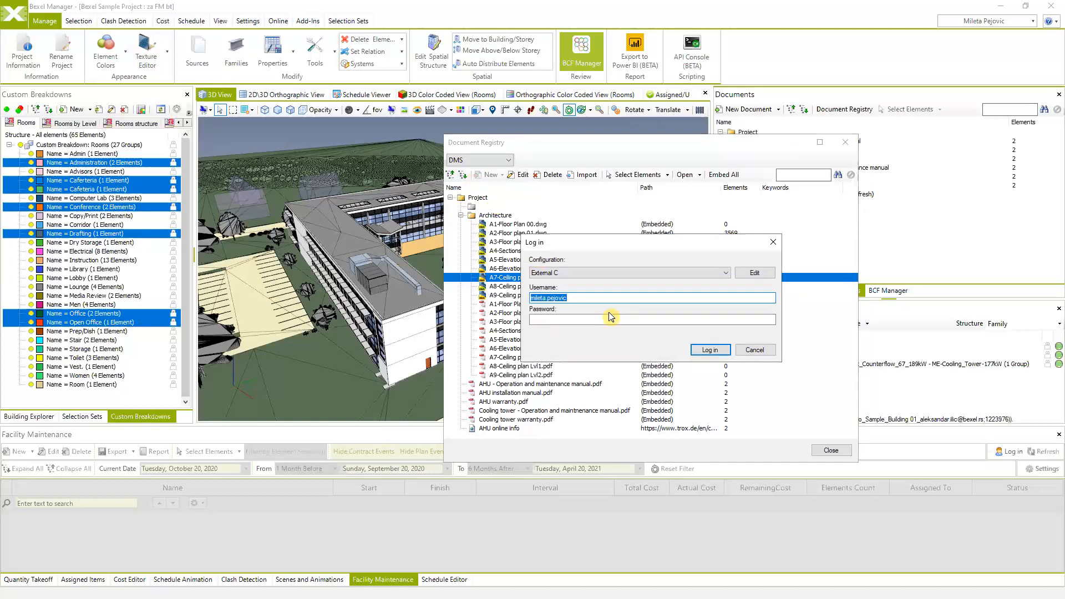
# - Cancel the DMS log-in so the registry returns to its Local source
pyautogui.click(624, 320)
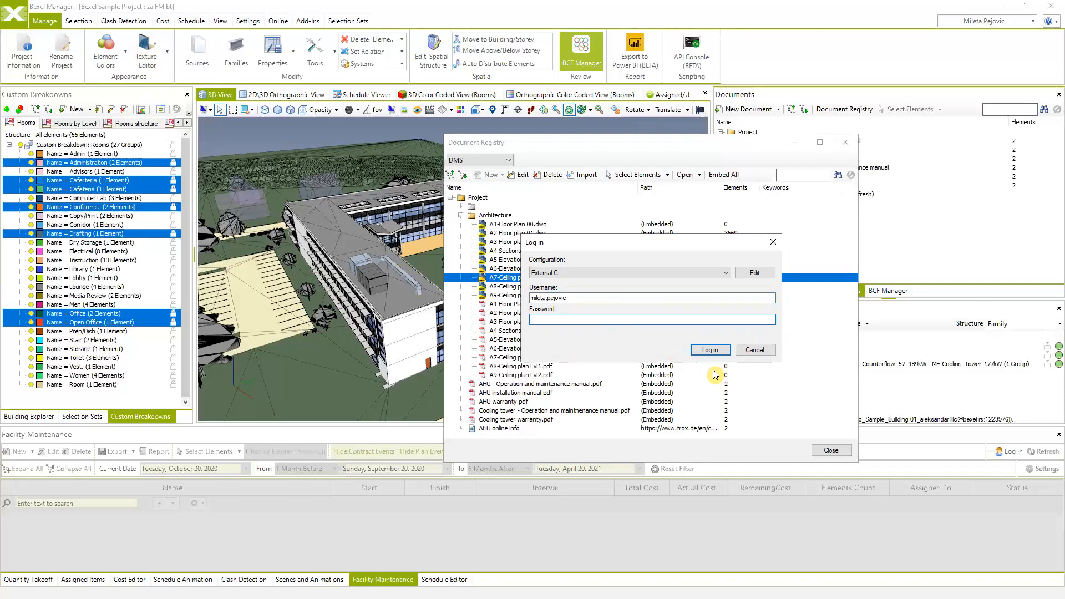
pyautogui.click(755, 350)
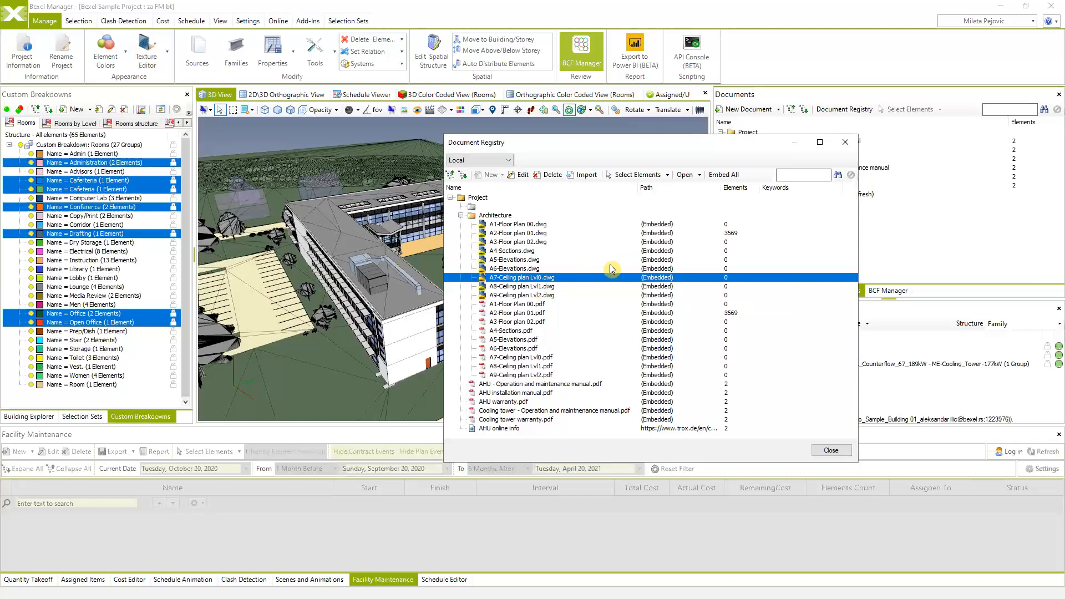
# - Collapse Architecture and open the New dropdown's options for adding folders or documents
pyautogui.click(461, 216)
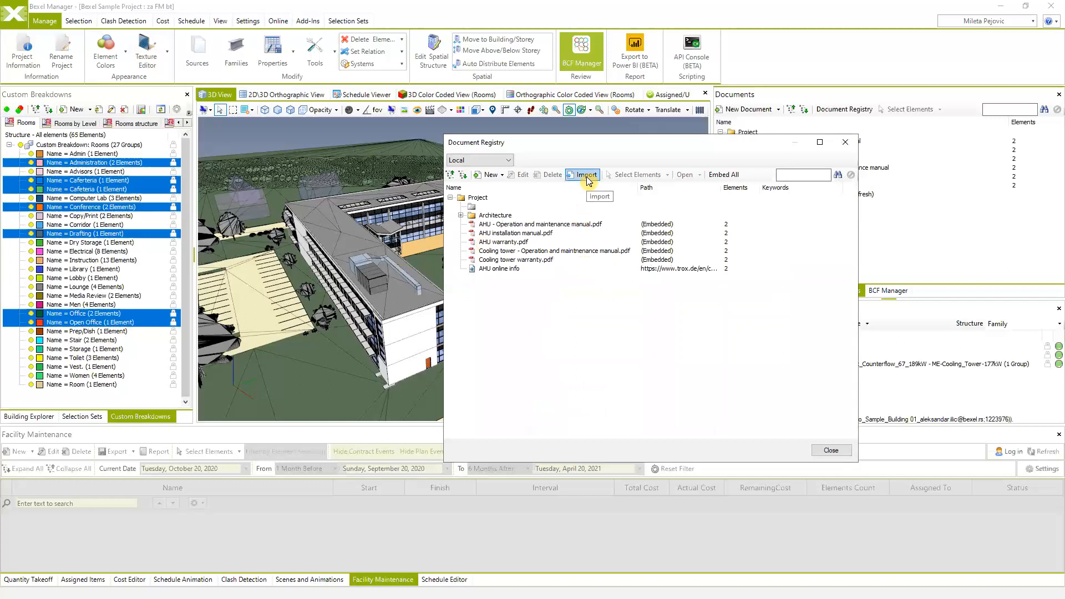
pyautogui.click(503, 176)
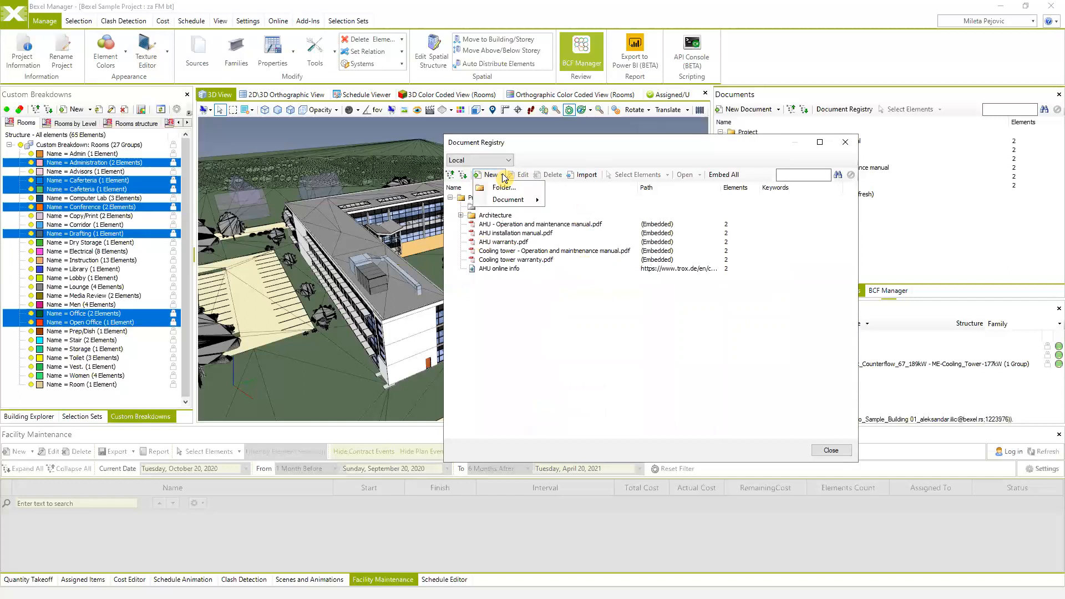
pyautogui.moveTo(511, 203)
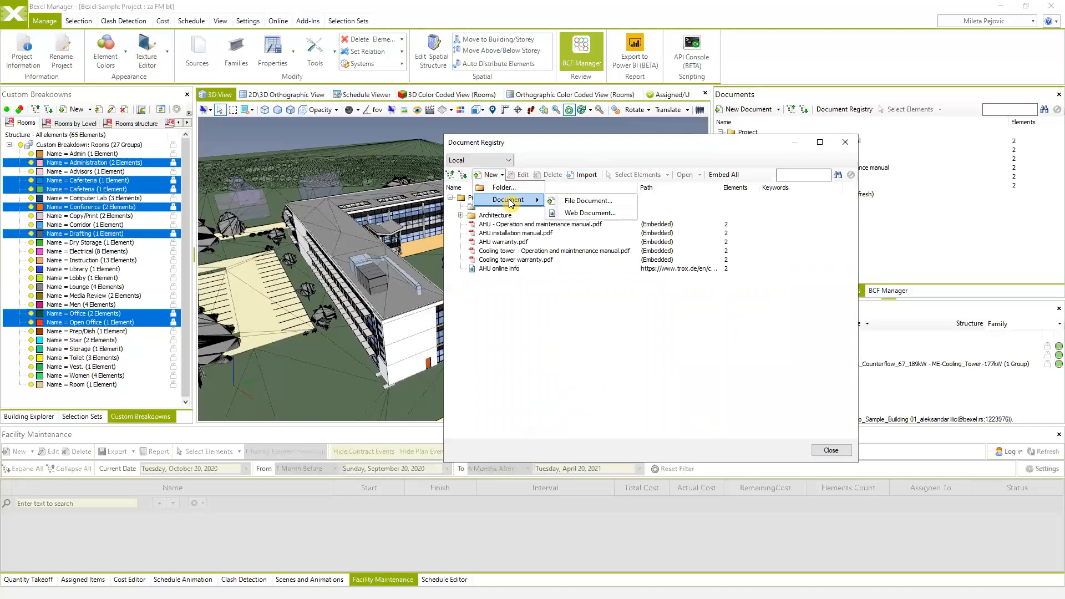
pyautogui.click(492, 173)
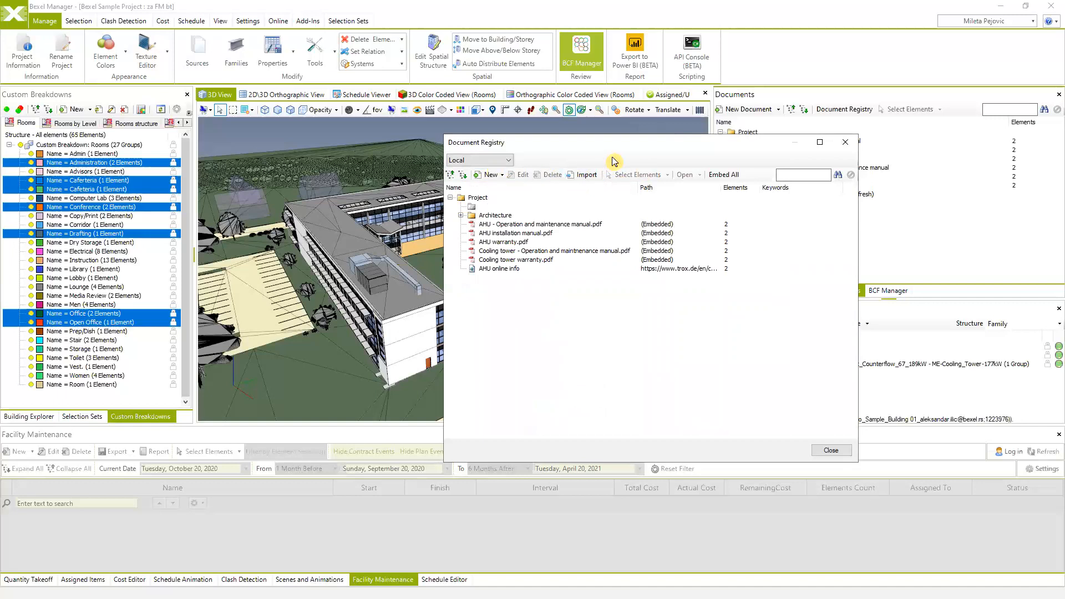
pyautogui.click(500, 176)
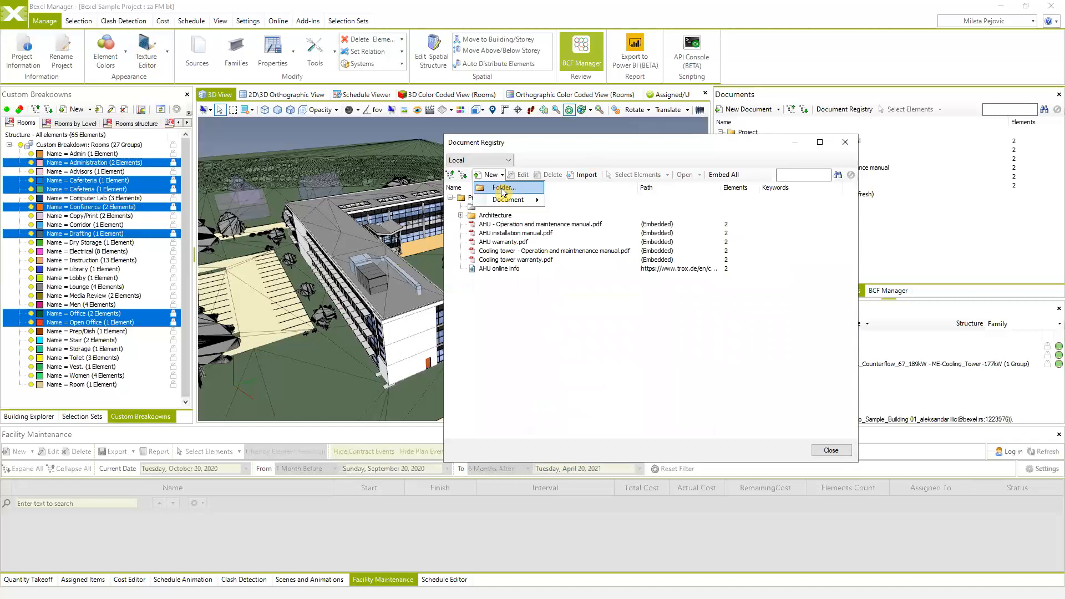
# - Create a 'New documents' folder under Project in the registry and select it
pyautogui.click(503, 188)
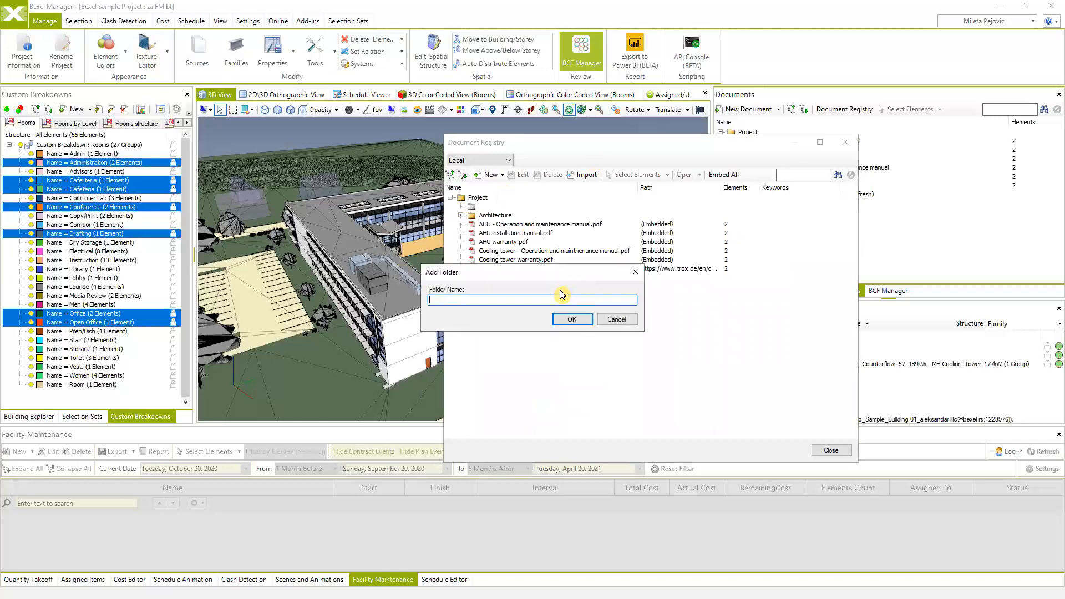
pyautogui.write('New documents')
pyautogui.click(572, 319)
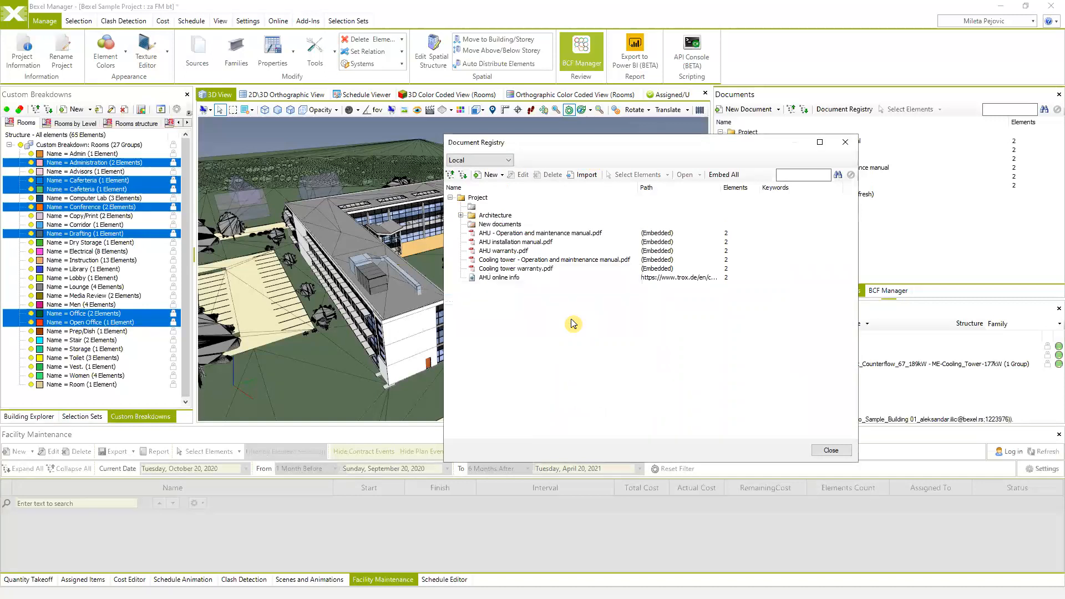
pyautogui.click(503, 226)
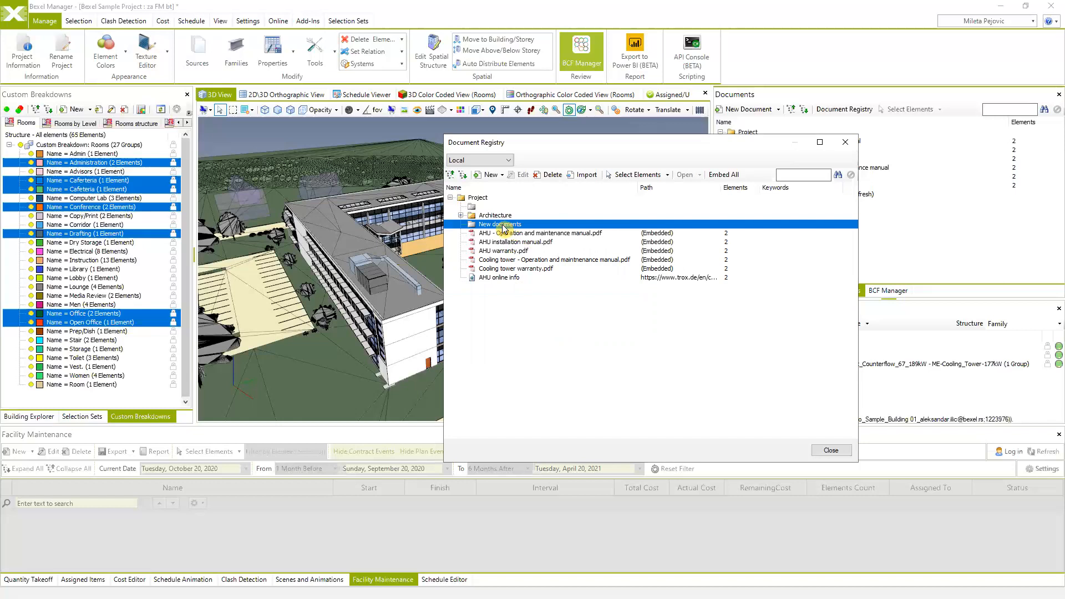
# - Start a new URL document, then cancel it after the missing-details warning
pyautogui.click(502, 176)
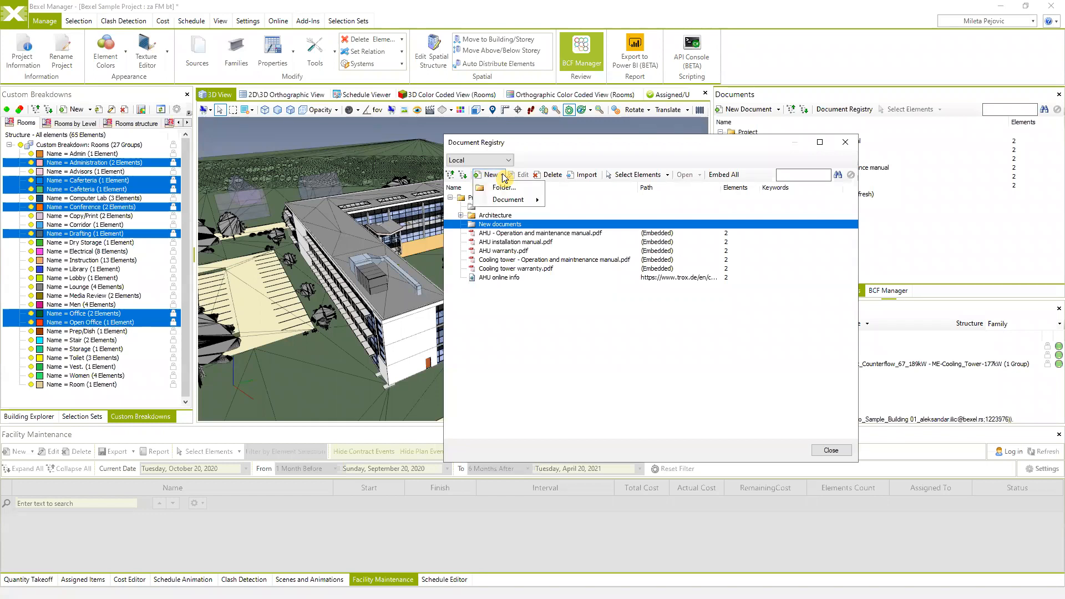
pyautogui.moveTo(508, 205)
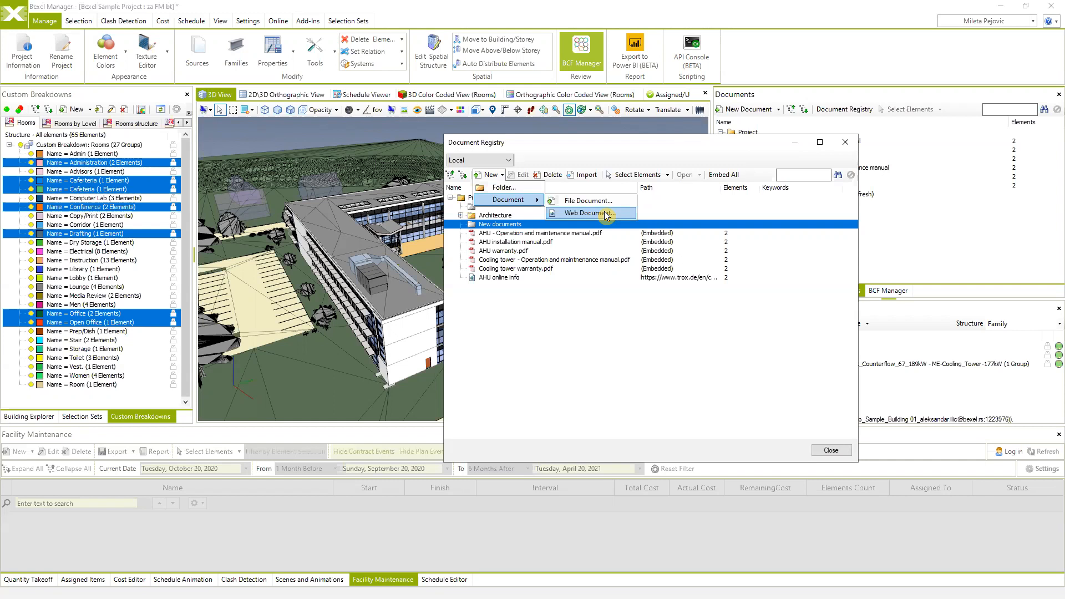
pyautogui.click(590, 213)
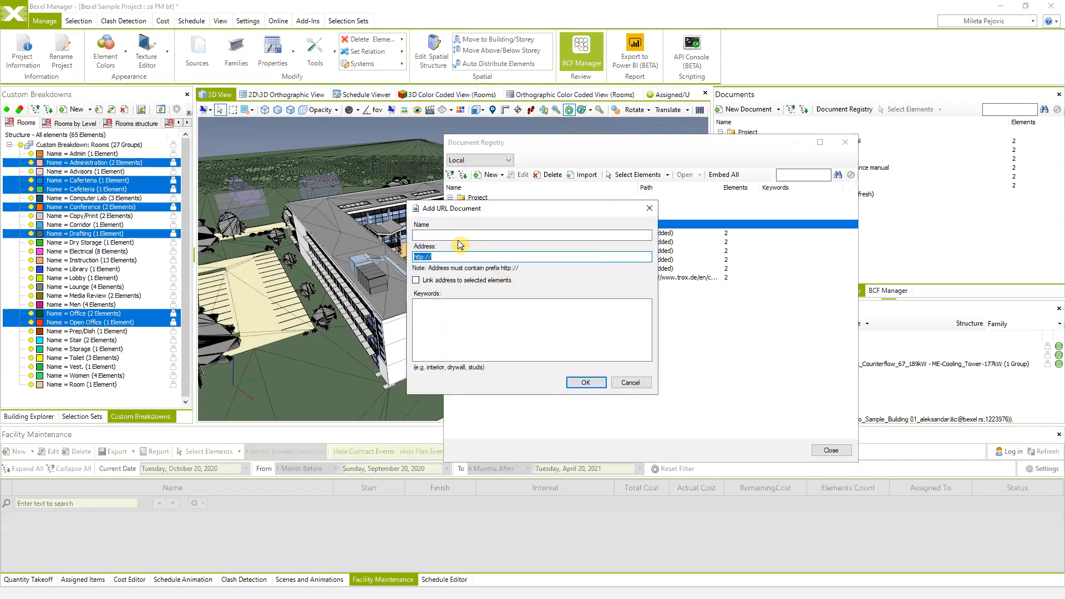
pyautogui.click(439, 255)
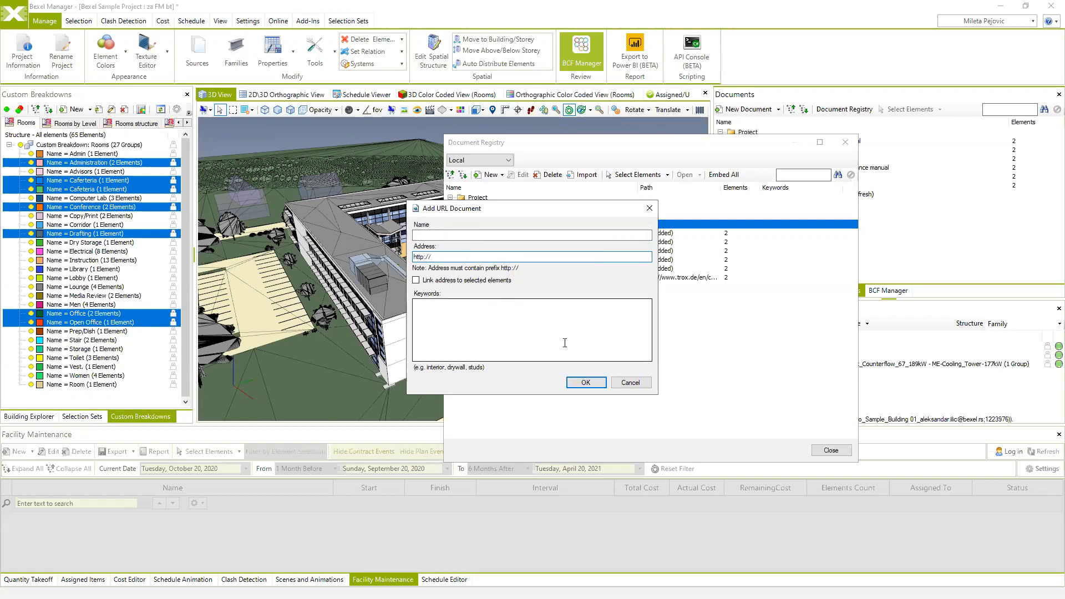
pyautogui.click(592, 387)
pyautogui.click(599, 342)
pyautogui.click(627, 382)
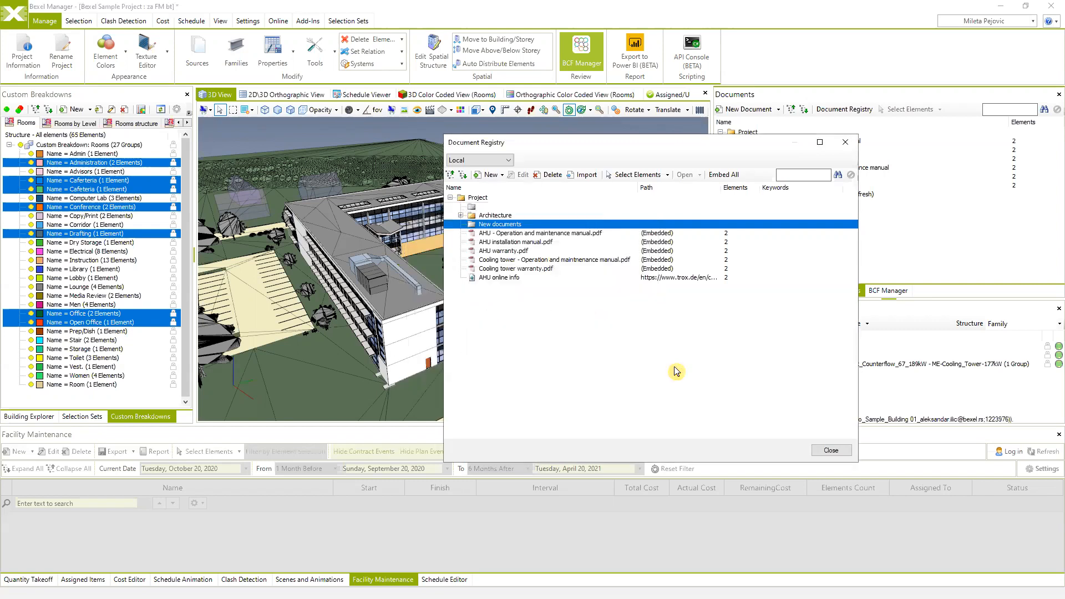
pyautogui.click(505, 279)
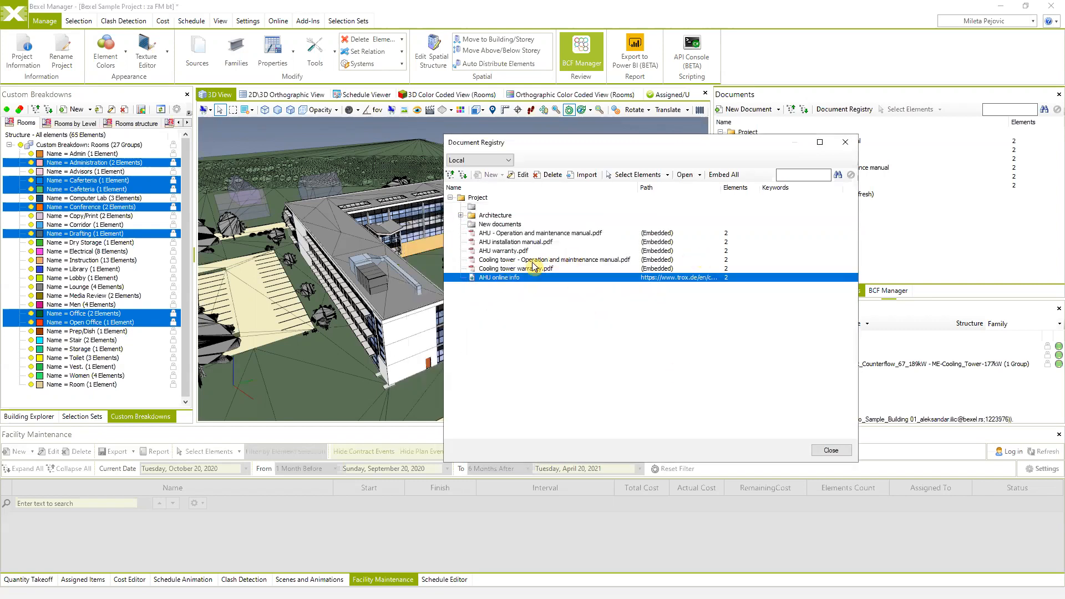
pyautogui.rightClick(494, 278)
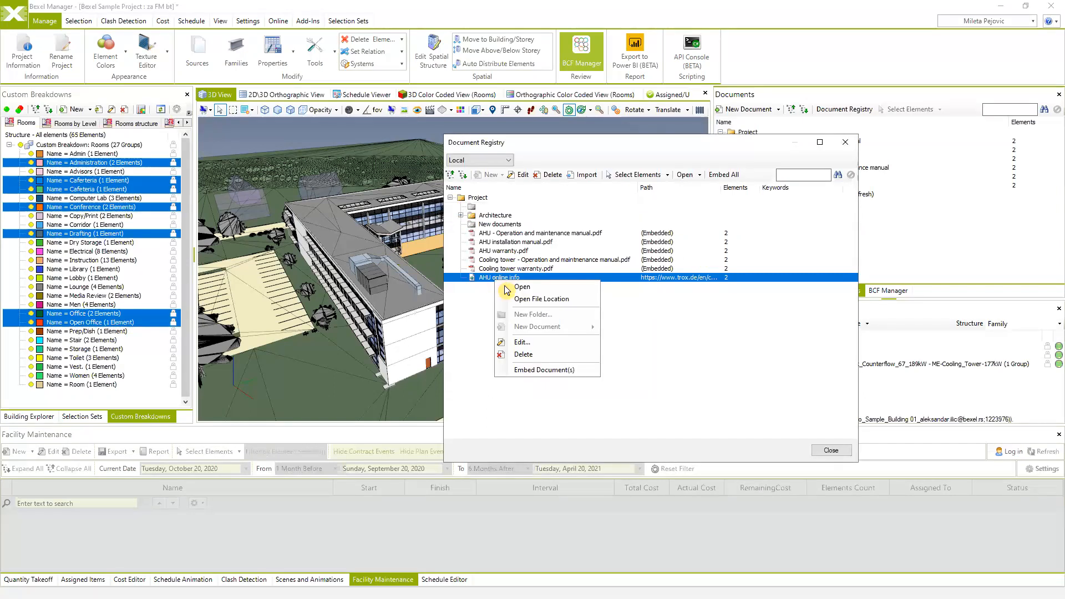
pyautogui.click(532, 342)
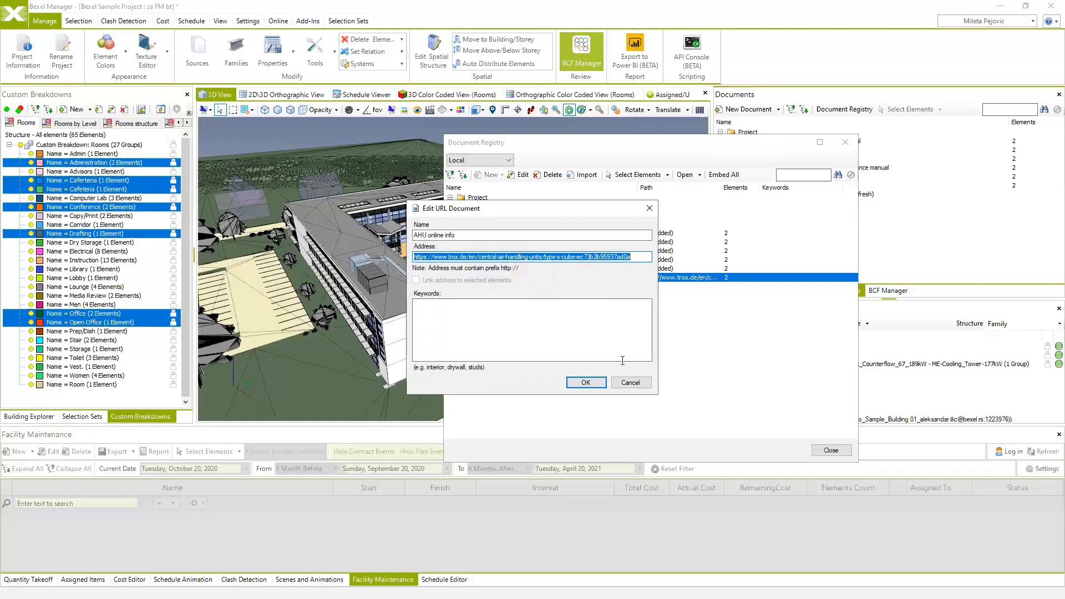
pyautogui.click(629, 383)
pyautogui.rightClick(518, 278)
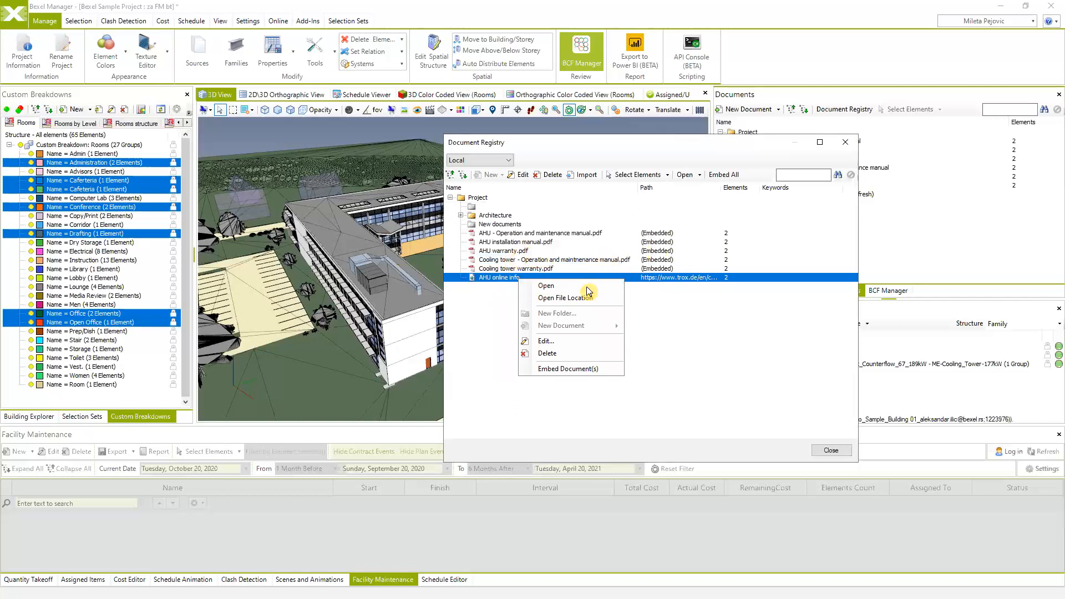
# - Open the AHU online info TROX X-CUBE page, dismiss cookies, browse it, and close Edge
pyautogui.click(551, 290)
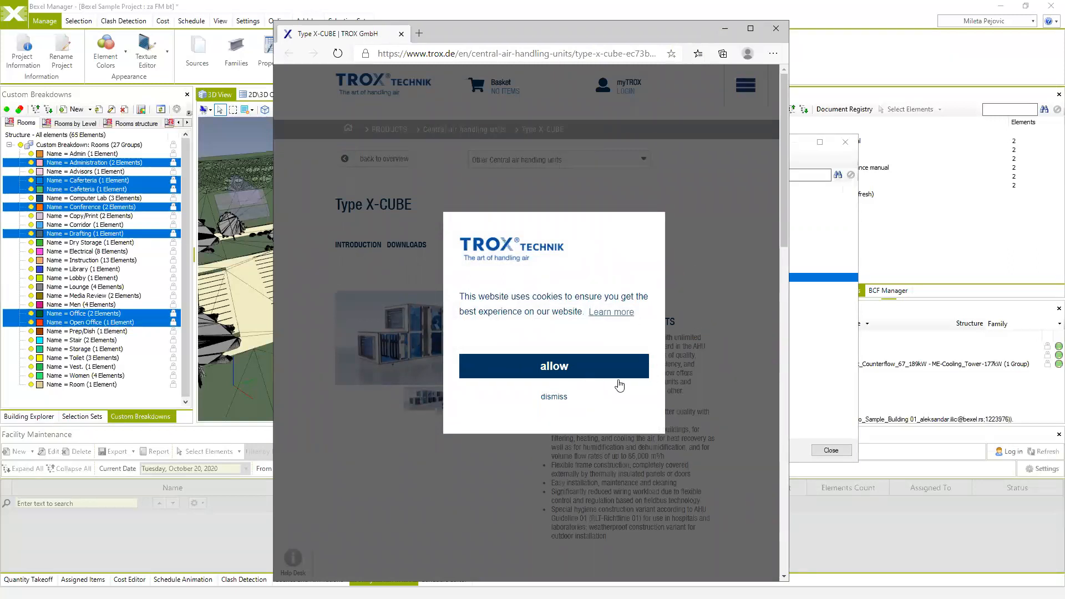
pyautogui.click(554, 397)
pyautogui.scroll(-4, 566, 223)
pyautogui.scroll(-3, 566, 223)
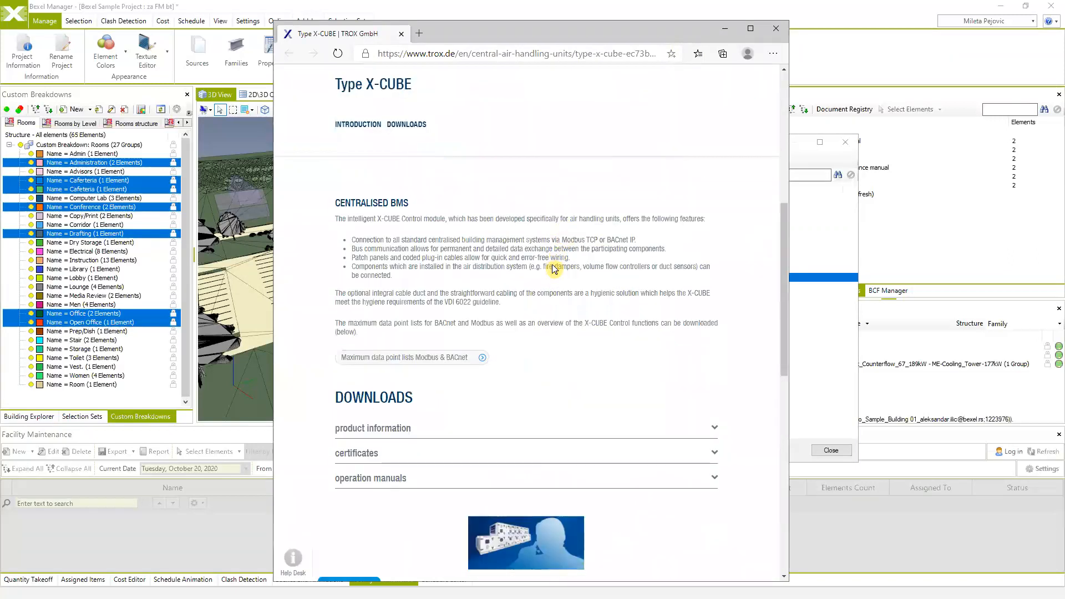
pyautogui.scroll(7, 552, 266)
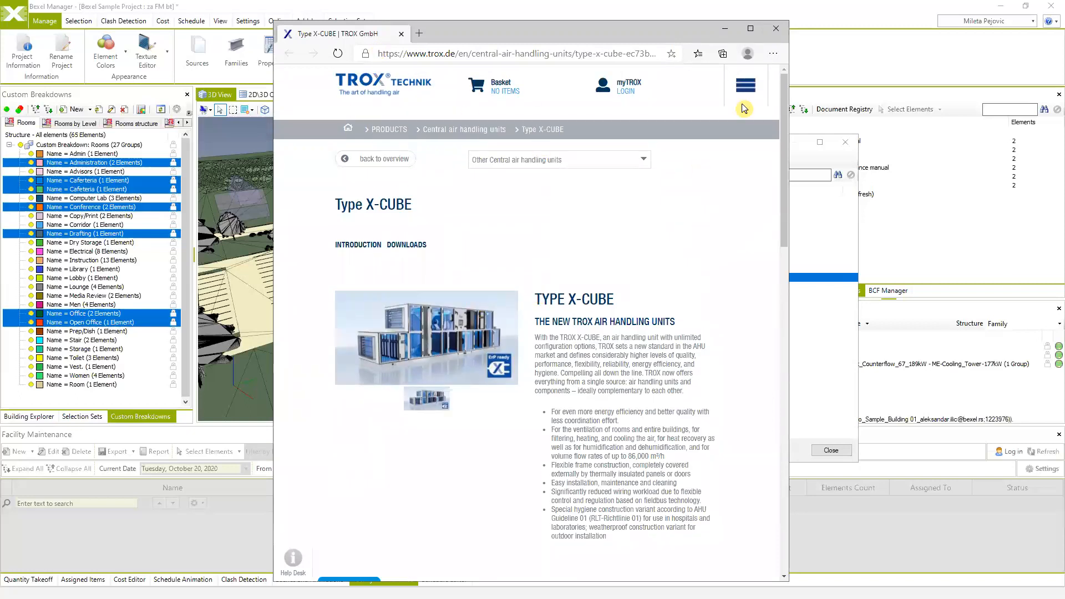
pyautogui.click(776, 29)
# - Open the embedded cooling tower operation manual from the registry
pyautogui.click(497, 260)
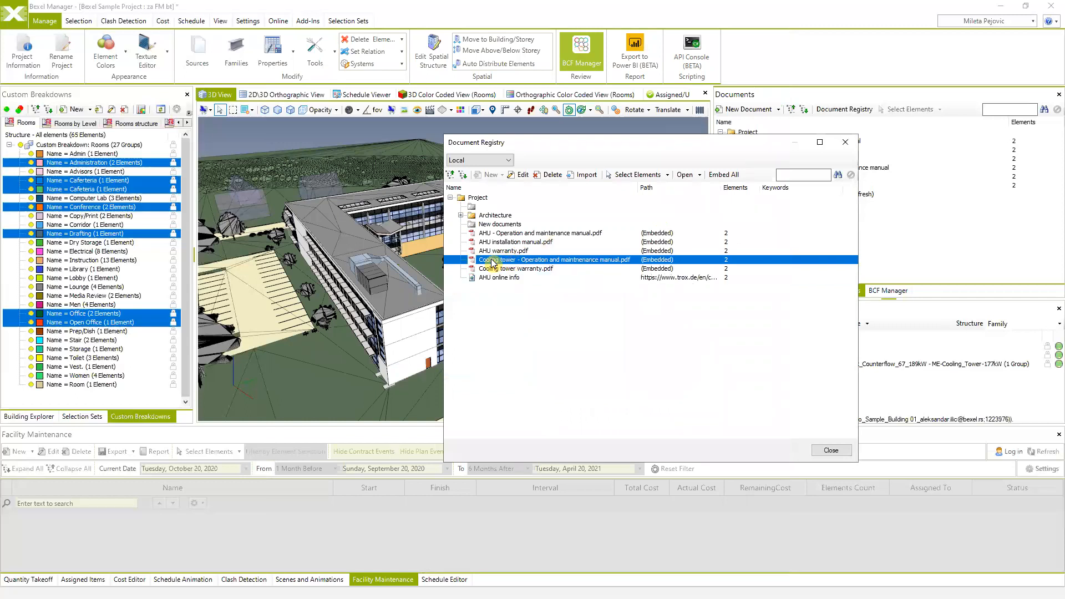
pyautogui.rightClick(493, 263)
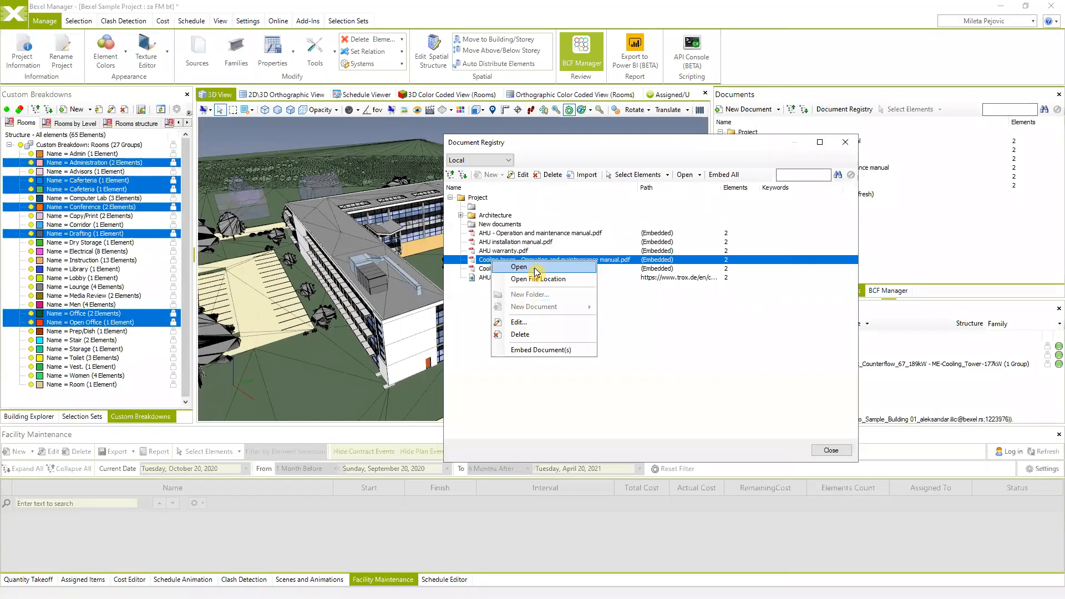
pyautogui.click(536, 268)
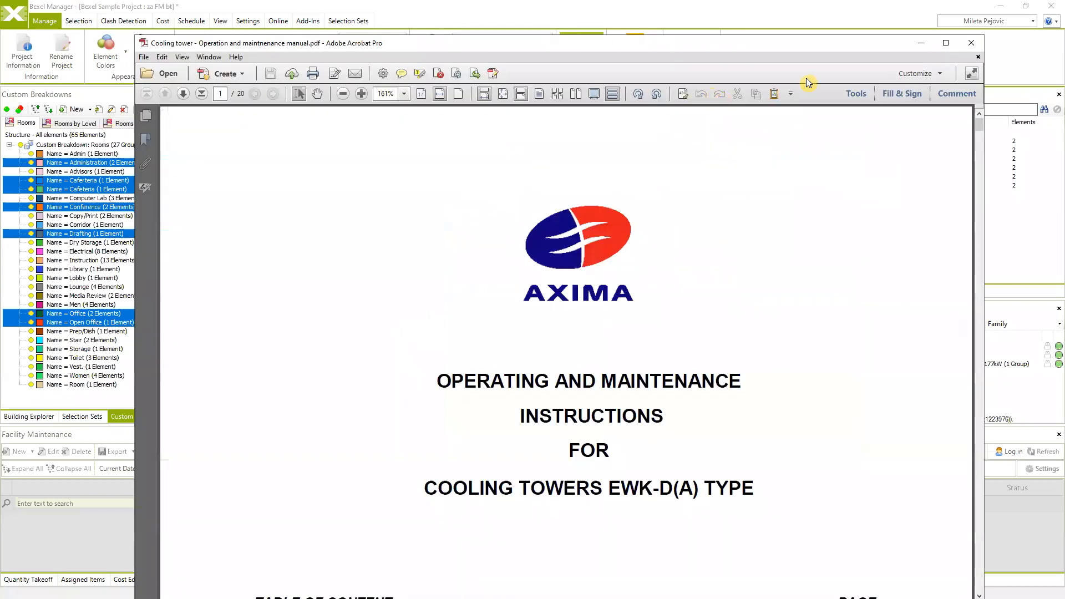
# - Maximize the cooling tower manual, fit the page, scroll to the maintenance schedule, then close Acrobat
pyautogui.click(946, 44)
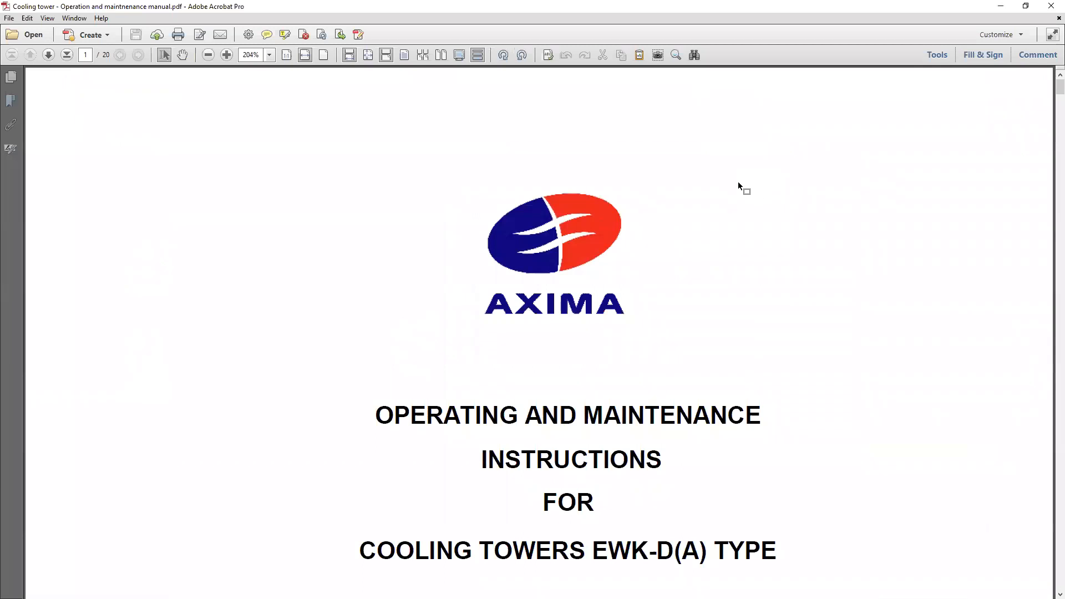
pyautogui.keyDown('ctrl'); pyautogui.scroll(-3, 738, 182); pyautogui.keyUp('ctrl')
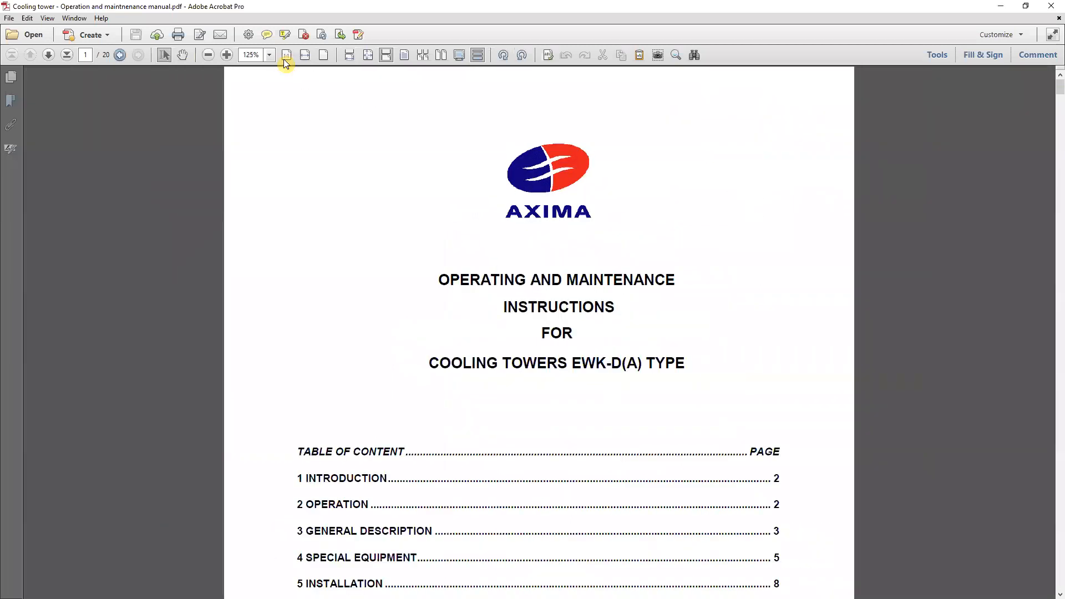
pyautogui.click(324, 54)
pyautogui.scroll(-6, 577, 256)
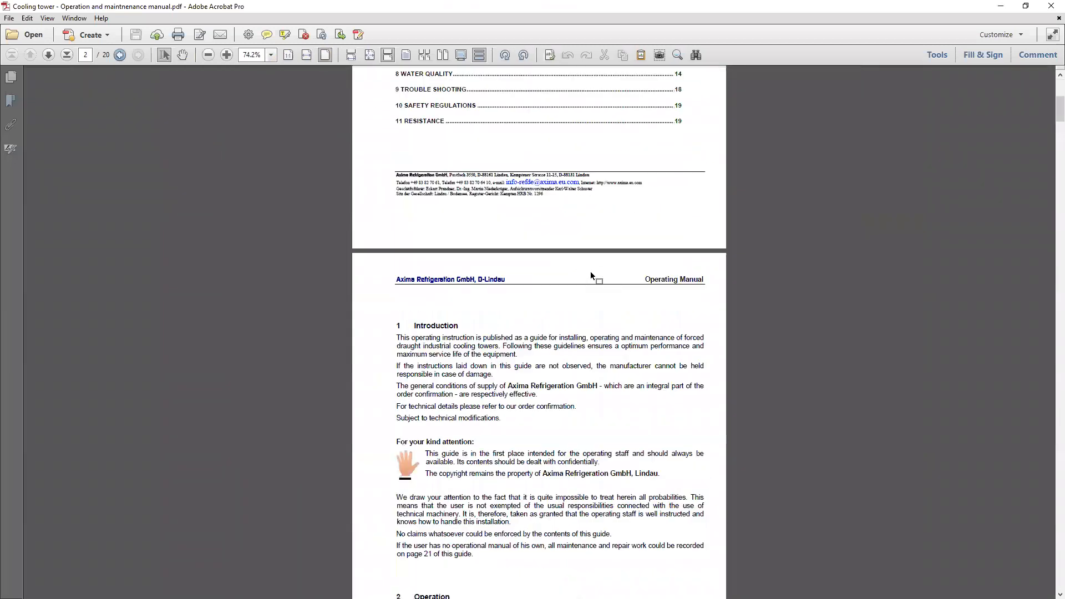
pyautogui.scroll(-3, 590, 271)
pyautogui.moveTo(1057, 112); pyautogui.dragTo(1056, 147)
pyautogui.click(1051, 6)
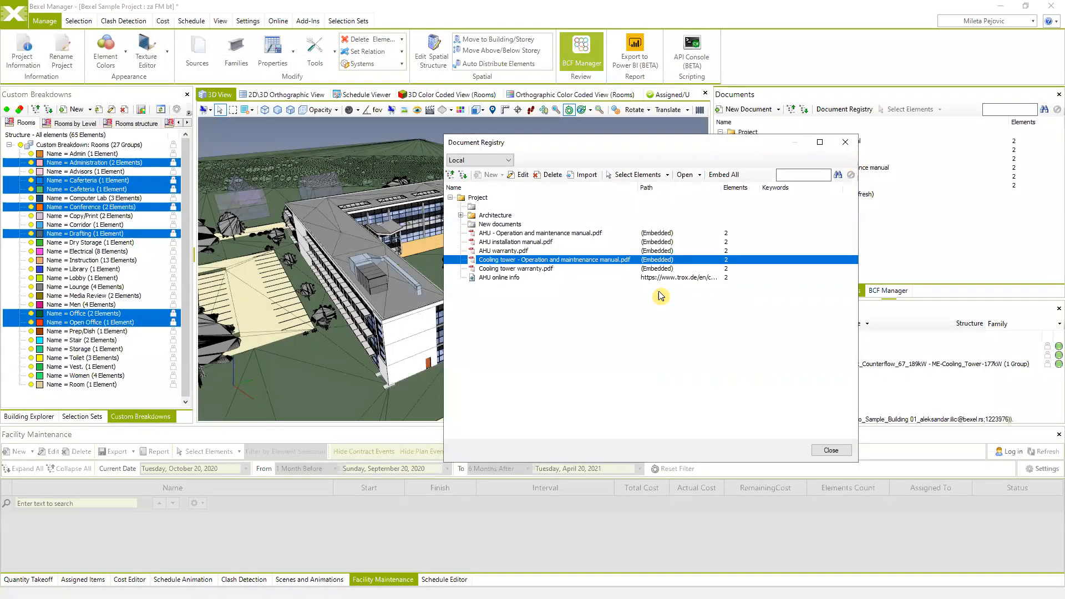
# - Start adding file documents to the New documents folder with 'Embed files in project' checked
pyautogui.click(495, 225)
pyautogui.click(492, 175)
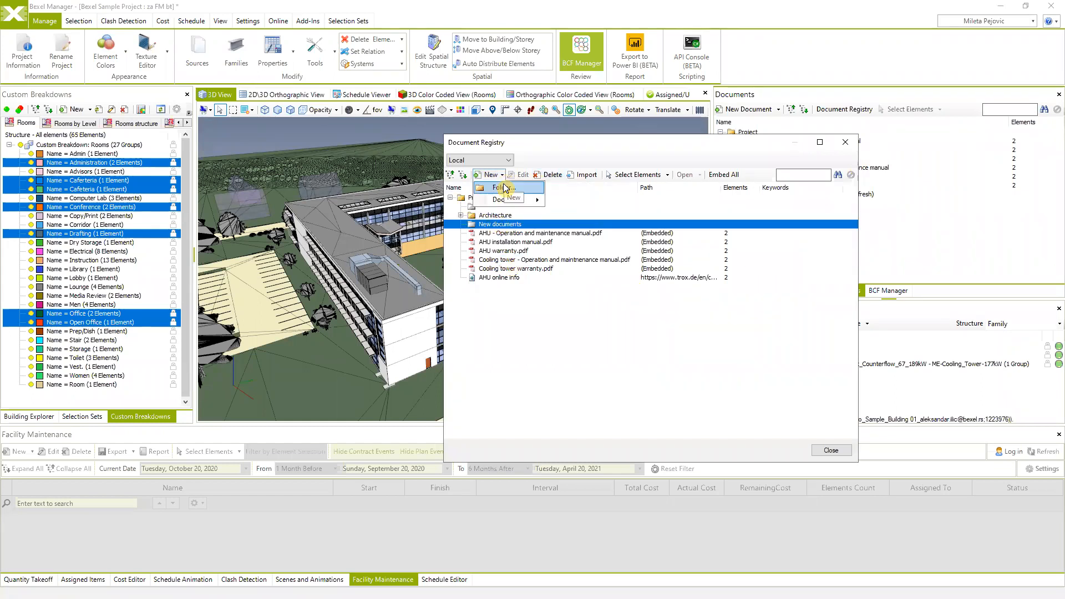
pyautogui.moveTo(511, 200)
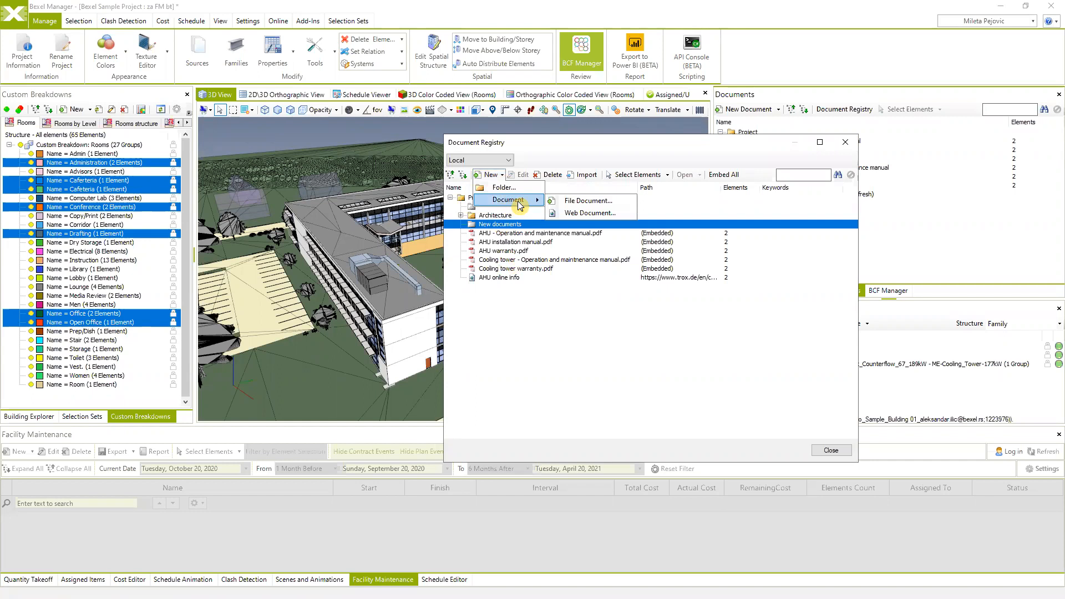
pyautogui.click(600, 202)
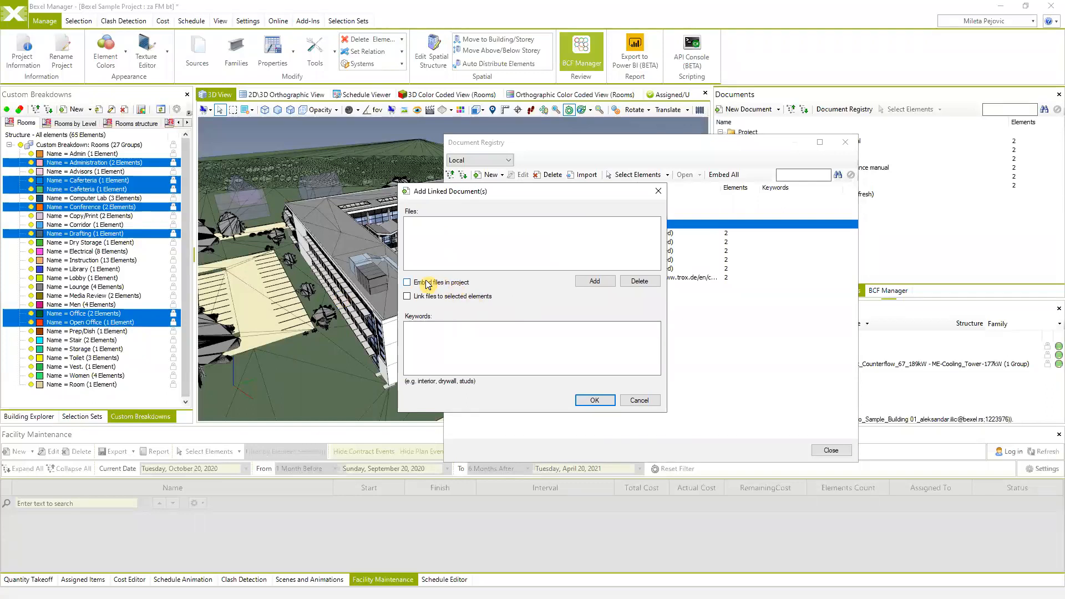
pyautogui.click(407, 283)
# - Browse to Sveska 02 - Objekat D\01. tekst and add its four Lamela D files
pyautogui.click(599, 283)
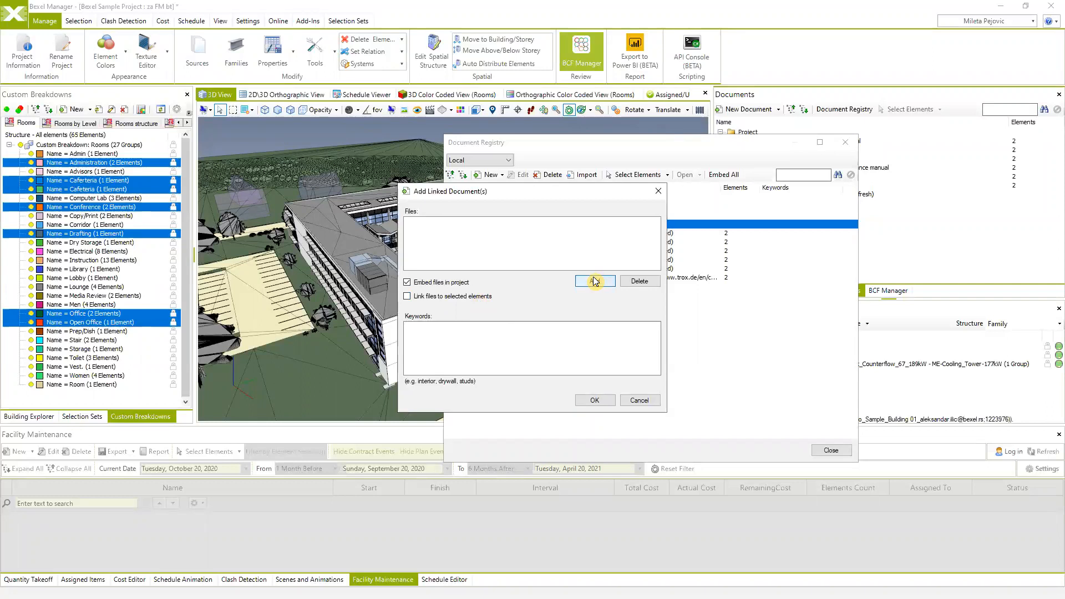
pyautogui.click(879, 220)
pyautogui.write('D:\\KOPIJA E\\Edukacija\\FM Edukacija')
pyautogui.press('Return')
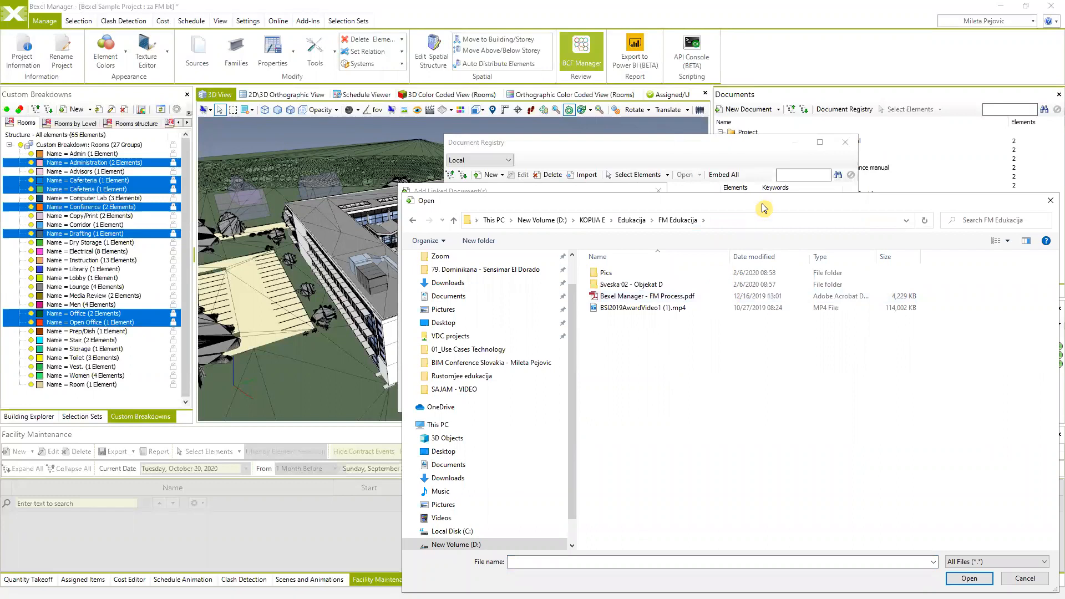
pyautogui.doubleClick(637, 284)
pyautogui.doubleClick(637, 285)
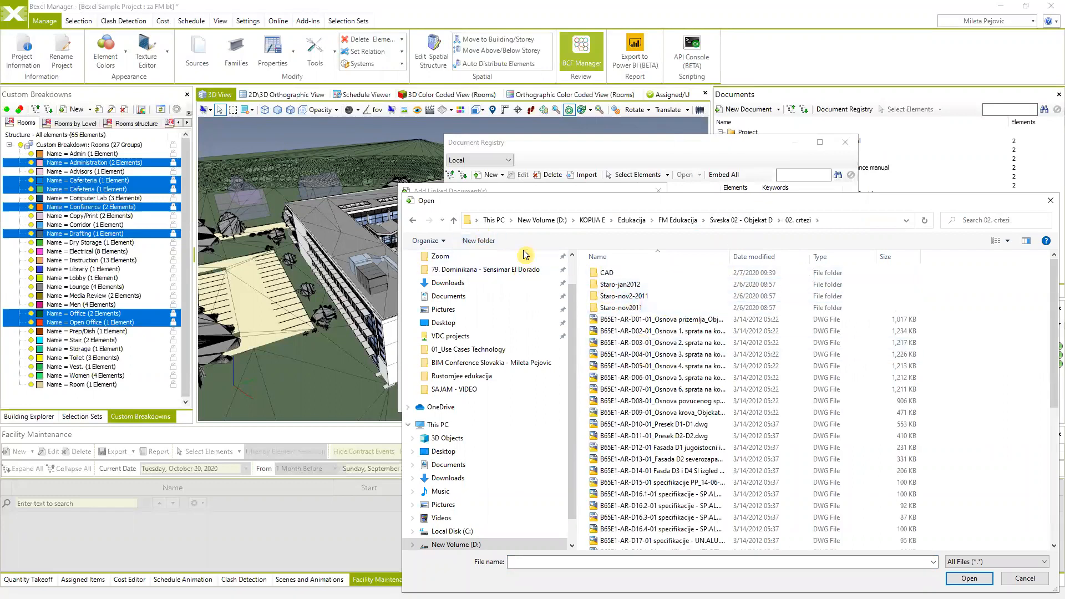
pyautogui.click(453, 220)
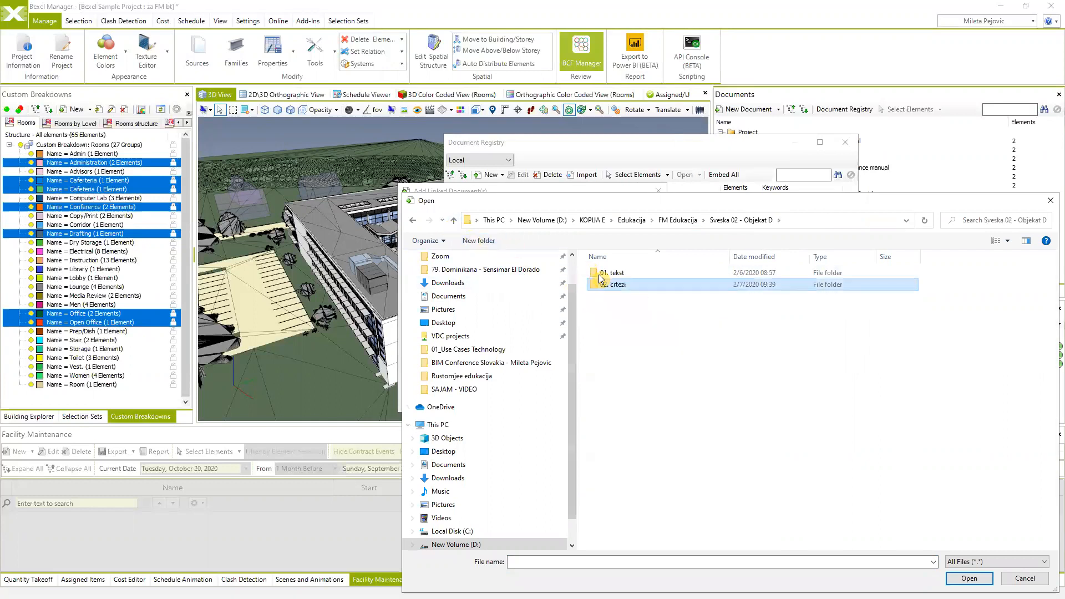
pyautogui.doubleClick(637, 273)
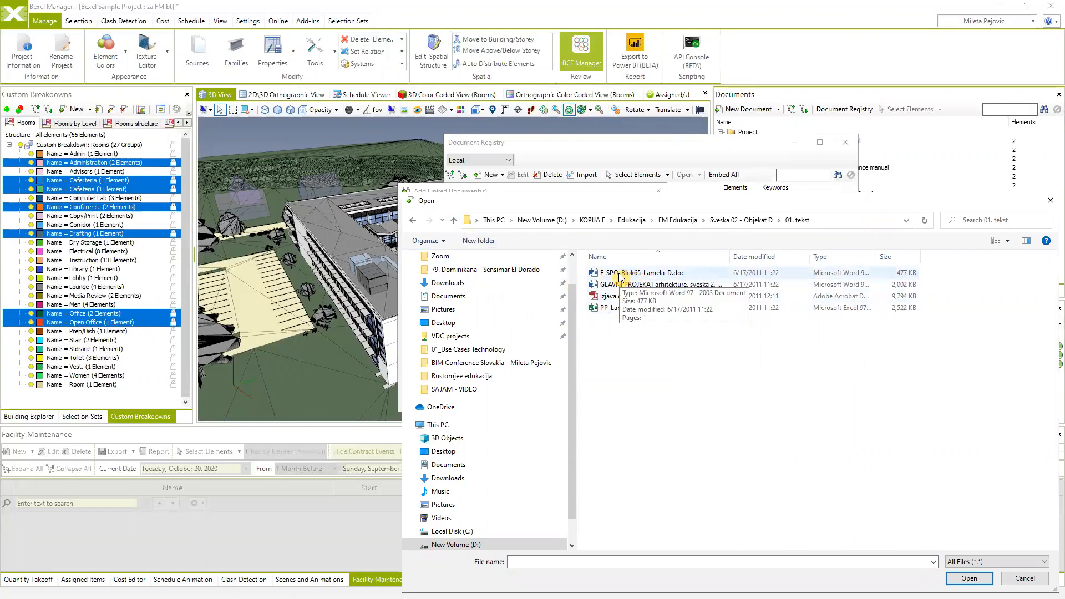
pyautogui.click(632, 309)
pyautogui.keyDown('shift'); pyautogui.click(634, 277); pyautogui.keyUp('shift')
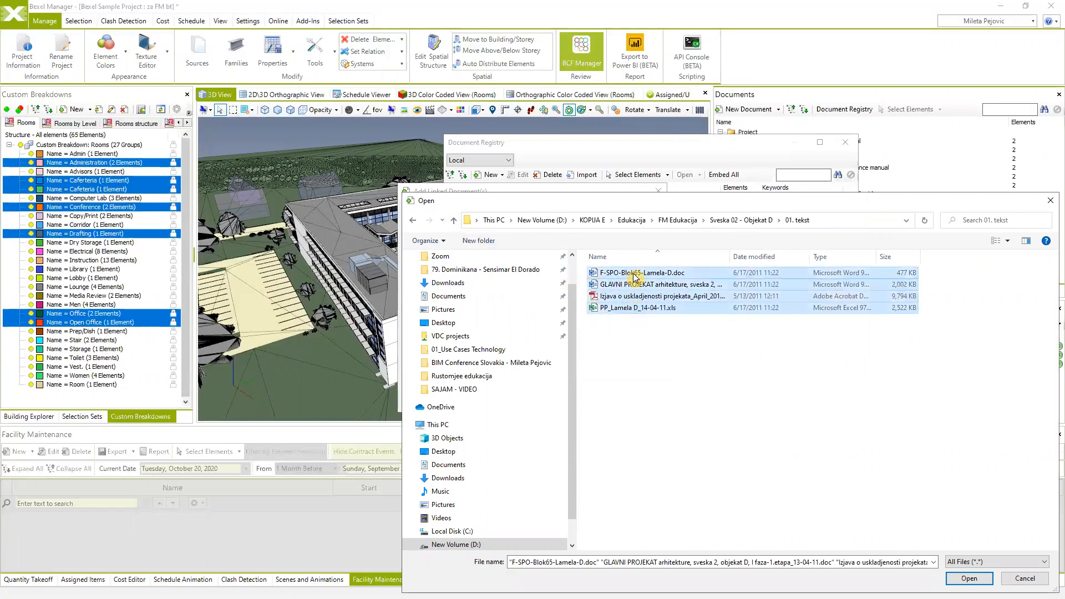
pyautogui.click(969, 579)
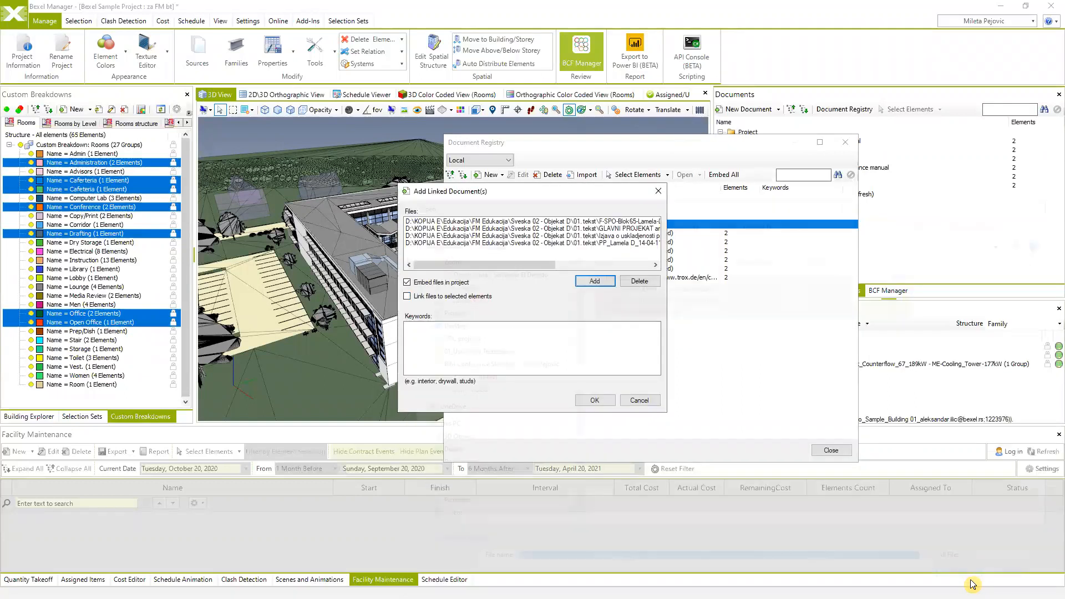
pyautogui.click(595, 401)
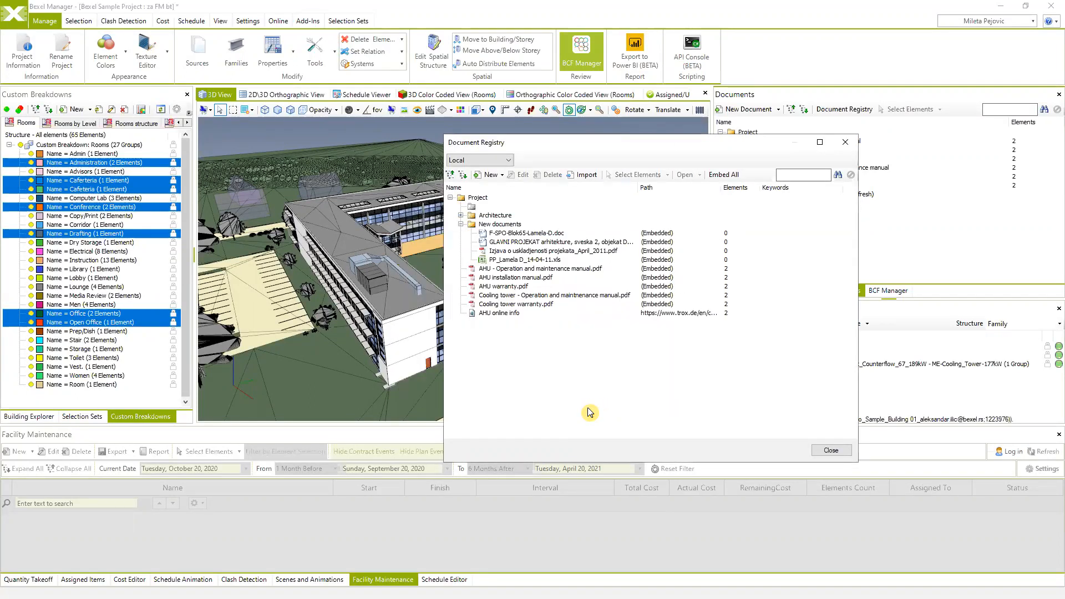
pyautogui.click(525, 234)
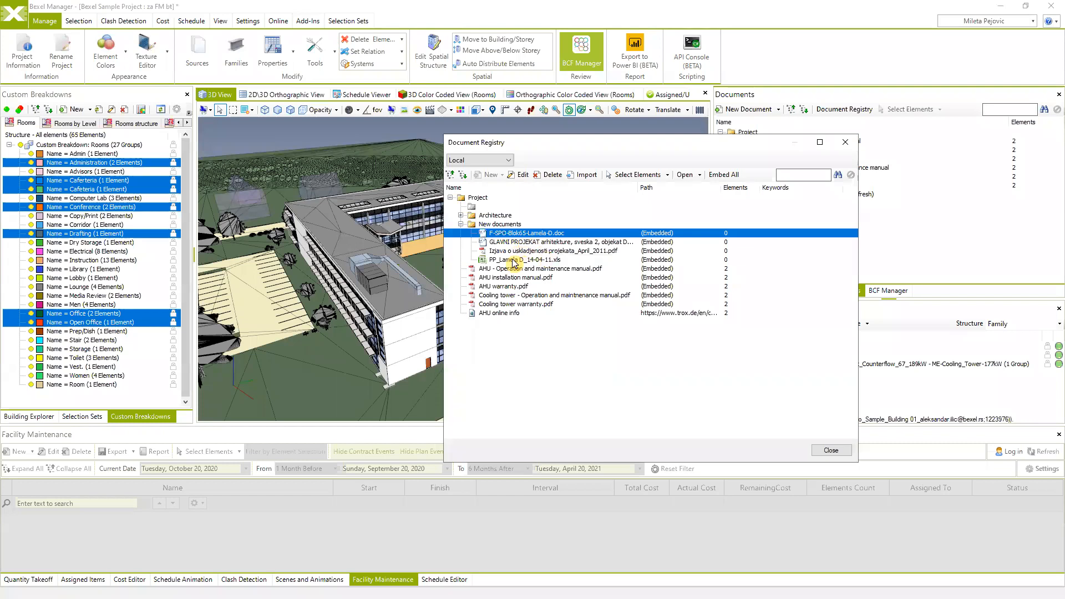
pyautogui.click(514, 261)
pyautogui.rightClick(514, 262)
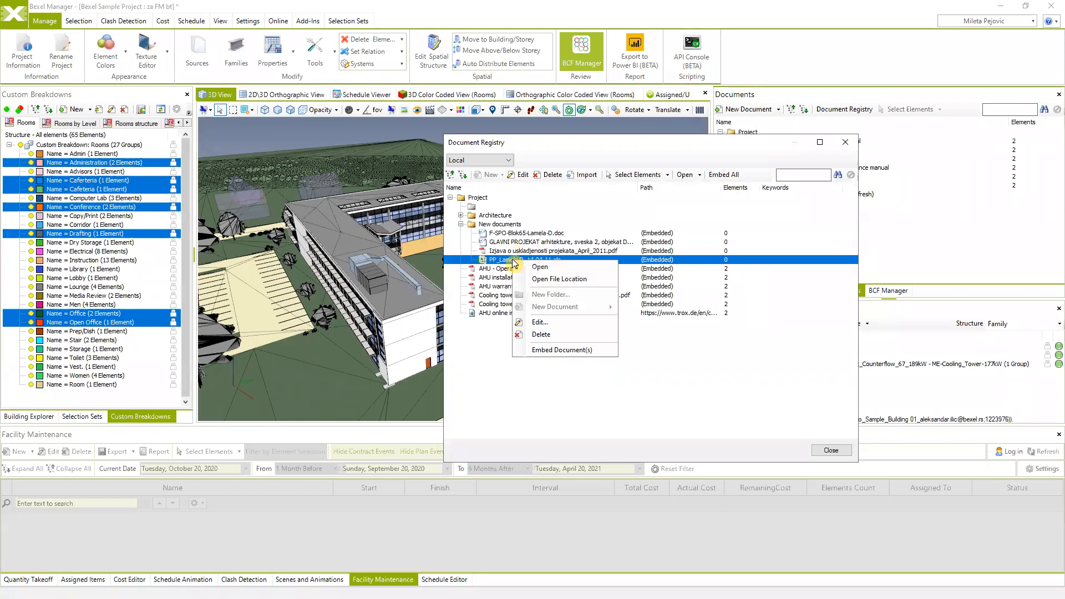
pyautogui.click(544, 268)
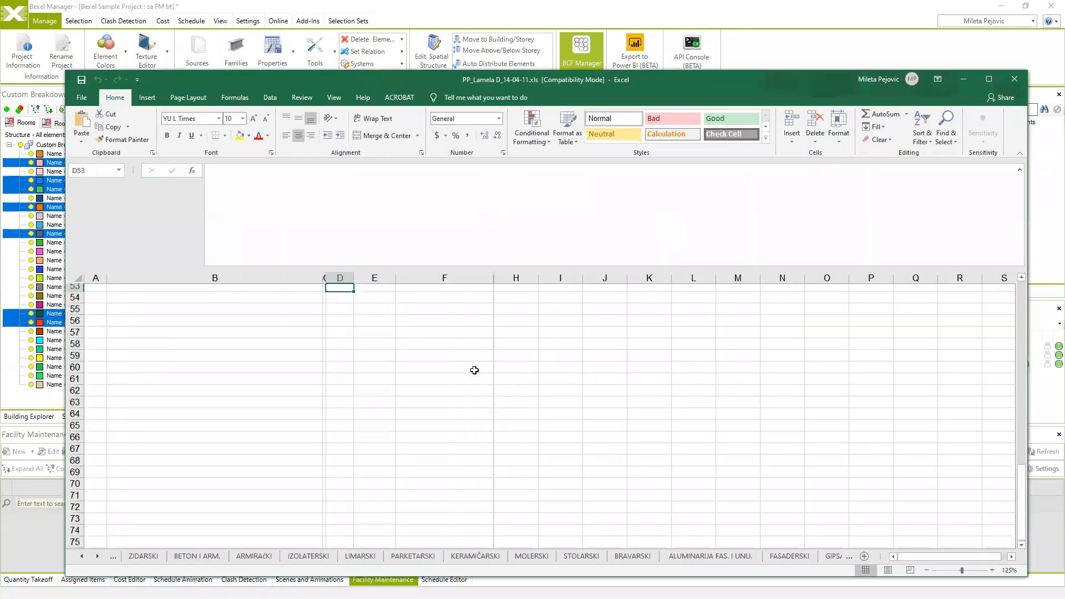
pyautogui.click(254, 556)
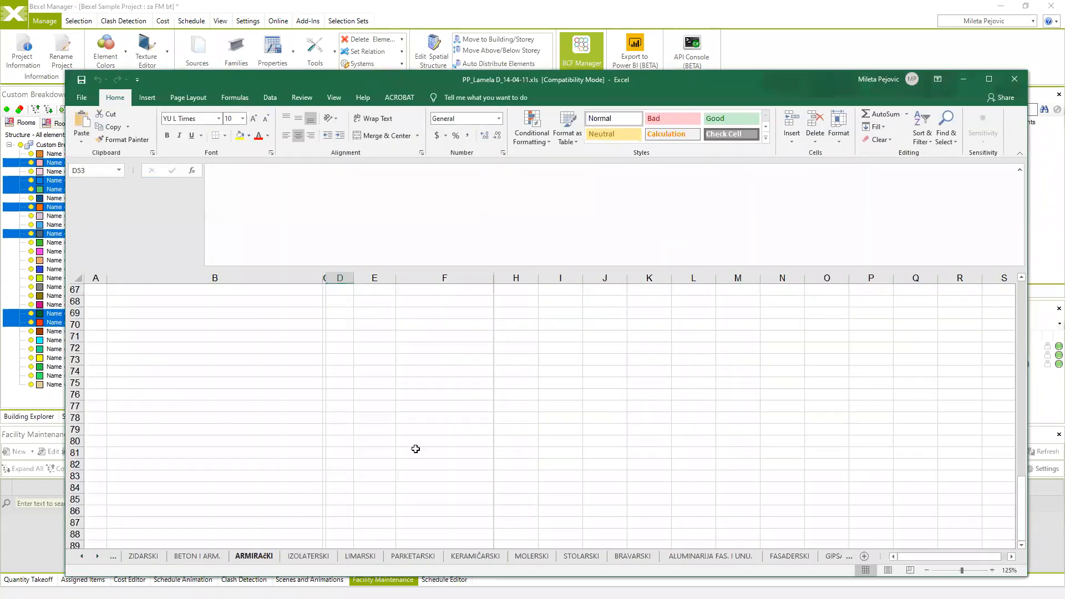
pyautogui.scroll(3, 508, 422)
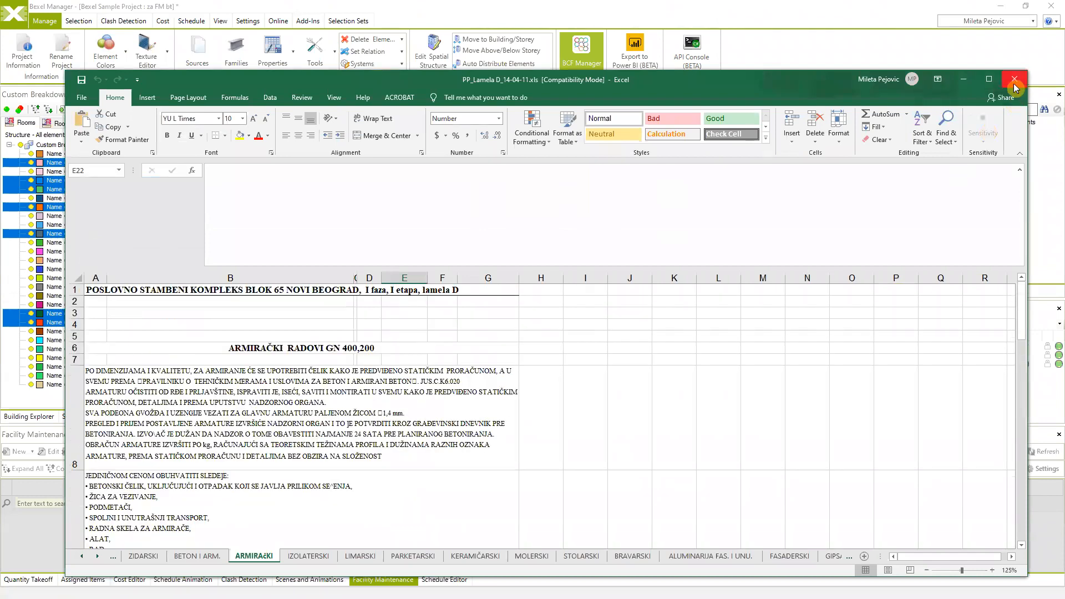
pyautogui.click(1013, 81)
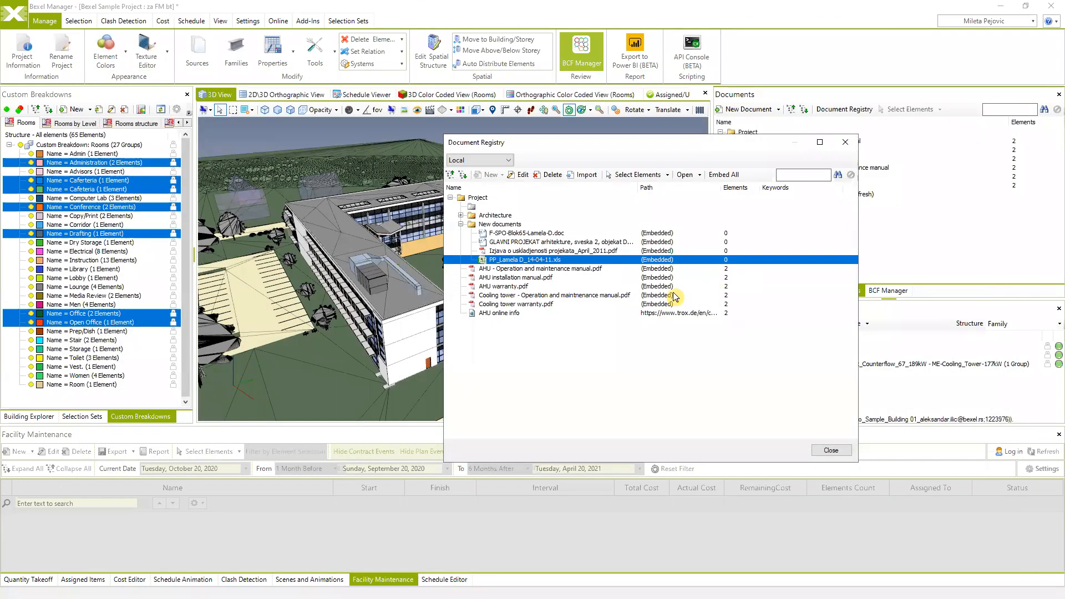
pyautogui.click(518, 243)
pyautogui.rightClick(518, 244)
pyautogui.click(555, 306)
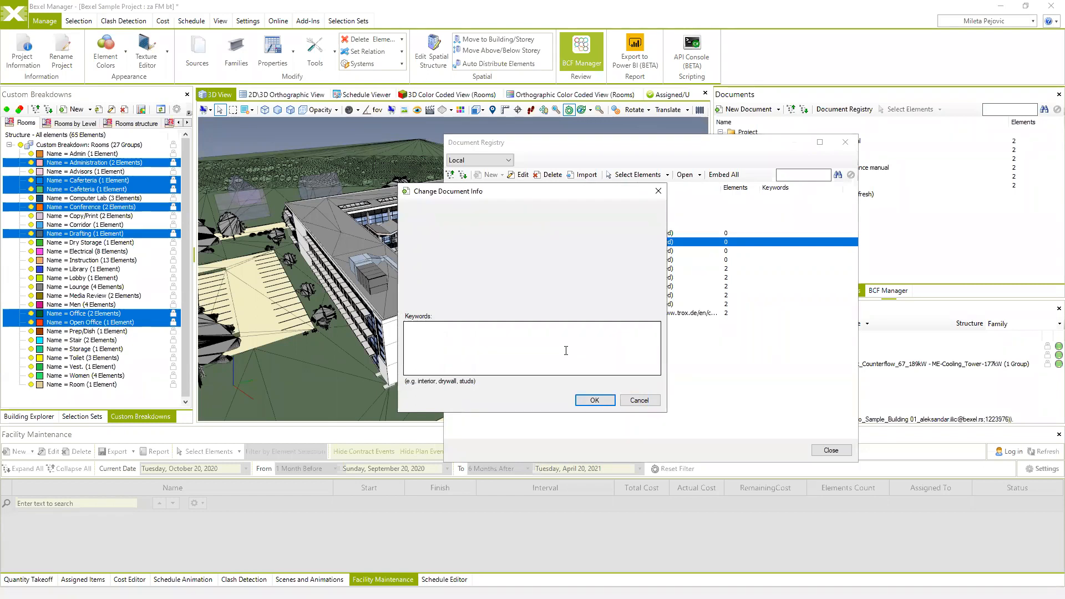
pyautogui.click(639, 401)
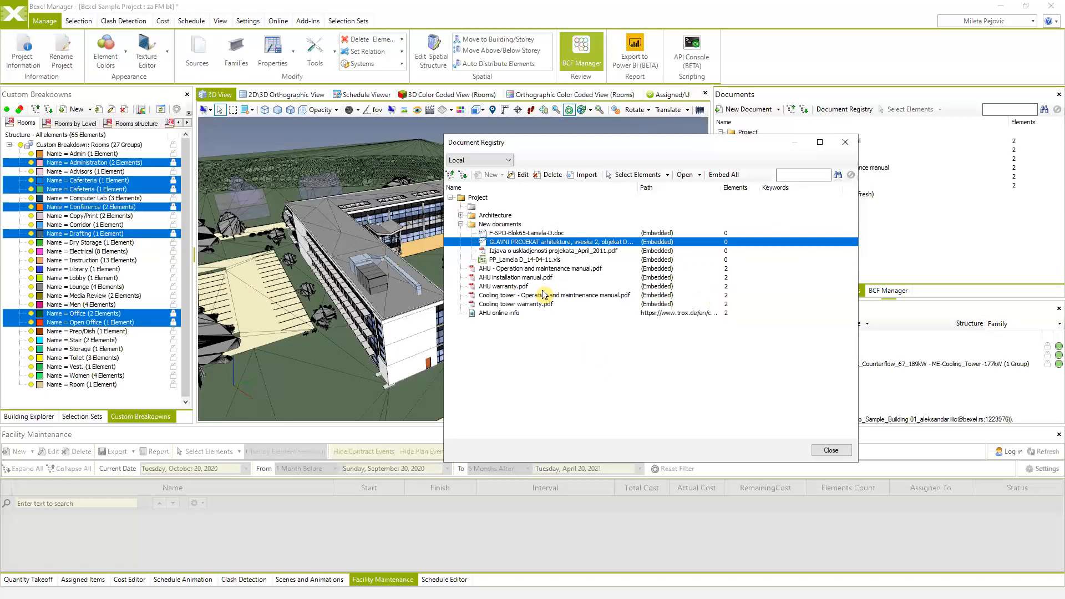
pyautogui.click(461, 216)
pyautogui.scroll(-2, 515, 348)
pyautogui.scroll(2, 515, 344)
pyautogui.click(462, 216)
# - Close the Document Registry and switch the left panel to Selection Sets beside the model
pyautogui.click(845, 142)
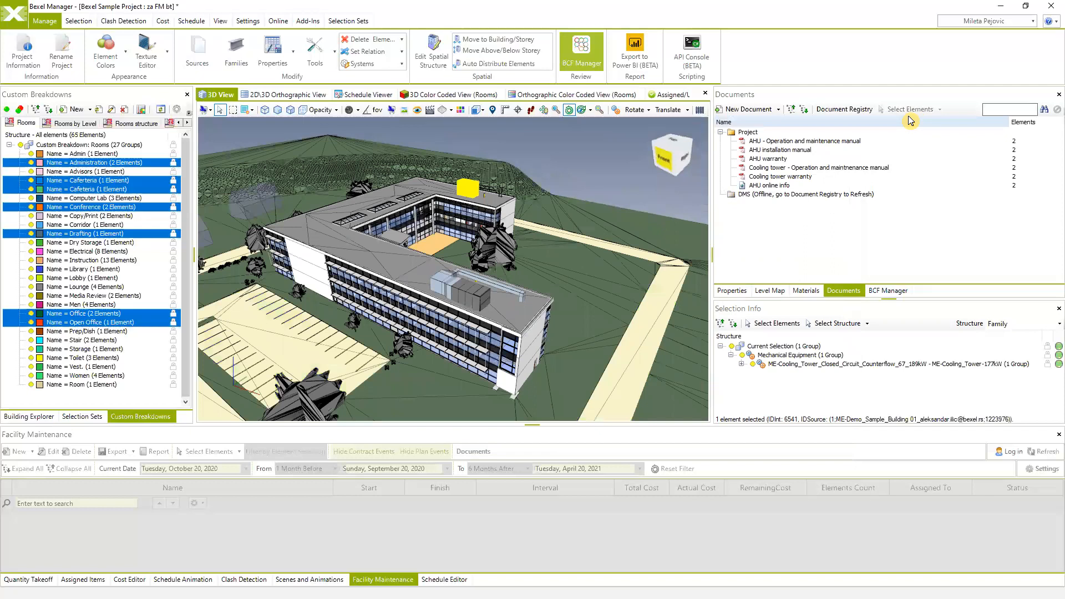
pyautogui.moveTo(624, 272); pyautogui.dragTo(576, 330)
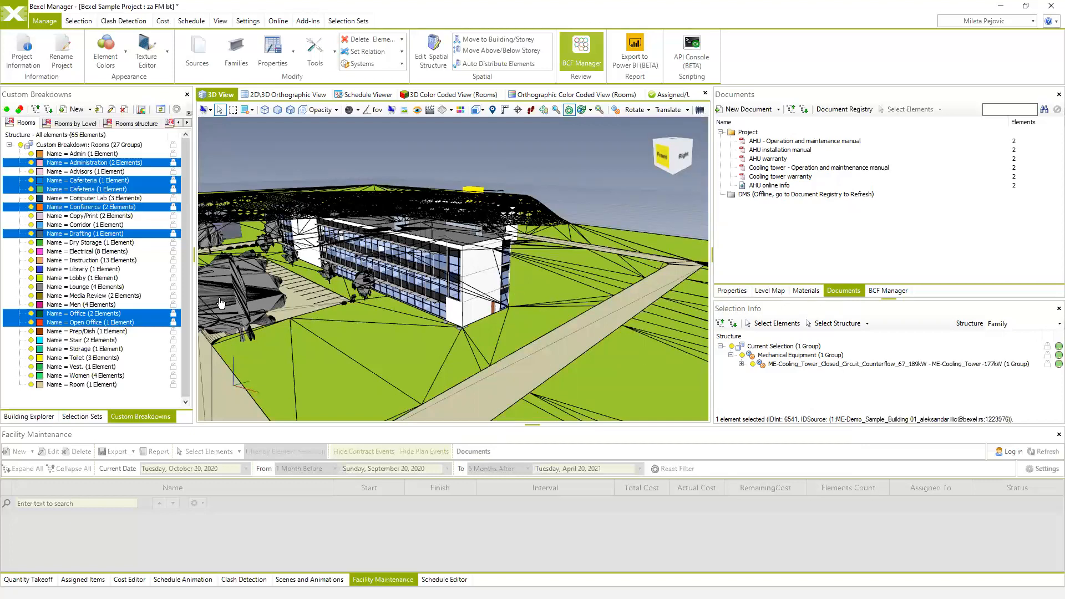
pyautogui.click(73, 417)
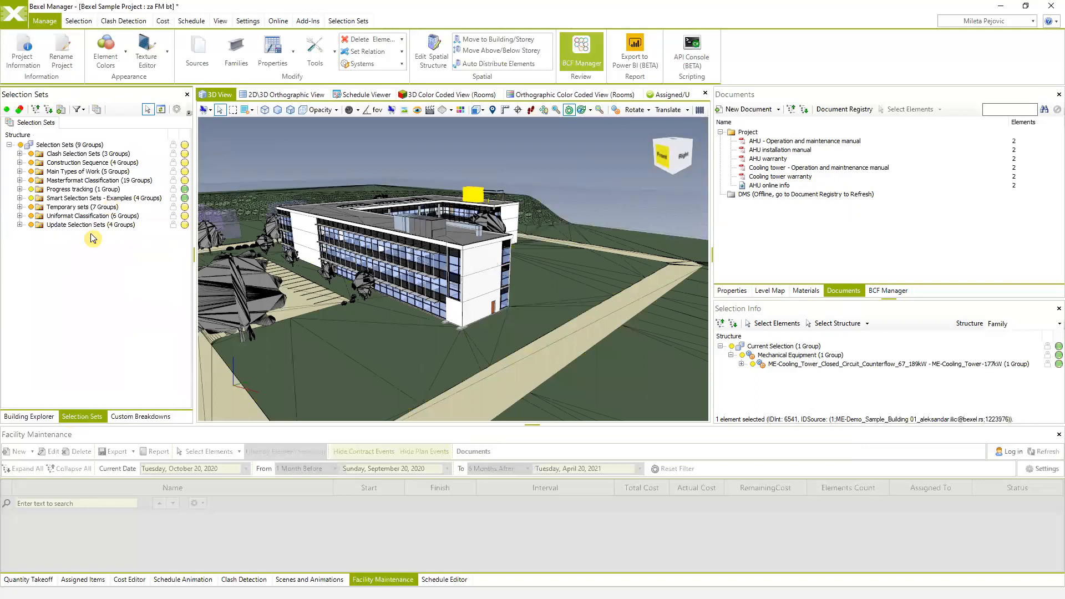
pyautogui.moveTo(450, 278); pyautogui.dragTo(437, 284)
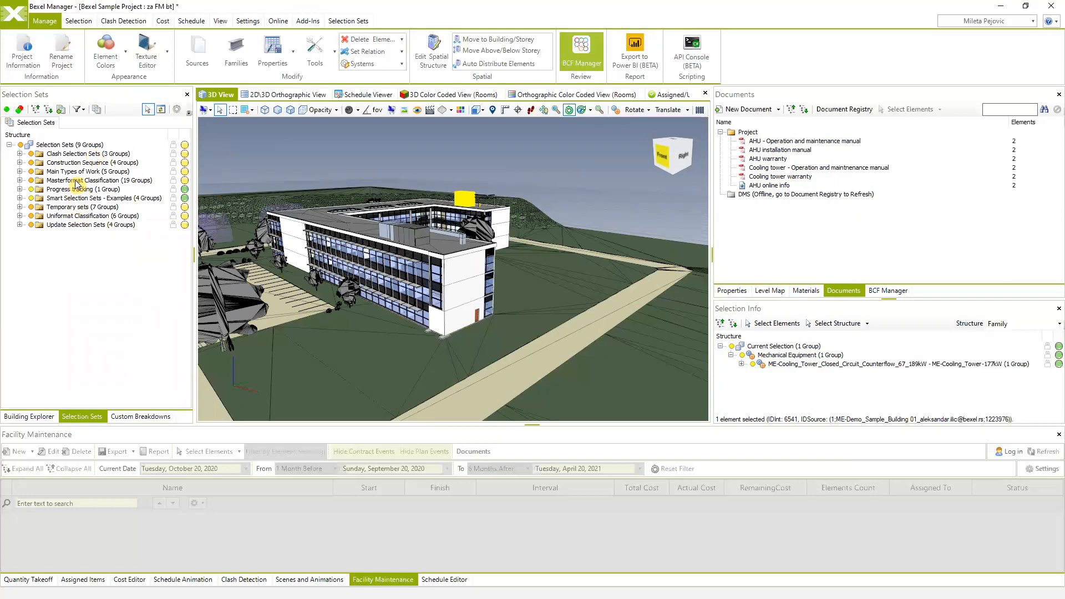
# - Switch to Building Explorer and show the Spatial Structure tree with 02 - Floor
pyautogui.click(30, 417)
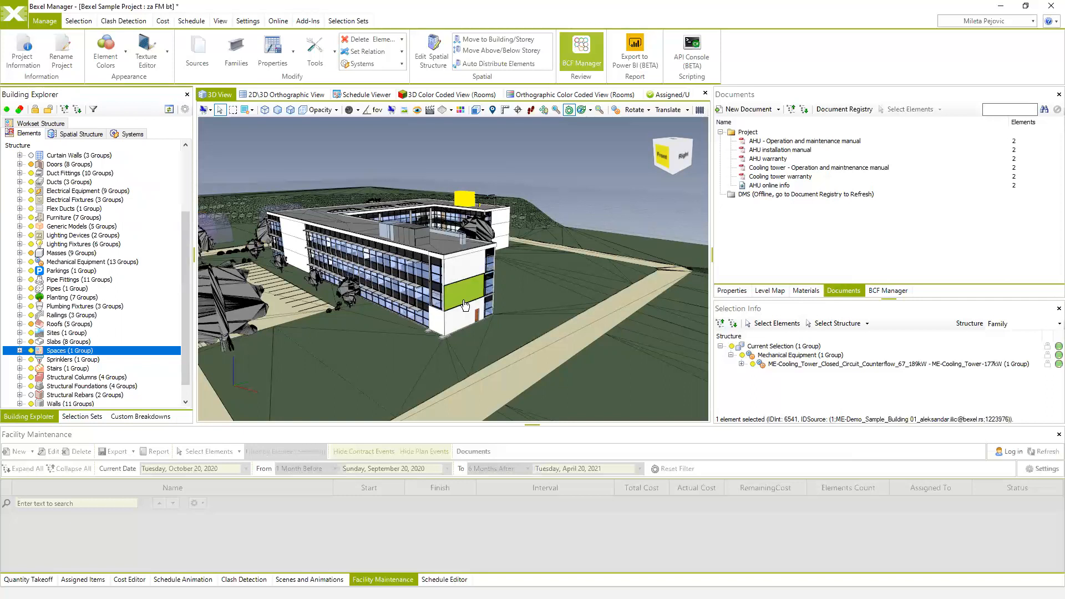
pyautogui.moveTo(473, 296); pyautogui.dragTo(489, 280, button='middle')
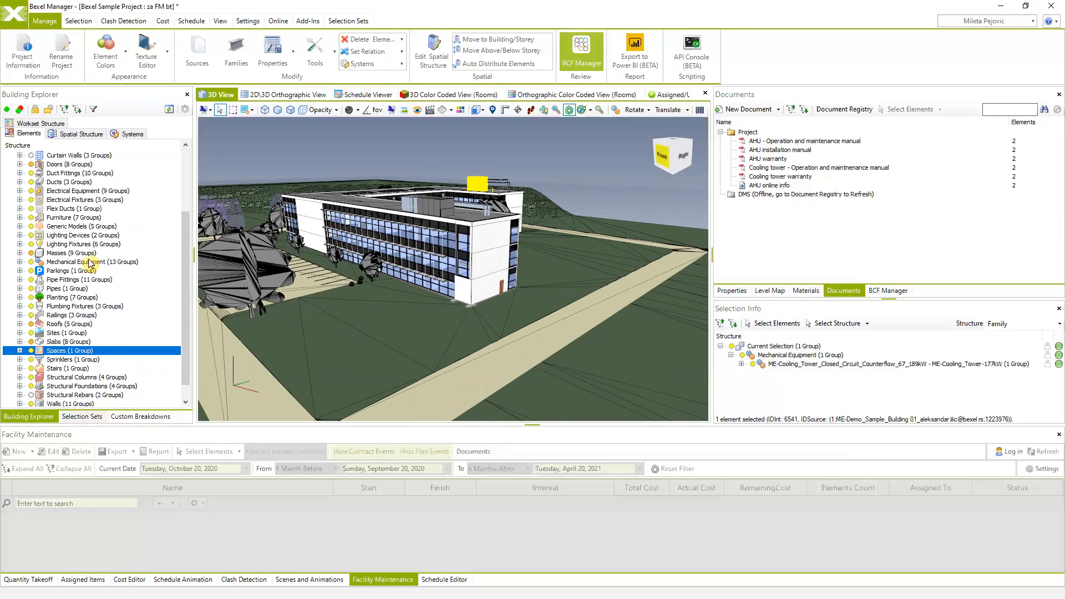
pyautogui.click(93, 133)
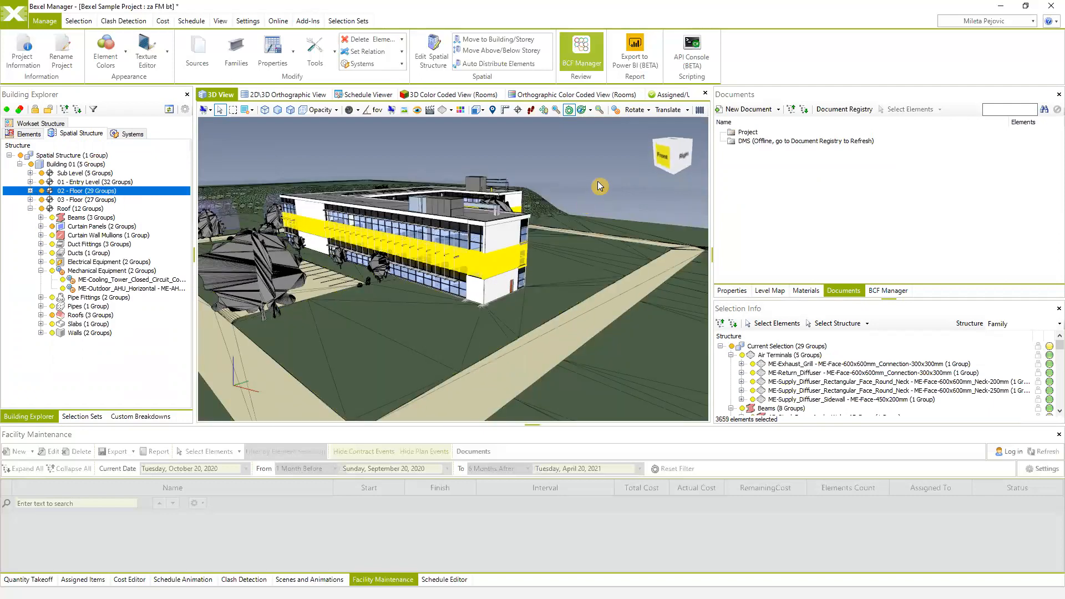
# - Isolate the 02 - Floor storey in 3D and select all 3659 of its elements
pyautogui.rightClick(593, 181)
pyautogui.moveTo(644, 239)
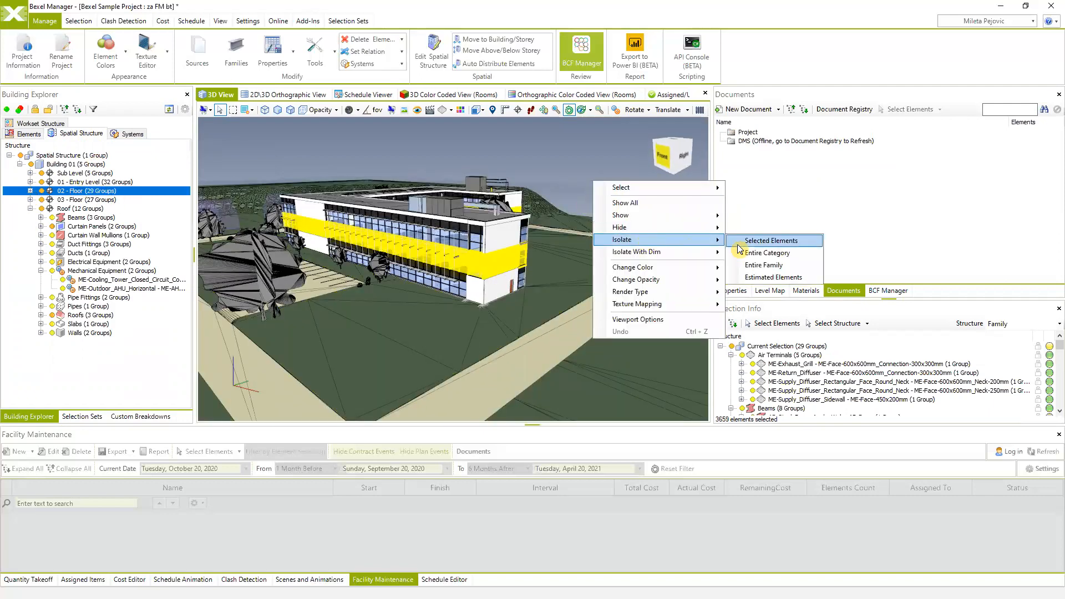
pyautogui.click(770, 240)
pyautogui.click(570, 223)
pyautogui.moveTo(465, 260); pyautogui.dragTo(551, 181, button='middle')
pyautogui.moveTo(505, 272); pyautogui.dragTo(510, 270, button='middle')
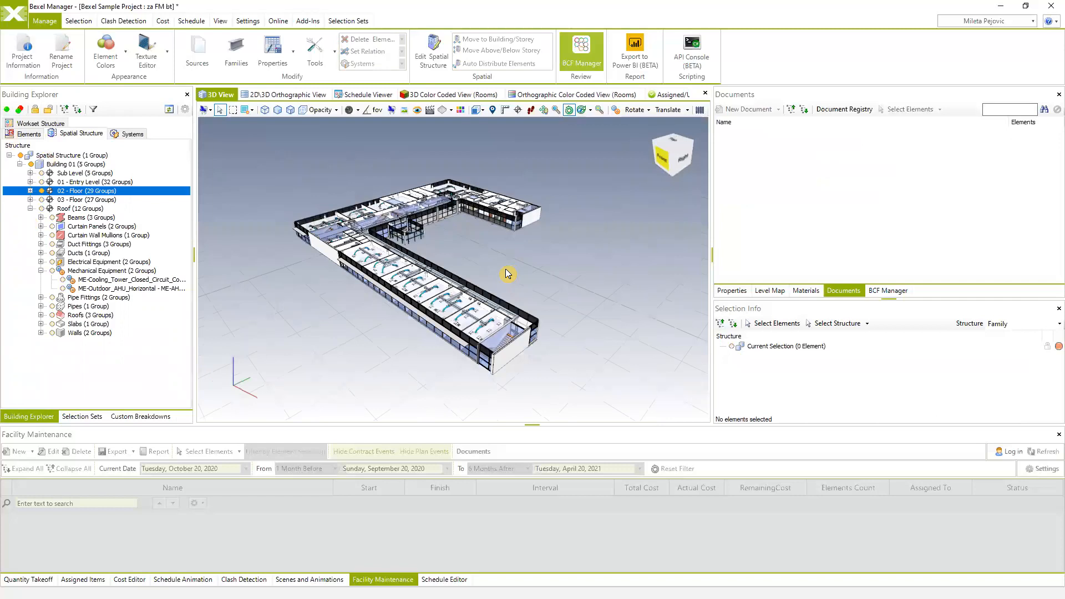
pyautogui.hotkey('ctrl', 'a')
pyautogui.moveTo(504, 272); pyautogui.dragTo(514, 248, button='middle')
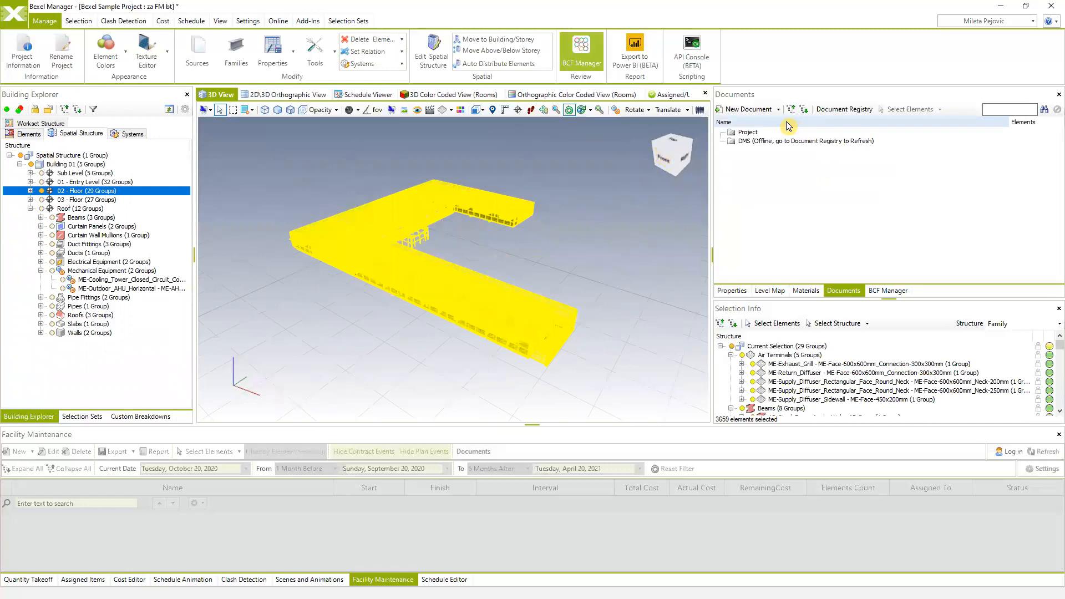
# - Browse the Document Registry through New Document > From Document Registry, then close it
pyautogui.click(847, 110)
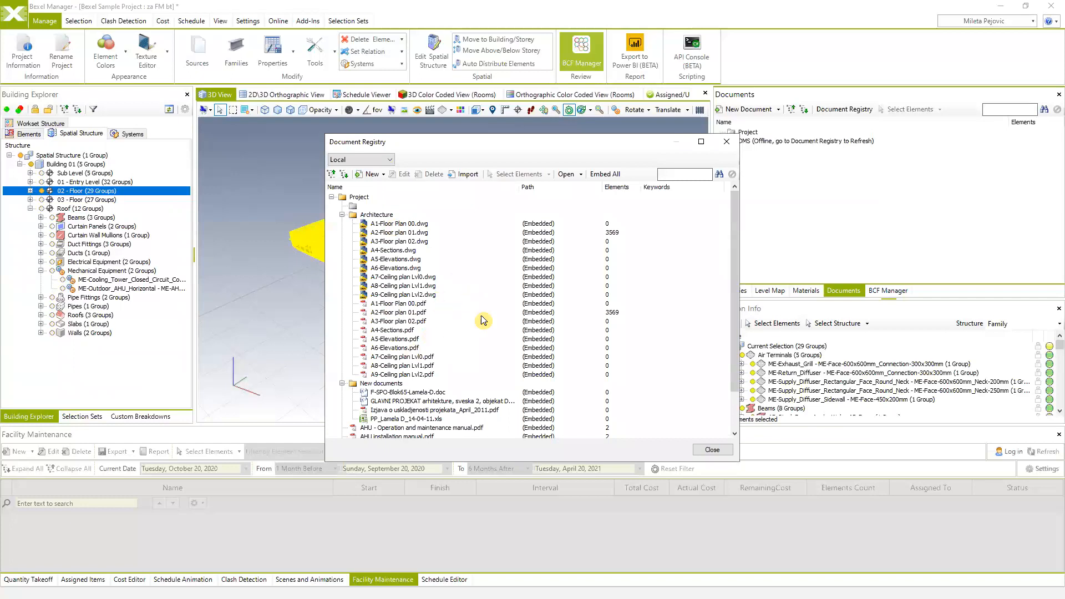
pyautogui.click(727, 142)
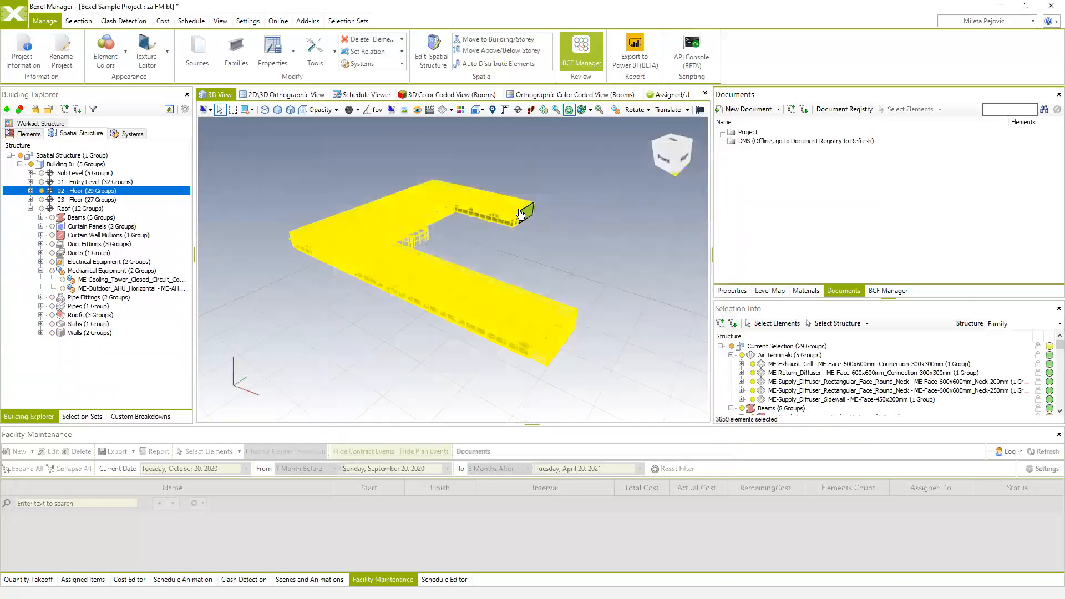
pyautogui.click(780, 110)
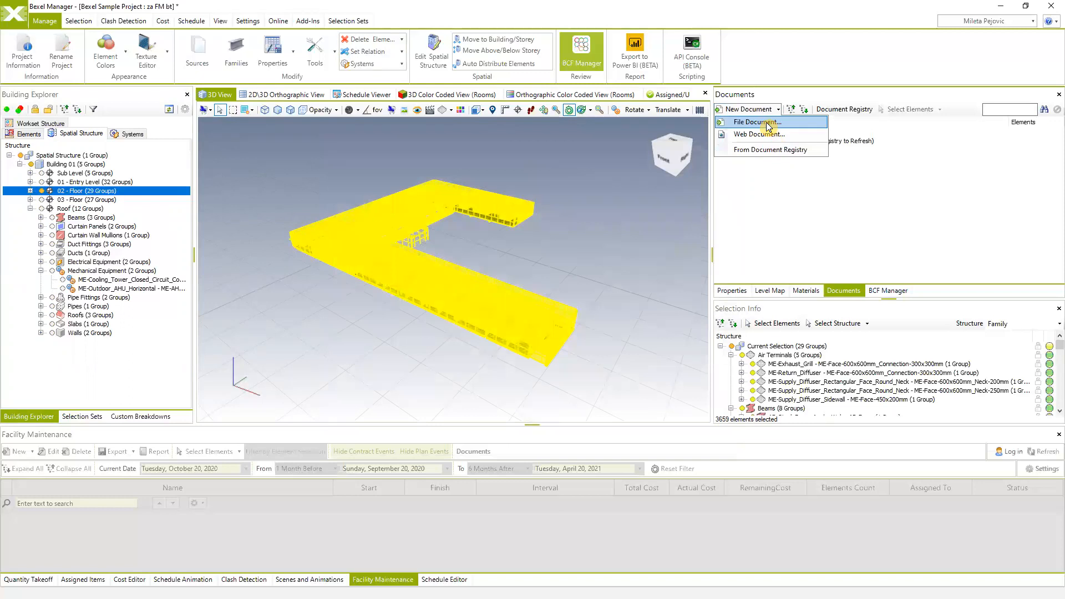
pyautogui.click(760, 152)
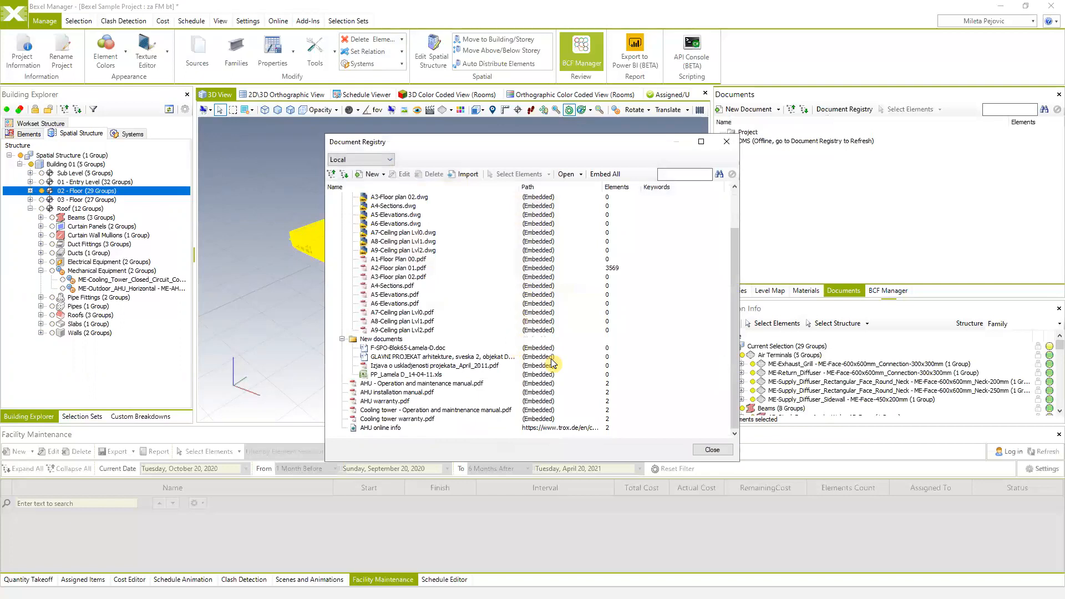
pyautogui.scroll(2, 541, 290)
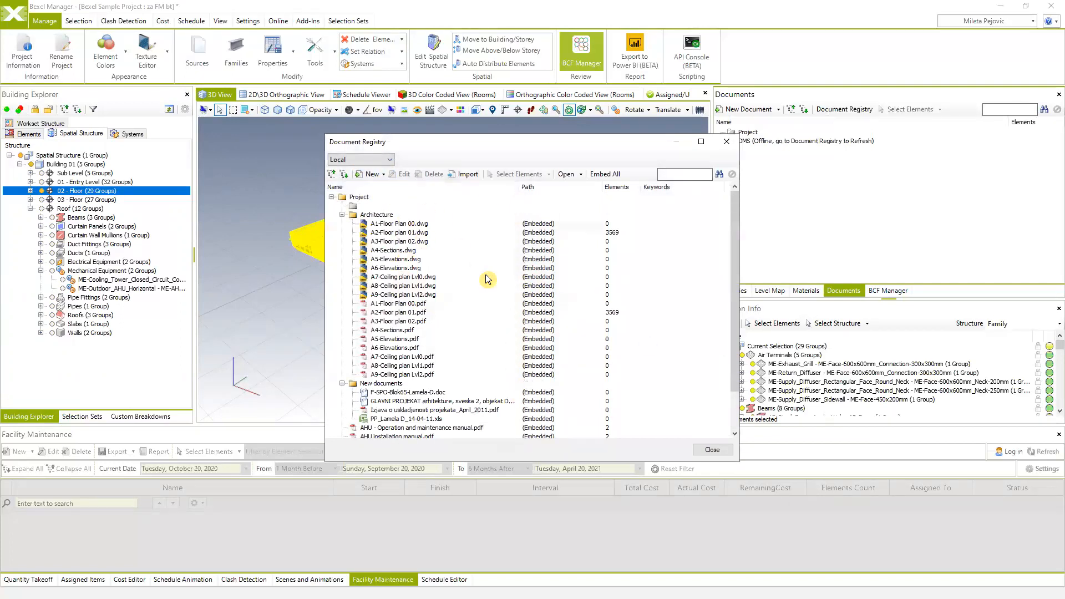
pyautogui.scroll(-2, 469, 302)
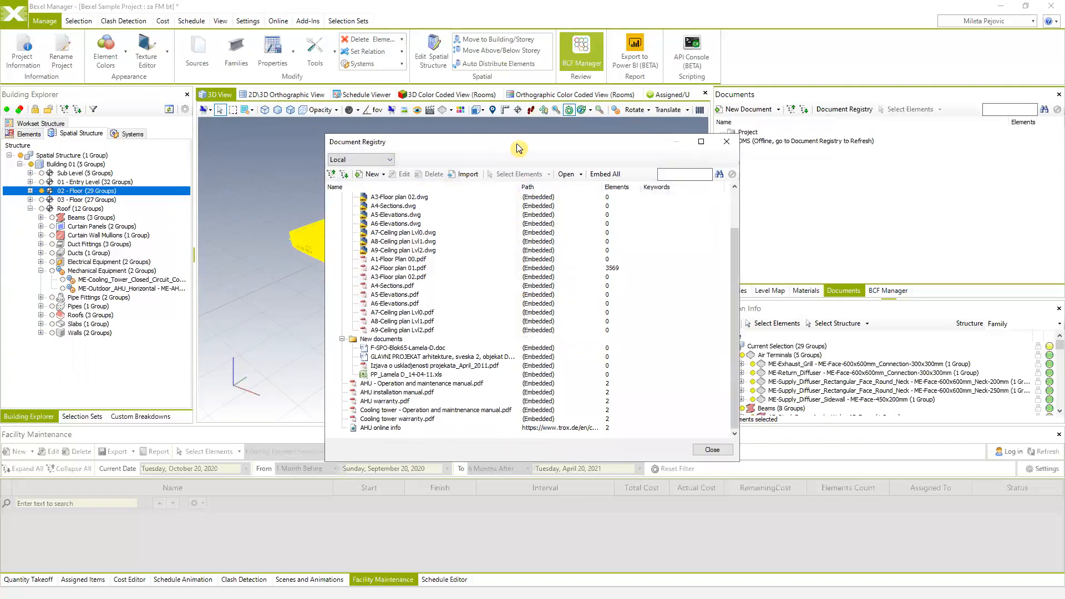
pyautogui.moveTo(601, 138); pyautogui.dragTo(671, 121)
pyautogui.click(795, 123)
# - Select A2-Floor plan 01 pdf and dwg in the registry, close it, and pick 01 - Entry Level
pyautogui.click(779, 111)
pyautogui.click(771, 148)
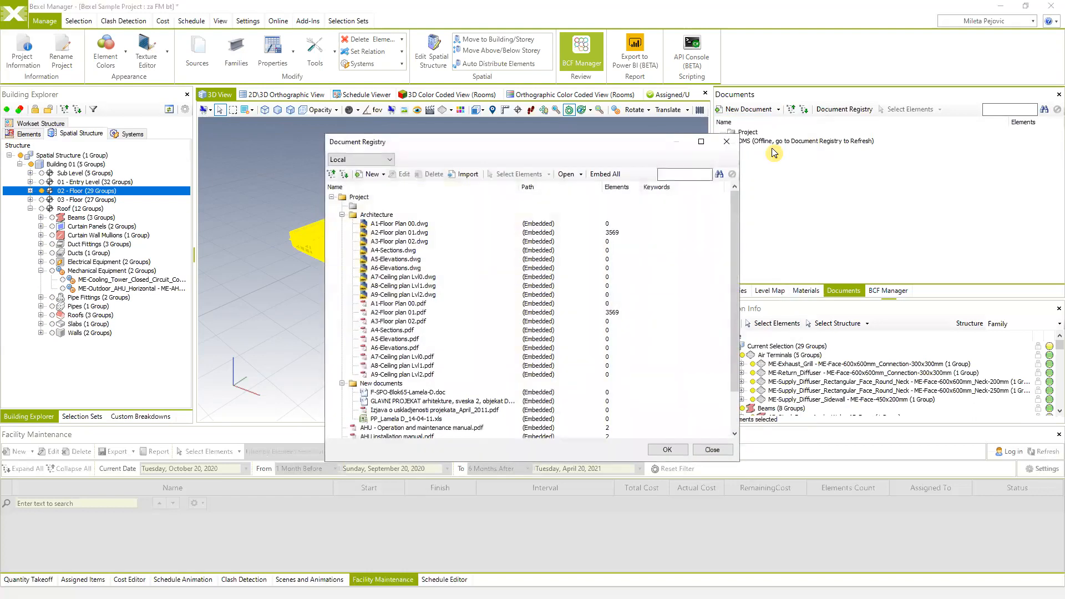
pyautogui.moveTo(643, 142); pyautogui.dragTo(688, 134)
pyautogui.scroll(-2, 471, 275)
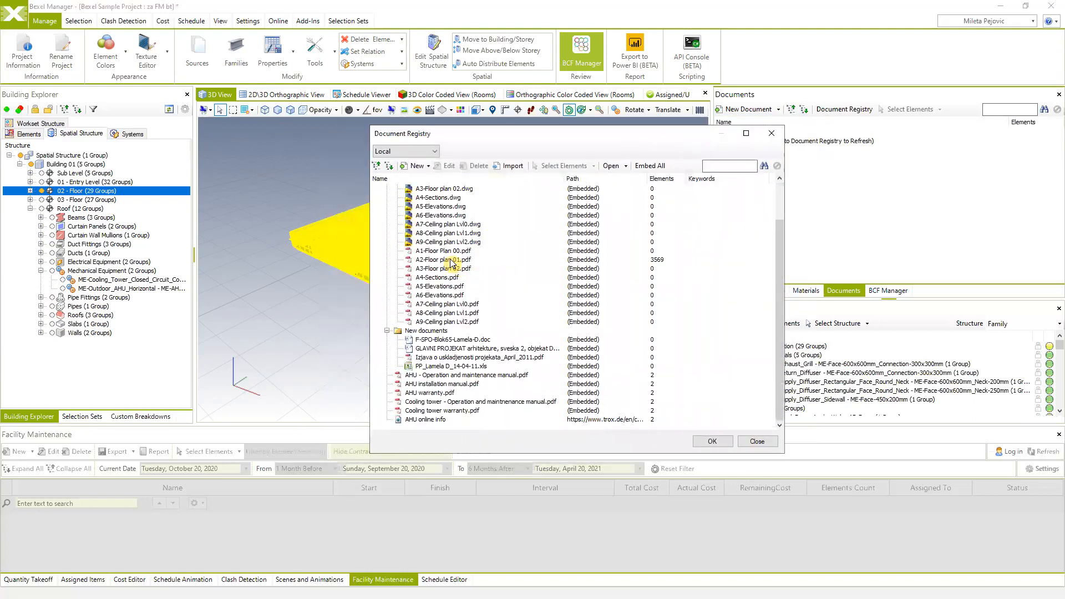
pyautogui.click(450, 260)
pyautogui.scroll(2, 498, 270)
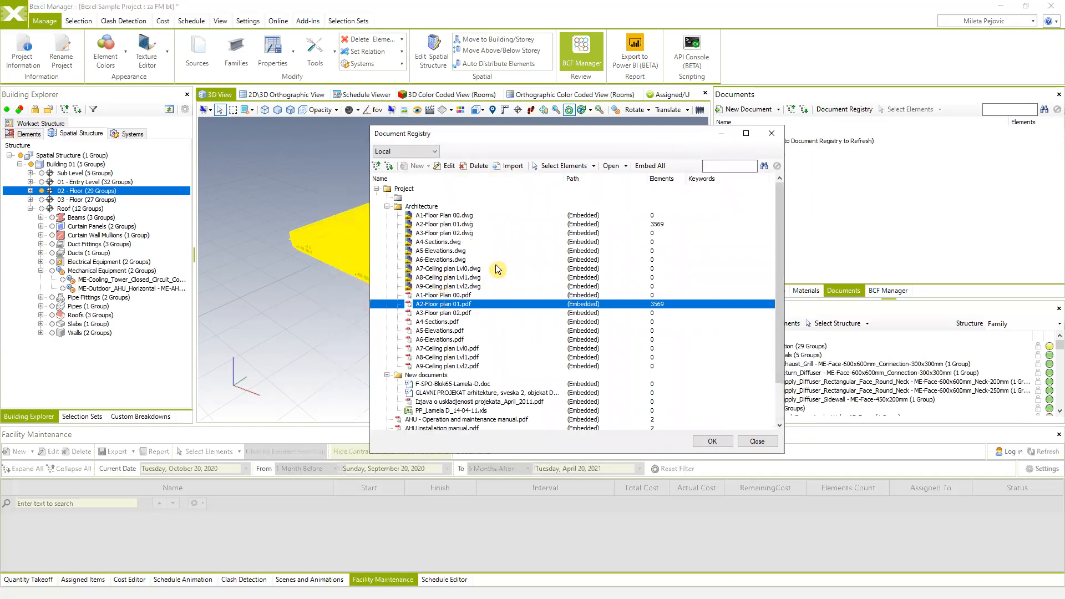
pyautogui.keyDown('ctrl'); pyautogui.click(449, 224); pyautogui.keyUp('ctrl')
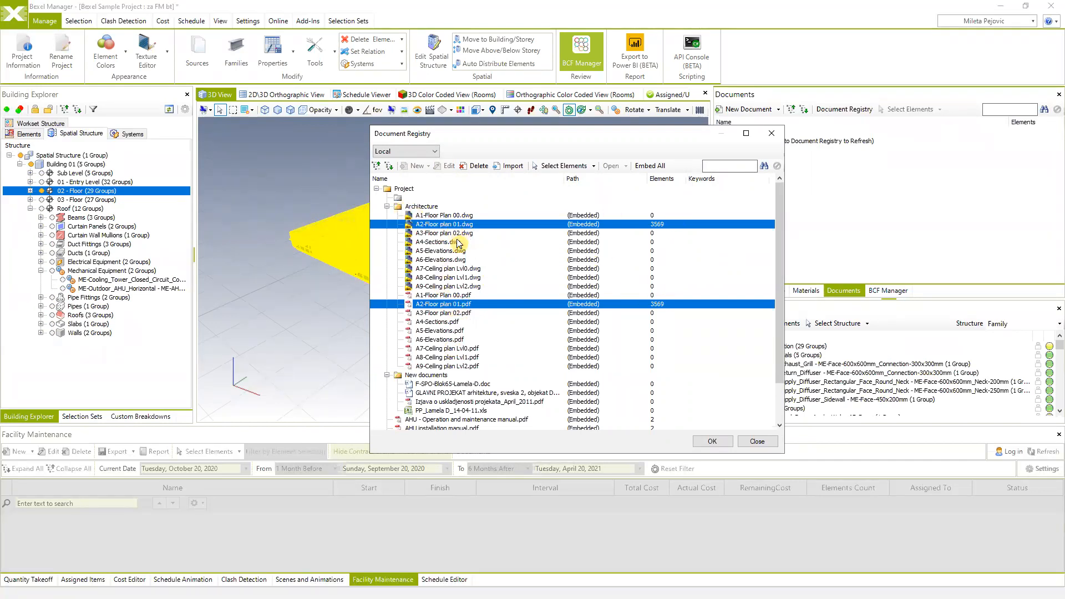
pyautogui.click(757, 441)
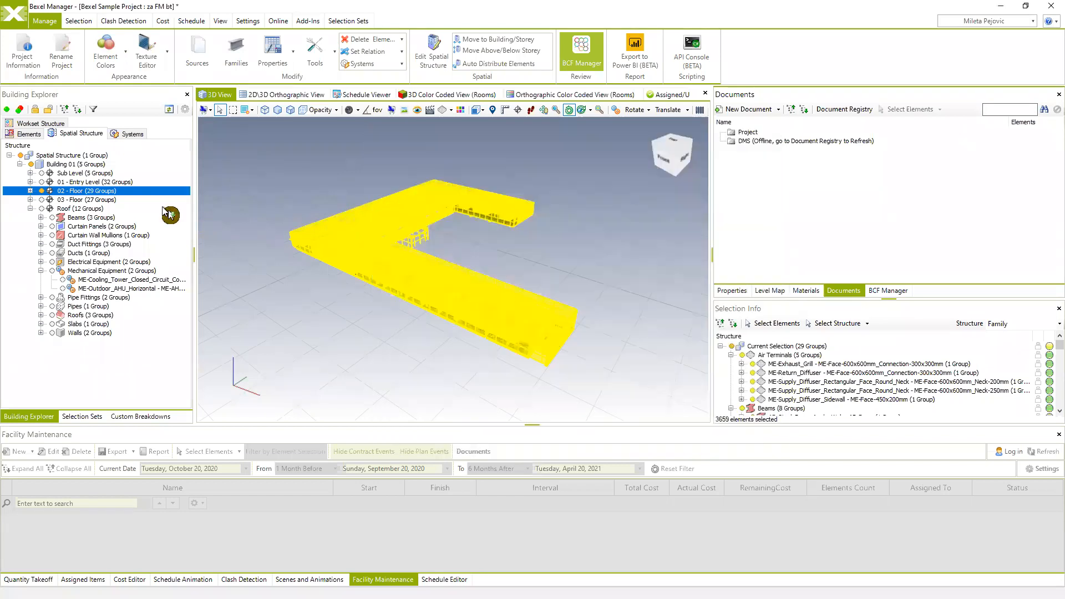
pyautogui.click(47, 183)
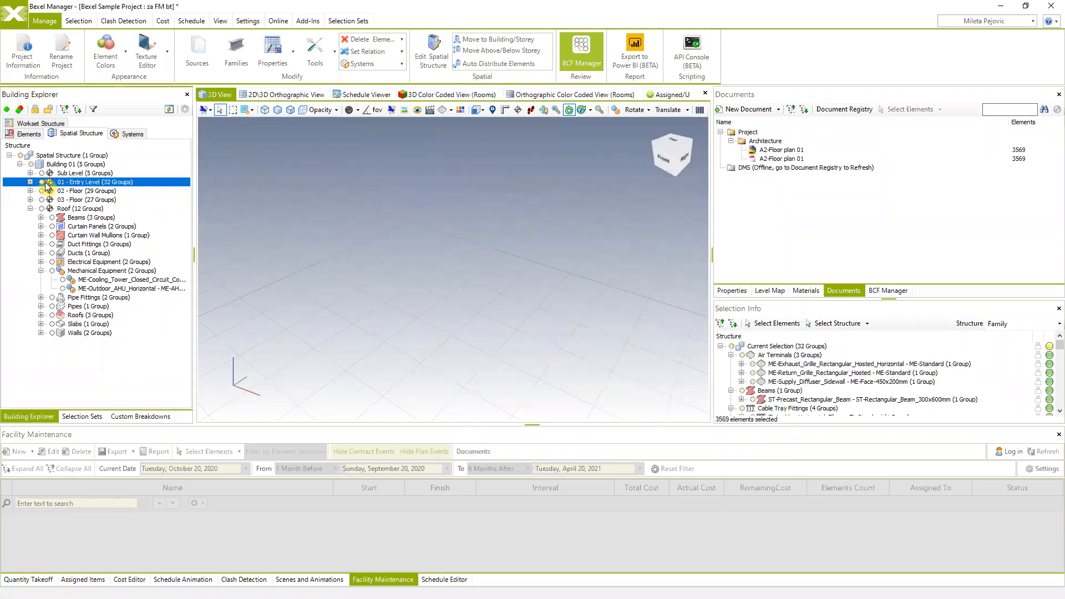
# - Link A1-Floor Plan 00.dwg and A1-Floor Plan 00.pdf to the 3569 Entry Level elements
pyautogui.moveTo(340, 285); pyautogui.dragTo(509, 282)
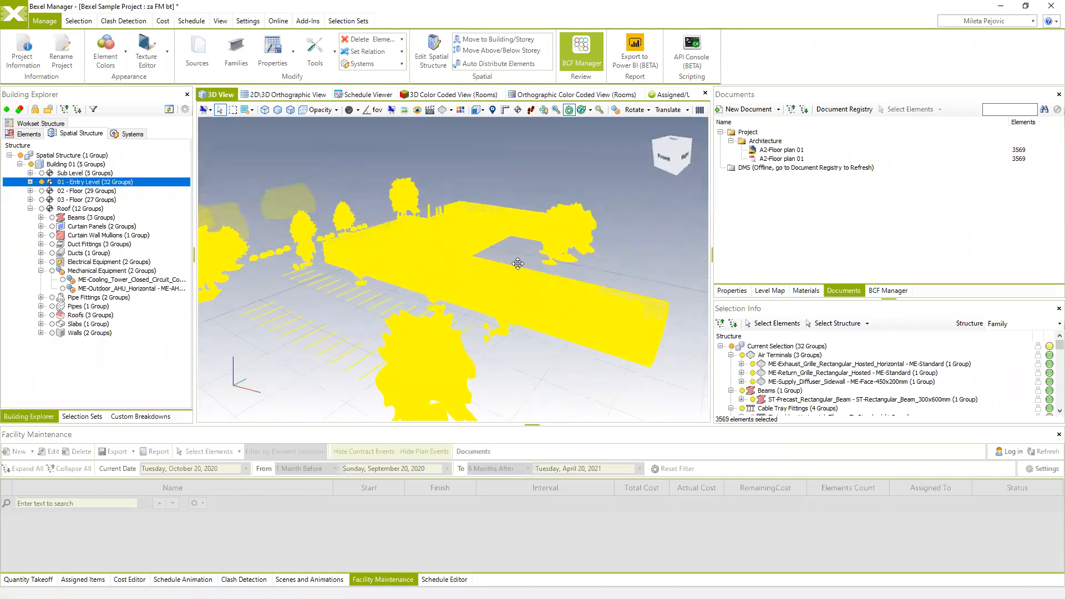
pyautogui.scroll(-2, 507, 272)
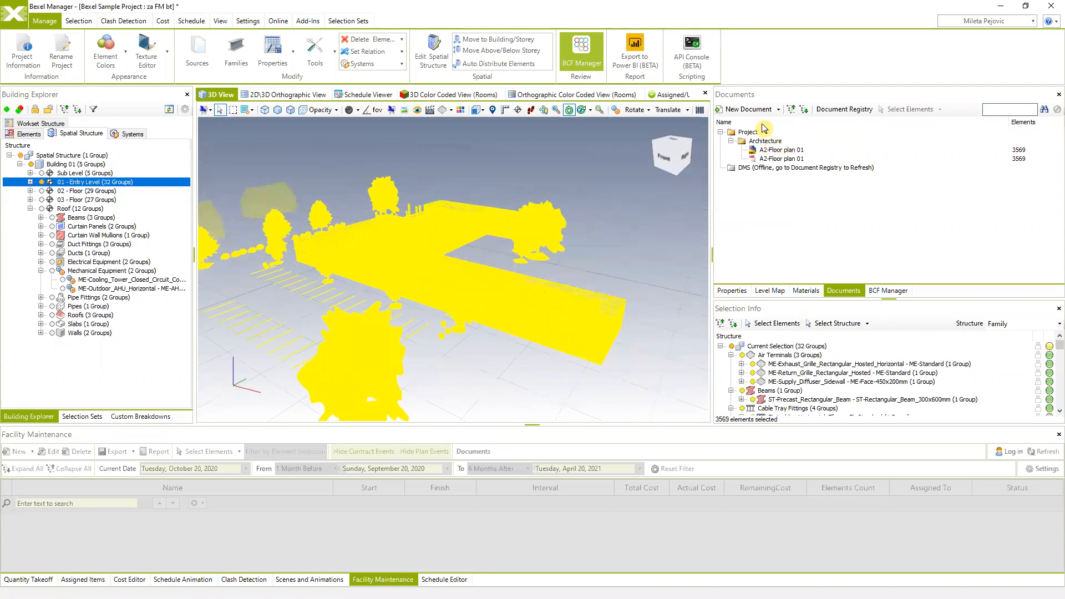
pyautogui.click(780, 111)
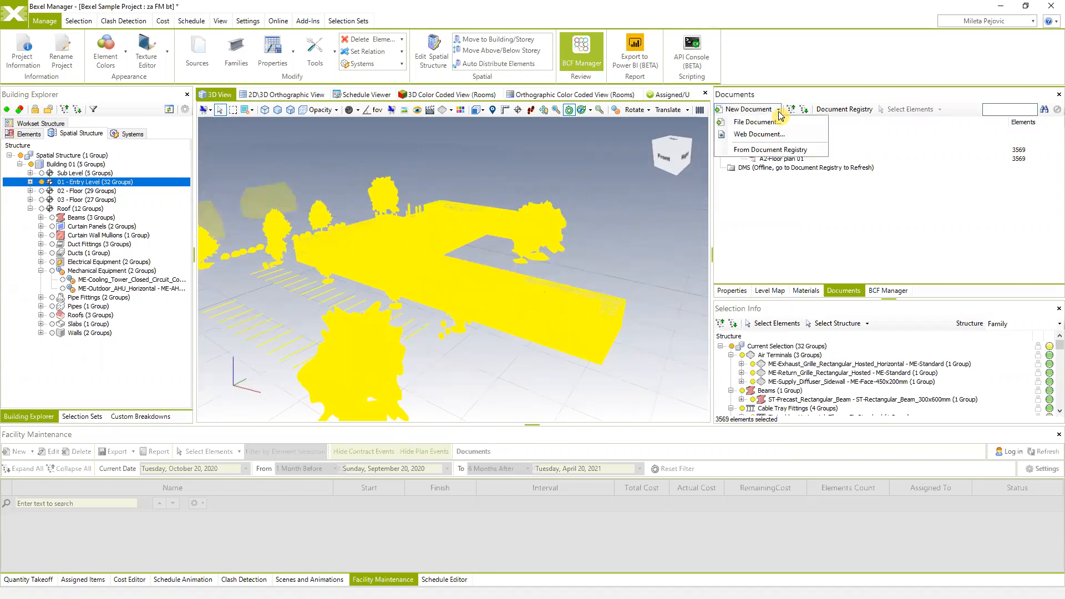
pyautogui.click(768, 149)
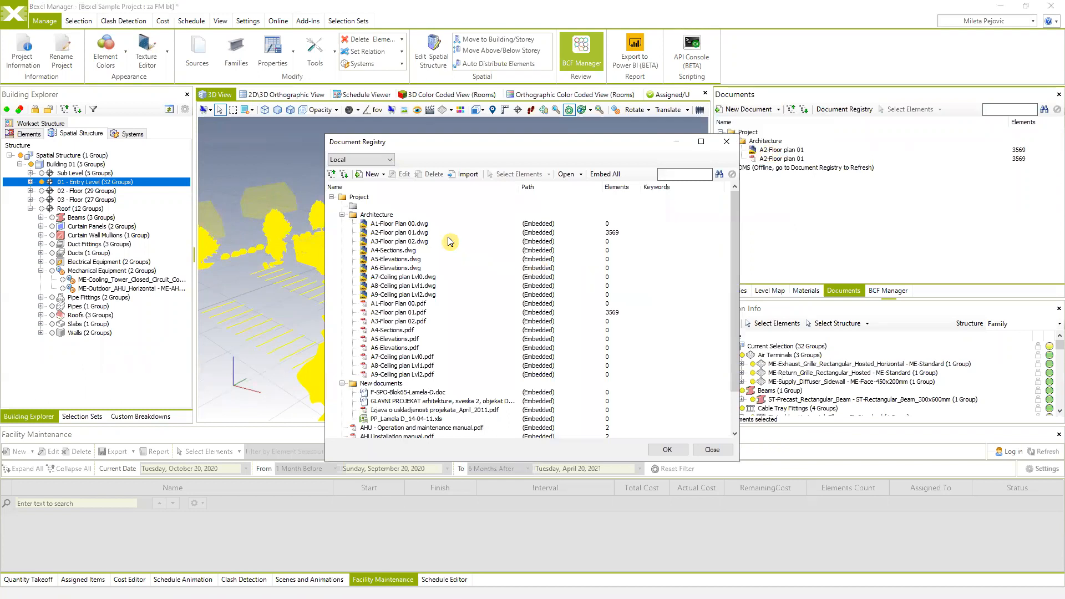
pyautogui.click(393, 224)
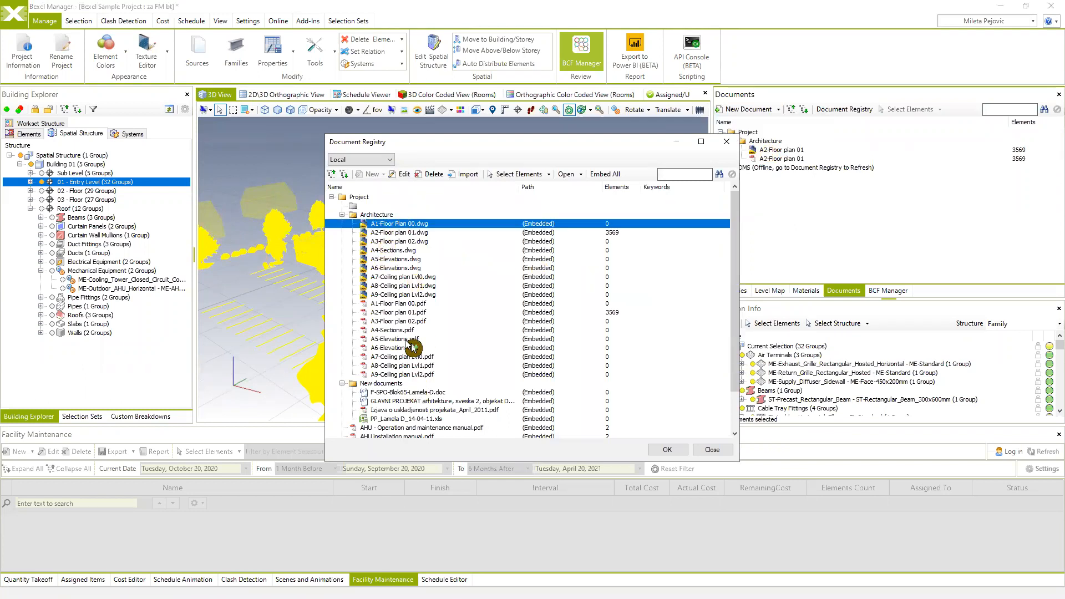
pyautogui.keyDown('ctrl'); pyautogui.click(394, 295); pyautogui.keyUp('ctrl')
pyautogui.keyDown('ctrl'); pyautogui.click(393, 304); pyautogui.keyUp('ctrl')
pyautogui.keyDown('ctrl'); pyautogui.click(395, 295); pyautogui.keyUp('ctrl')
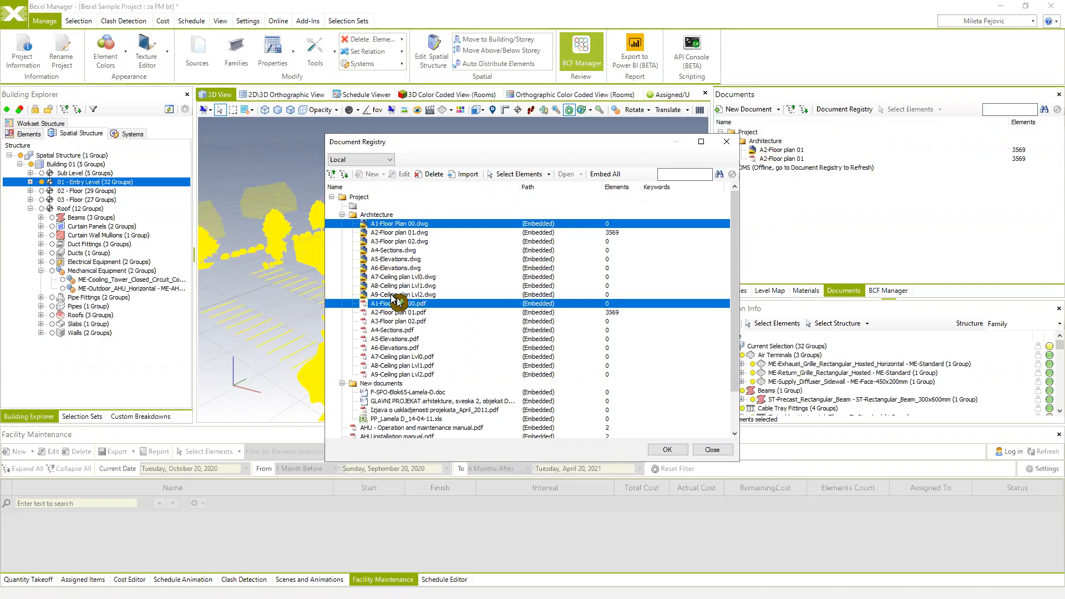
pyautogui.click(668, 450)
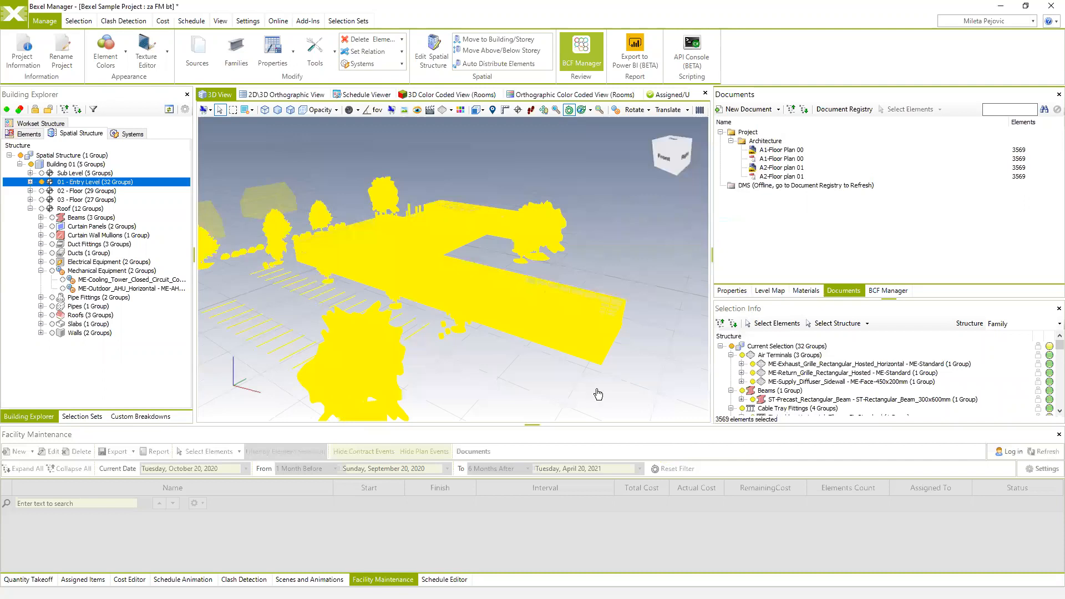
# - Select the 03 - Floor storey and bring up the New Document options in the Documents panel
pyautogui.moveTo(533, 272); pyautogui.dragTo(655, 261)
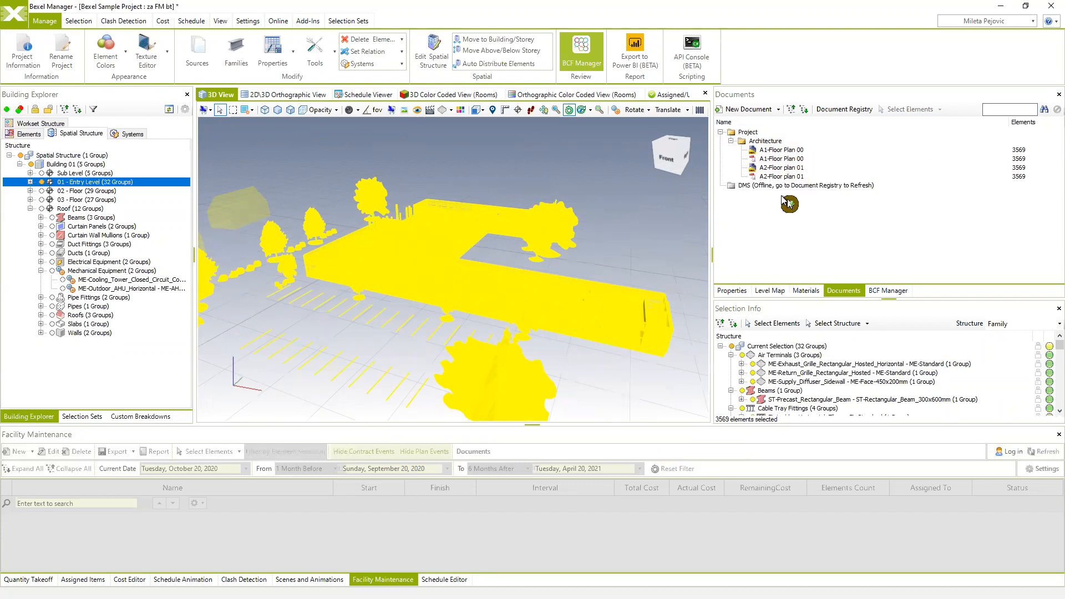
pyautogui.moveTo(650, 218); pyautogui.dragTo(577, 217)
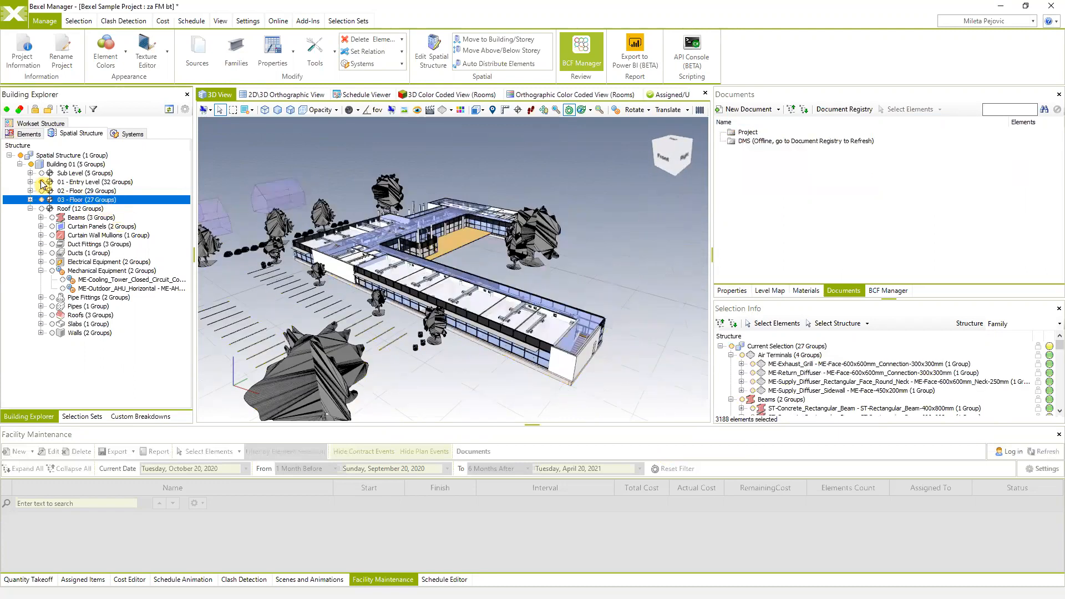
pyautogui.click(41, 200)
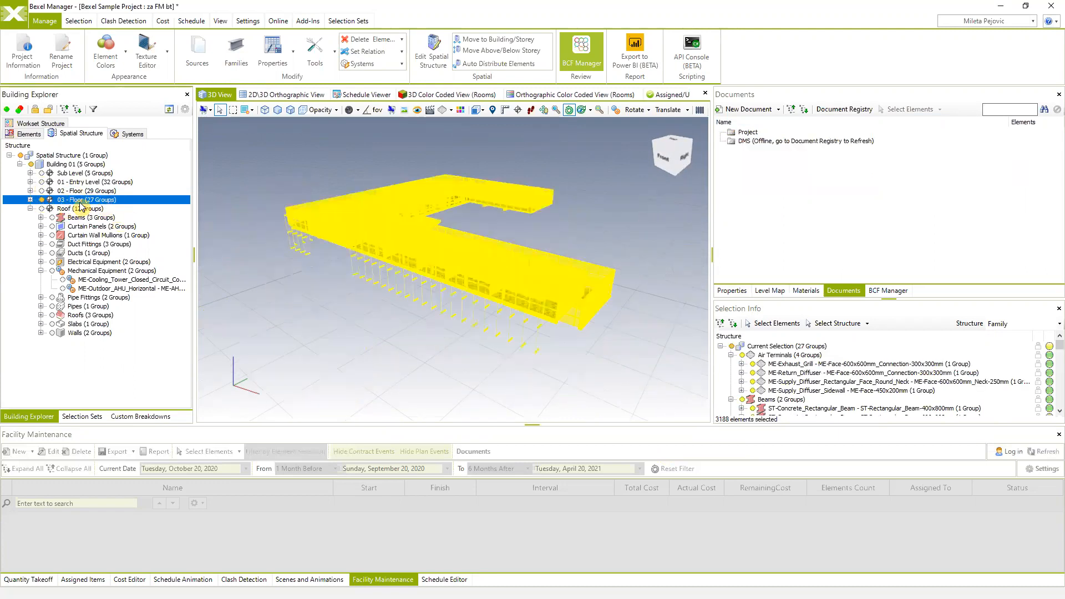
pyautogui.moveTo(578, 261); pyautogui.dragTo(574, 266, button='middle')
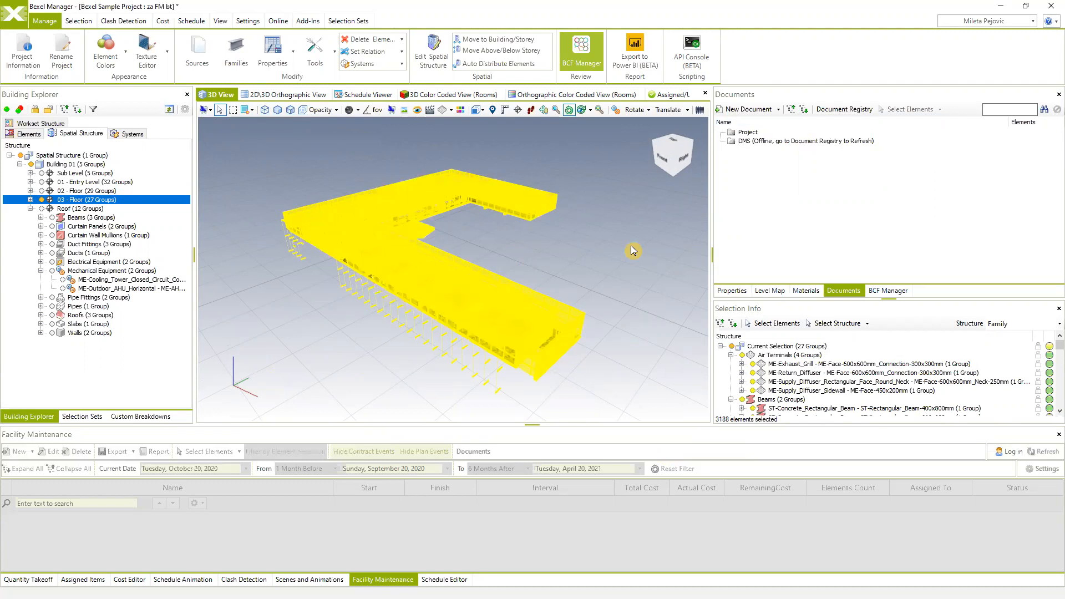
pyautogui.click(779, 109)
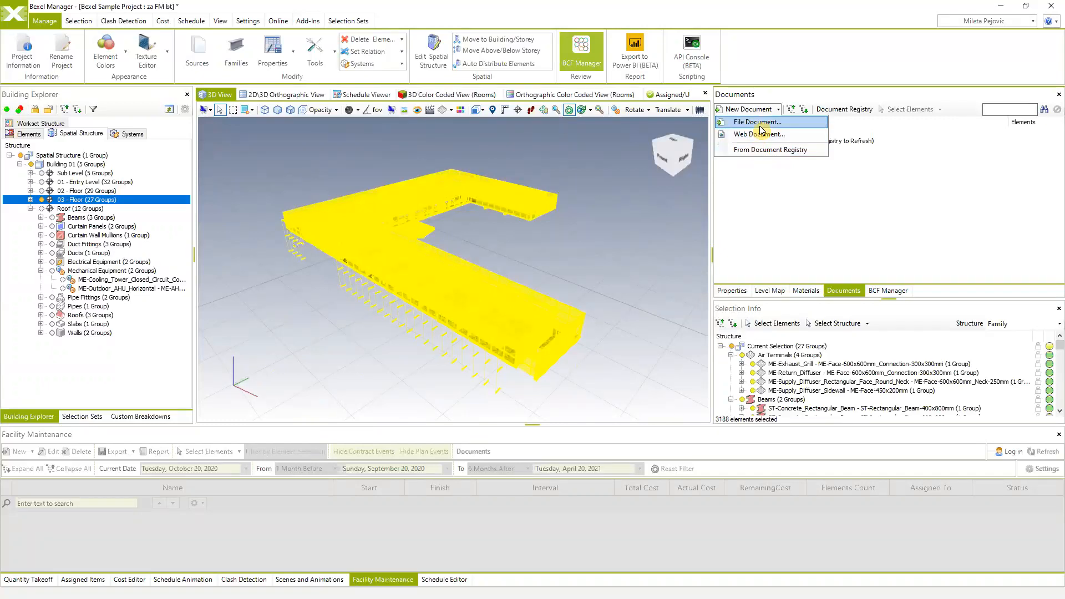
# - Start linking a file document to 03 - Floor, with embedding into the project enabled
pyautogui.click(758, 123)
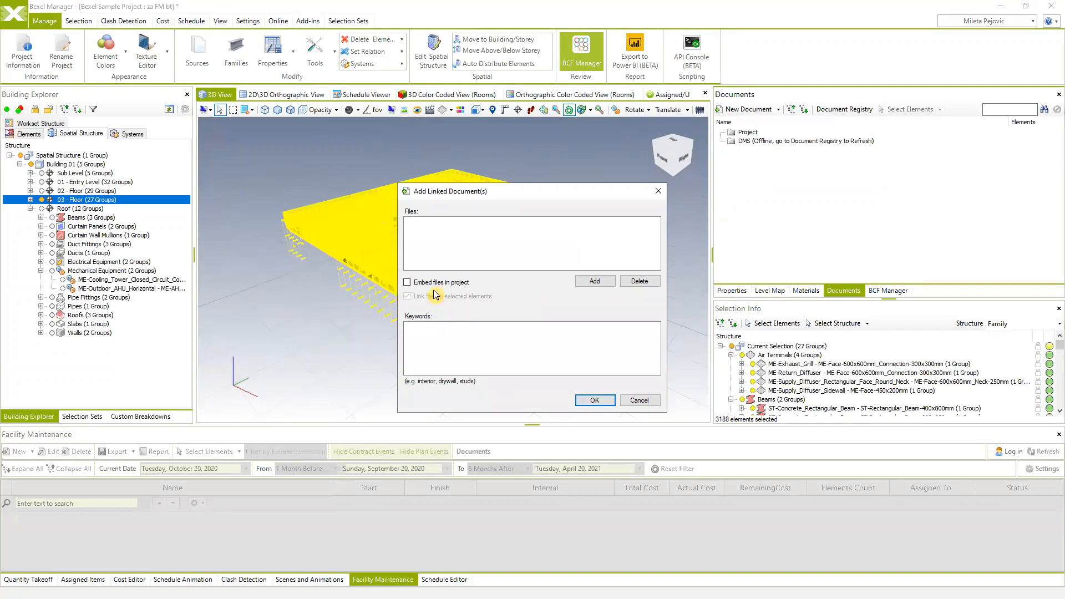
pyautogui.click(410, 282)
pyautogui.click(595, 281)
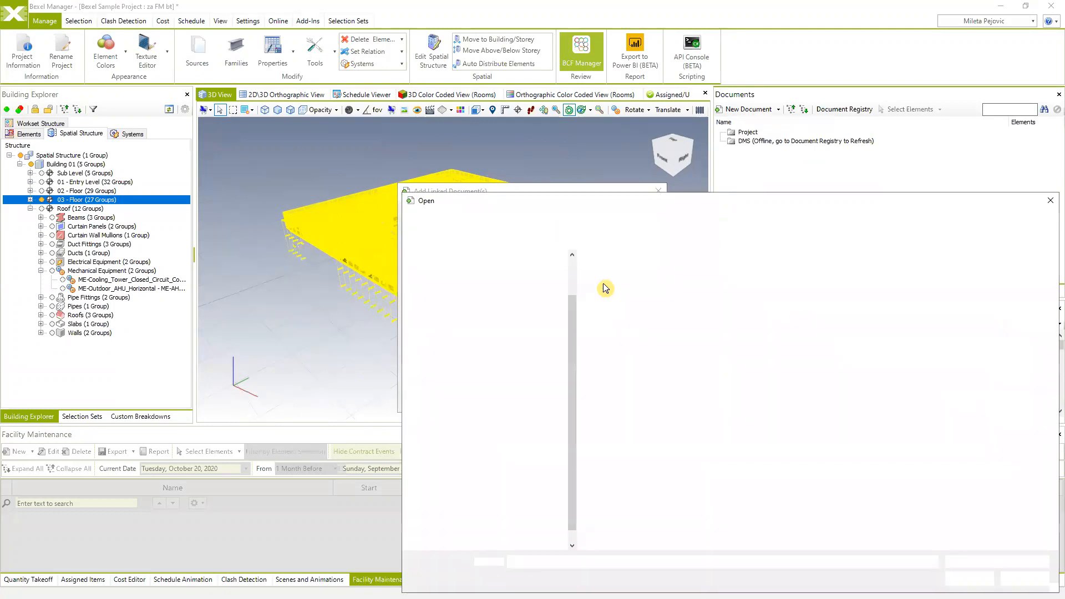
# - Pick the B65E1-AR-D04-01 Osnova 3. sprata DWG from the 02. crtezi folder
pyautogui.click(739, 220)
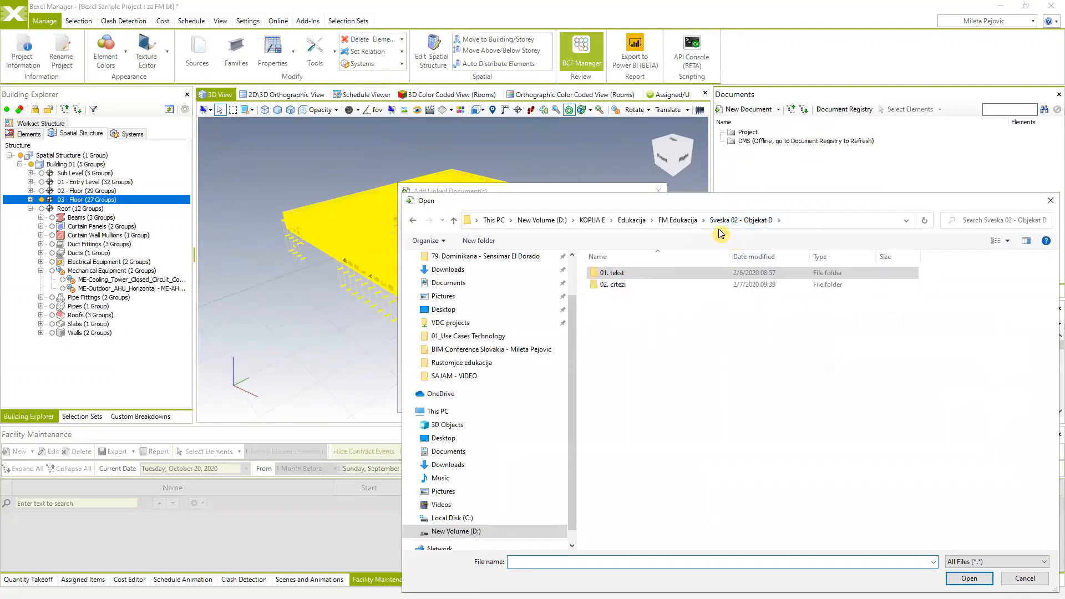
pyautogui.doubleClick(612, 284)
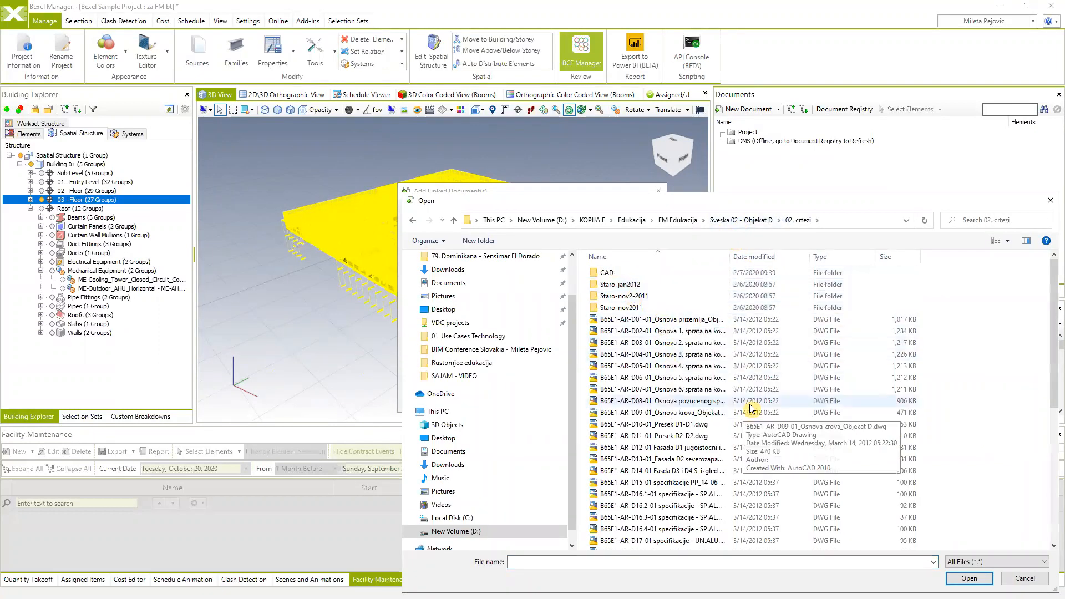
pyautogui.scroll(-8, 666, 388)
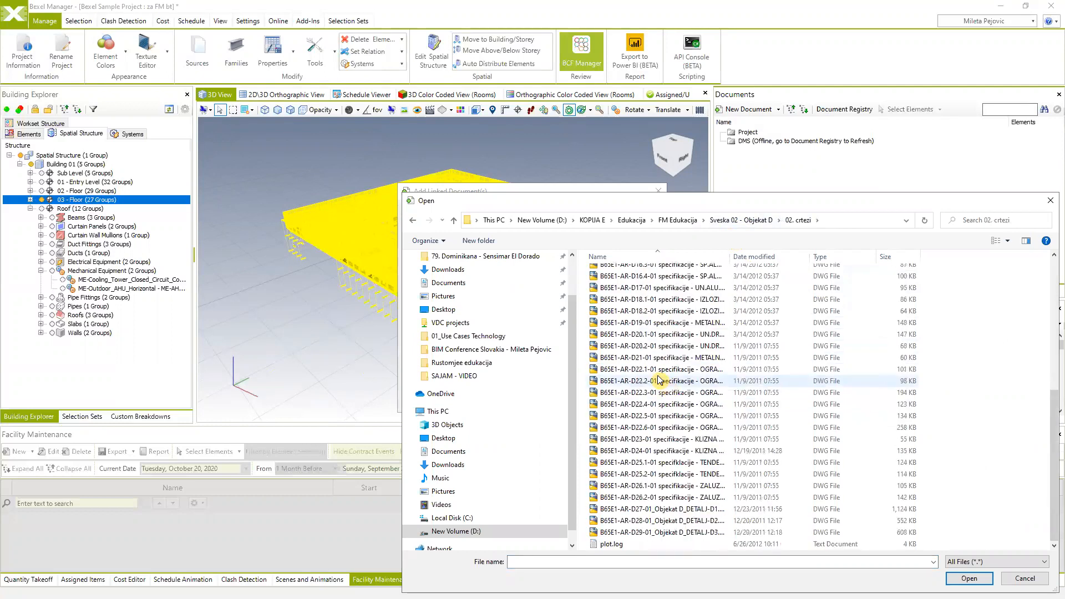
pyautogui.scroll(7, 660, 381)
pyautogui.click(658, 376)
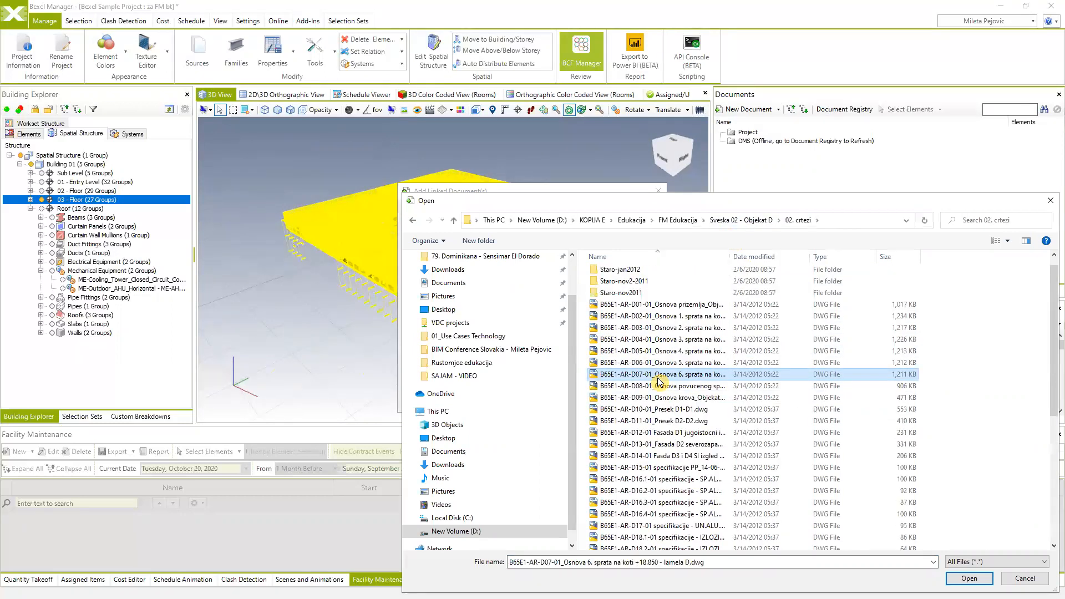
pyautogui.click(677, 342)
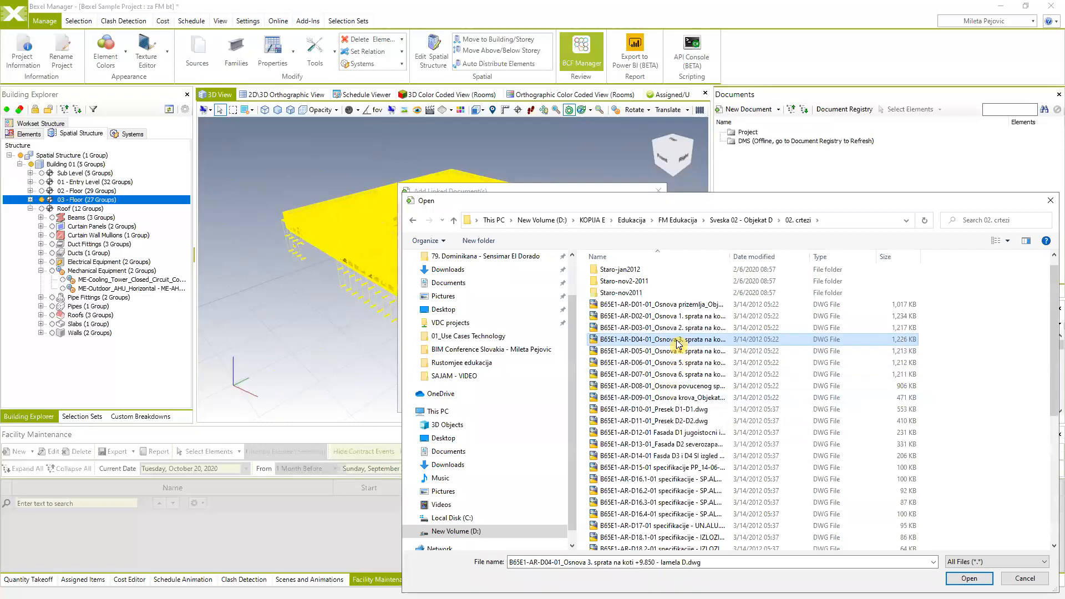
pyautogui.scroll(-1, 721, 341)
pyautogui.scroll(1, 684, 329)
pyautogui.click(968, 579)
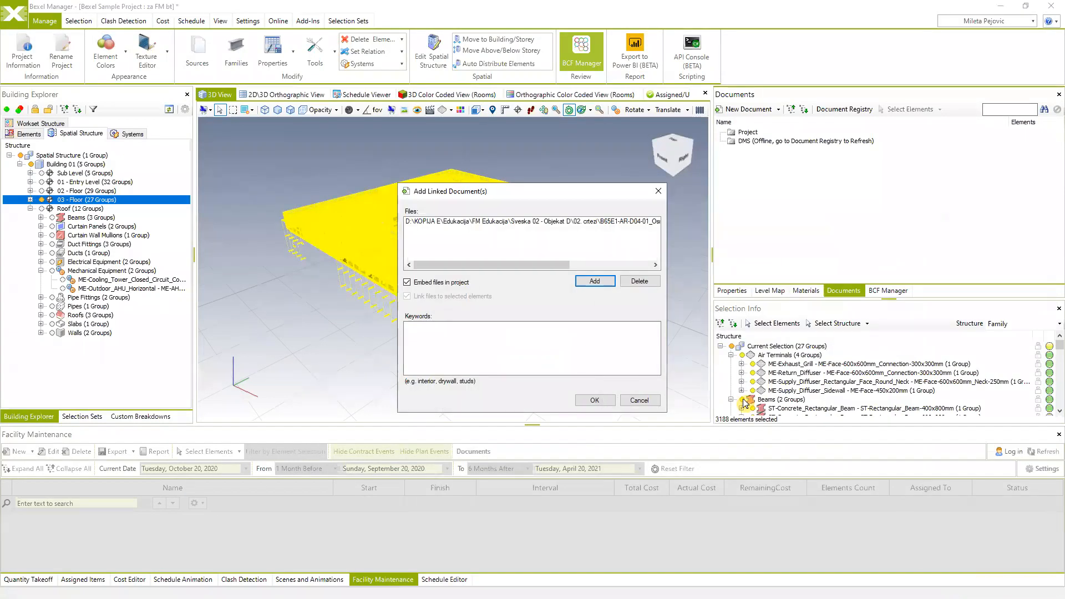
# - Enter the 'gs' architectural drawings keyword, link the D04-01 plan, and select its new row
pyautogui.click(490, 328)
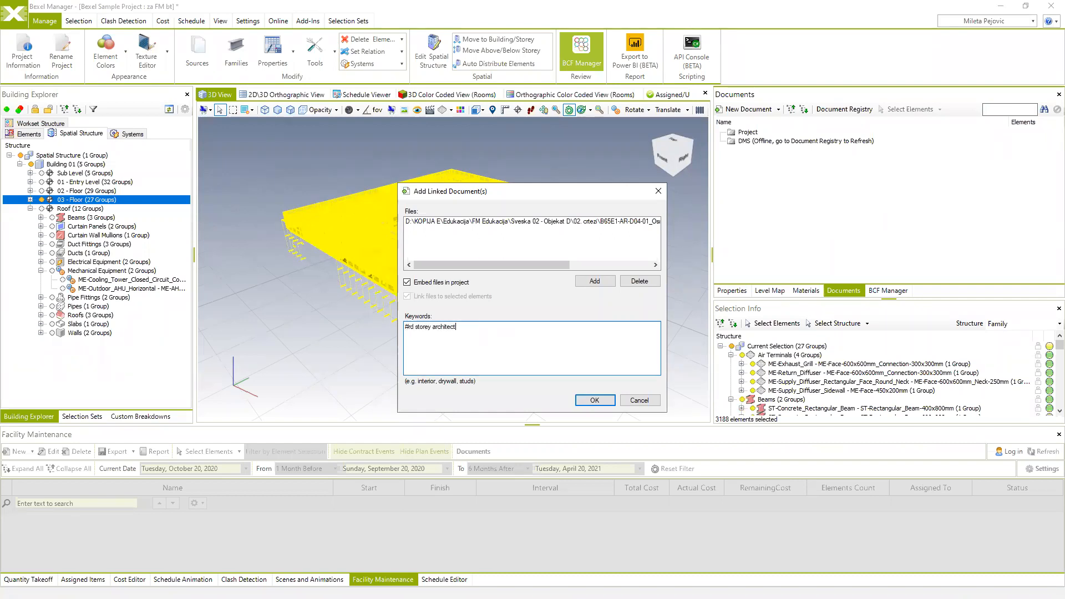
pyautogui.write('gs')
pyautogui.click(594, 400)
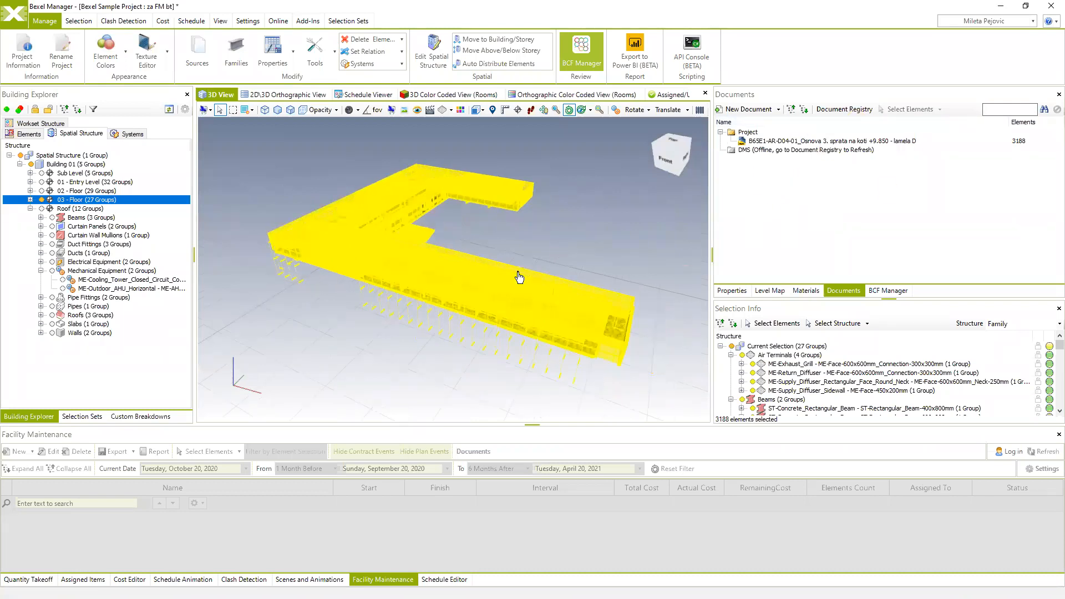
pyautogui.click(791, 142)
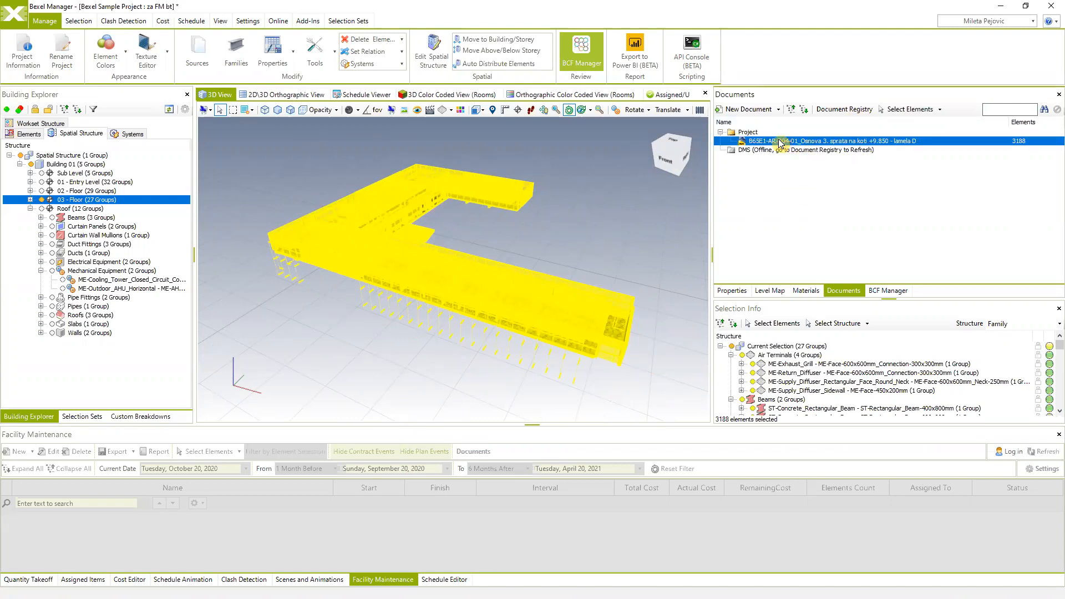
# - Check that a single curtain panel lists the linked D04-01 plan drawing, then inspect the floor
pyautogui.click(640, 239)
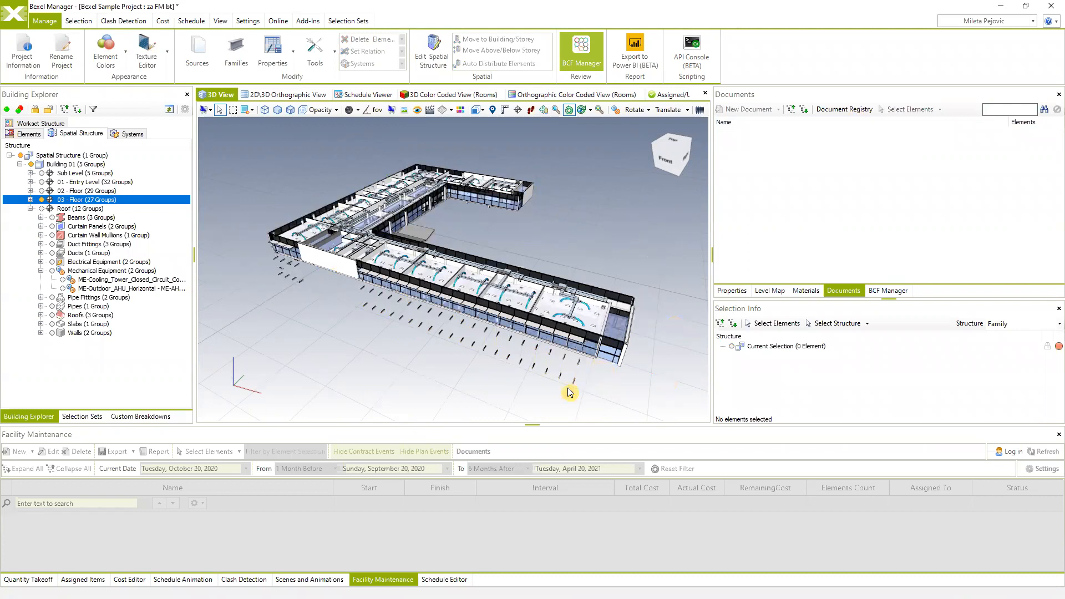
pyautogui.click(547, 341)
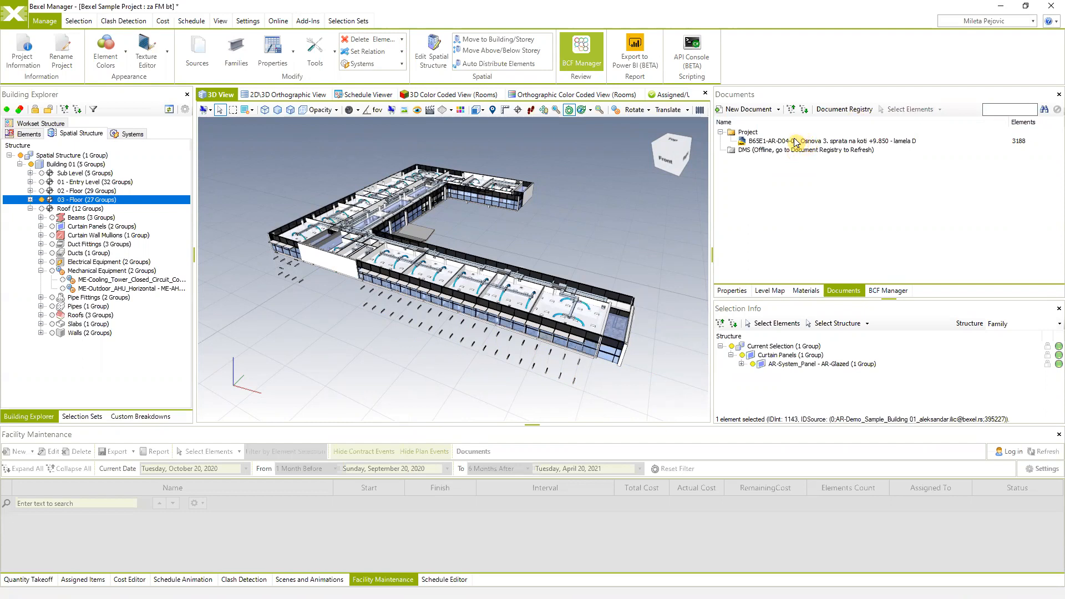
pyautogui.click(797, 142)
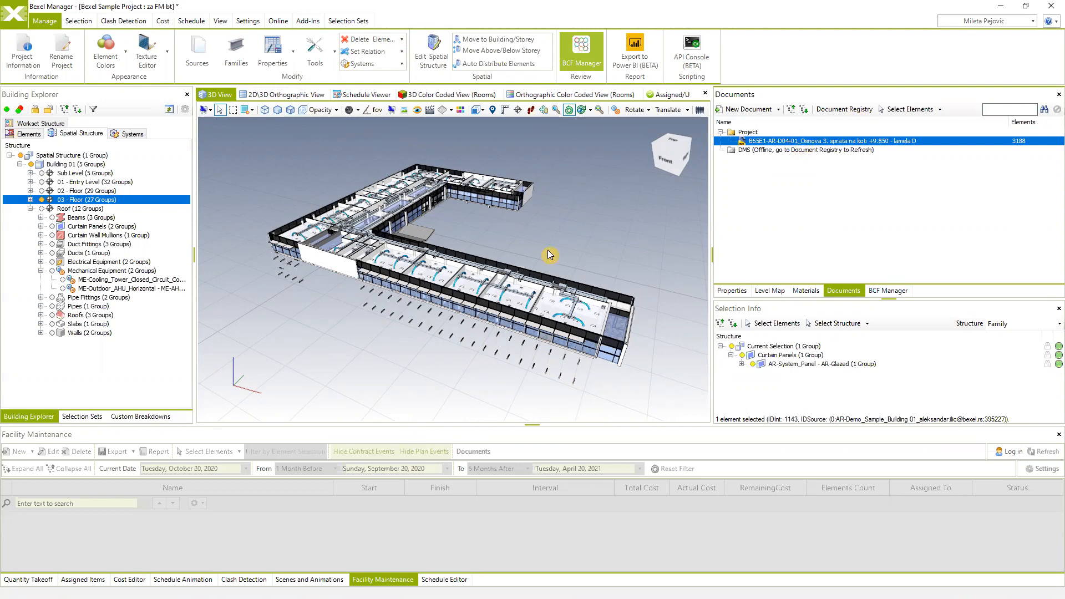
pyautogui.moveTo(507, 255); pyautogui.dragTo(495, 255, button='middle')
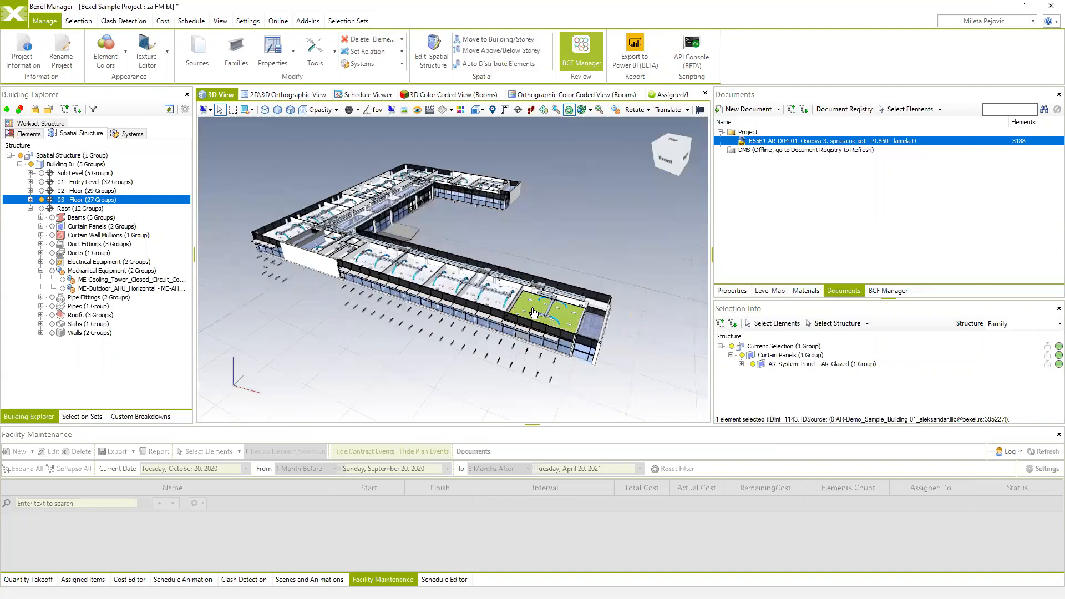
pyautogui.scroll(5, 418, 276)
pyautogui.moveTo(417, 276); pyautogui.dragTo(456, 290, button='middle')
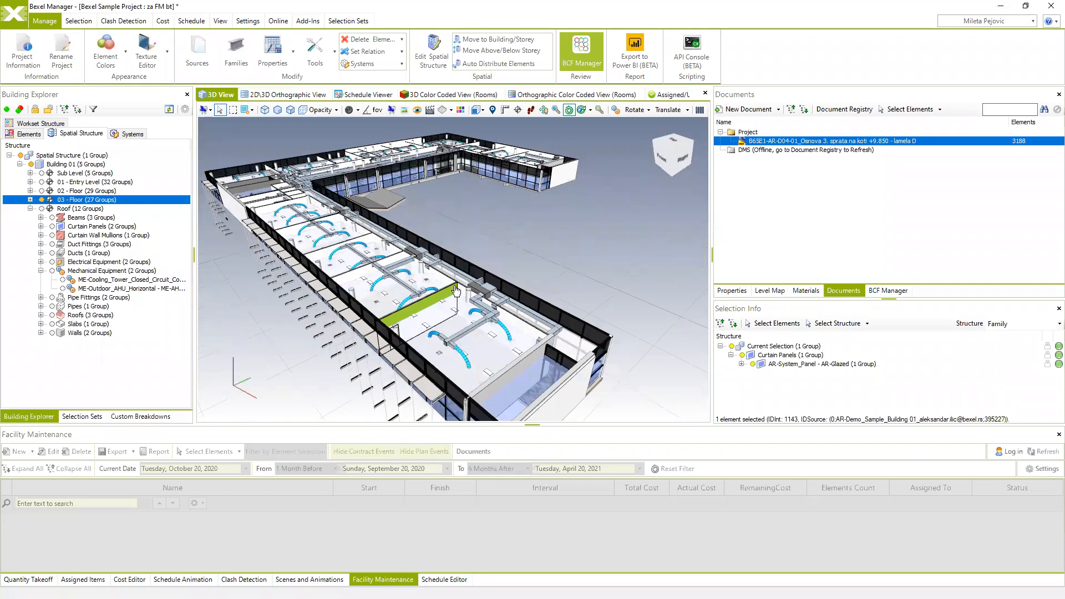
# - Look through the full Document Registry list of project documents and close it
pyautogui.click(849, 111)
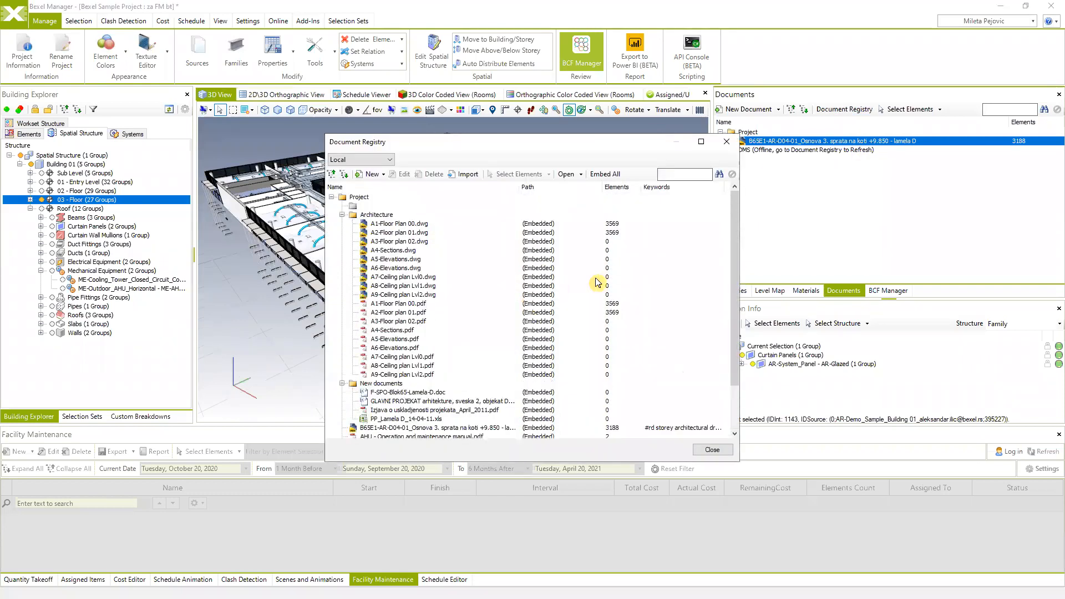
pyautogui.scroll(-2, 613, 291)
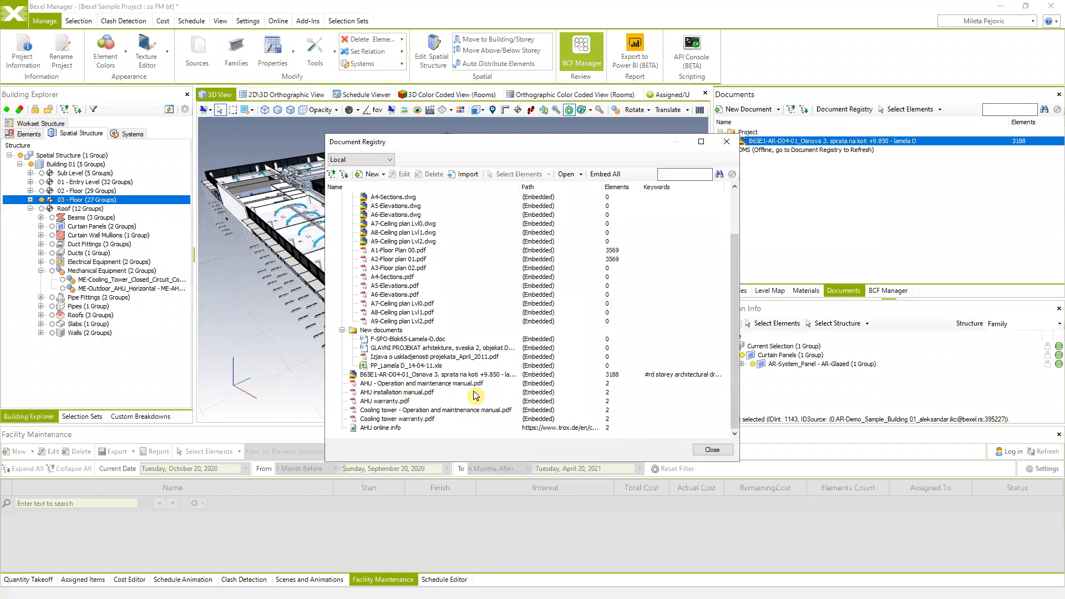
pyautogui.scroll(2, 464, 404)
pyautogui.scroll(-2, 463, 404)
pyautogui.click(727, 142)
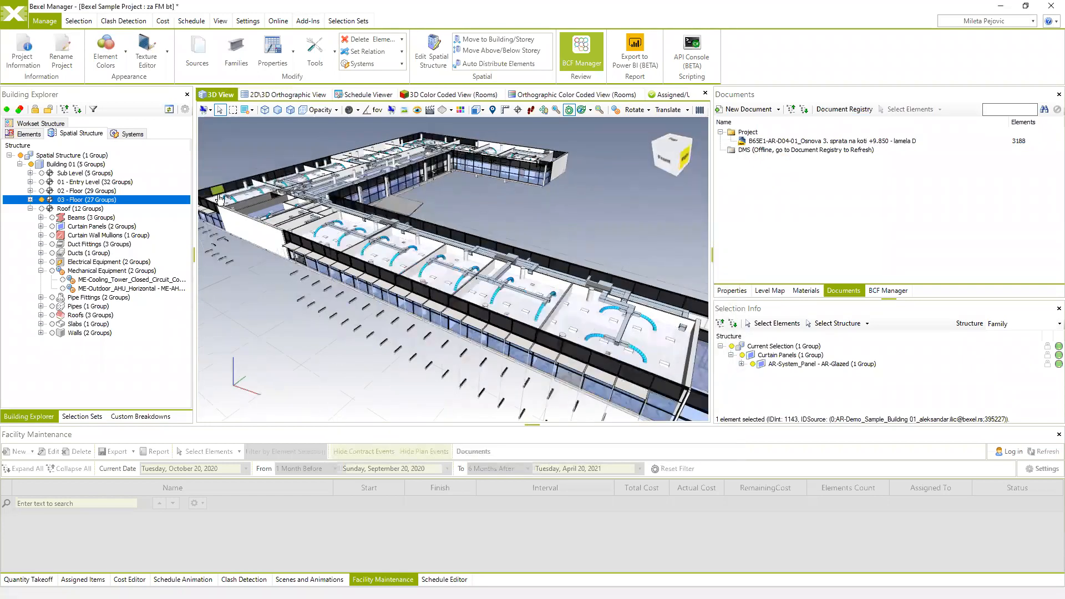
# - Show the whole building again and select a rooftop duct elbow near the air handling unit
pyautogui.click(18, 154)
pyautogui.click(17, 155)
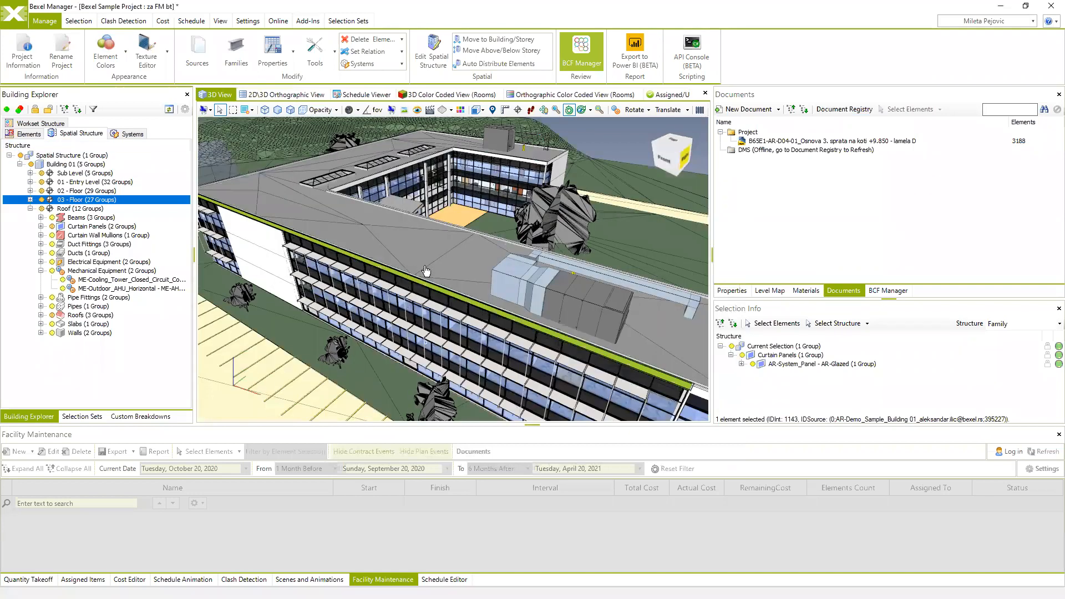
pyautogui.click(448, 243)
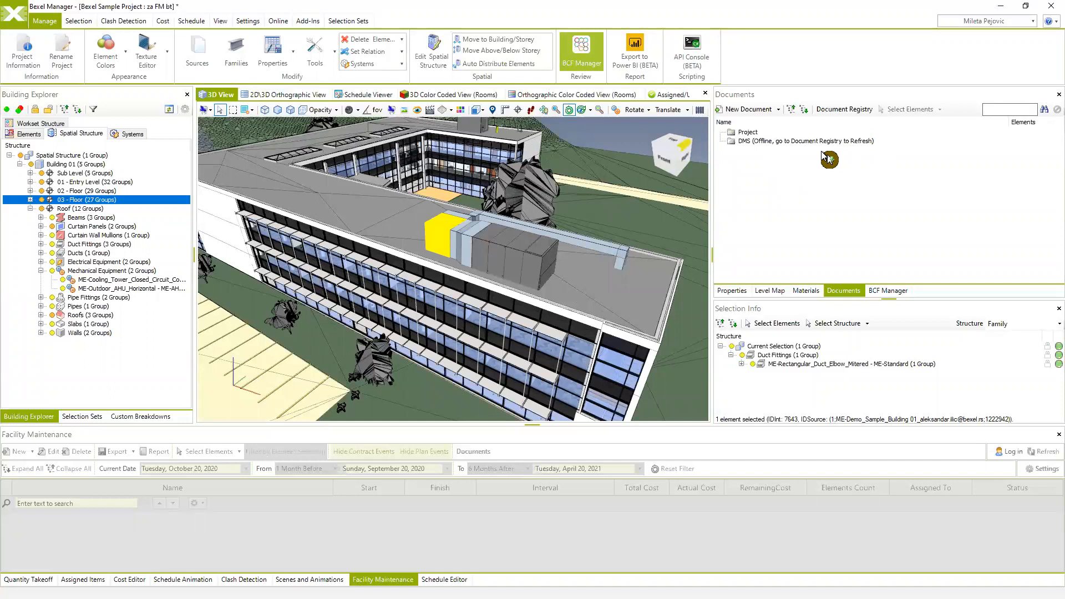
pyautogui.moveTo(629, 279); pyautogui.dragTo(615, 241, button='middle')
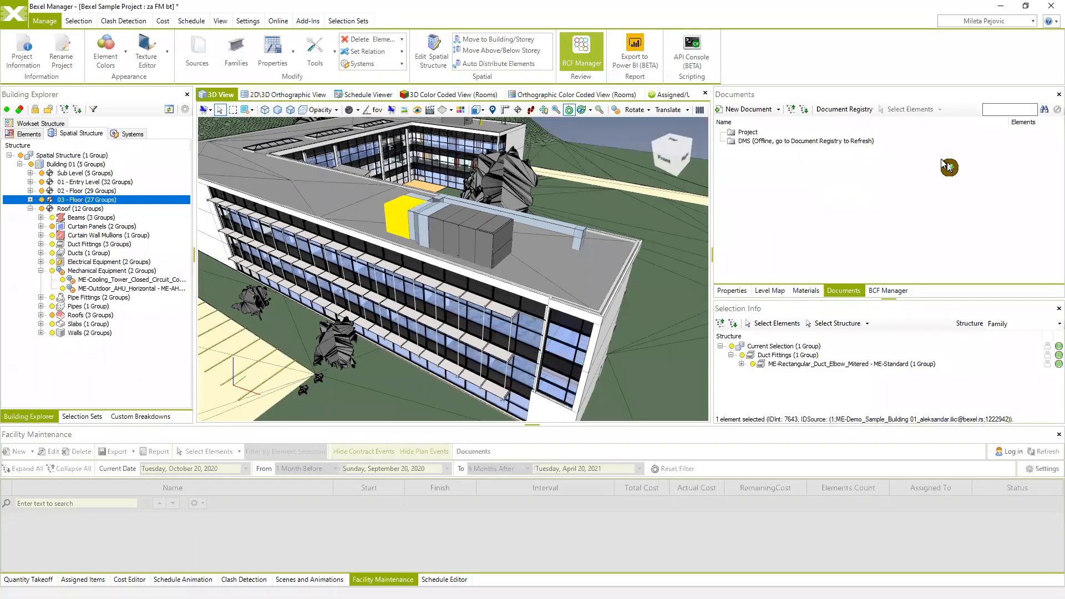
# - Open the AHU installation manual linked to the rooftop AHU in Acrobat, then close it
pyautogui.click(473, 240)
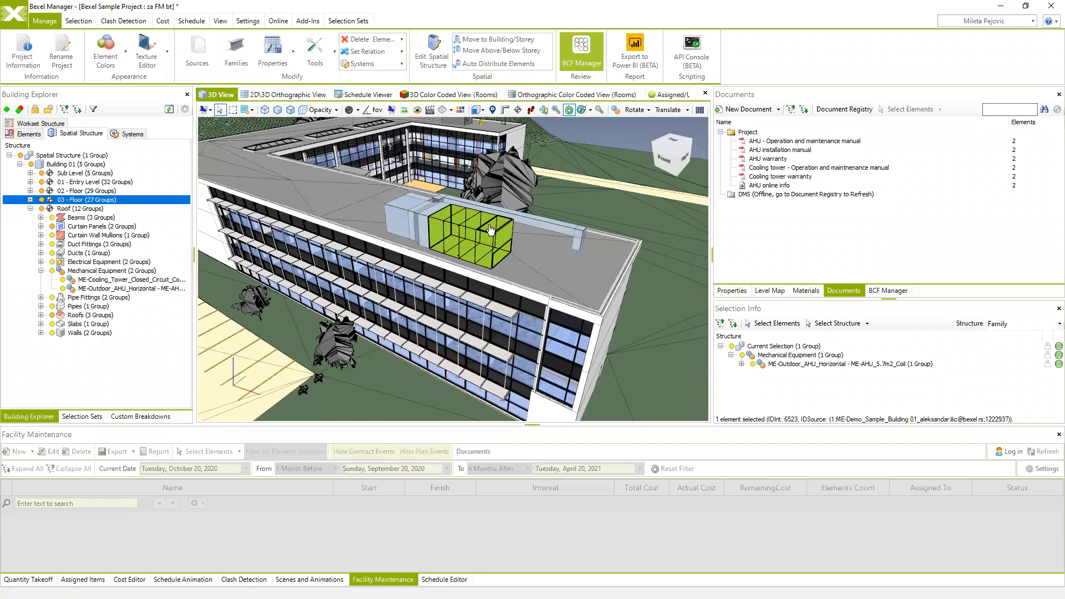
pyautogui.click(767, 151)
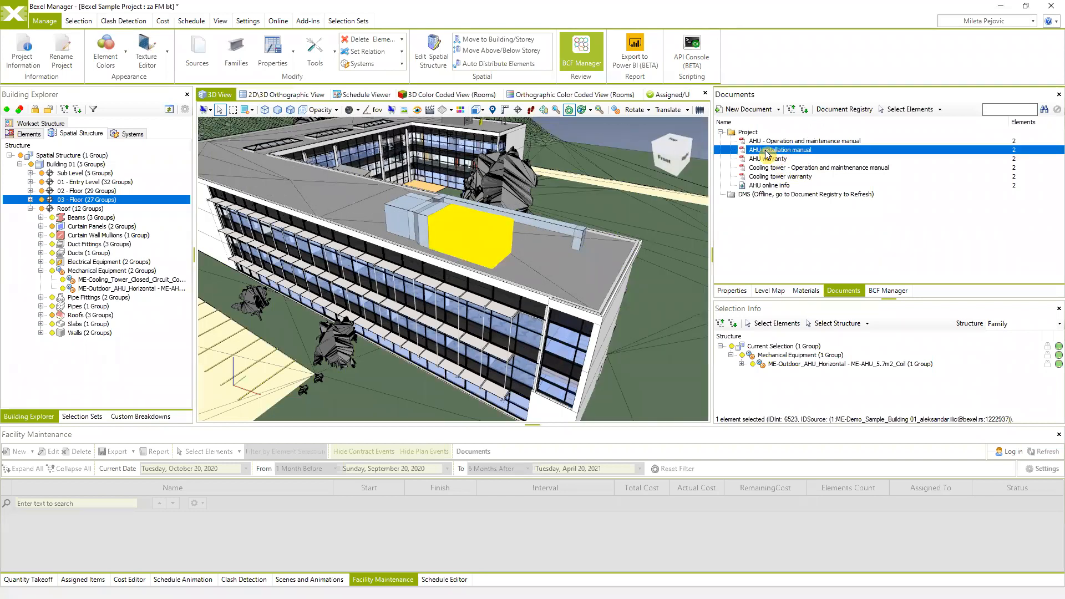
pyautogui.rightClick(767, 152)
pyautogui.click(746, 151)
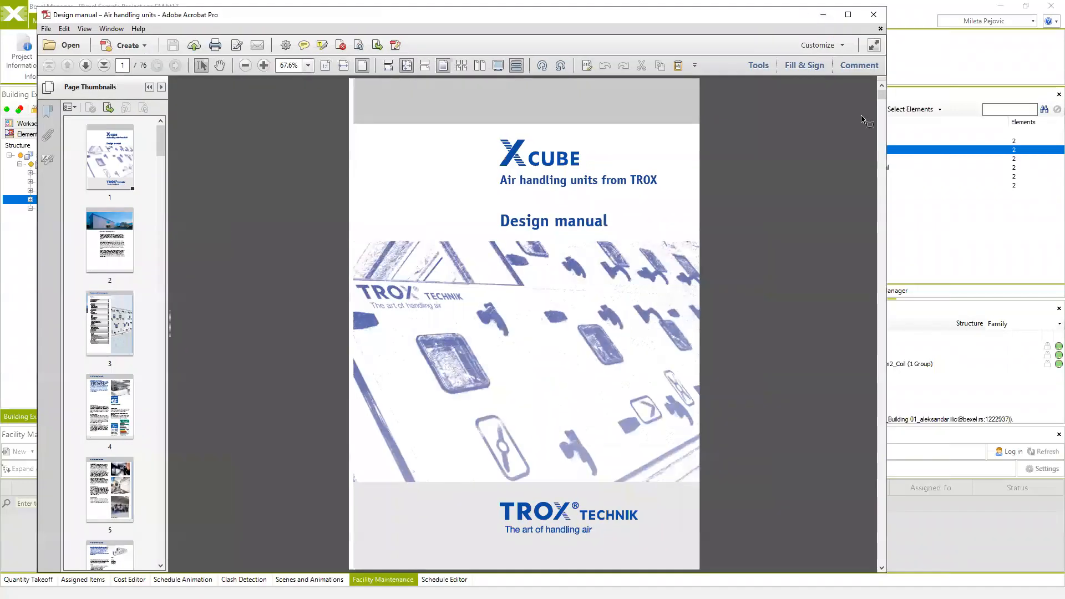
pyautogui.moveTo(769, 17); pyautogui.dragTo(631, 12)
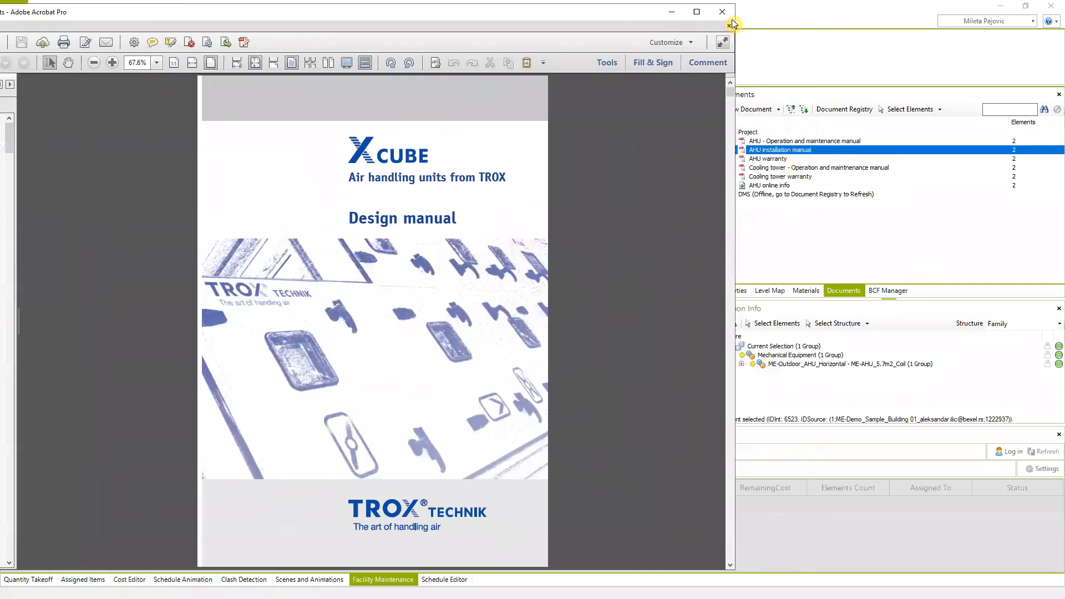
pyautogui.click(722, 11)
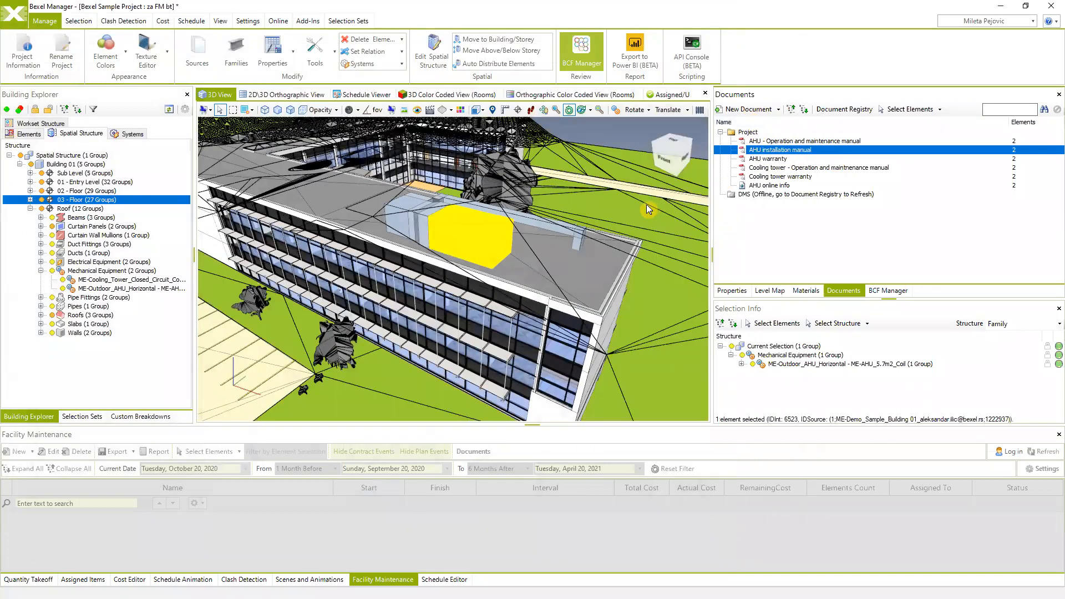
# - Orbit and pan to view the whole building, car park and rooftop AHU from a steeper angle
pyautogui.moveTo(647, 204); pyautogui.dragTo(551, 192)
pyautogui.scroll(-3, 541, 194)
pyautogui.moveTo(553, 212); pyautogui.dragTo(567, 237, button='middle')
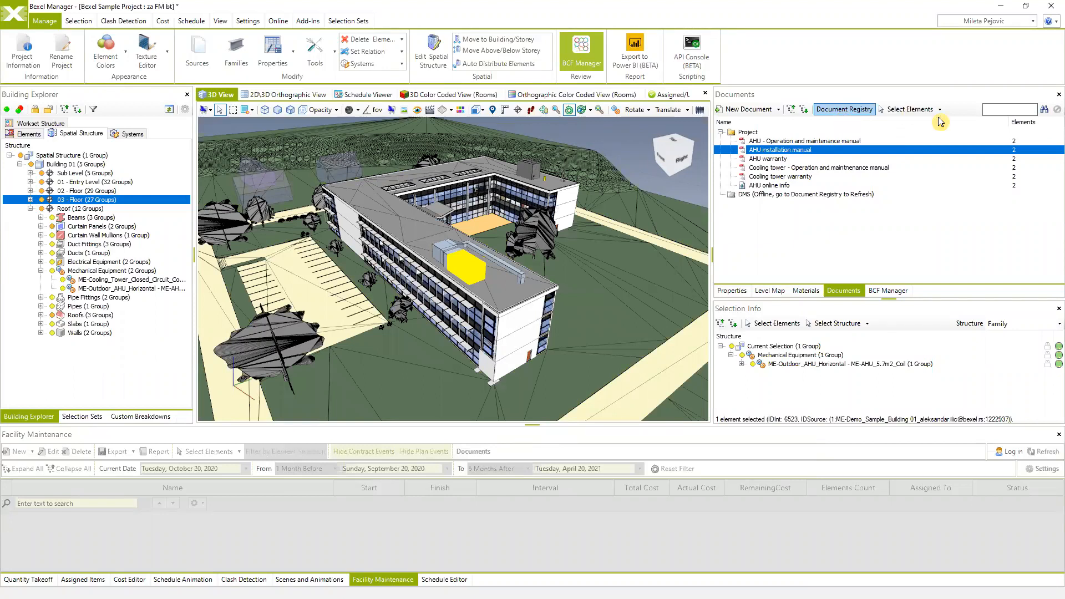
pyautogui.moveTo(663, 184); pyautogui.dragTo(522, 264)
pyautogui.moveTo(539, 311); pyautogui.dragTo(513, 302, button='middle')
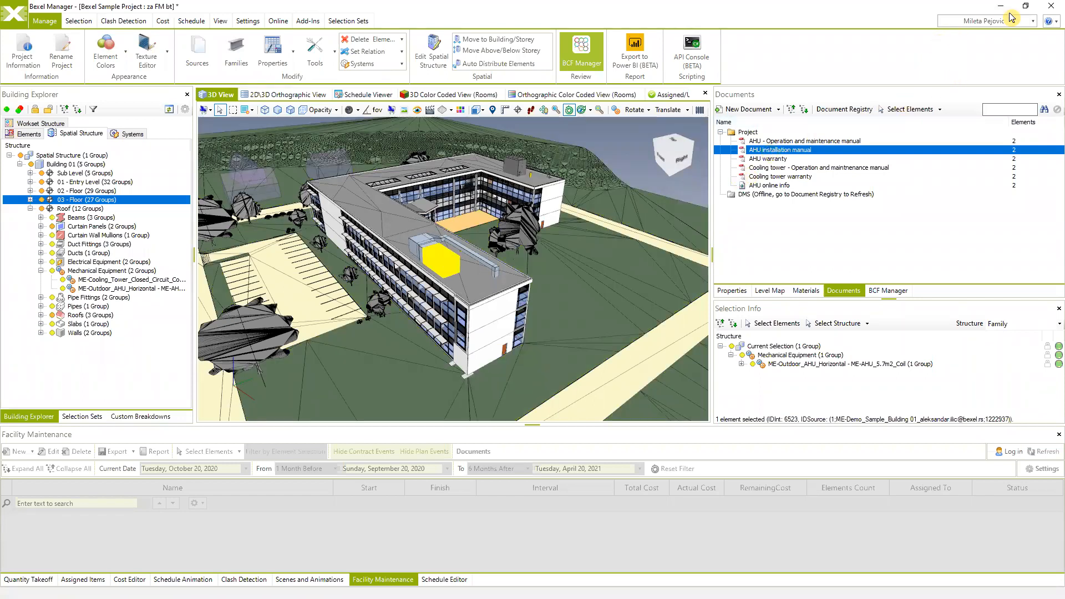
# - Restore the window down, widen the 3D View against Documents, and show the Selection Sets tree
pyautogui.click(1026, 6)
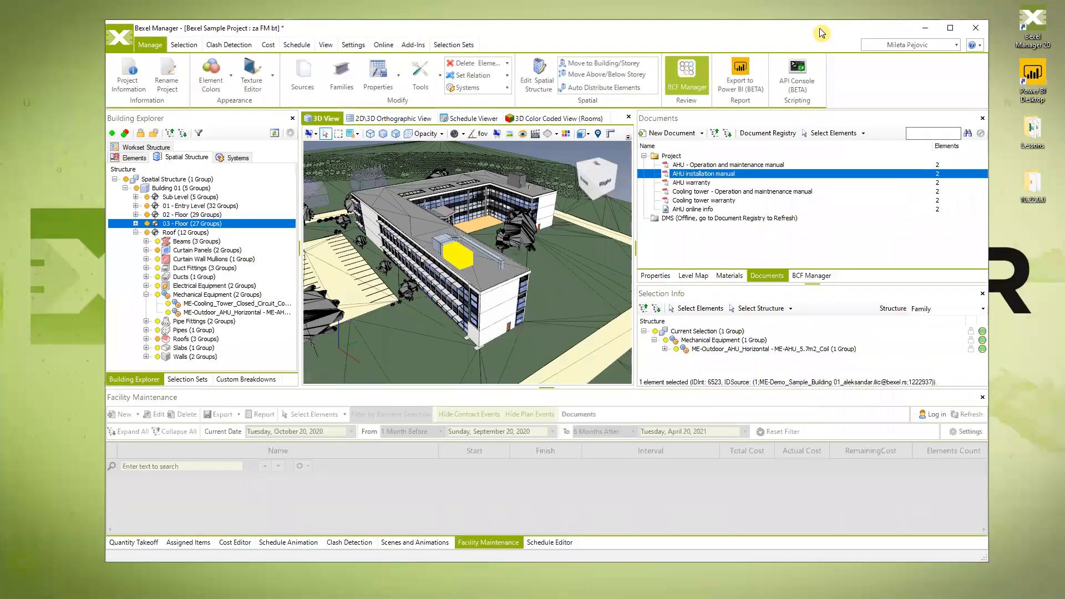
pyautogui.moveTo(794, 33); pyautogui.dragTo(782, 33)
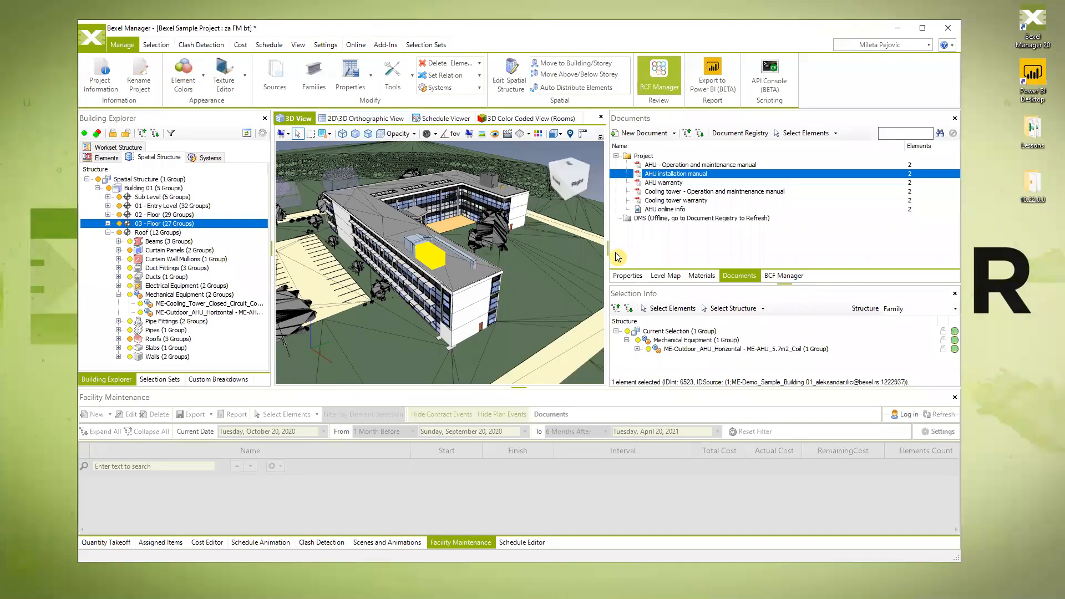
pyautogui.moveTo(607, 250); pyautogui.dragTo(647, 253)
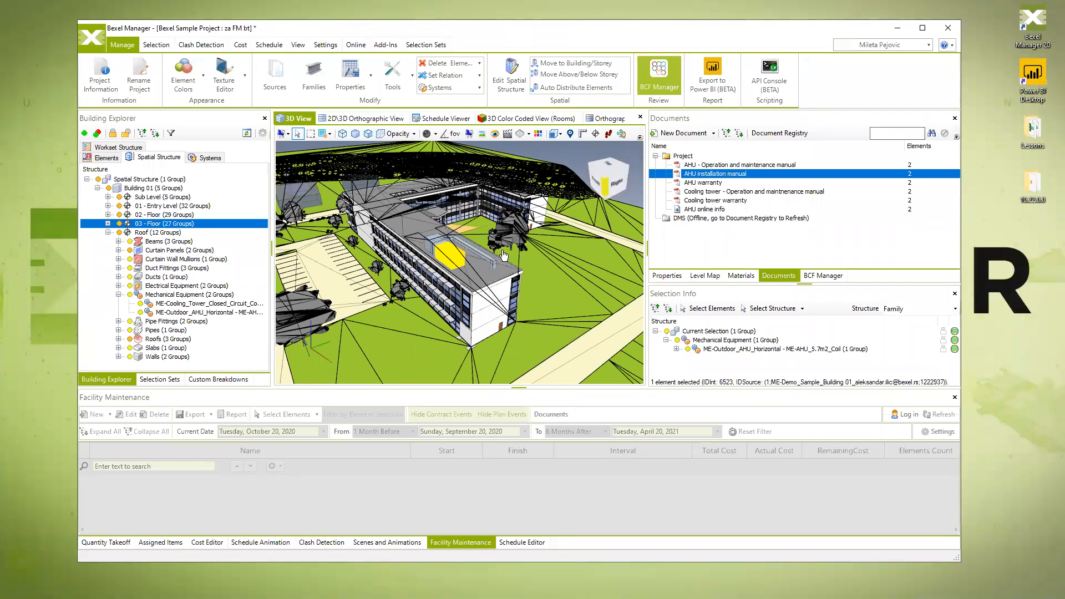
pyautogui.click(583, 284)
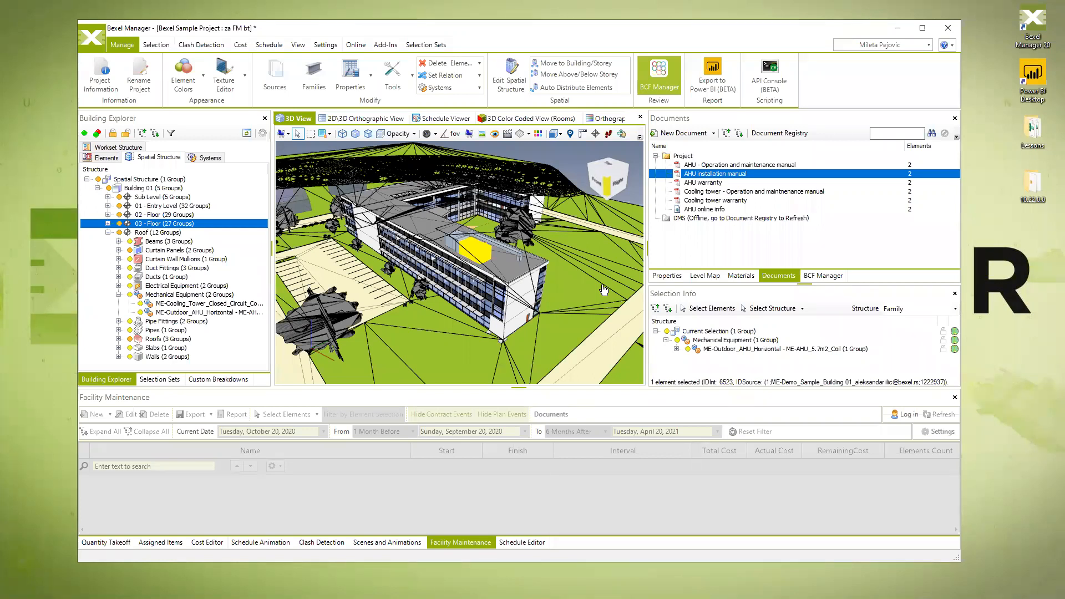
pyautogui.click(159, 380)
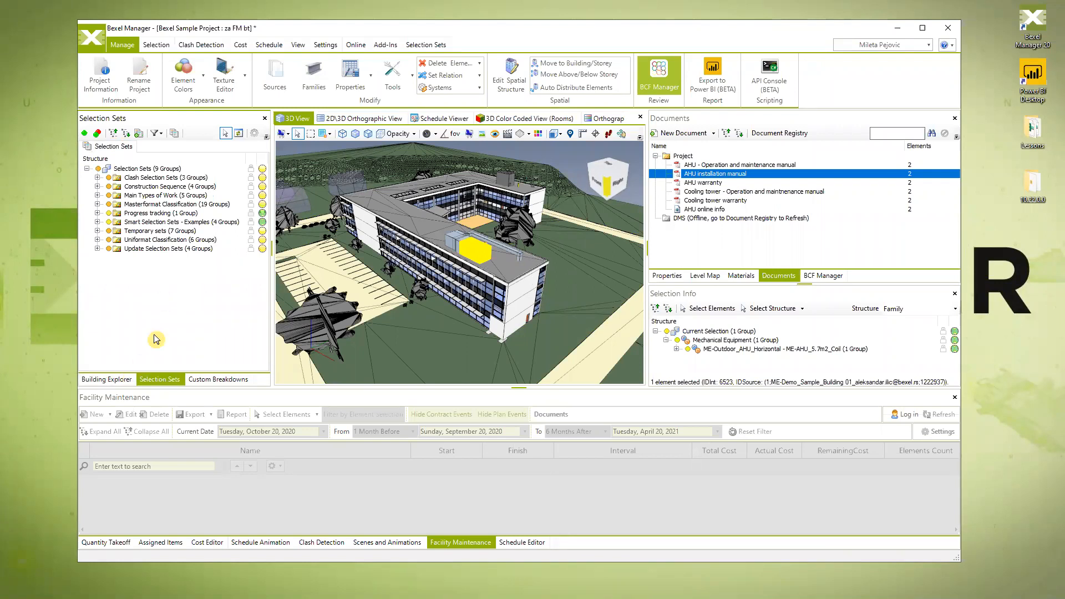
# - Under Building Explorer Elements, collapse Mechanical Equipment, turn on Spaces, and show the Rooms breakdown
pyautogui.click(115, 378)
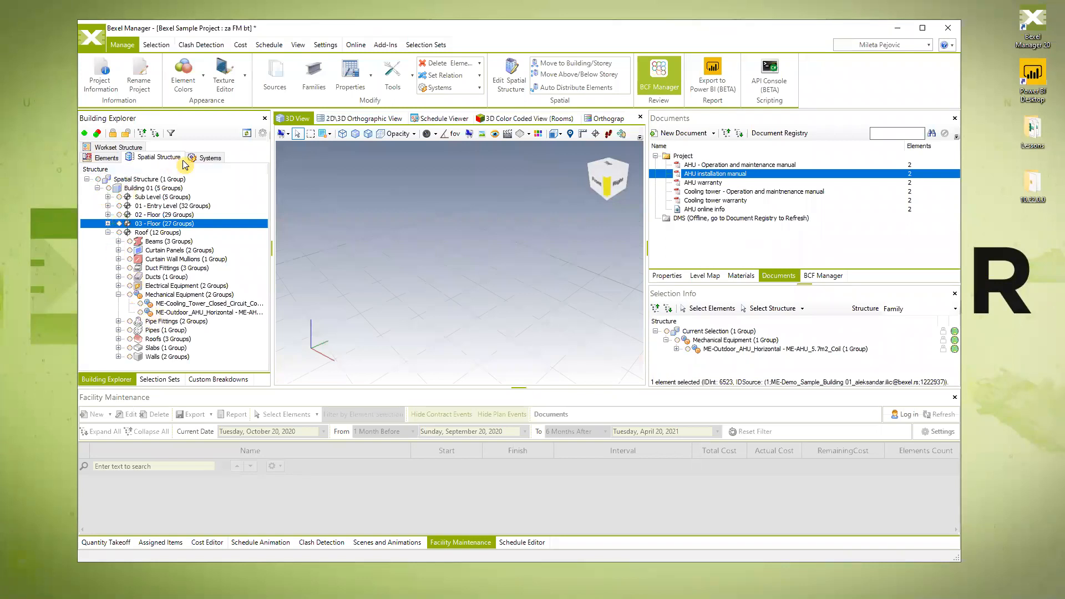
pyautogui.click(112, 157)
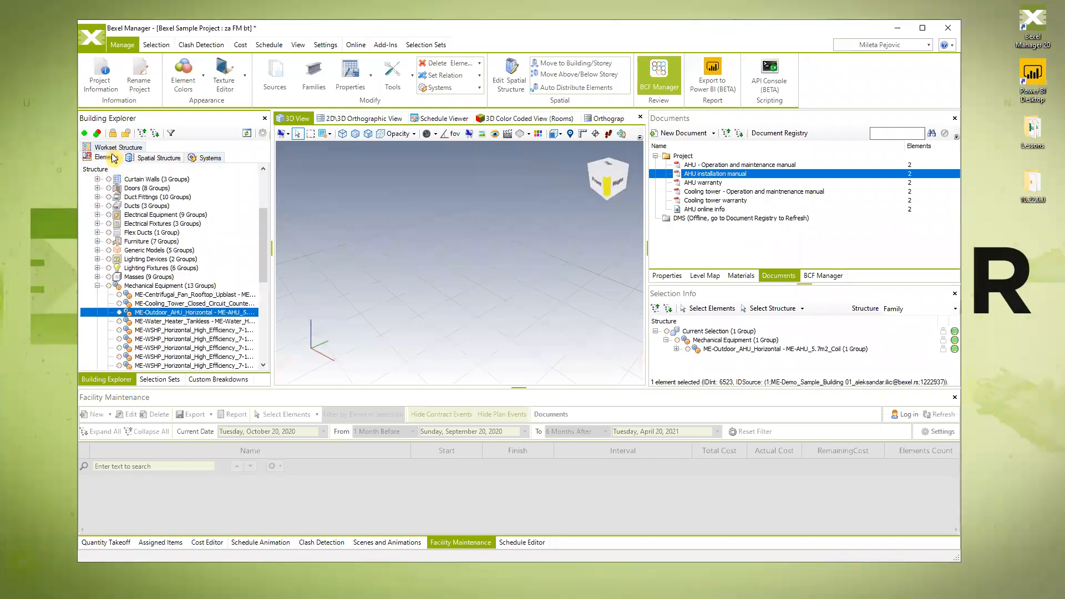
pyautogui.click(97, 286)
pyautogui.scroll(-3, 128, 291)
pyautogui.click(109, 294)
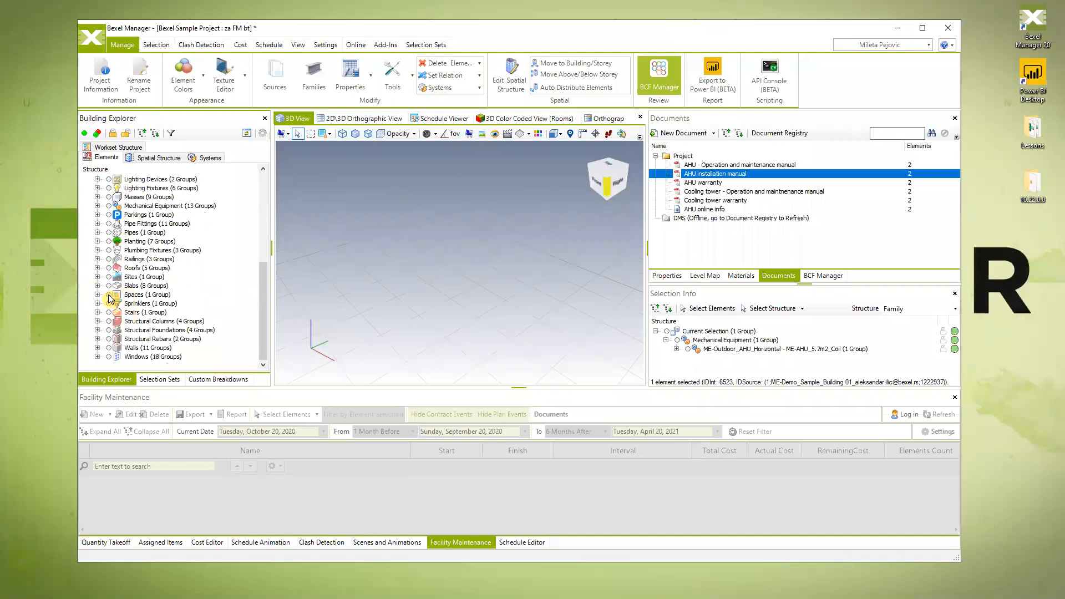
pyautogui.moveTo(520, 284); pyautogui.dragTo(484, 290, button='middle')
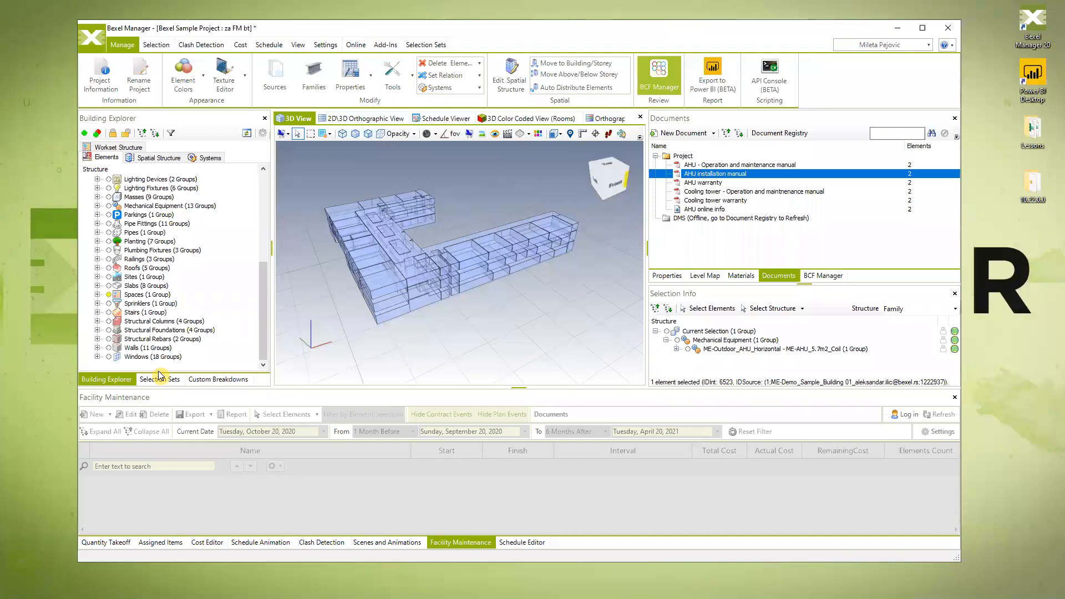
pyautogui.click(218, 379)
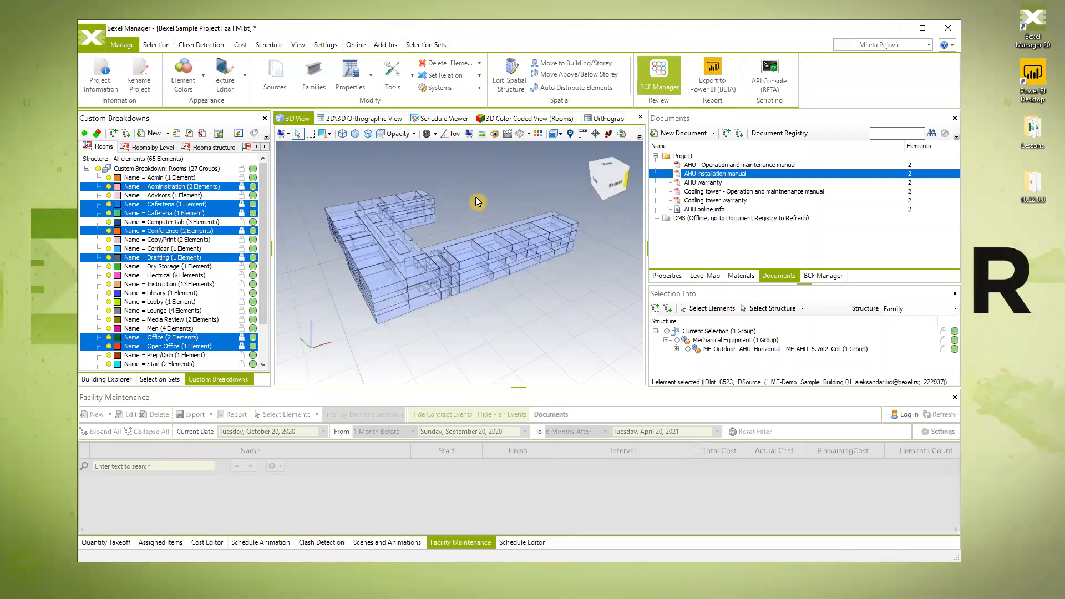
# - Switch to the 3D Color Coded View (Rooms) and toggle the Conference group off and back on
pyautogui.click(528, 118)
pyautogui.moveTo(502, 280); pyautogui.dragTo(462, 321)
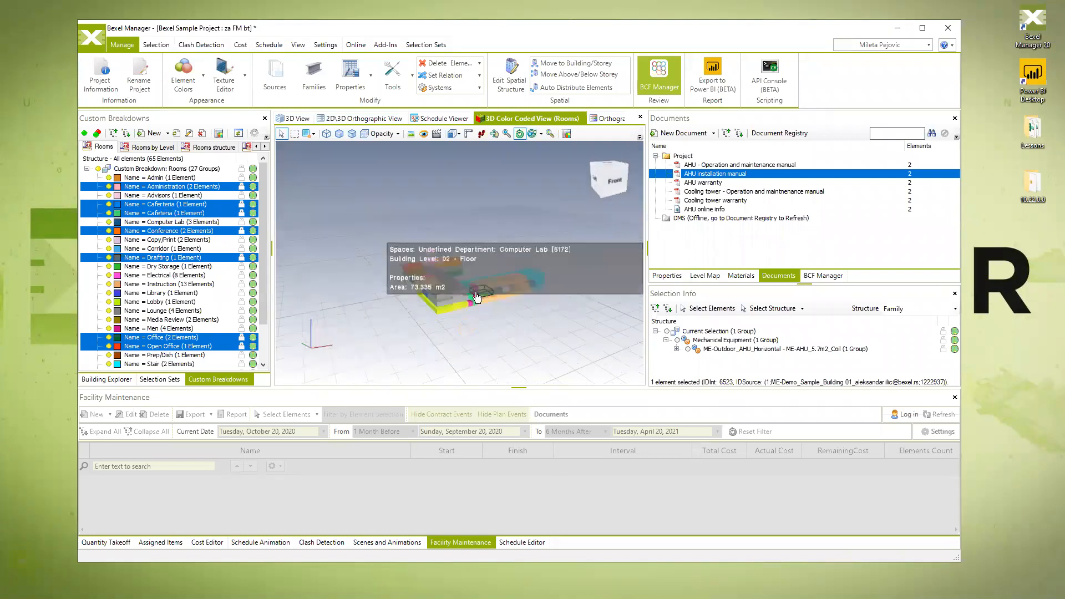
pyautogui.scroll(3, 475, 292)
pyautogui.scroll(5, 450, 257)
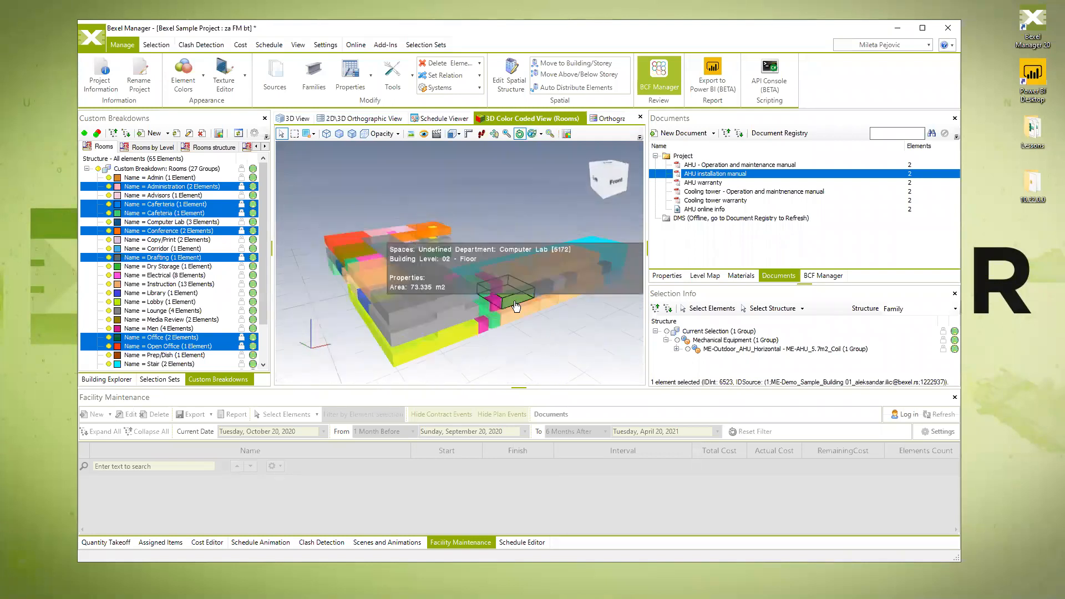
pyautogui.scroll(-2, 152, 261)
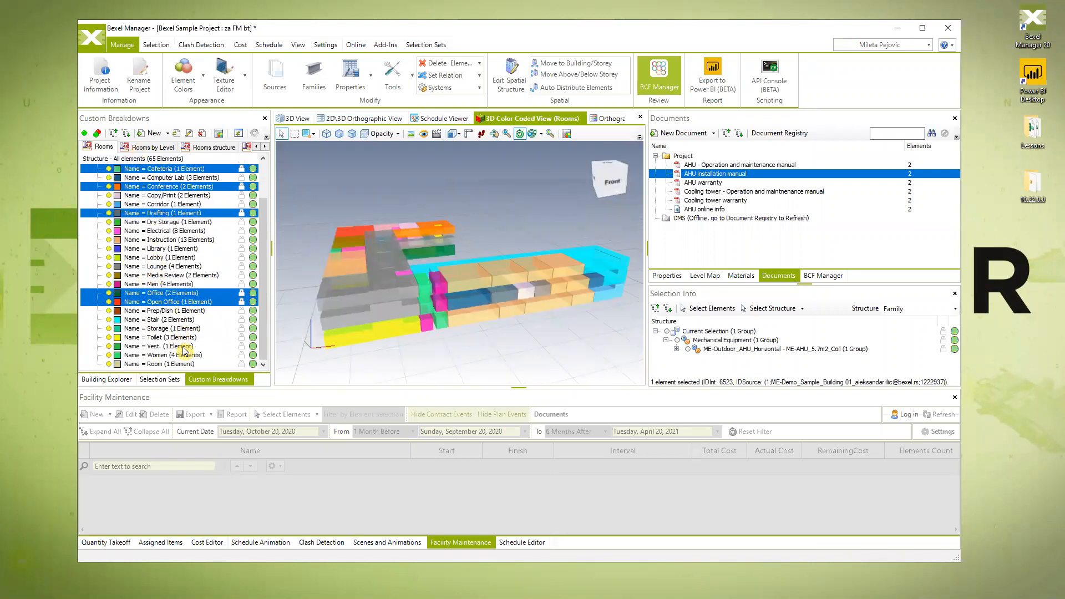
pyautogui.scroll(2, 173, 327)
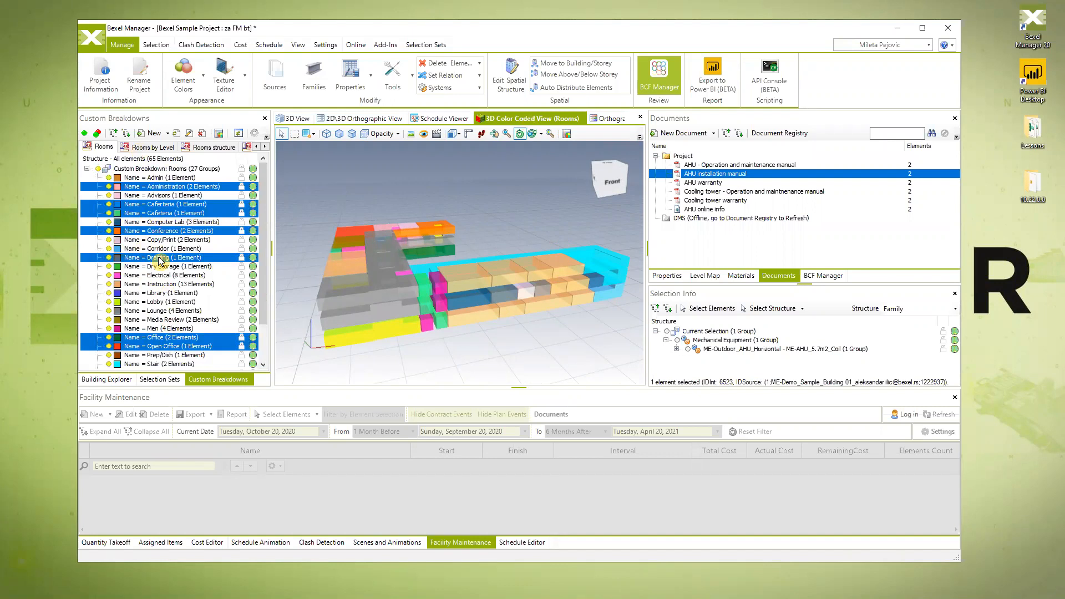
pyautogui.keyDown('ctrl'); pyautogui.click(153, 232); pyautogui.keyUp('ctrl')
pyautogui.keyDown('ctrl'); pyautogui.click(153, 233); pyautogui.keyUp('ctrl')
pyautogui.moveTo(422, 327); pyautogui.dragTo(434, 336, button='middle')
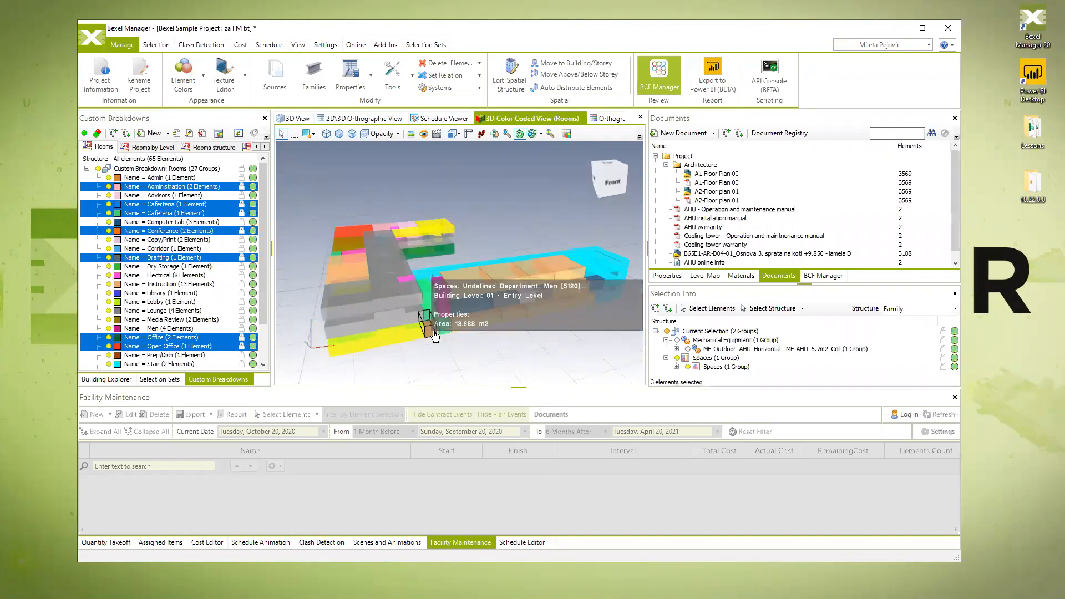
# - Isolate the currently selected rooms in the 3D Color Coded View
pyautogui.rightClick(472, 354)
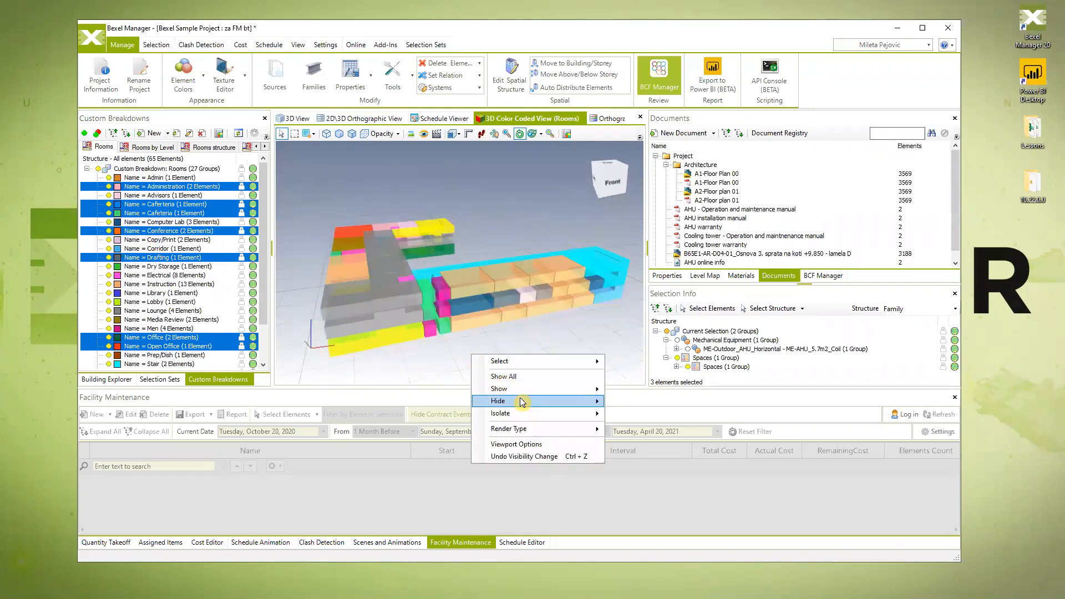
pyautogui.moveTo(536, 414)
pyautogui.click(647, 416)
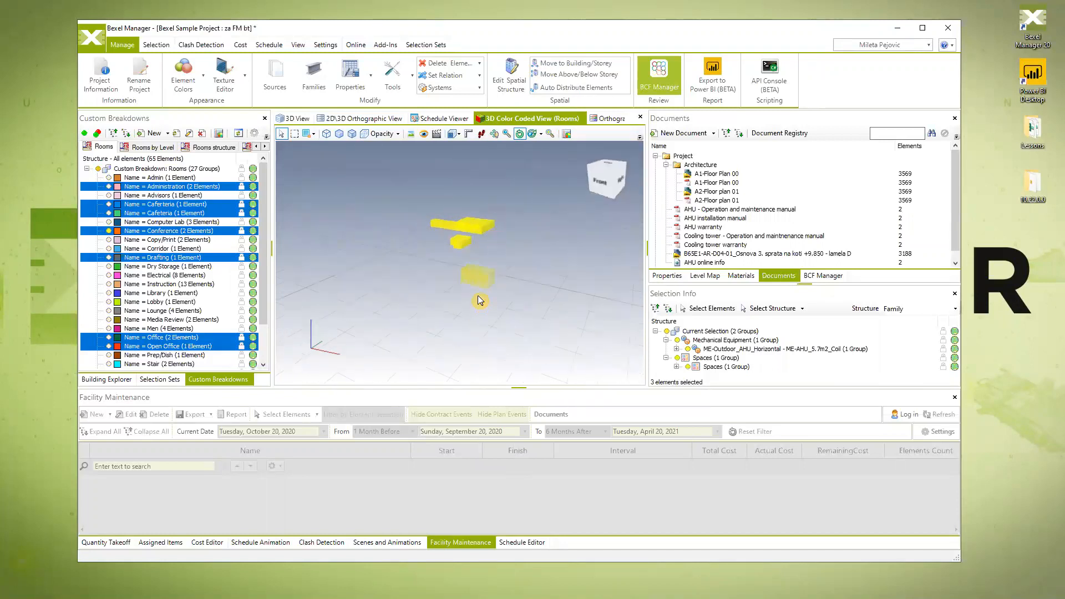
# - Select the Advisors and Administration rooms together and isolate only them, centred in the view
pyautogui.rightClick(358, 259)
pyautogui.click(158, 196)
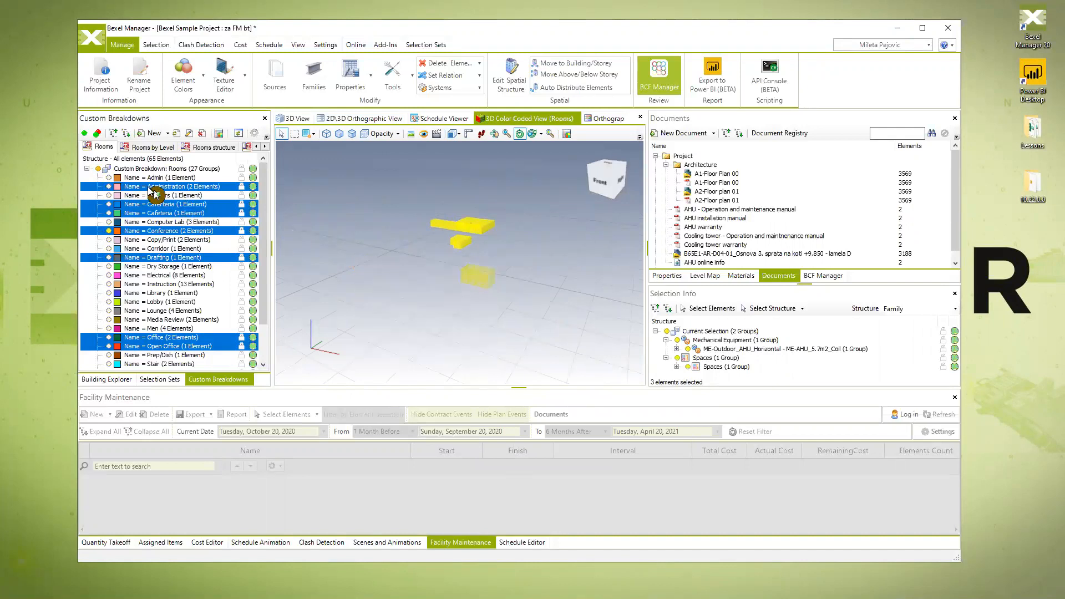
pyautogui.keyDown('ctrl'); pyautogui.click(151, 188); pyautogui.keyUp('ctrl')
pyautogui.keyDown('ctrl'); pyautogui.click(148, 197); pyautogui.keyUp('ctrl')
pyautogui.keyDown('ctrl'); pyautogui.click(145, 187); pyautogui.keyUp('ctrl')
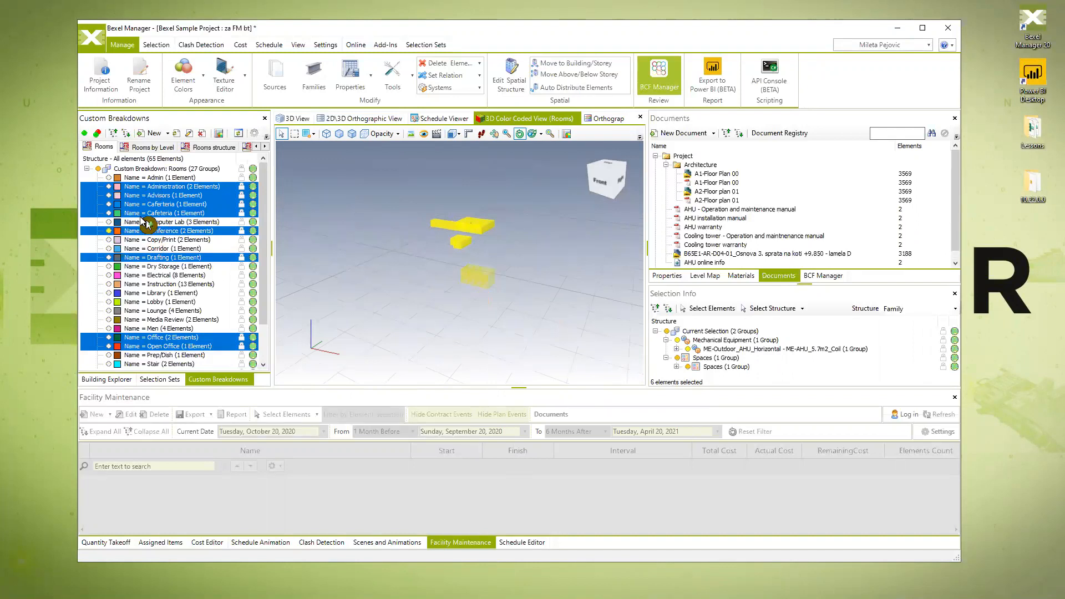
pyautogui.rightClick(333, 248)
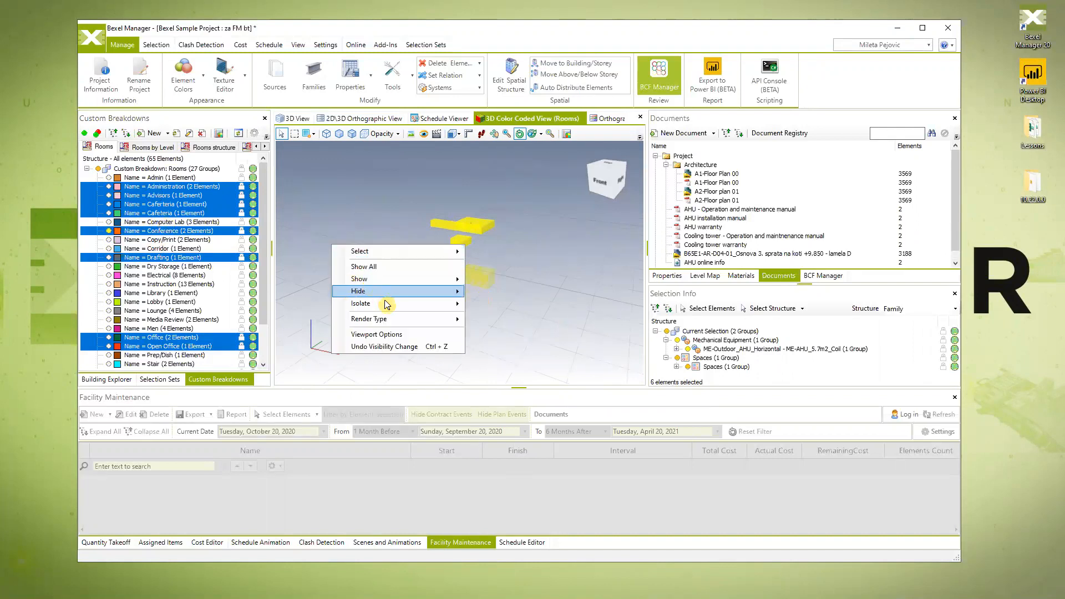
pyautogui.moveTo(397, 303)
pyautogui.click(498, 305)
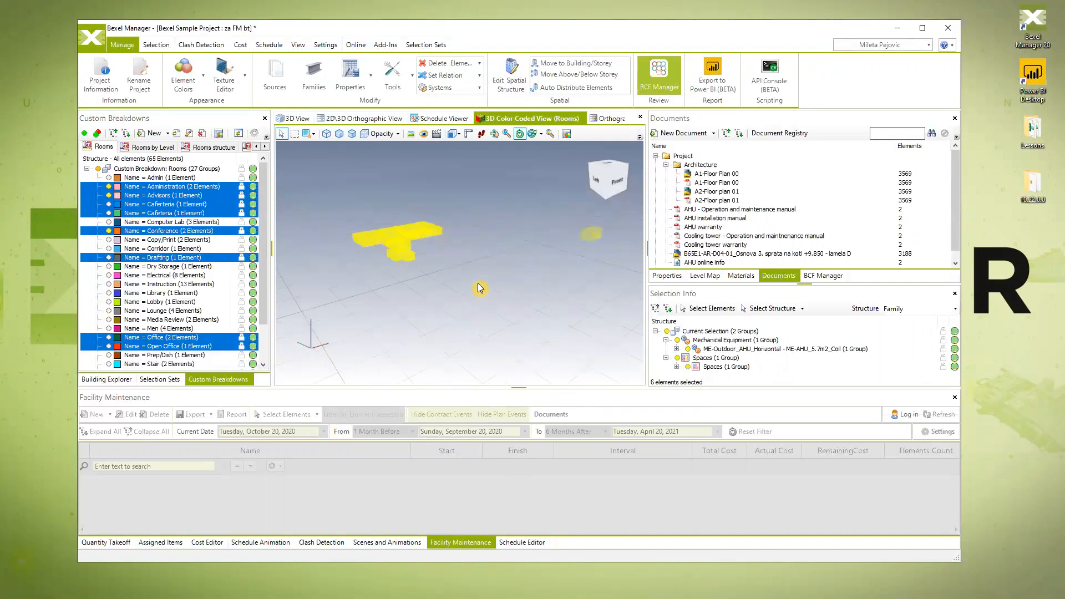
pyautogui.moveTo(439, 294); pyautogui.dragTo(456, 305, button='middle')
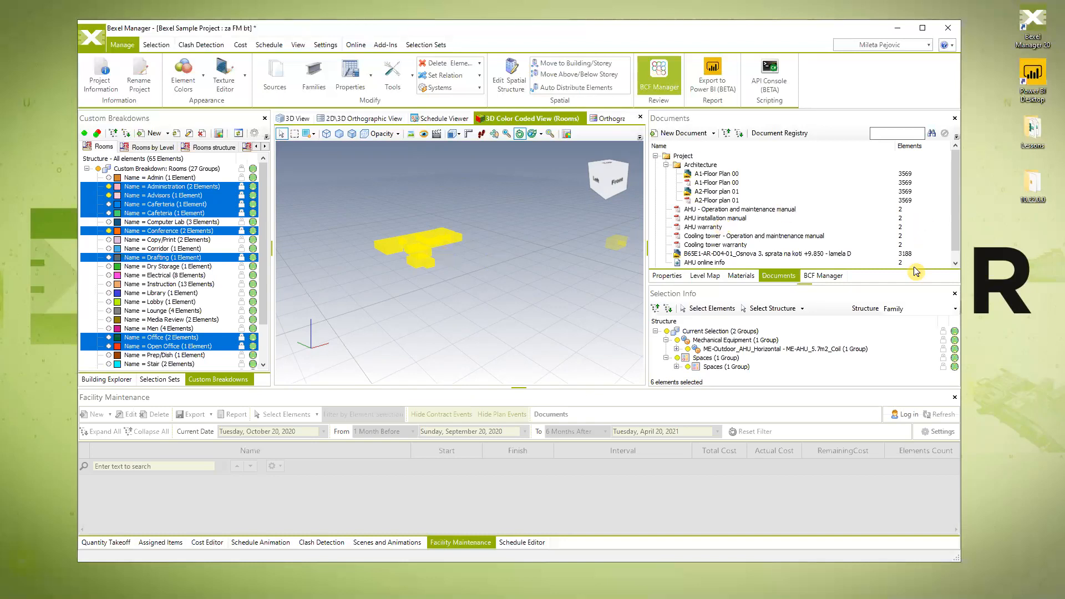
# - Show the selection's properties and try adding a new property, dismissing the Multiple Categories prompt
pyautogui.click(667, 276)
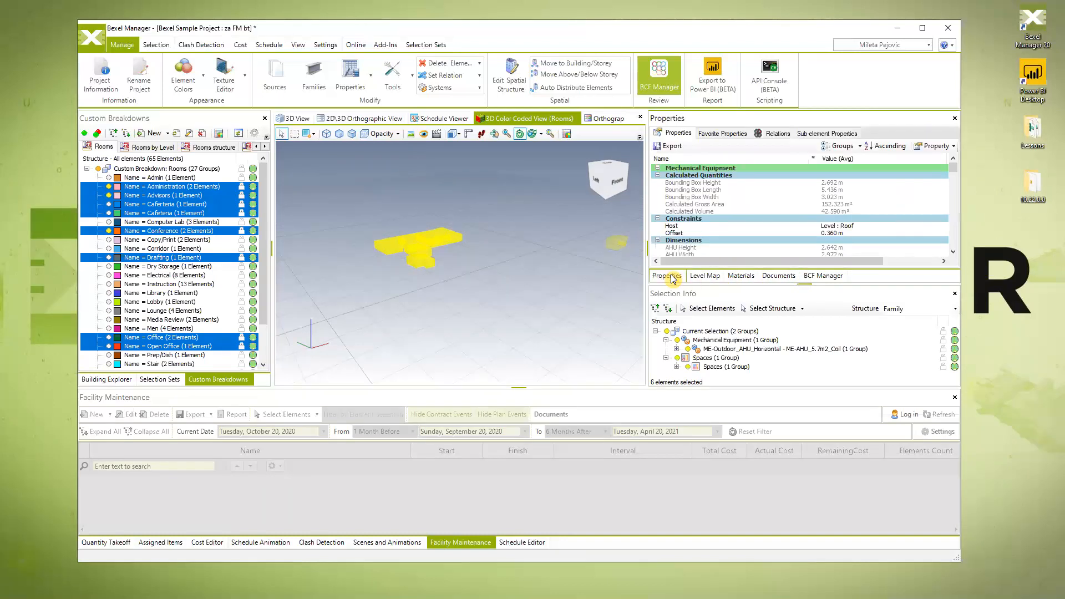
pyautogui.click(954, 147)
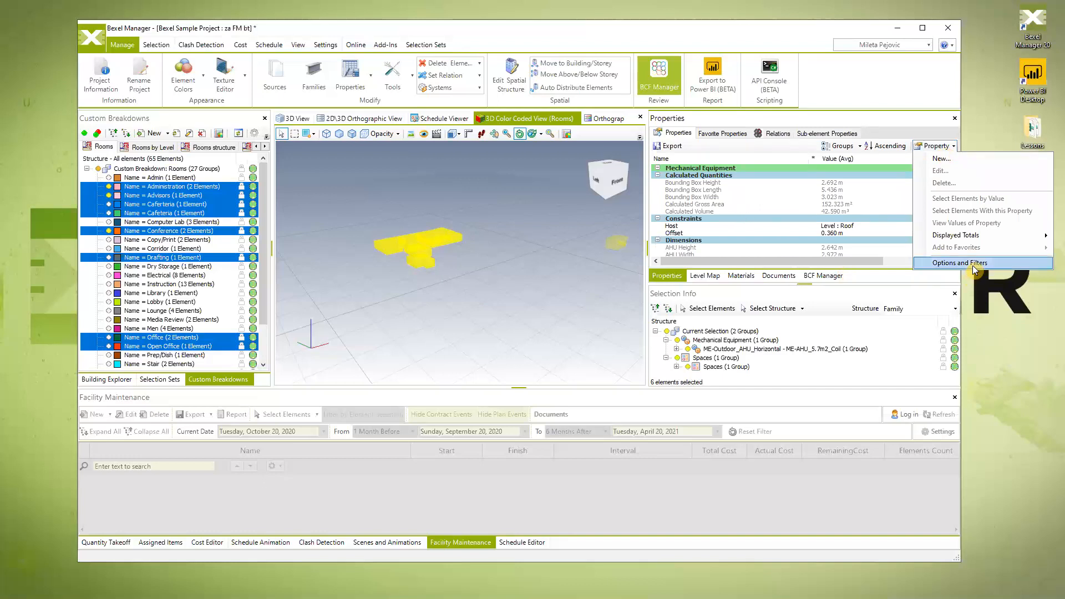
pyautogui.click(971, 159)
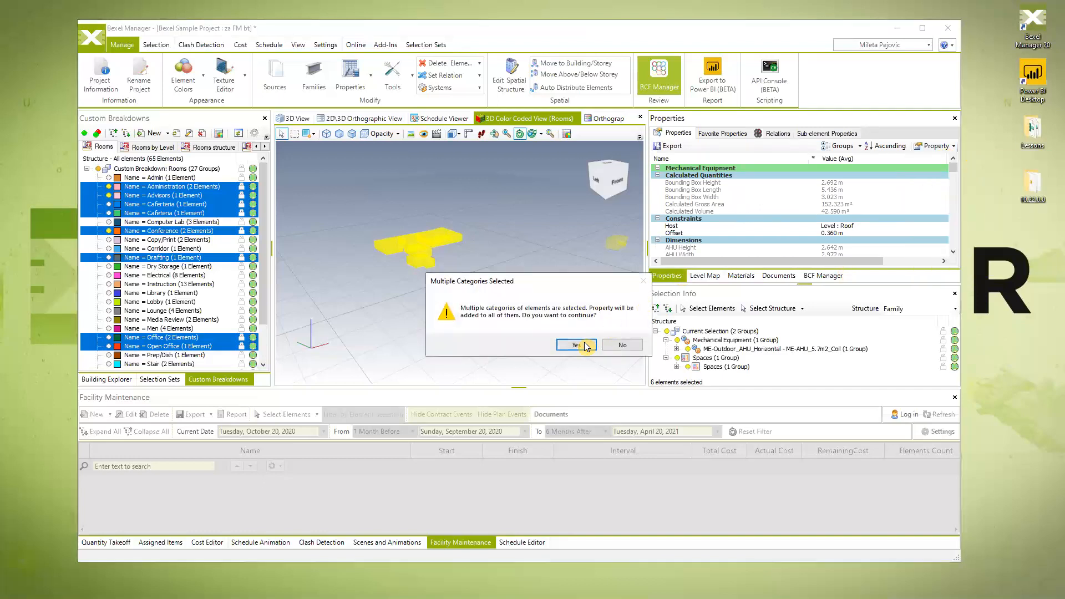
pyautogui.click(608, 348)
pyautogui.click(579, 345)
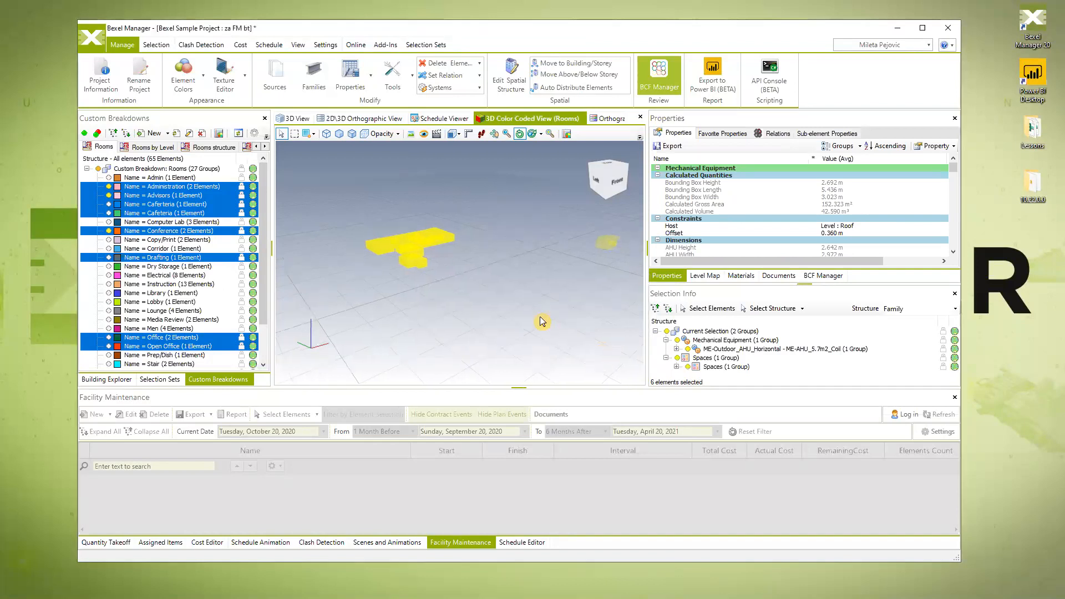
# - Narrow the selection to only the Spaces group via Selection Info
pyautogui.click(713, 367)
pyautogui.click(714, 314)
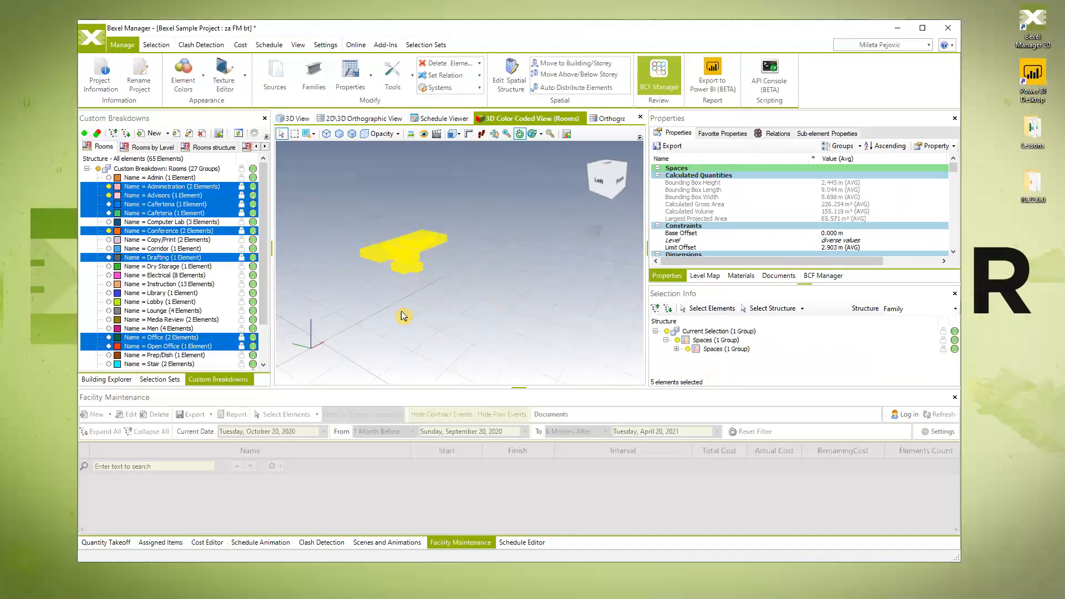
pyautogui.click(954, 146)
# - Add a Yes/No property 'Rentable rooms' in group 'FM Properties', set to true for the spaces
pyautogui.click(951, 159)
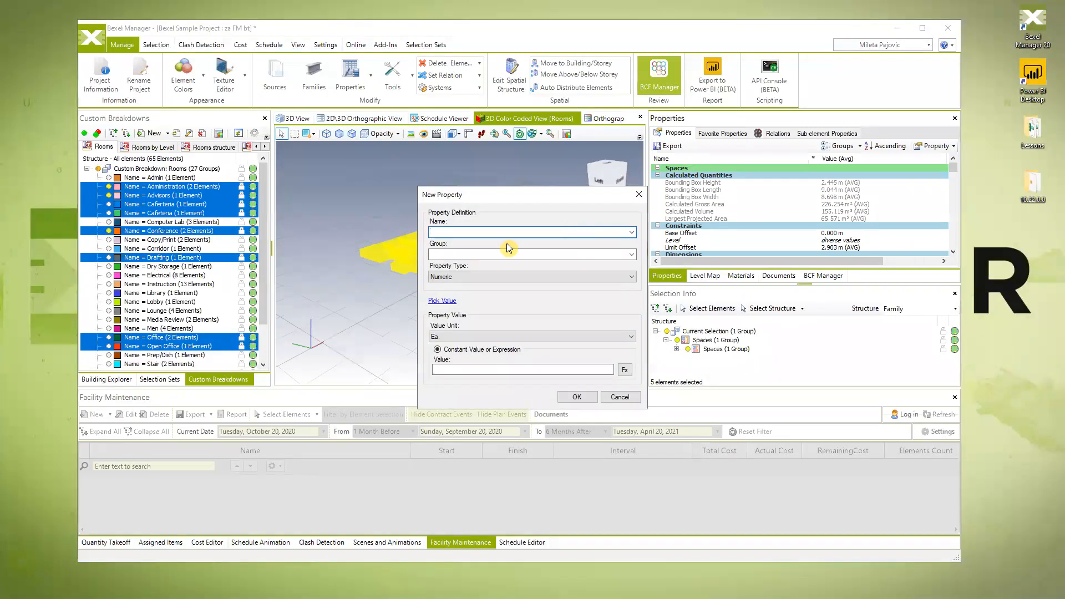
pyautogui.write('Rentable ')
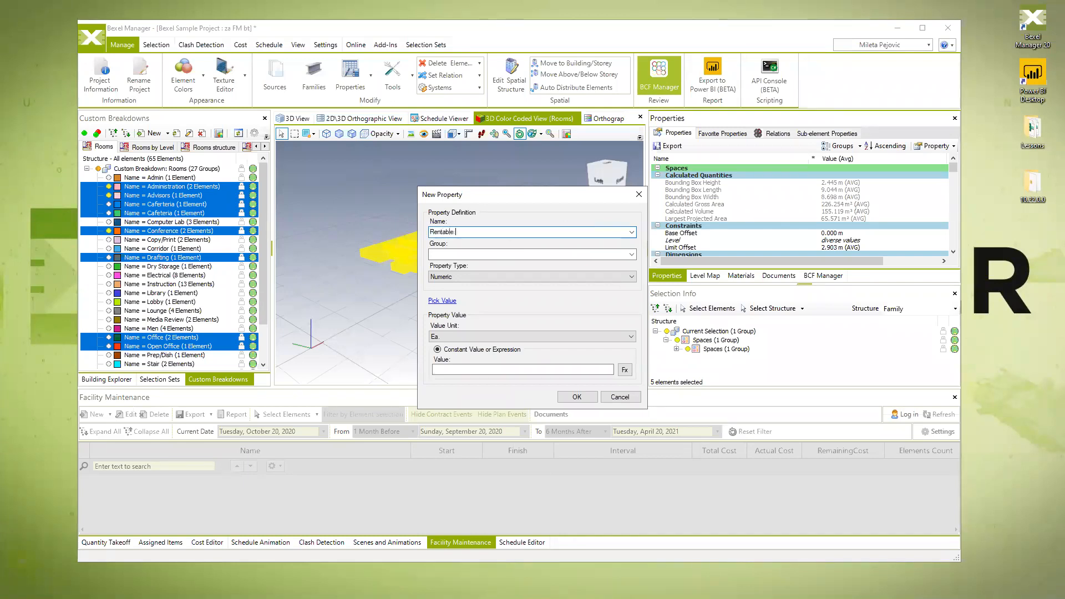
pyautogui.write('rooms')
pyautogui.click(505, 253)
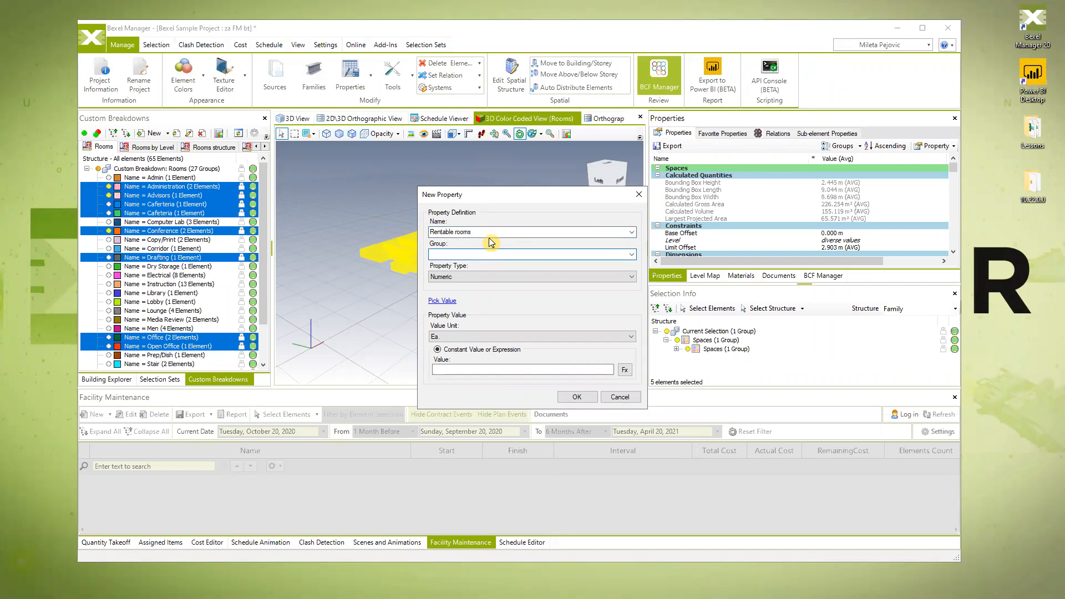
pyautogui.write('FM Properties')
pyautogui.click(630, 276)
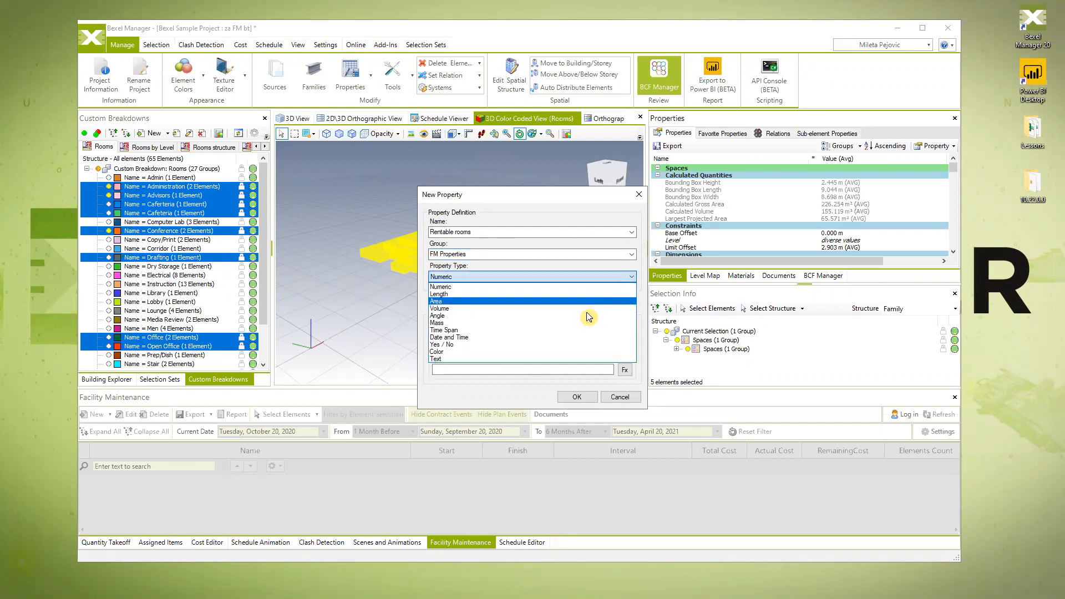
pyautogui.click(544, 344)
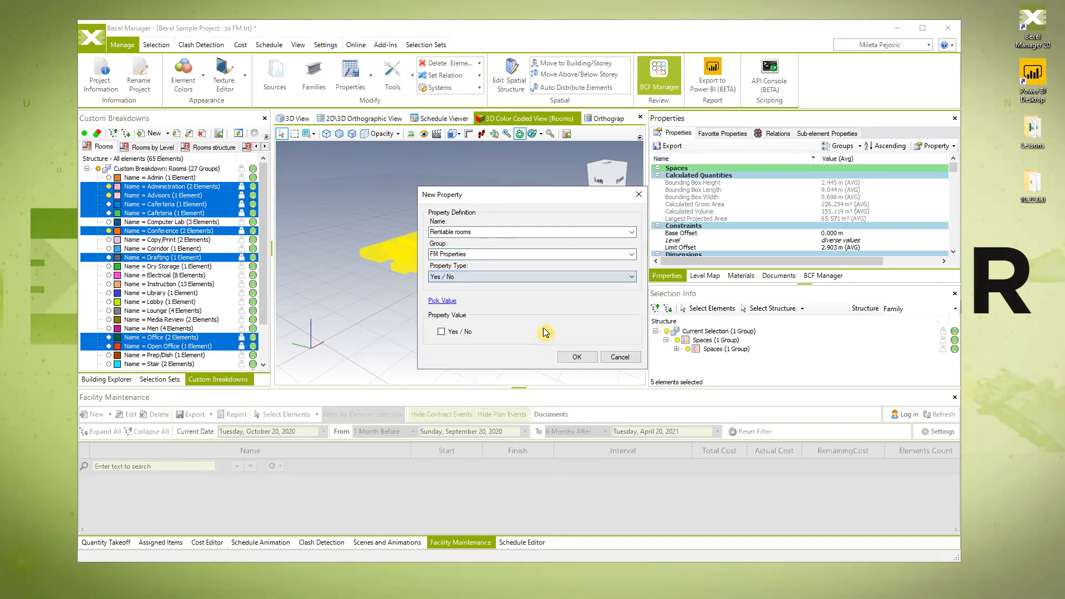
pyautogui.click(442, 331)
pyautogui.click(576, 357)
# - Select the Conference space, maximize the window and widen the properties panel
pyautogui.scroll(-3, 773, 227)
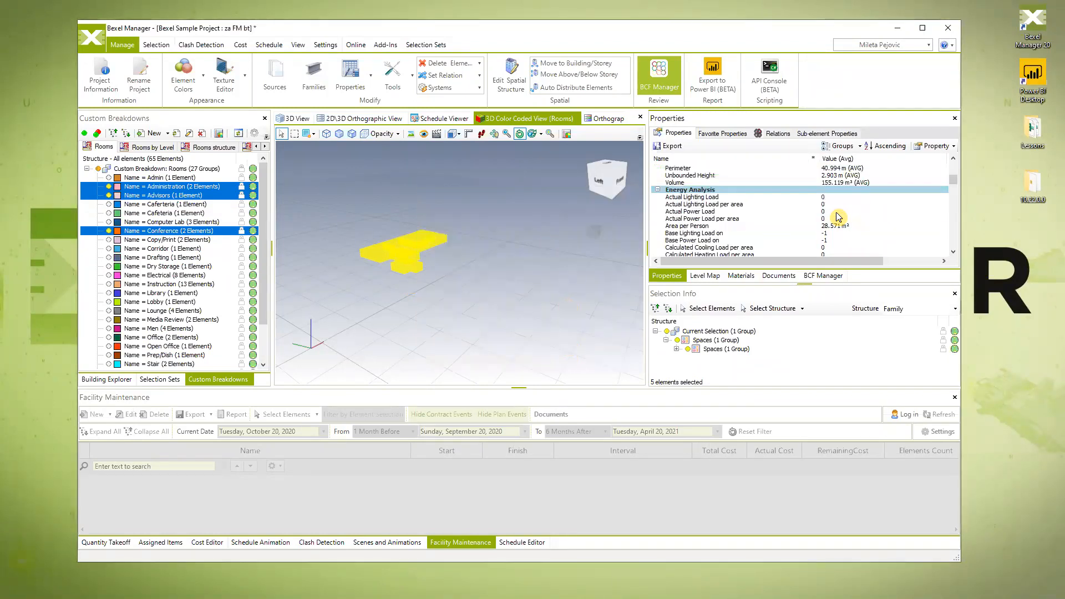
pyautogui.click(442, 254)
pyautogui.click(430, 253)
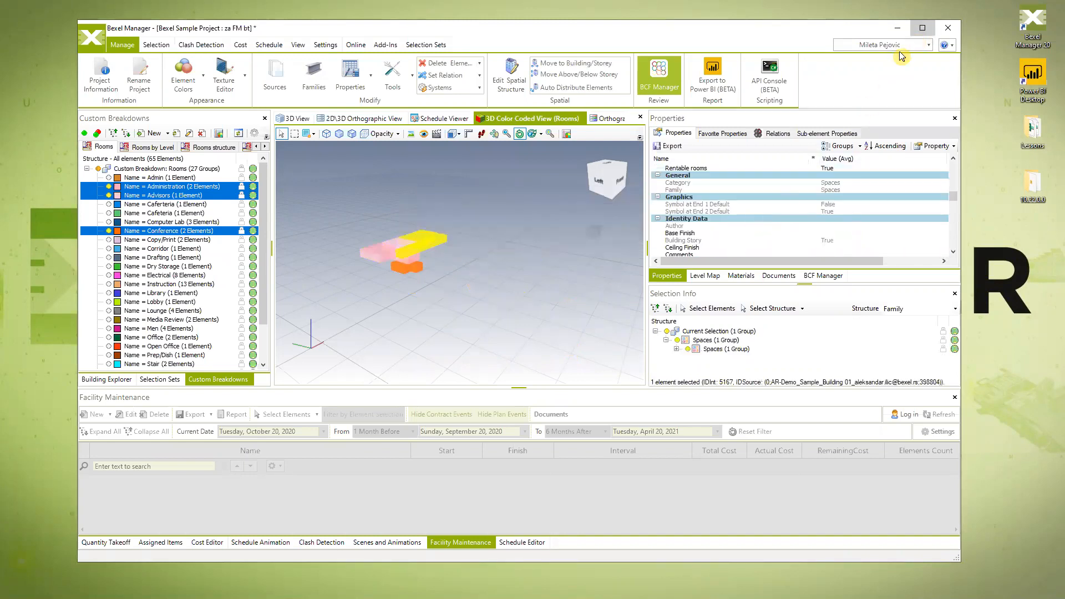
pyautogui.click(921, 28)
pyautogui.moveTo(751, 195); pyautogui.dragTo(644, 197)
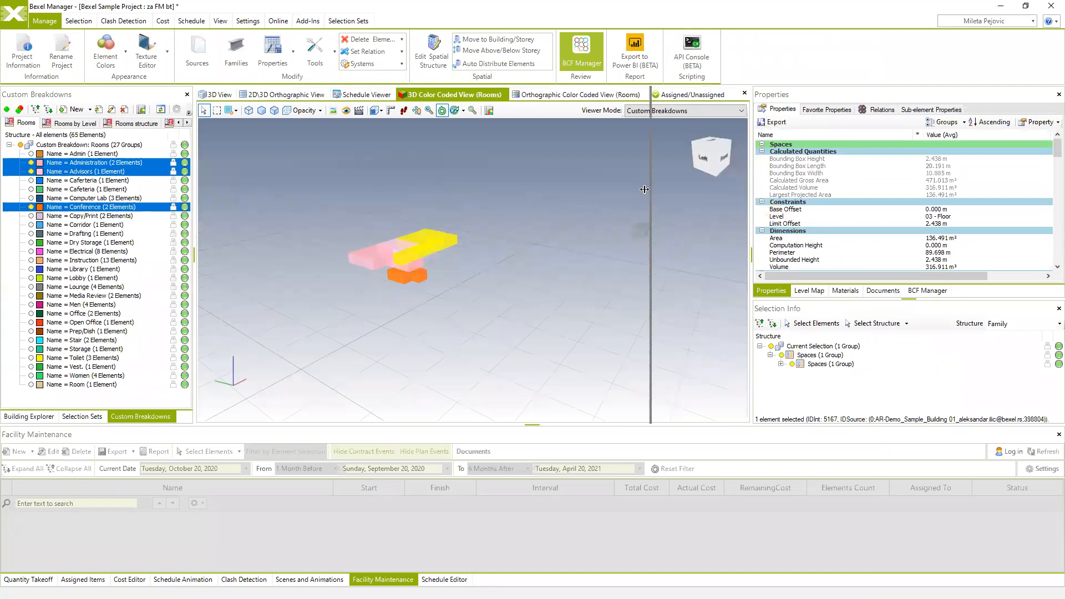
# - Confirm Rentable rooms reads True under FM Properties, then check another room
pyautogui.scroll(-10, 768, 218)
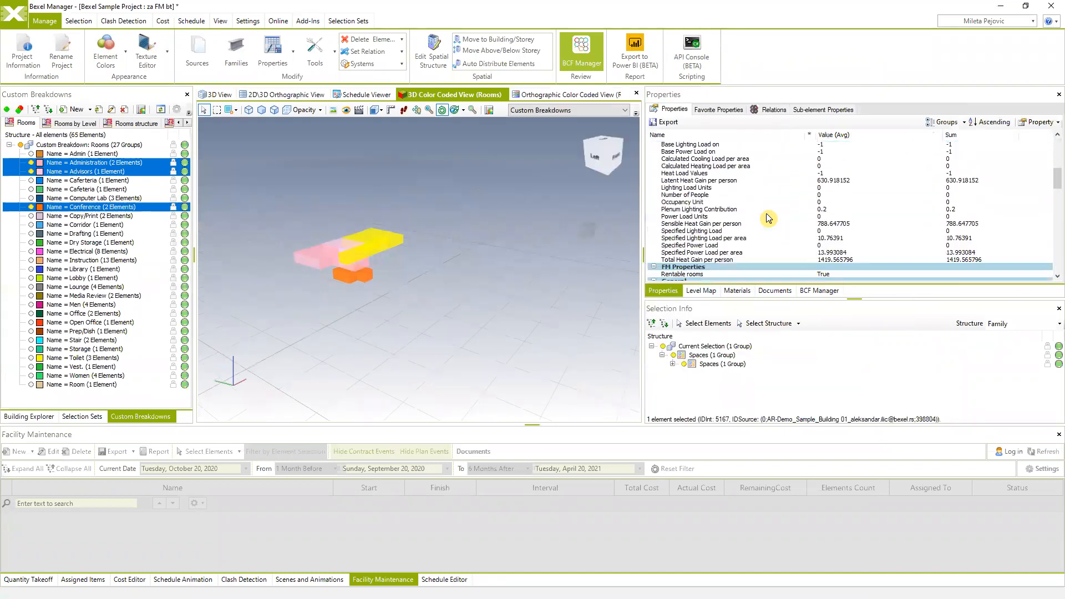
pyautogui.scroll(-10, 759, 215)
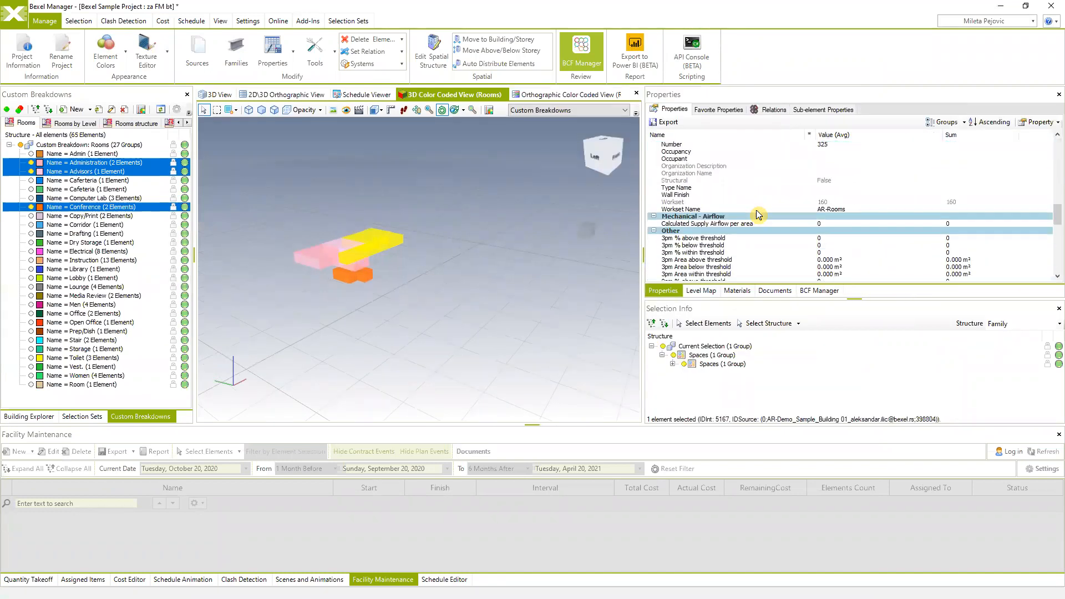
pyautogui.scroll(-10, 759, 215)
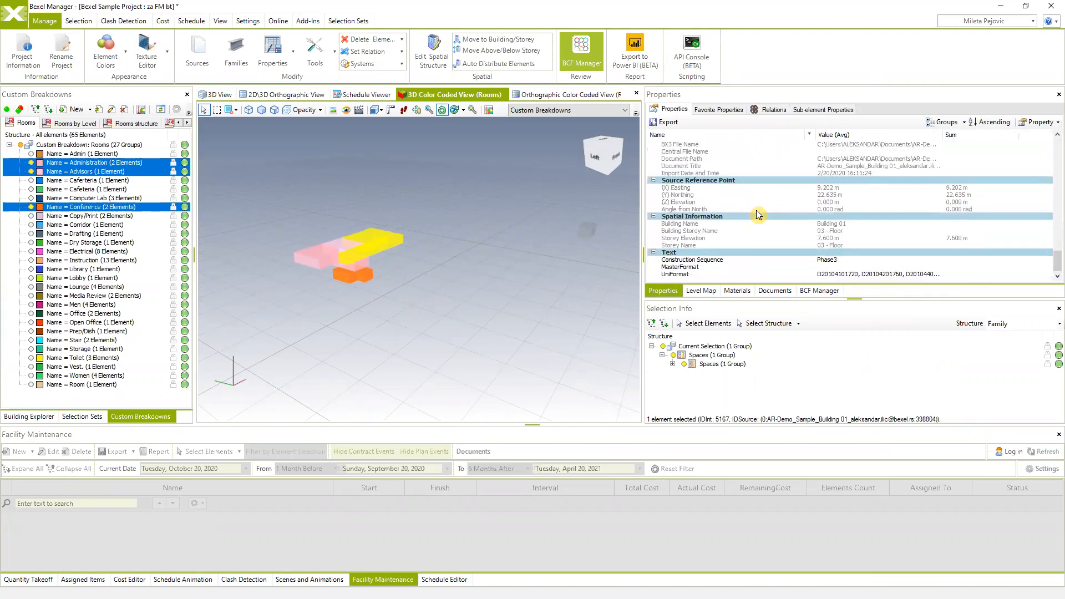
pyautogui.scroll(5, 759, 215)
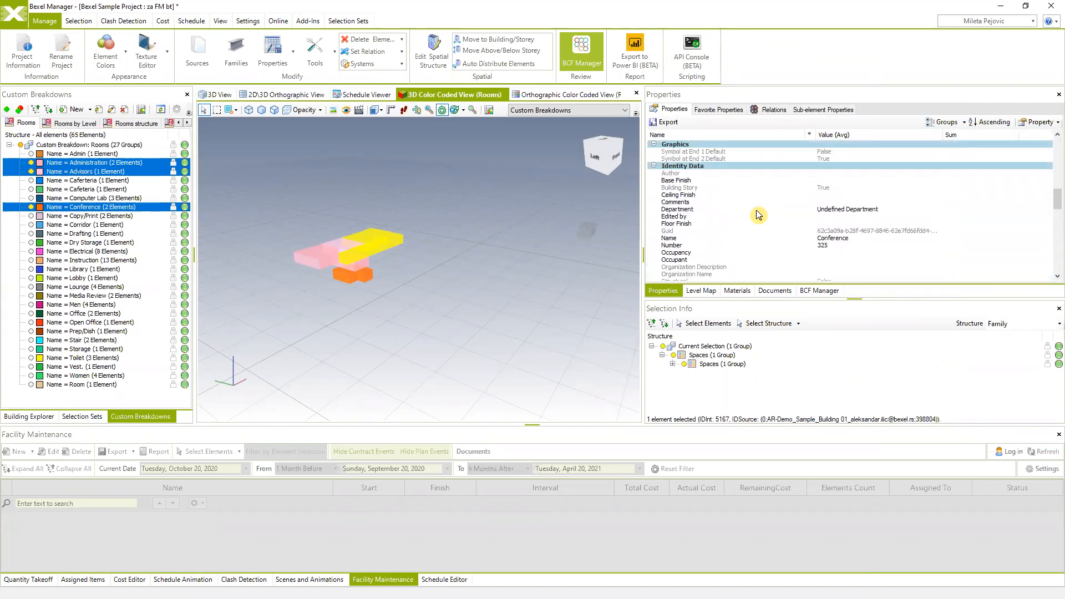
pyautogui.scroll(-2, 754, 213)
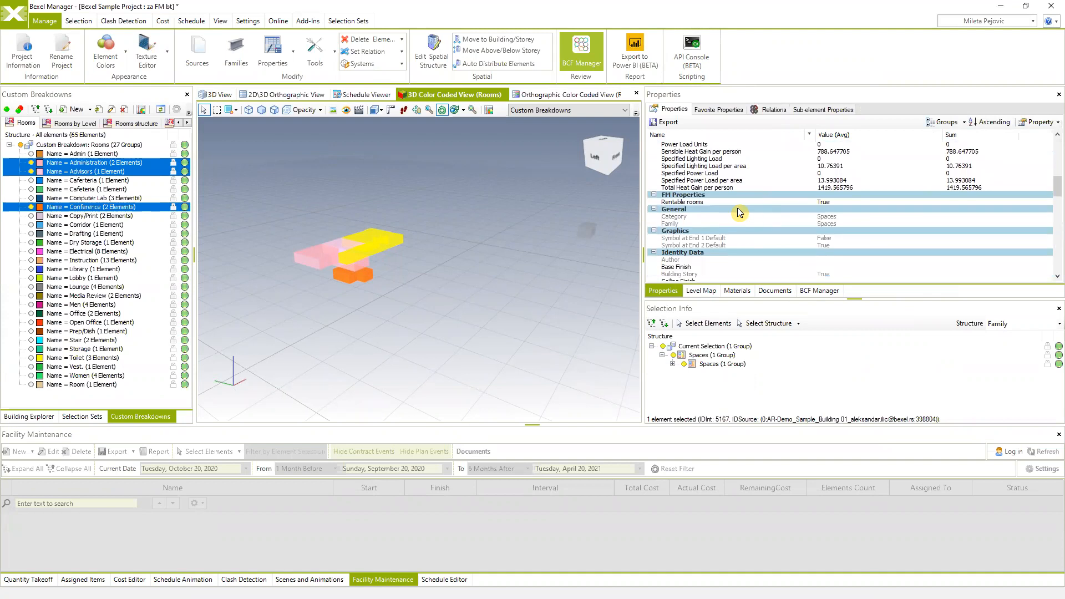
pyautogui.click(682, 203)
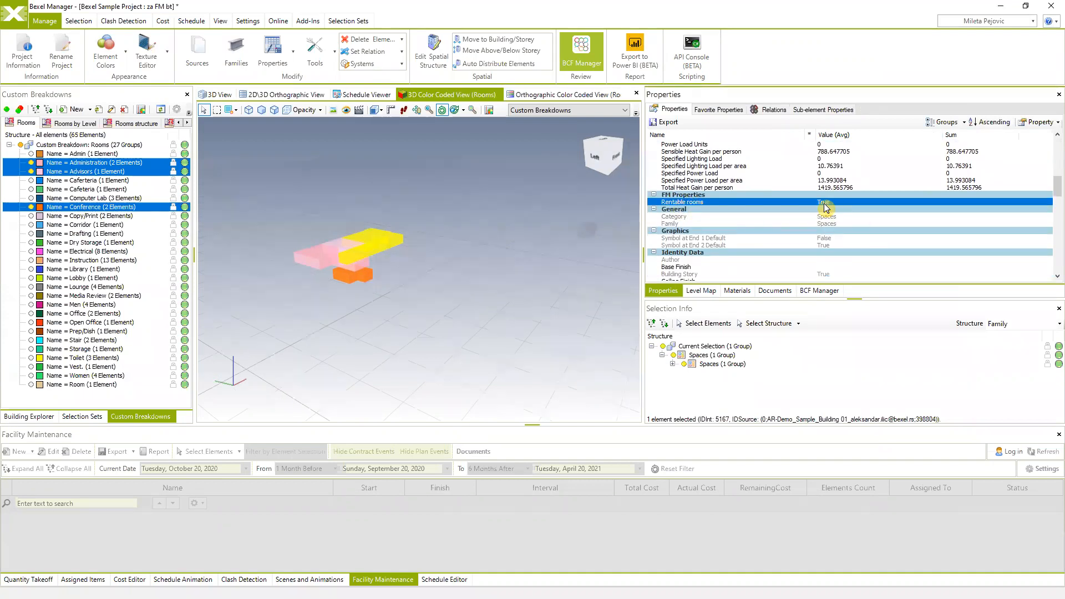
pyautogui.click(341, 260)
pyautogui.scroll(-5, 738, 228)
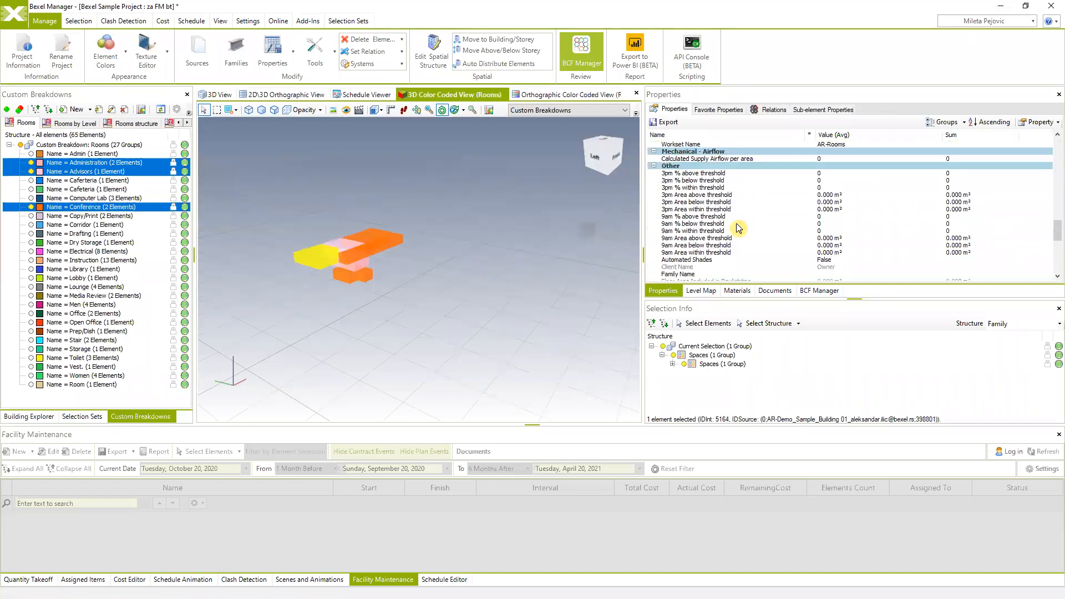
pyautogui.scroll(-5, 739, 227)
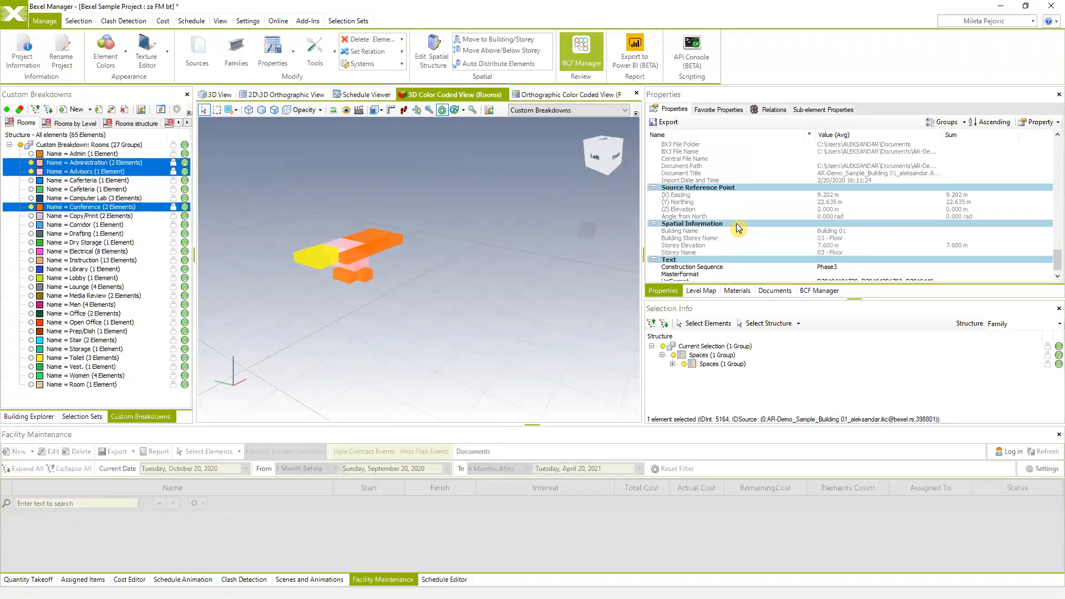
pyautogui.moveTo(454, 293); pyautogui.dragTo(511, 307, button='middle')
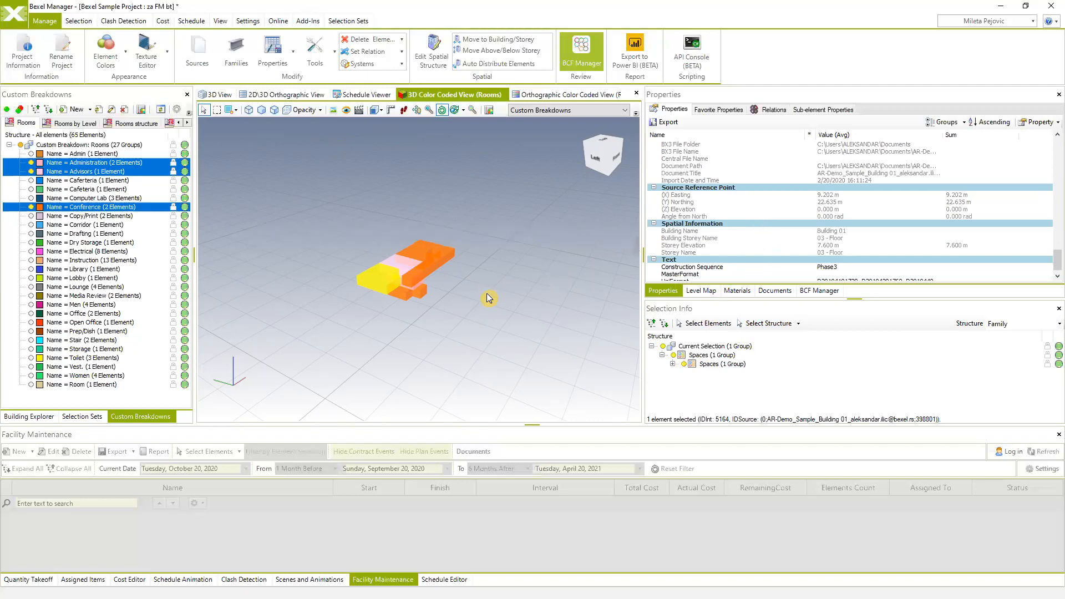
pyautogui.moveTo(420, 296)
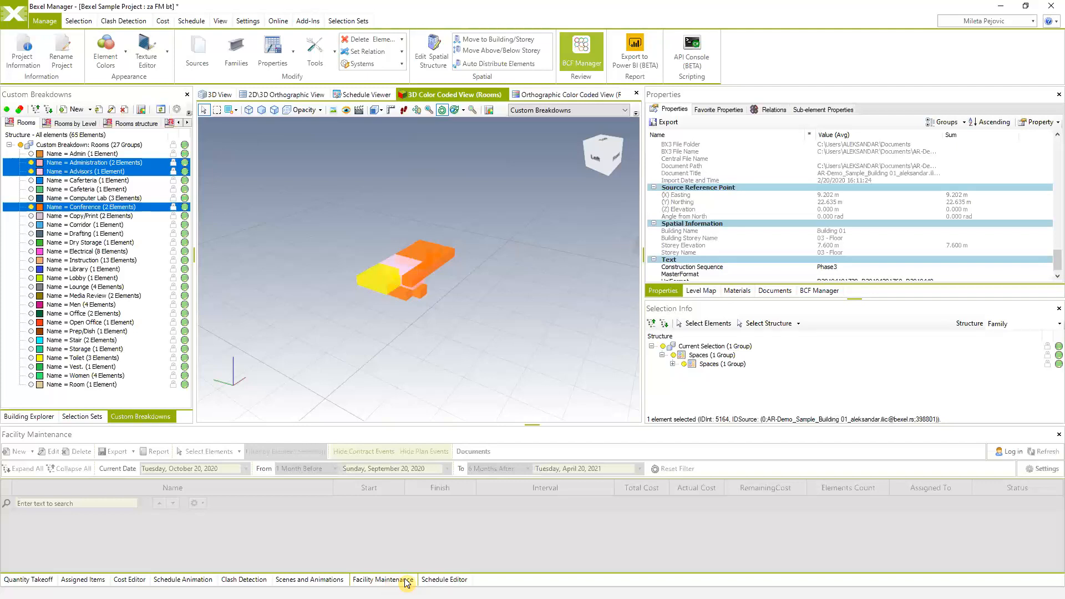
# - Bring up the Facility Maintenance panel and start logging in to the maintenance portal
pyautogui.click(408, 582)
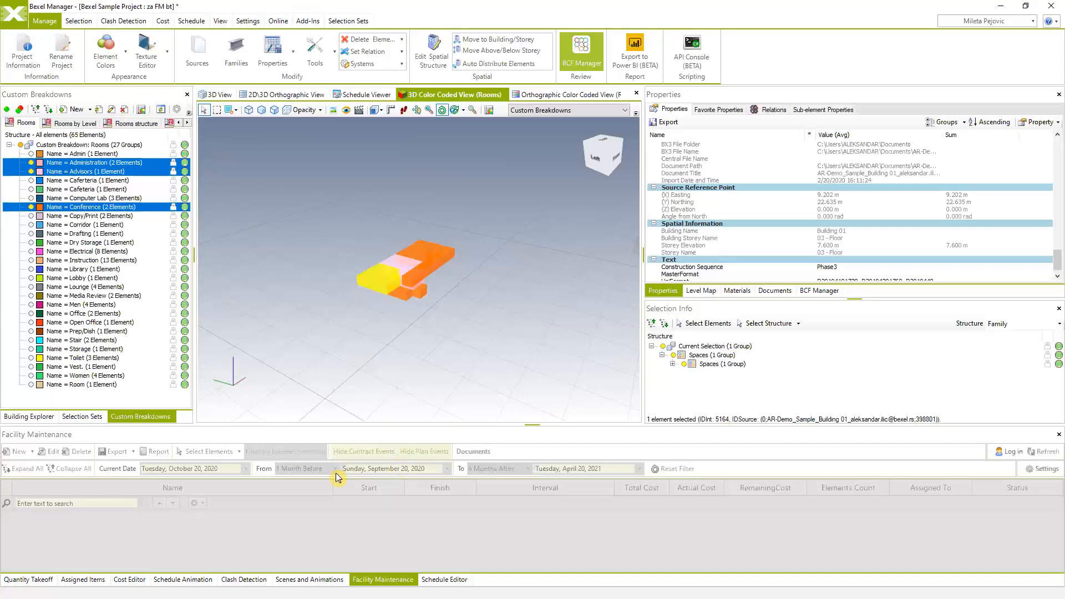
pyautogui.click(1010, 451)
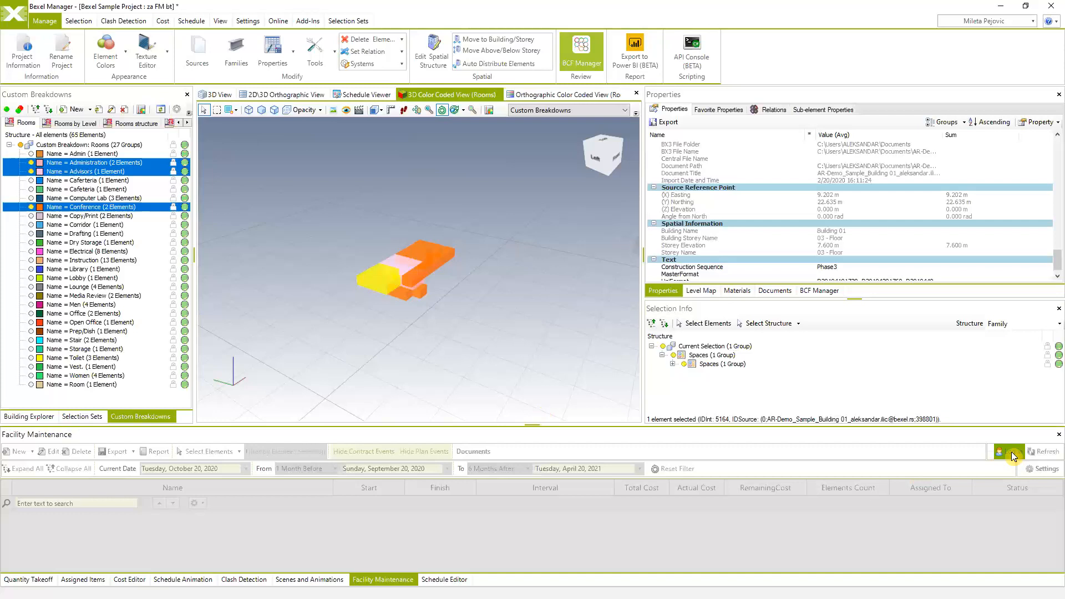
pyautogui.click(529, 322)
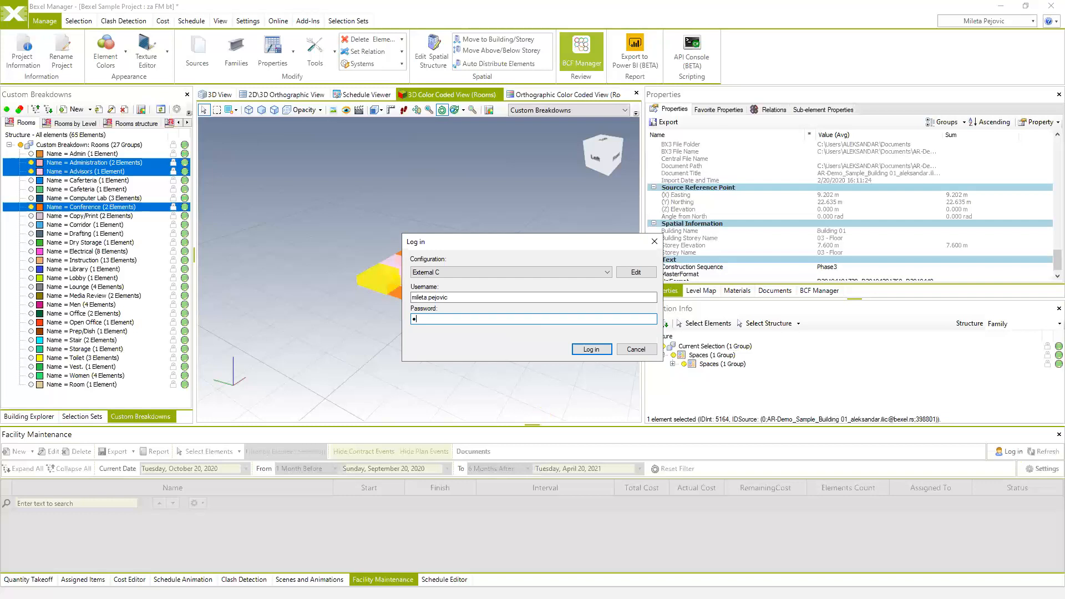
pyautogui.write('•••••')
pyautogui.click(590, 349)
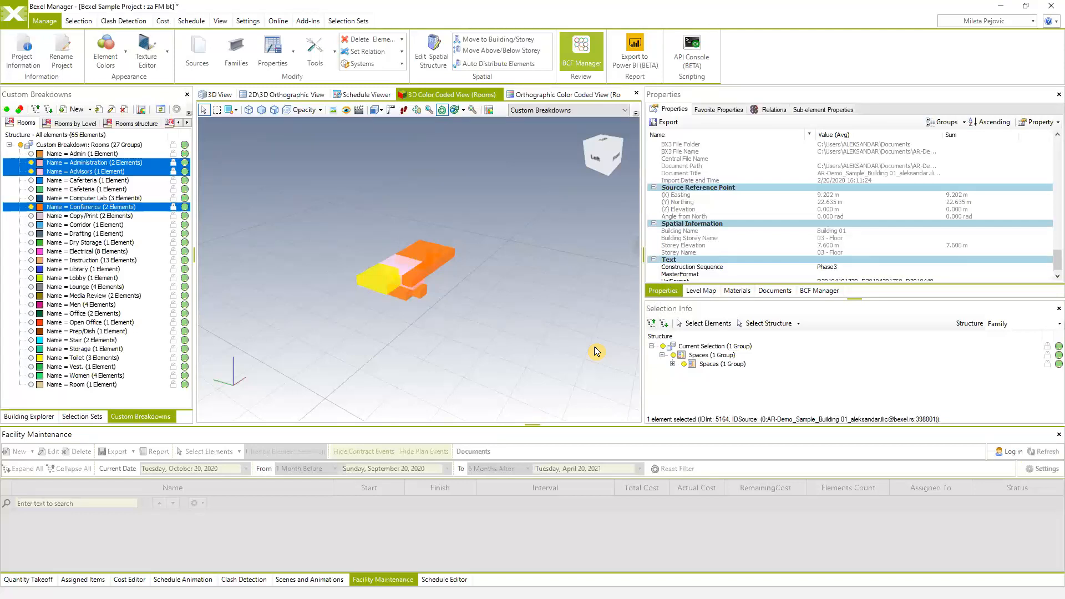
pyautogui.click(438, 316)
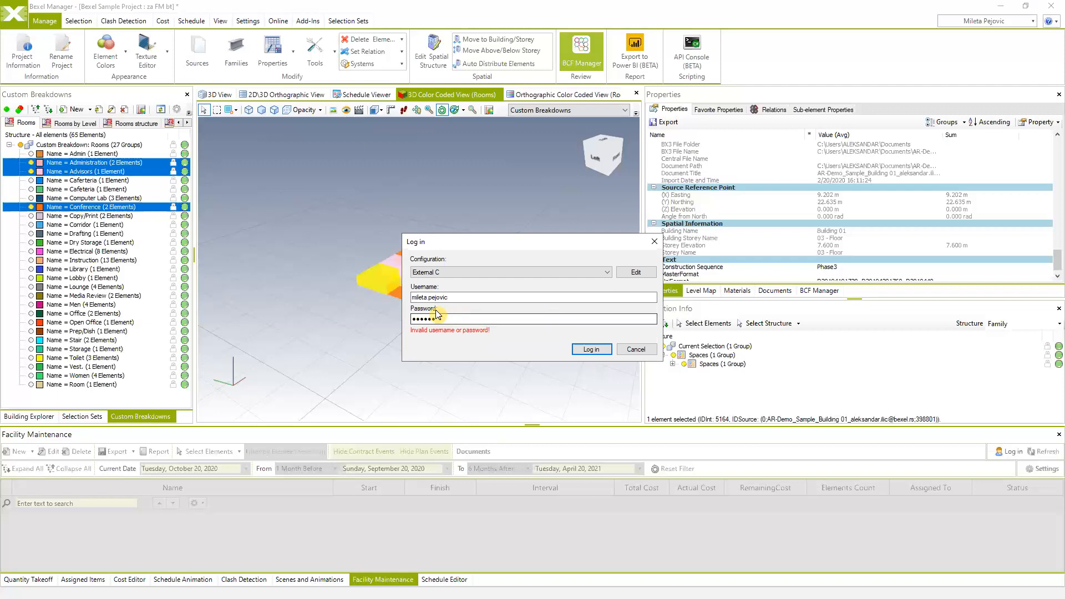
pyautogui.moveTo(421, 318); pyautogui.dragTo(415, 317)
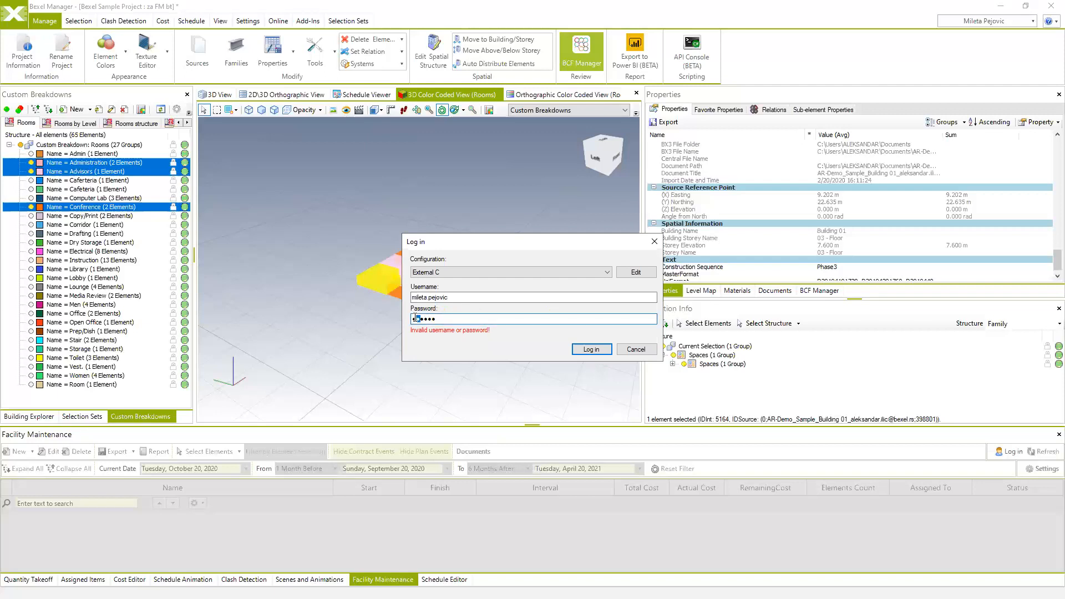
pyautogui.write('•')
pyautogui.click(591, 349)
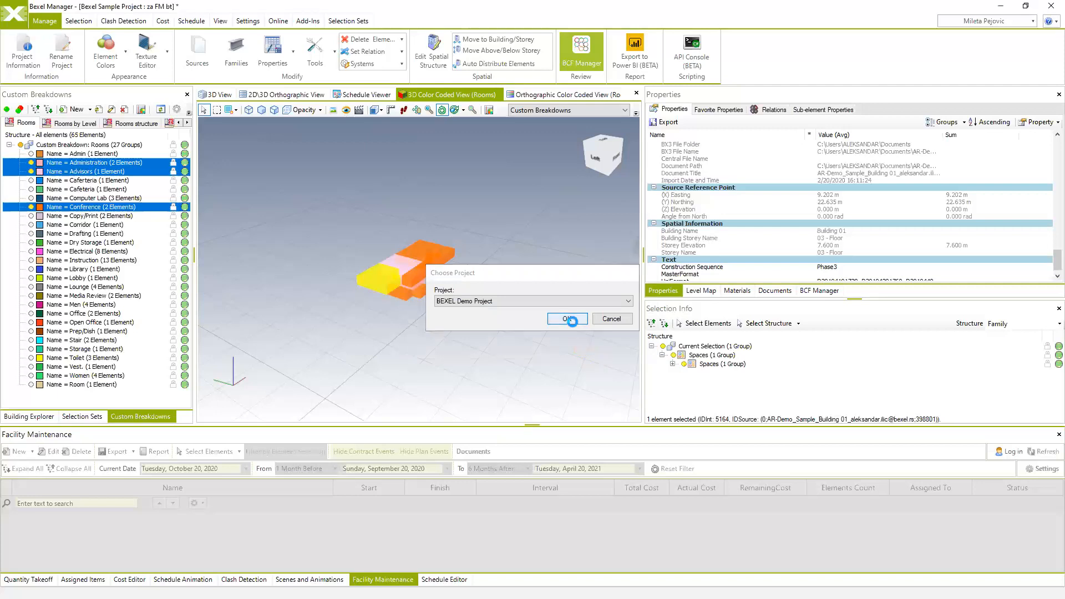
pyautogui.click(566, 319)
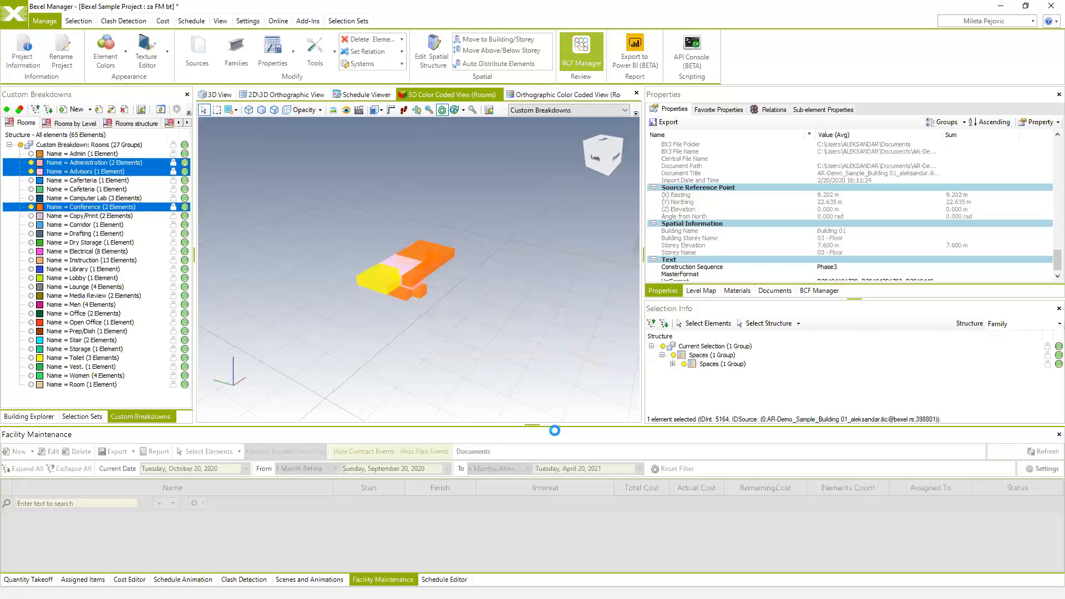
# - Enlarge the Facility Maintenance panel to reveal BEXEL Demo Project's four maintenance plans
pyautogui.moveTo(557, 426); pyautogui.dragTo(558, 351)
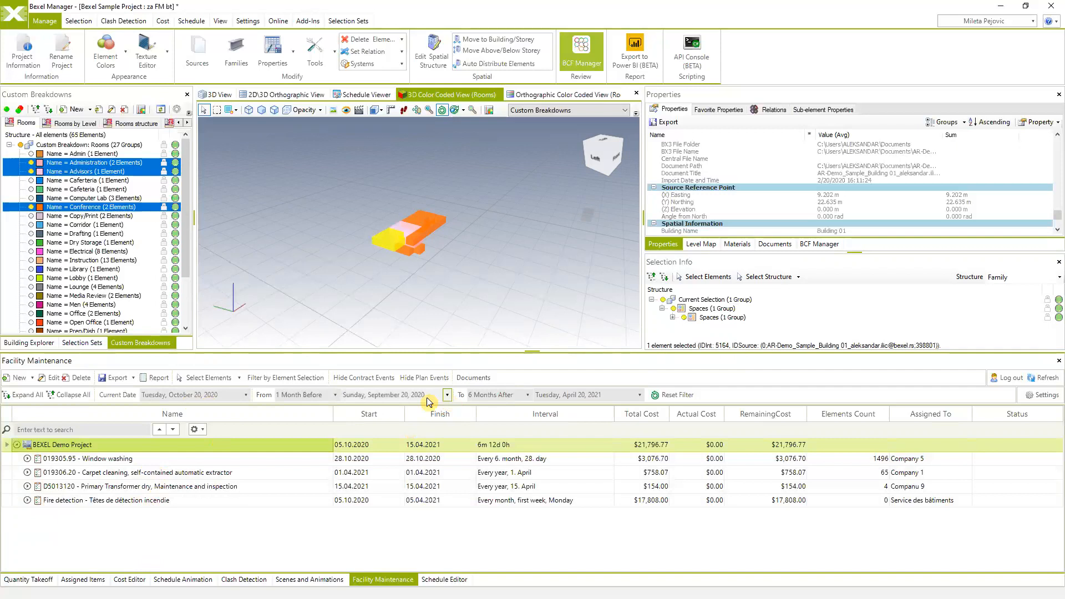
# - Set the schedule's From range to 10 Years Before and make the schedule area taller
pyautogui.click(336, 395)
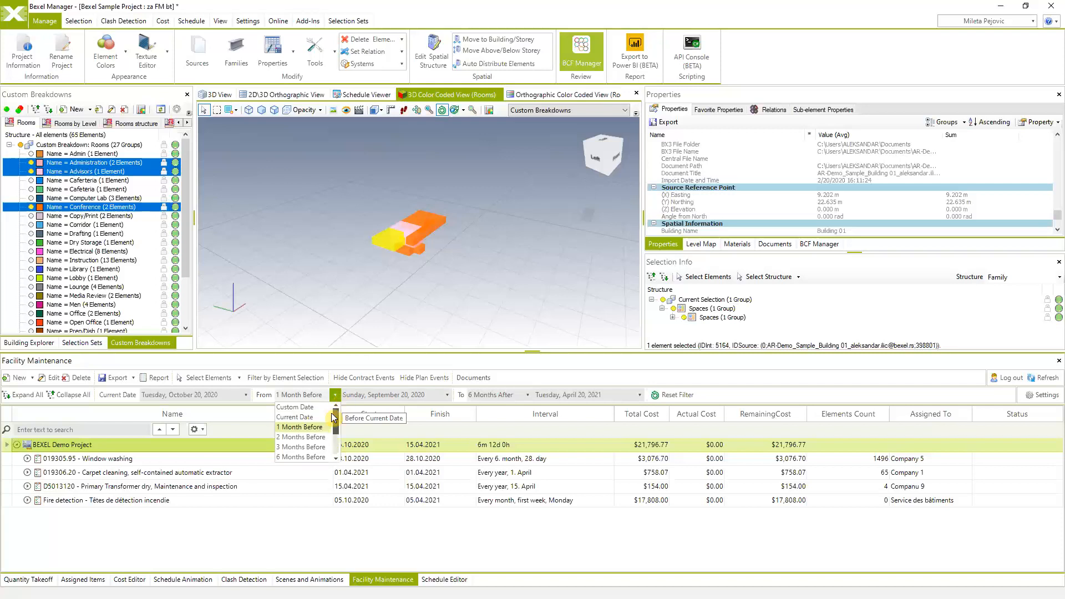
pyautogui.scroll(-2, 341, 440)
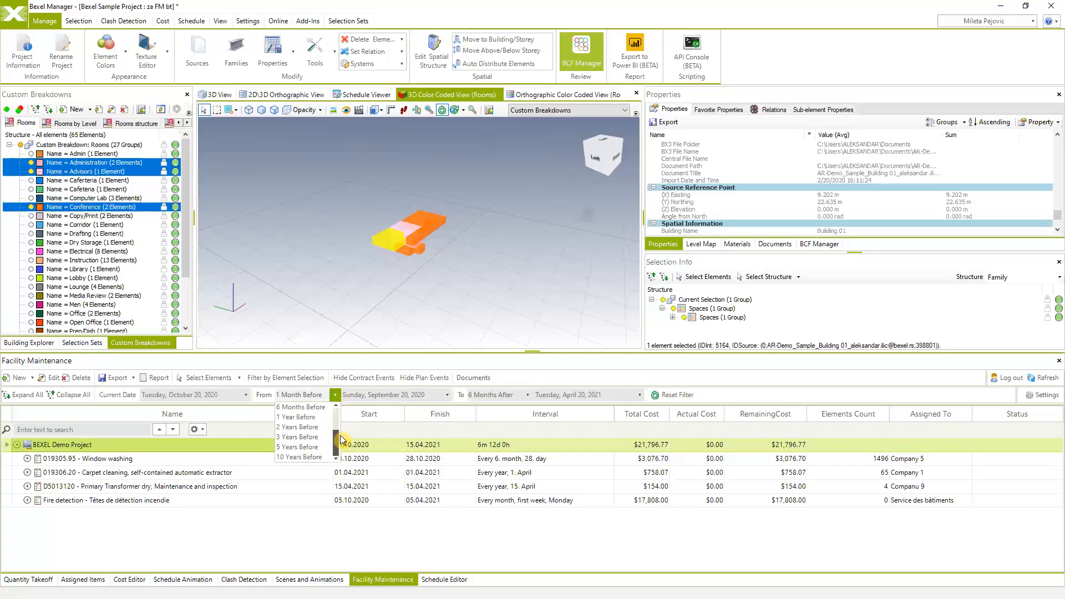
pyautogui.click(304, 457)
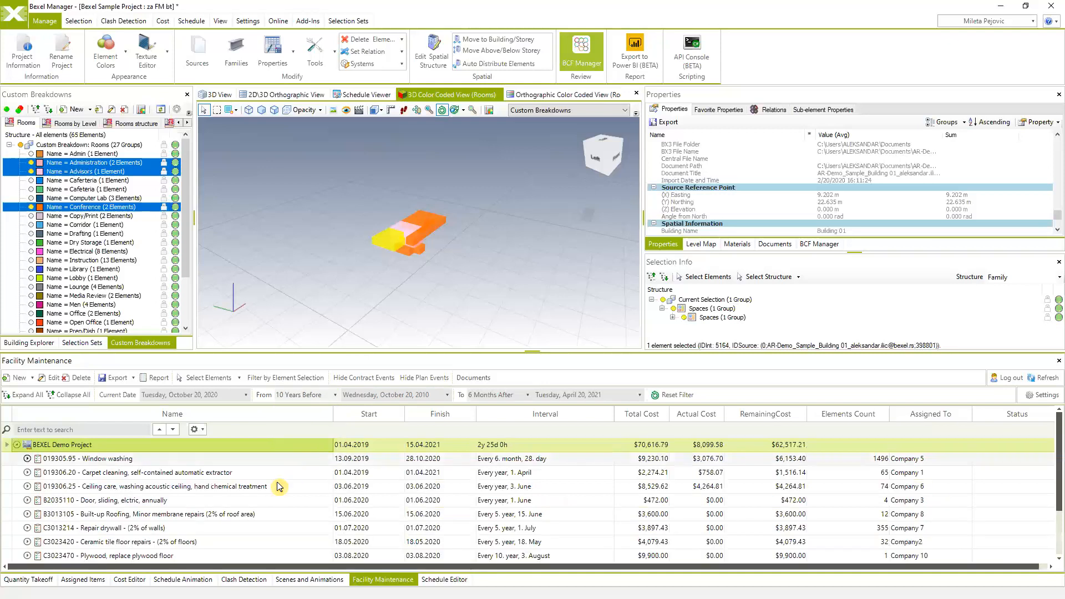
pyautogui.scroll(-5, 257, 496)
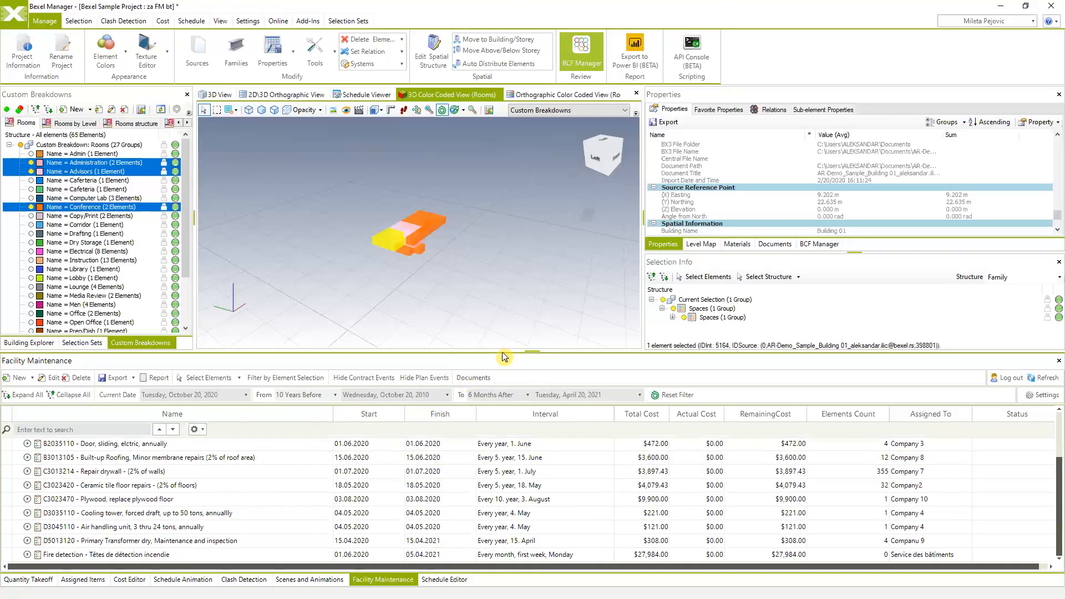
pyautogui.moveTo(506, 351); pyautogui.dragTo(499, 305)
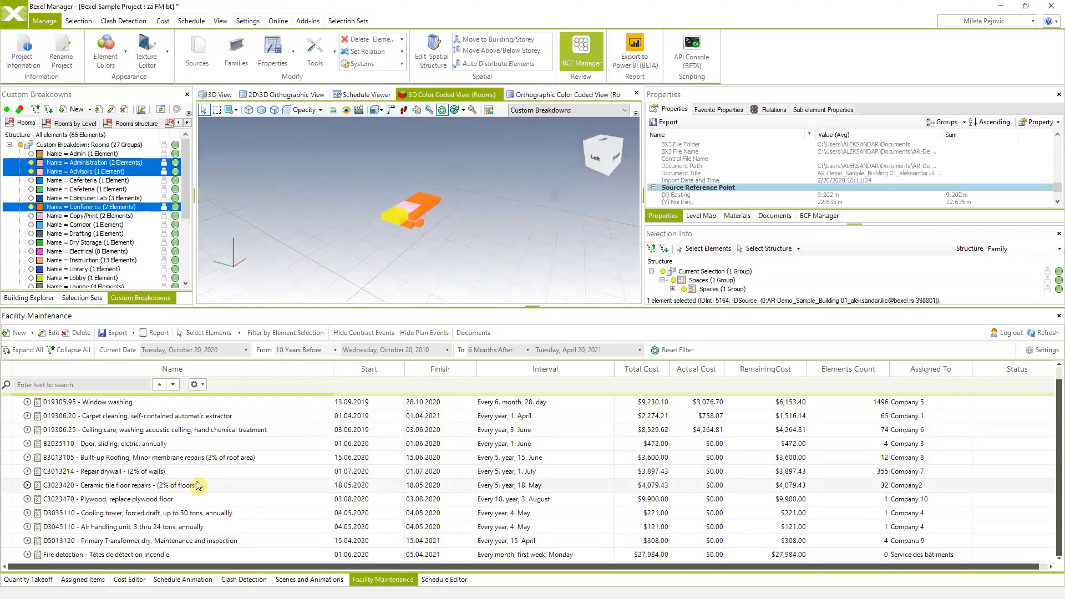
pyautogui.scroll(2, 198, 486)
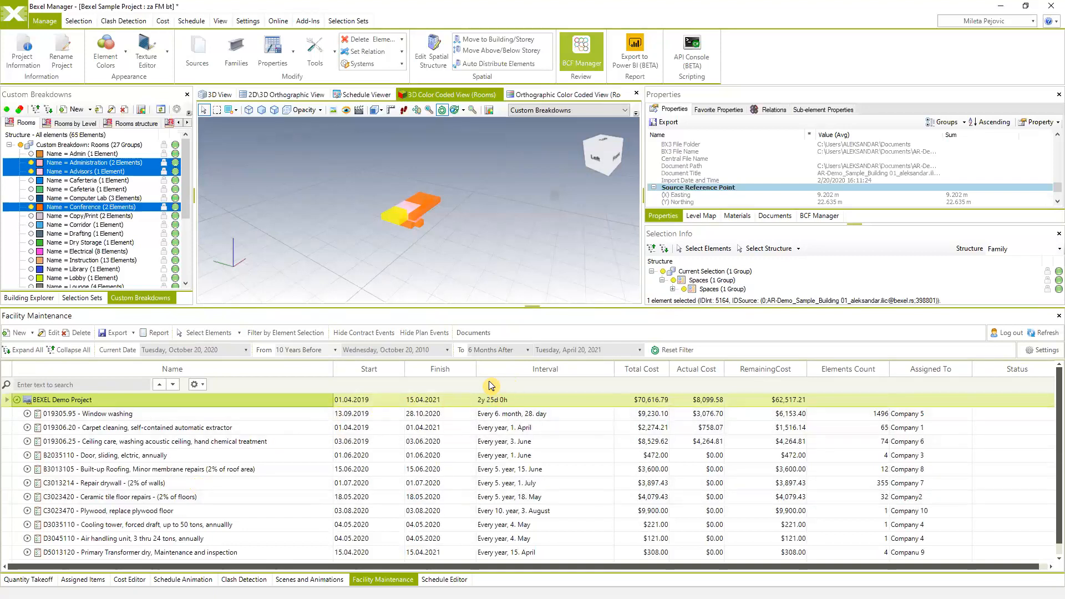
# - Set the schedule's To range to 20 Years After, ending October 20, 2040
pyautogui.click(528, 350)
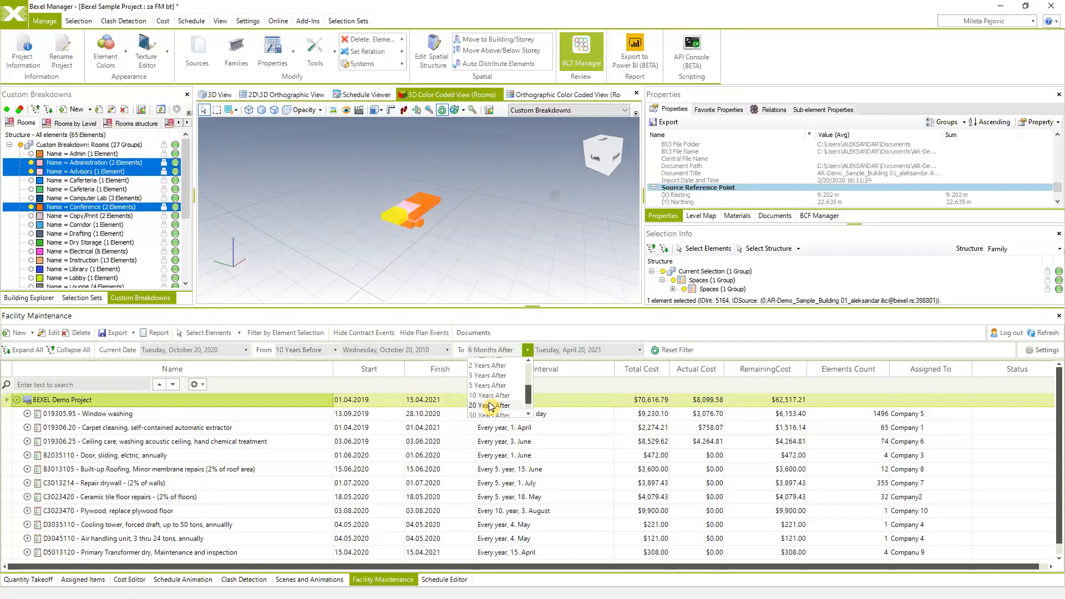
pyautogui.click(490, 406)
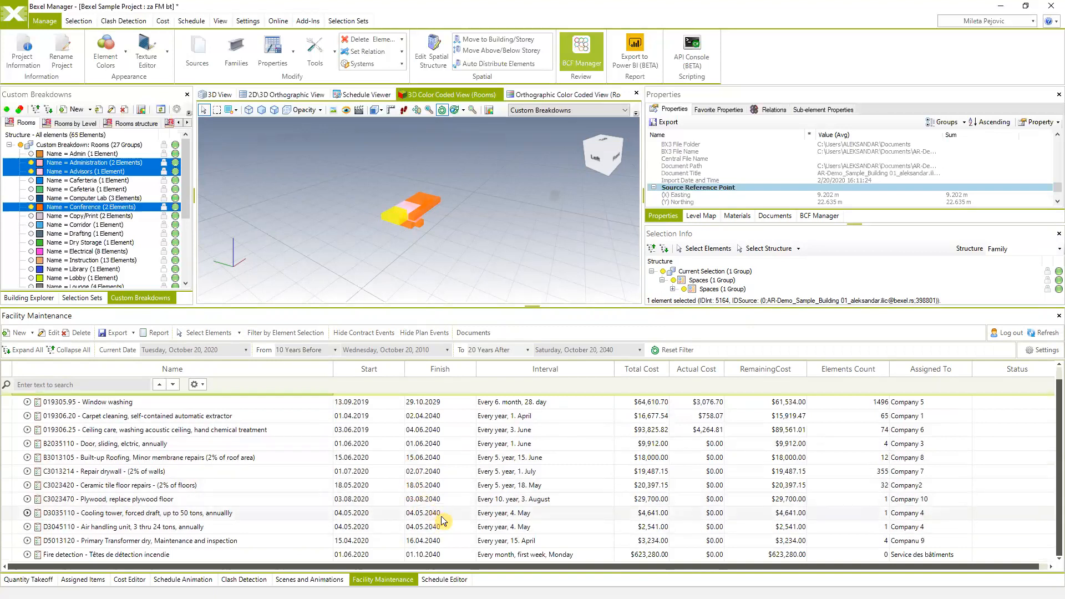
pyautogui.scroll(1, 442, 517)
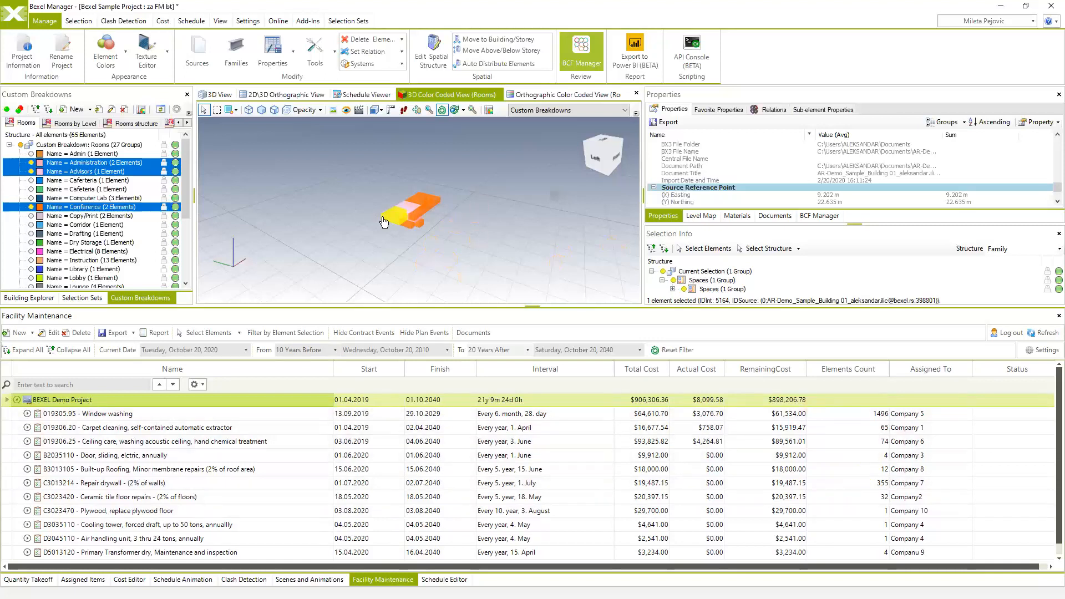
pyautogui.moveTo(425, 216)
pyautogui.scroll(-1, 218, 440)
pyautogui.scroll(1, 191, 503)
# - Show all hidden elements, orbit to the site's front, and switch to the textured 3D View
pyautogui.rightClick(506, 265)
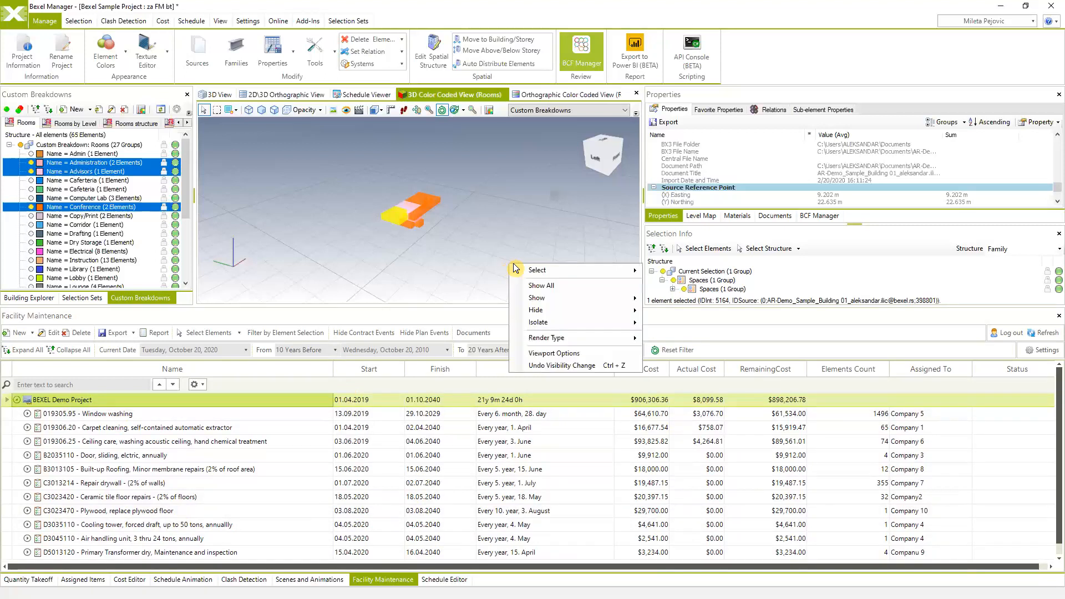
pyautogui.click(562, 280)
pyautogui.moveTo(539, 251); pyautogui.dragTo(433, 222)
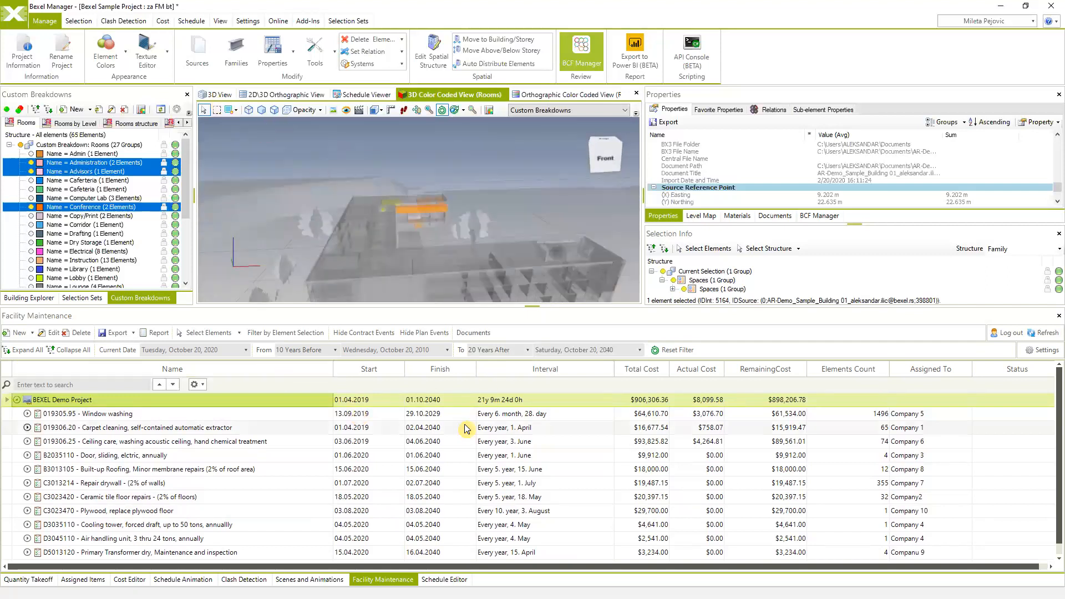
pyautogui.click(223, 96)
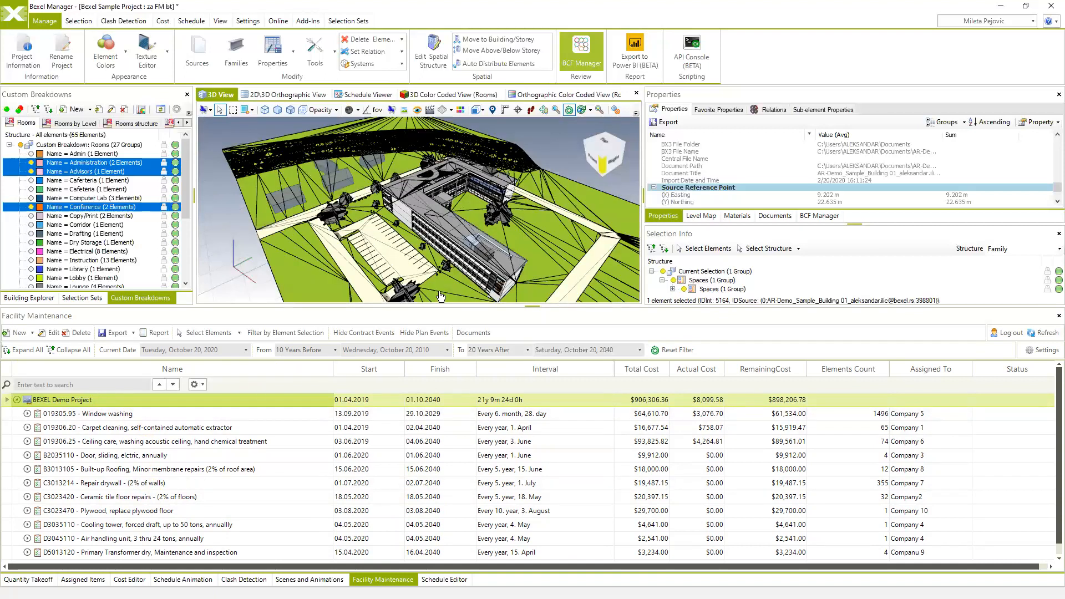
pyautogui.click(33, 333)
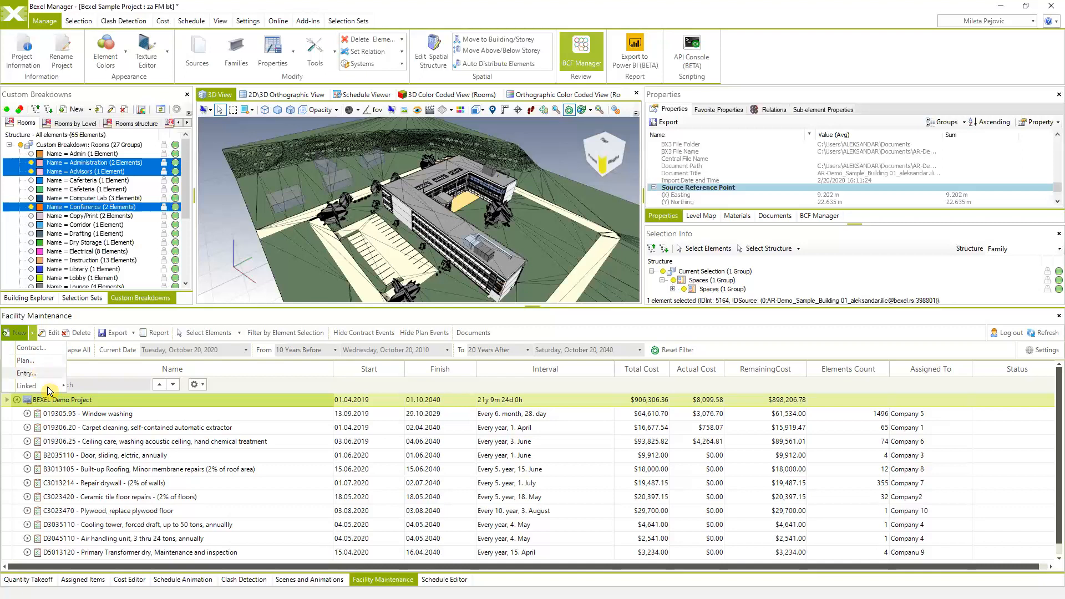
pyautogui.moveTo(46, 390)
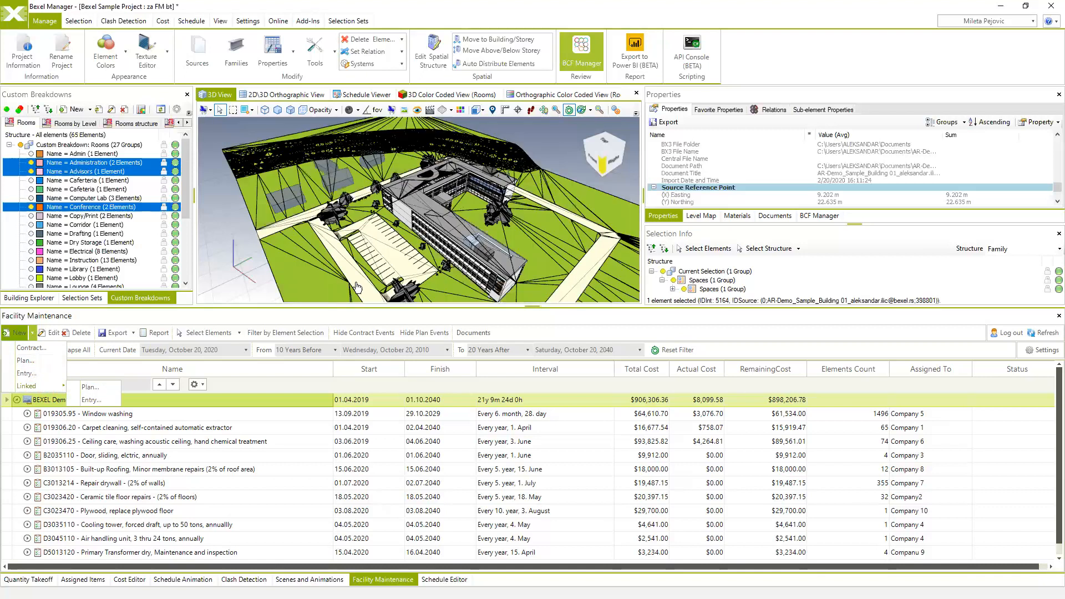
pyautogui.moveTo(392, 286); pyautogui.dragTo(382, 249)
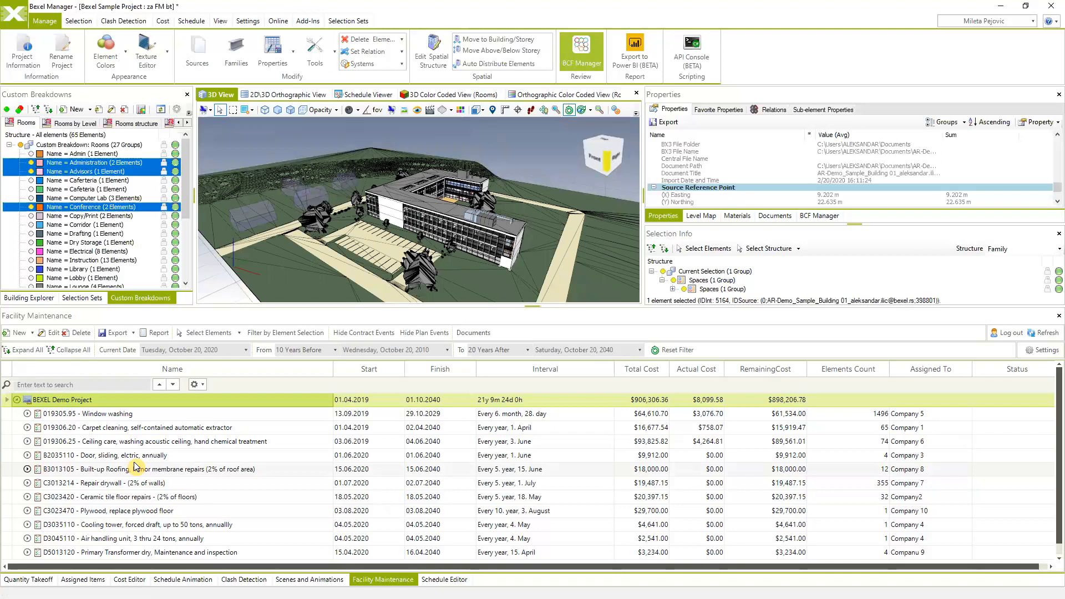
pyautogui.moveTo(514, 266); pyautogui.dragTo(555, 219)
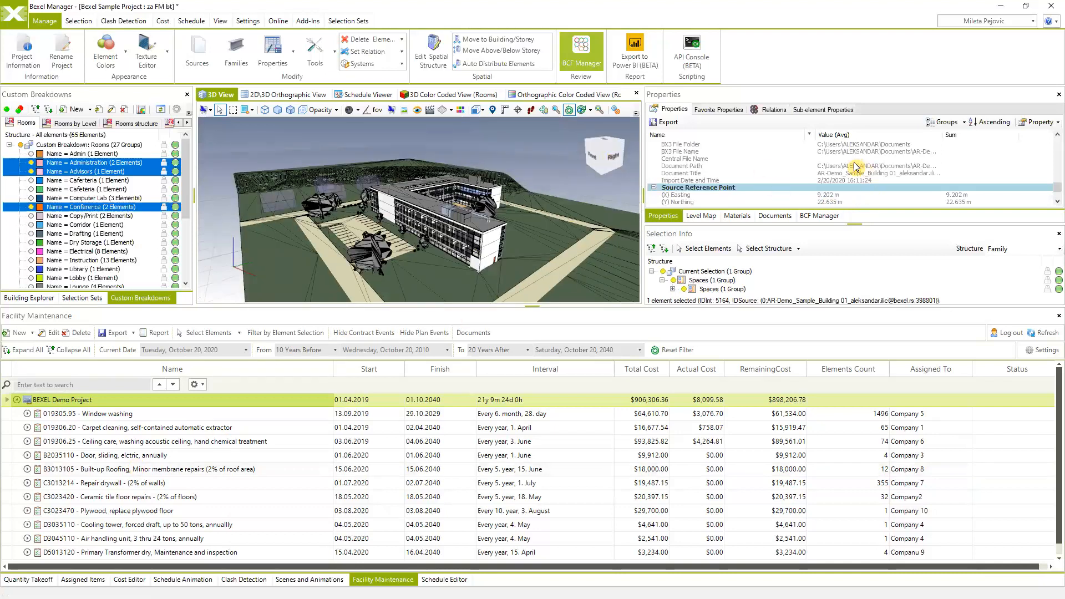
# - Inspect the Documents list, select exterior walls and the roof, then pick the Window washing plan
pyautogui.click(773, 216)
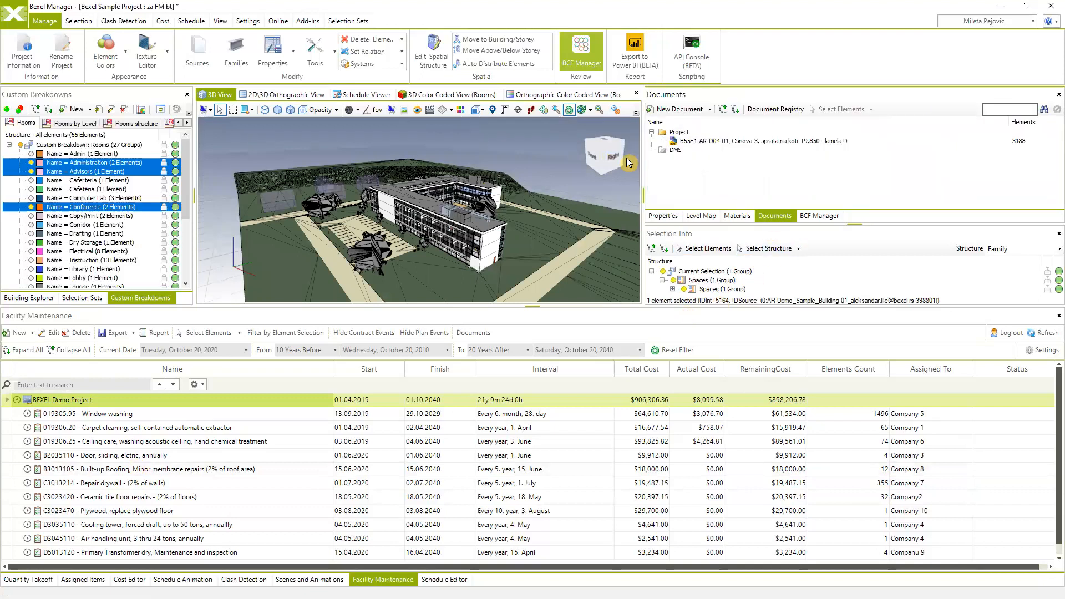
pyautogui.click(745, 142)
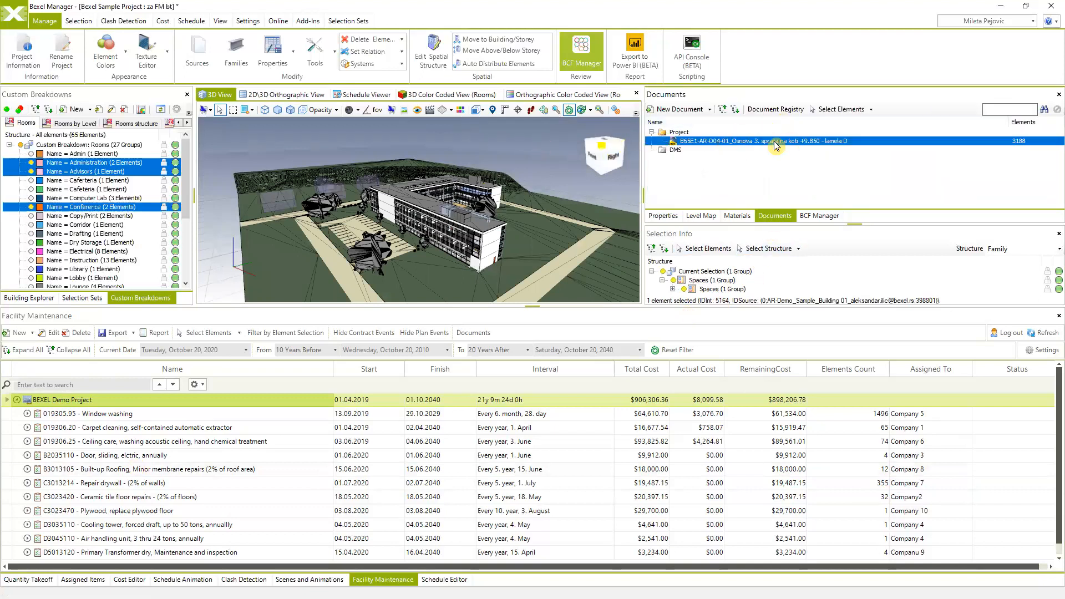
pyautogui.moveTo(503, 226); pyautogui.dragTo(482, 205, button='middle')
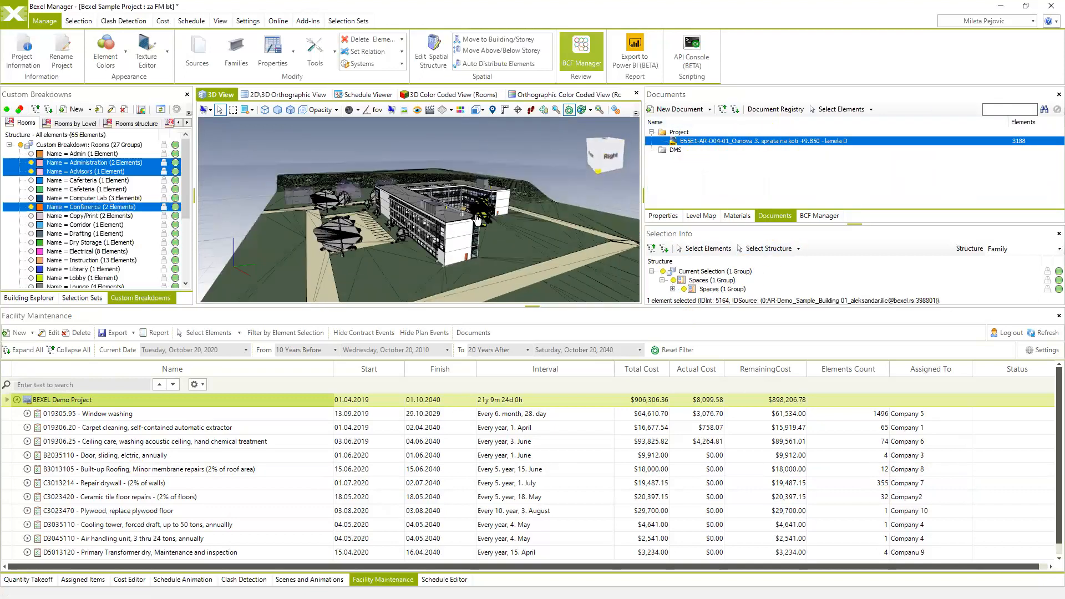
pyautogui.click(467, 242)
pyautogui.keyDown('ctrl'); pyautogui.click(464, 257); pyautogui.keyUp('ctrl')
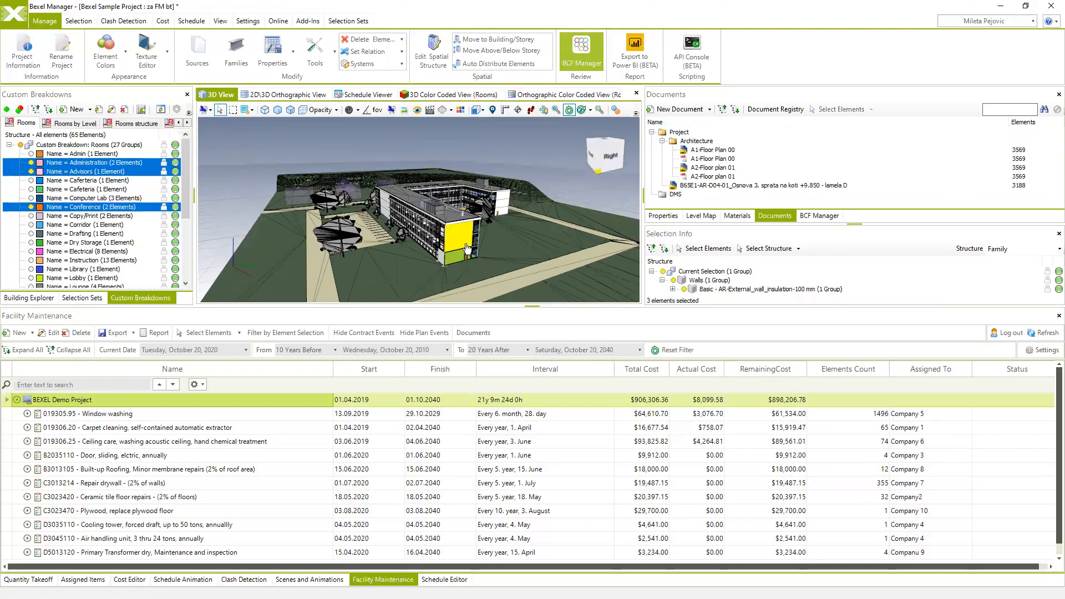
pyautogui.moveTo(472, 241); pyautogui.dragTo(467, 228, button='middle')
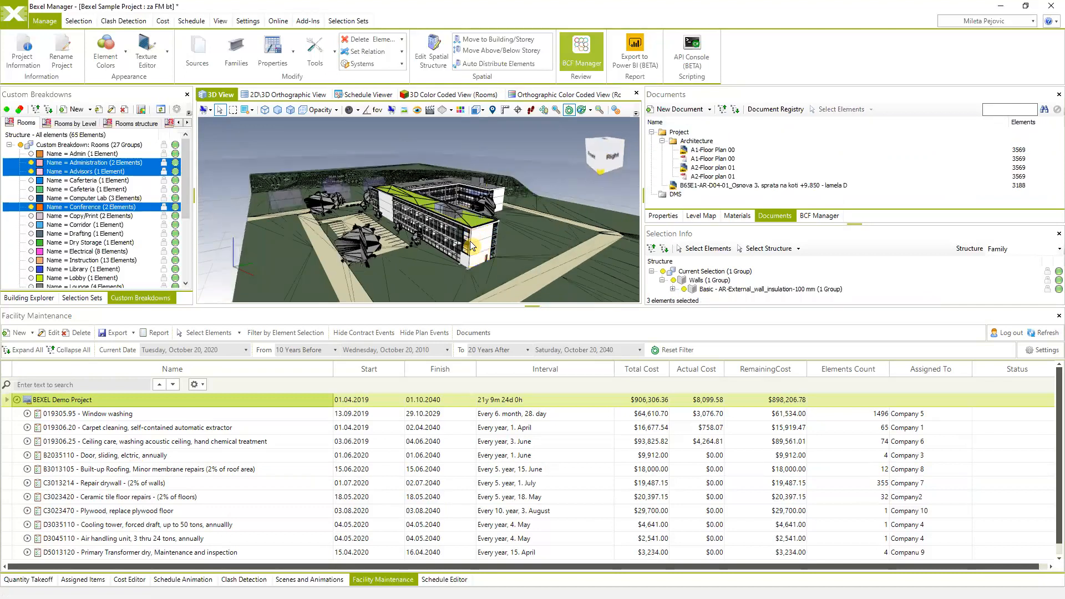
pyautogui.click(471, 241)
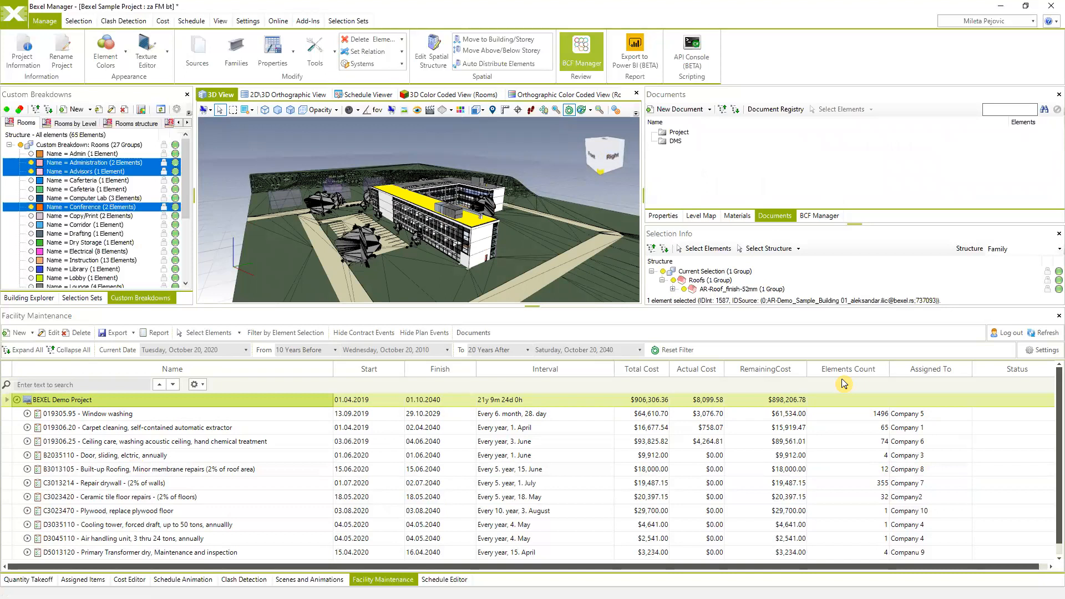
pyautogui.click(876, 417)
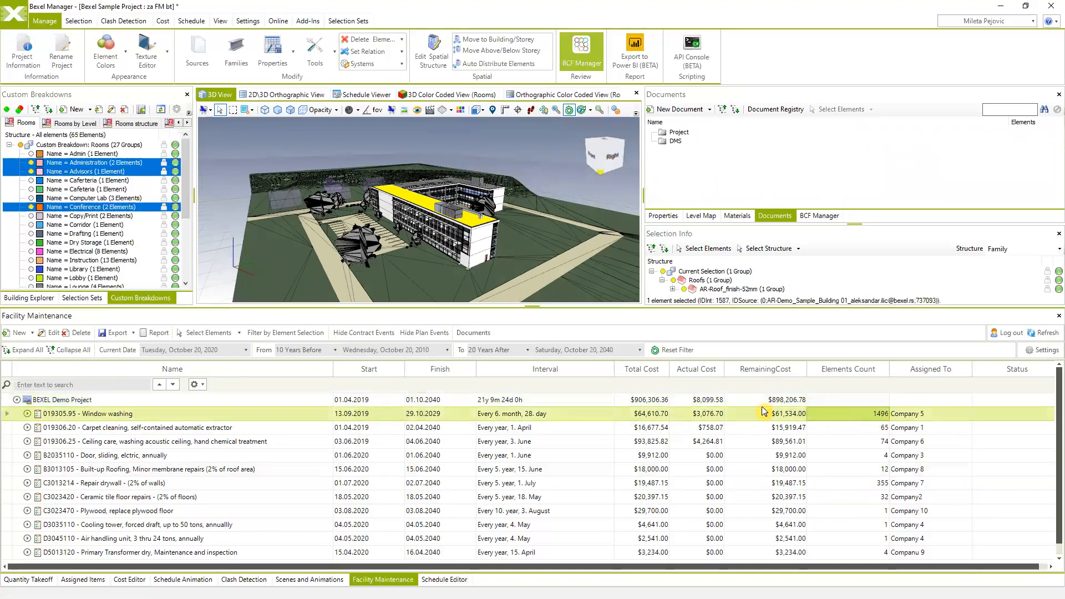
# - Close the Window washing plan's actions menu unused and expand its scheduled occurrences
pyautogui.rightClick(78, 416)
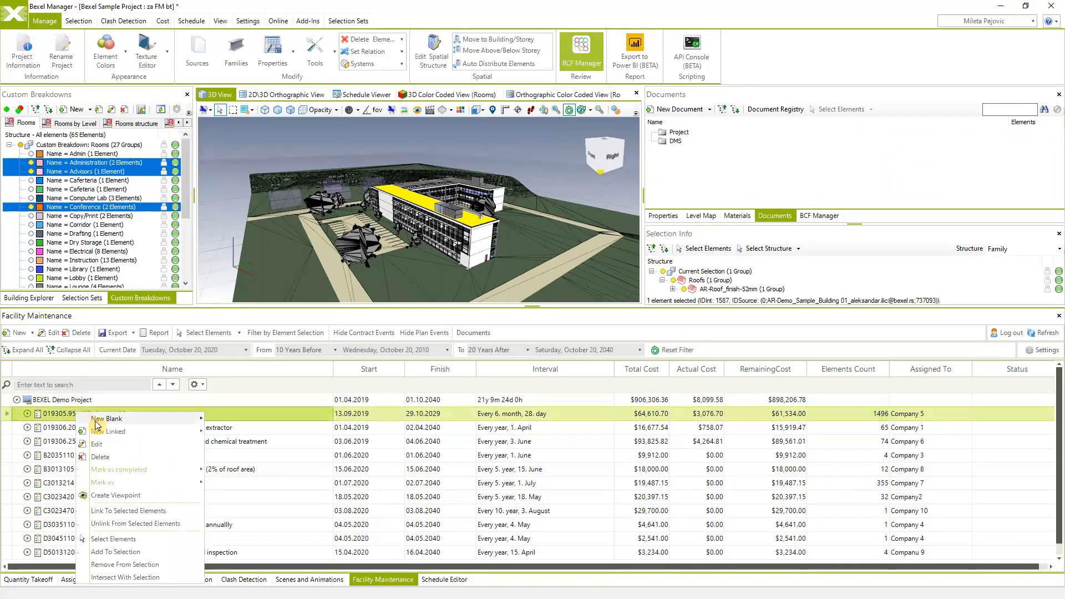
pyautogui.moveTo(114, 432)
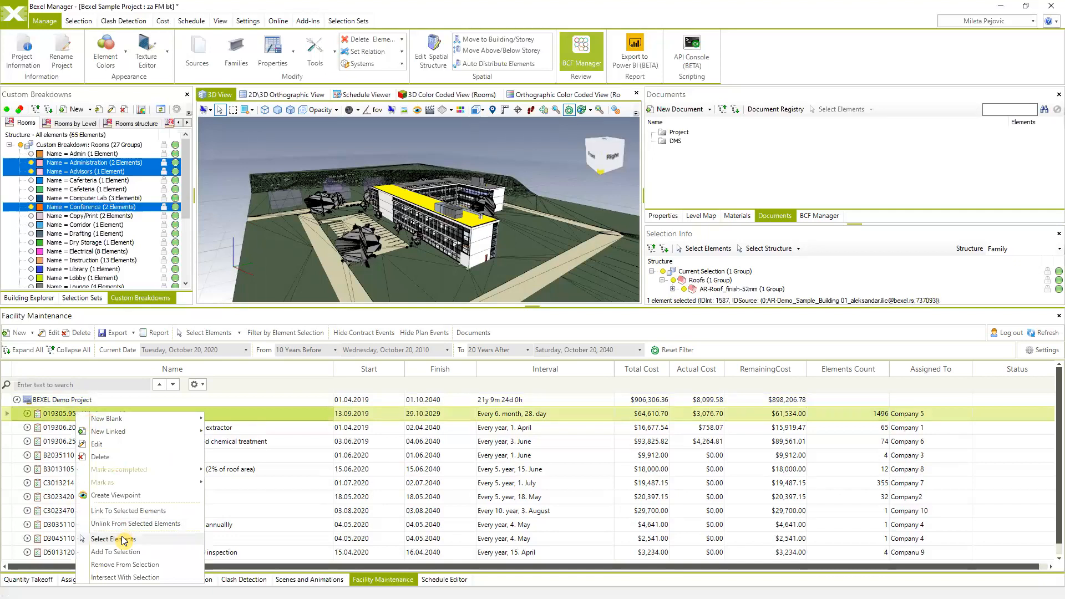
pyautogui.click(63, 443)
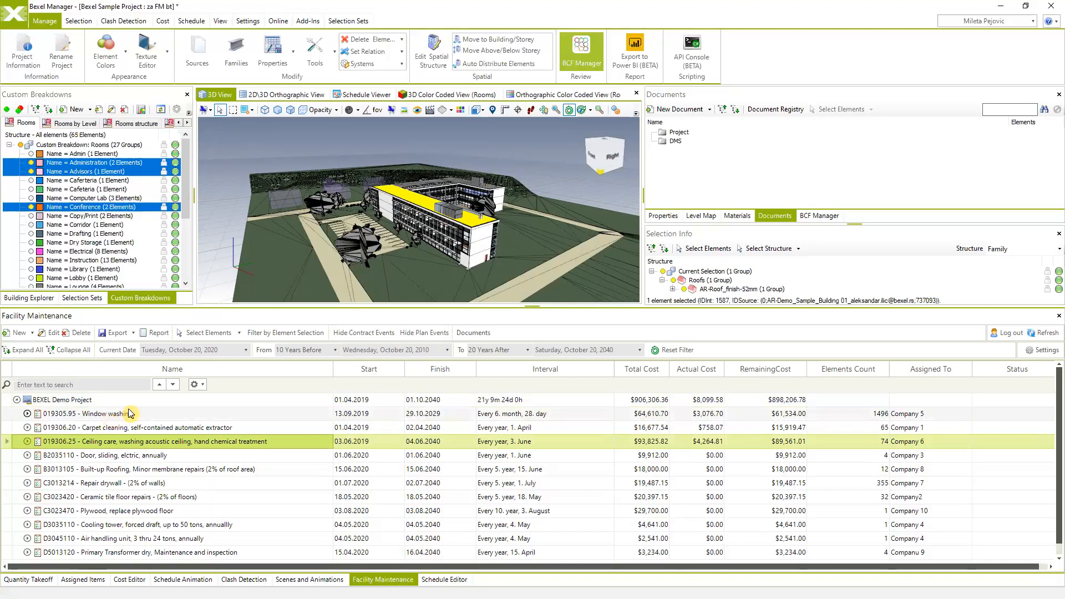
pyautogui.click(28, 414)
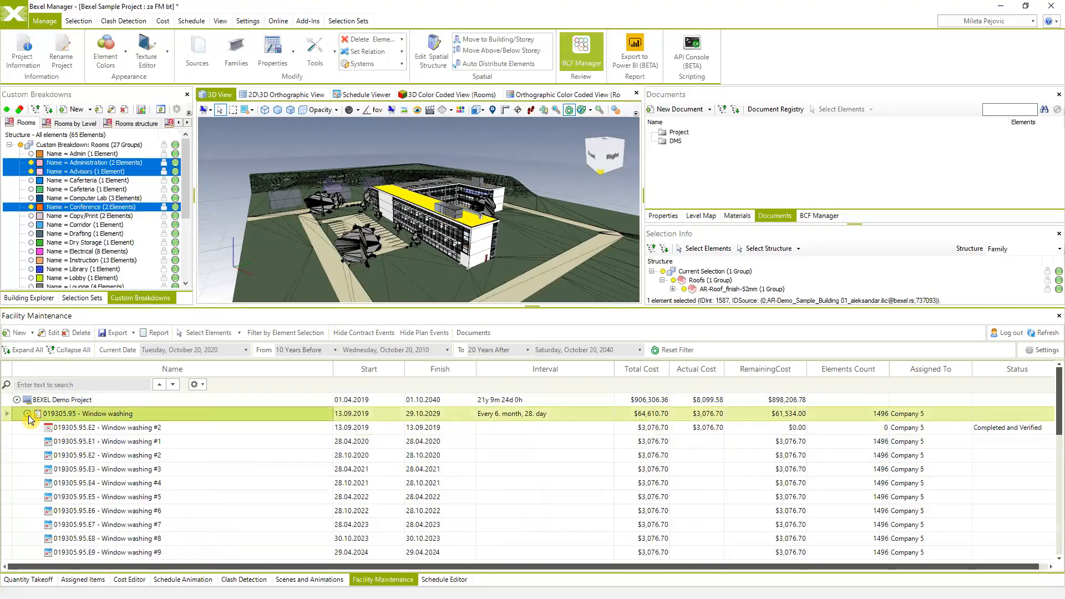
pyautogui.scroll(-4, 111, 477)
pyautogui.scroll(4, 113, 482)
# - Browse Window washing occurrences and select the first, 13.09.2019 one marked Completed and Verified
pyautogui.click(109, 443)
pyautogui.click(118, 457)
pyautogui.click(105, 469)
pyautogui.click(127, 498)
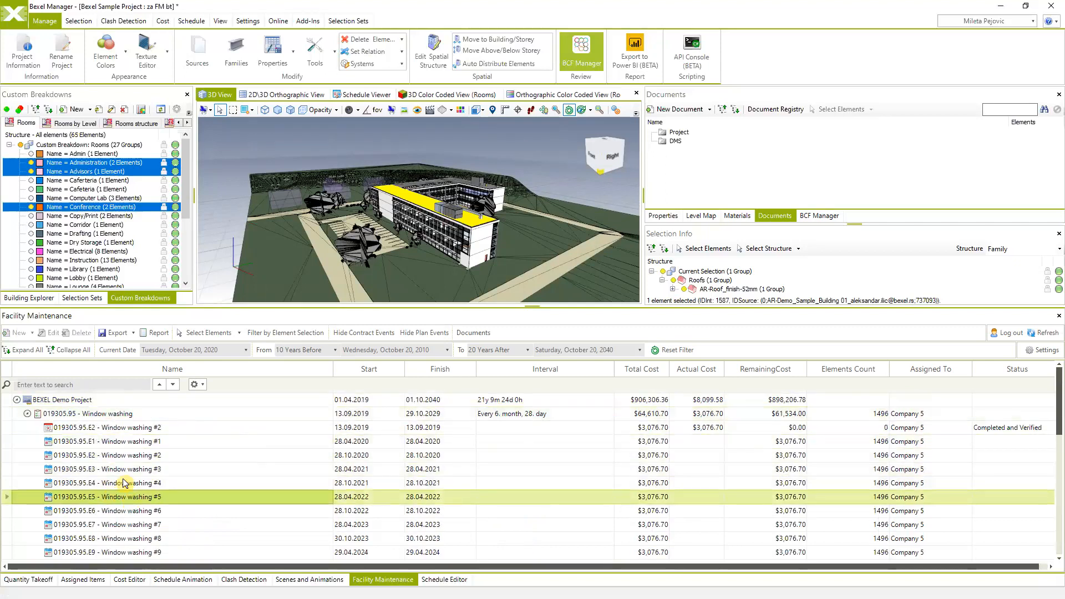
pyautogui.scroll(-1, 133, 466)
pyautogui.click(132, 498)
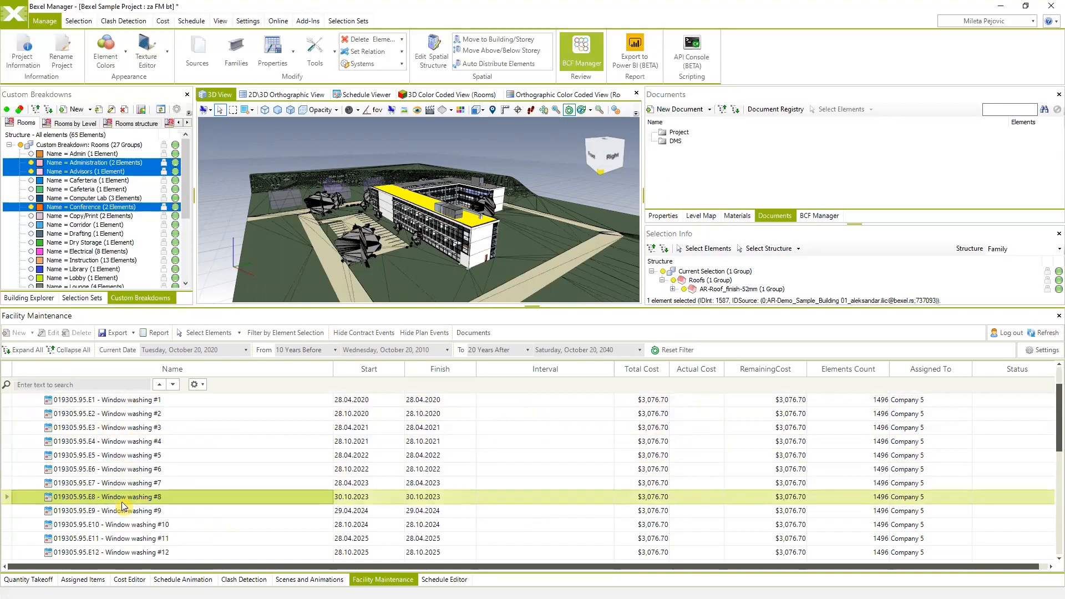
pyautogui.scroll(-1, 140, 516)
pyautogui.scroll(-2, 140, 519)
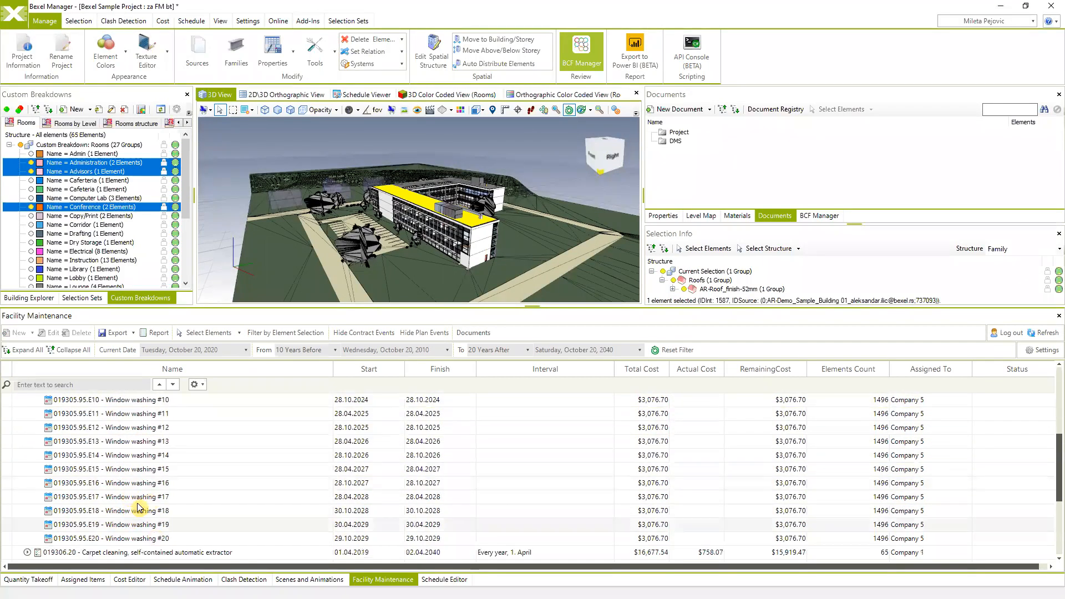
pyautogui.scroll(4, 179, 466)
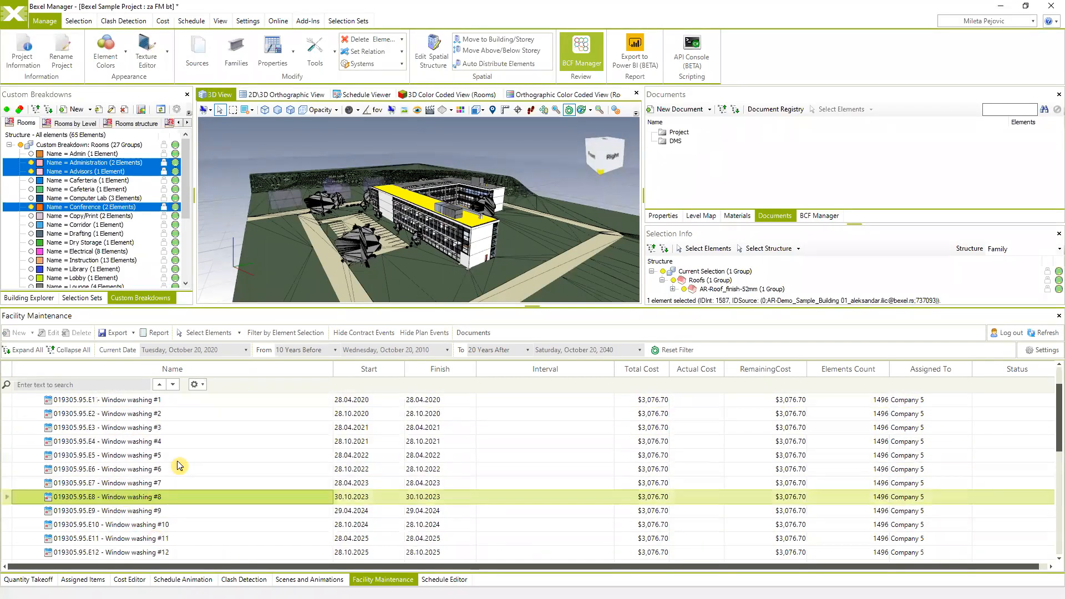
pyautogui.click(102, 428)
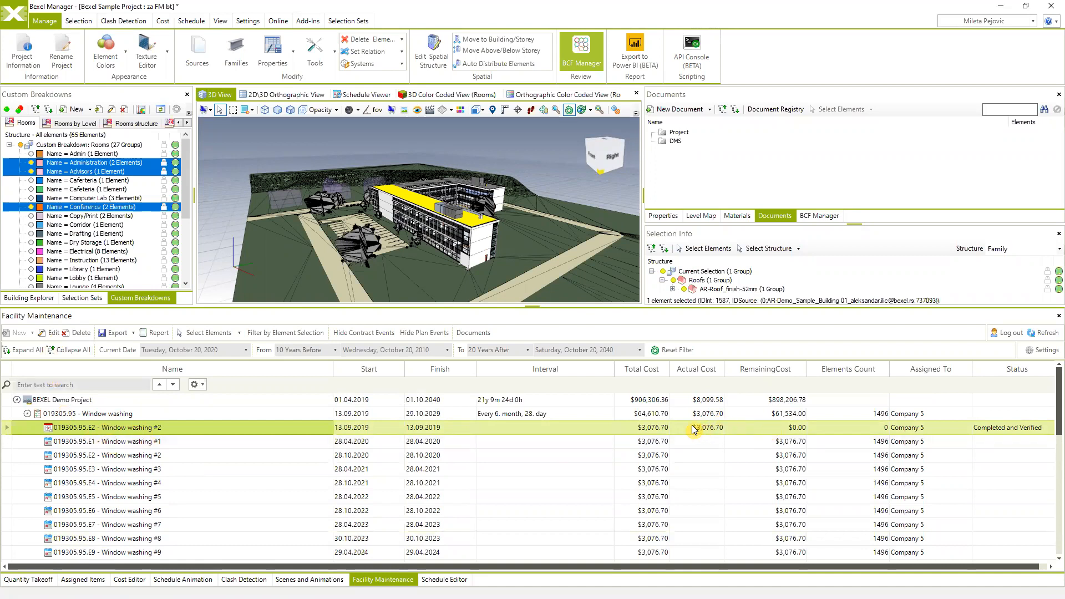
# - Highlight the 1496 curtain panels linked to 019305.95 Window washing, then collapse its occurrences
pyautogui.click(93, 415)
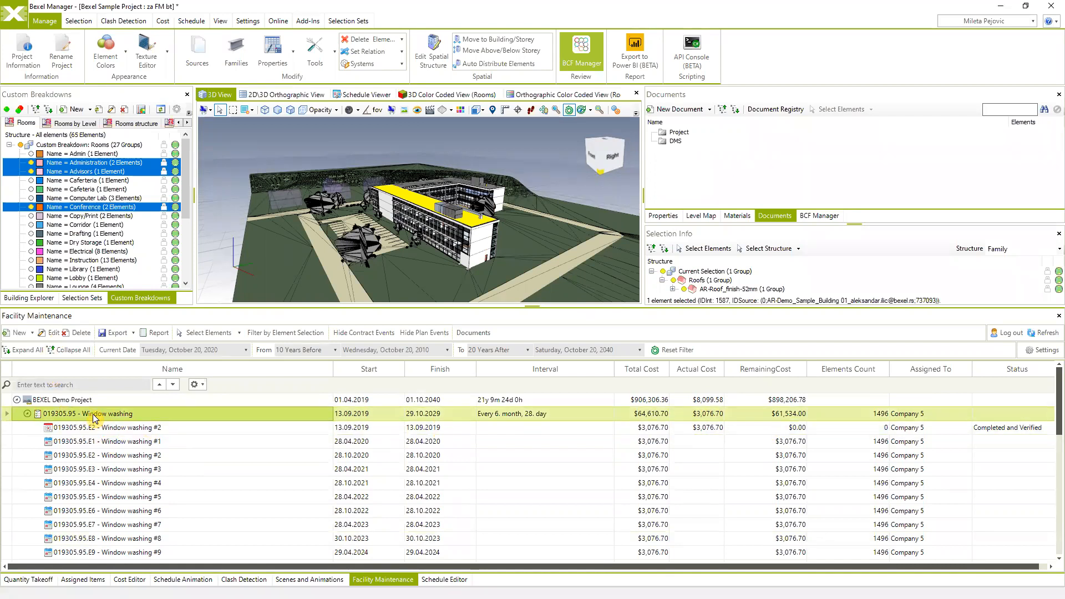
pyautogui.rightClick(94, 418)
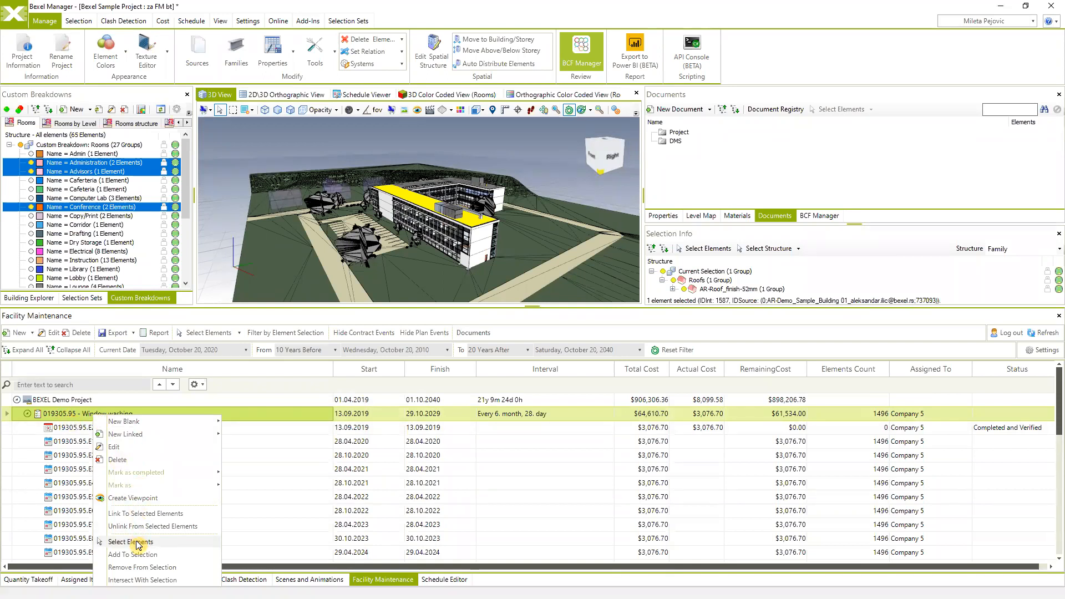
pyautogui.click(82, 423)
pyautogui.click(82, 428)
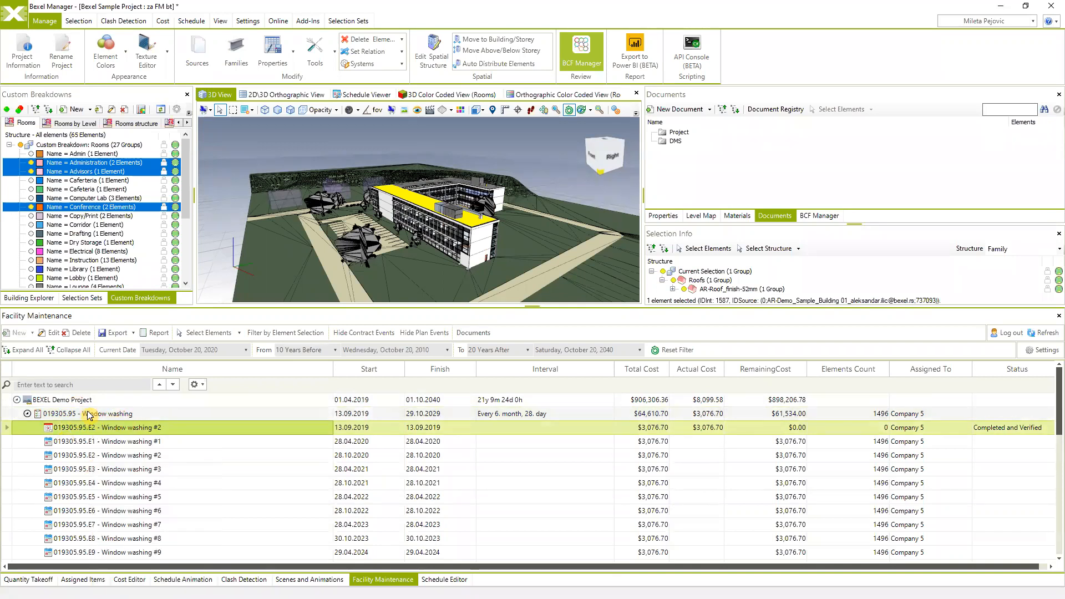
pyautogui.click(88, 415)
pyautogui.rightClick(88, 416)
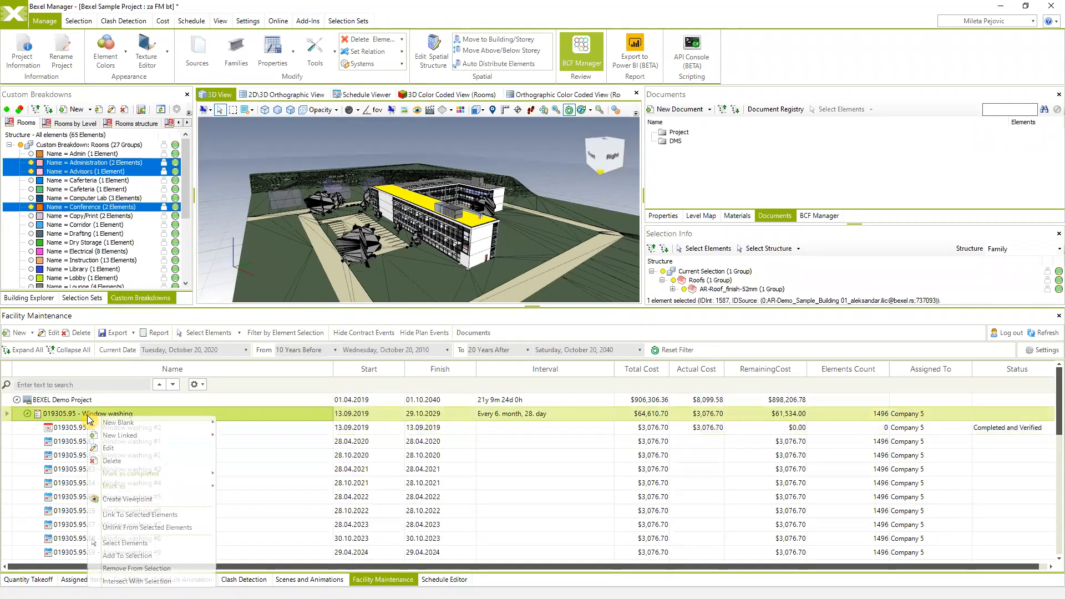
pyautogui.click(125, 543)
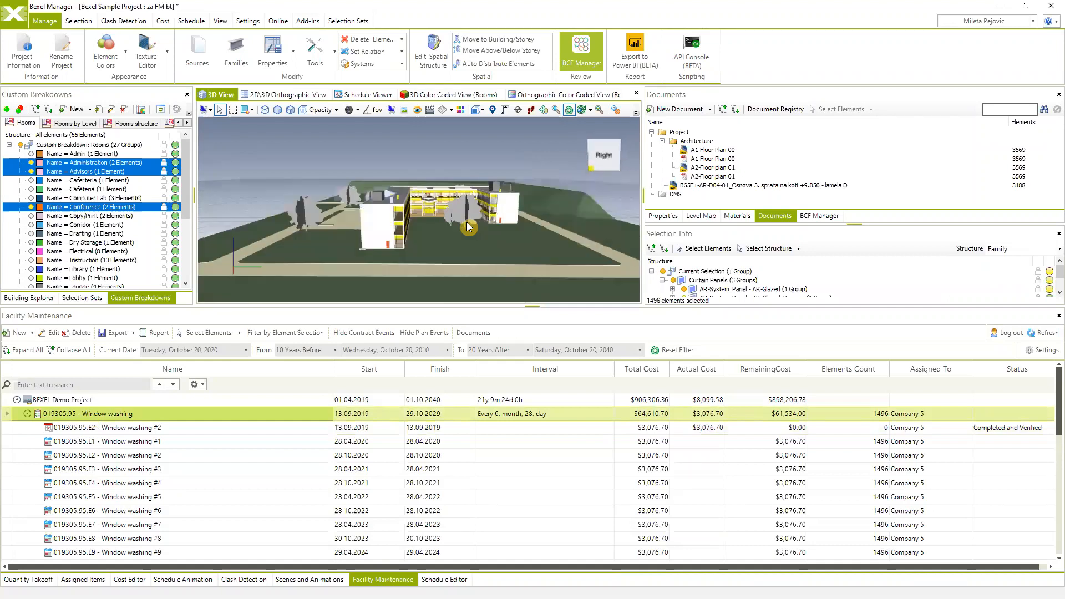
pyautogui.scroll(5, 439, 243)
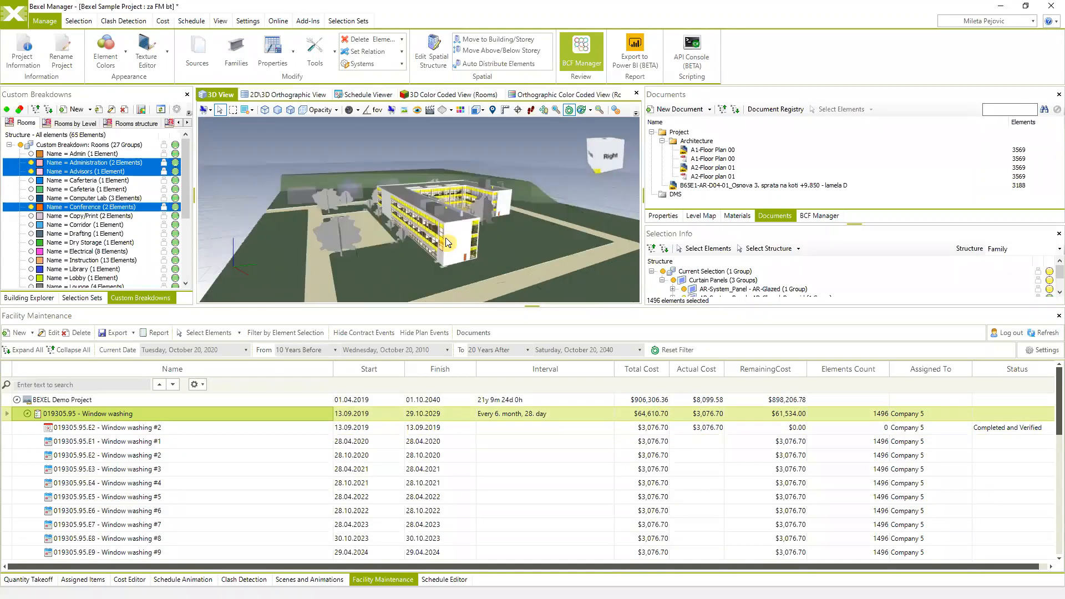
pyautogui.scroll(-5, 471, 227)
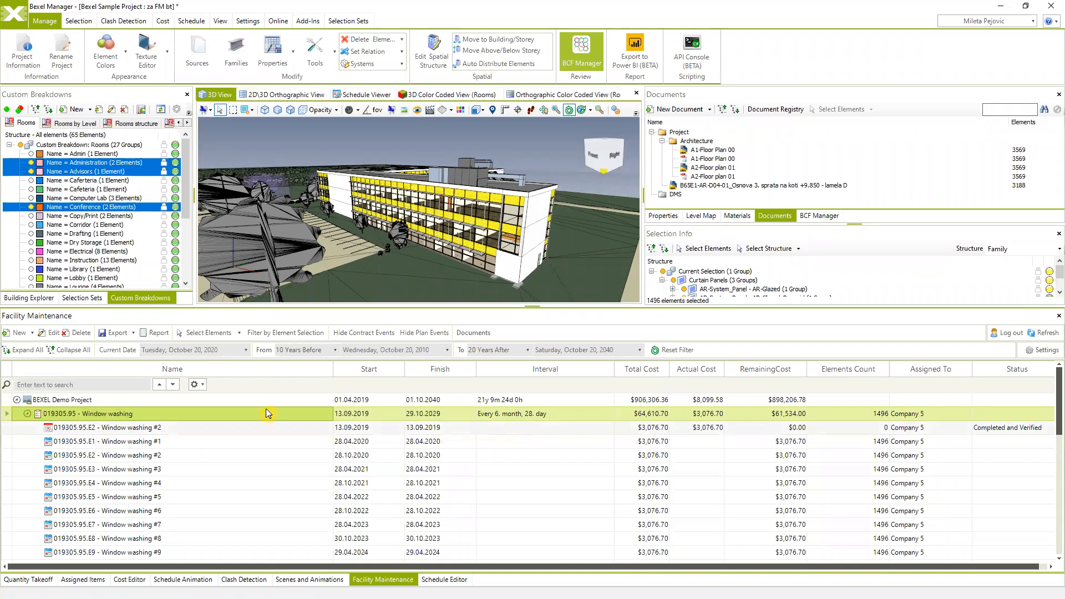
pyautogui.click(27, 413)
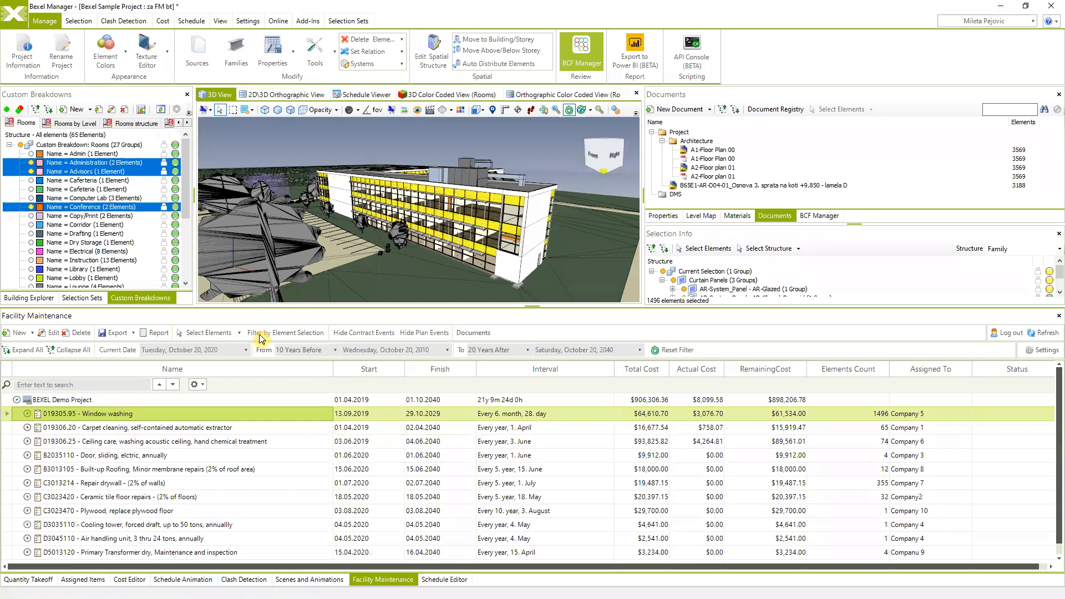
# - Select the 65 carpet floors from Carpet cleaning and isolate them in the 3D view
pyautogui.click(111, 430)
pyautogui.rightClick(111, 431)
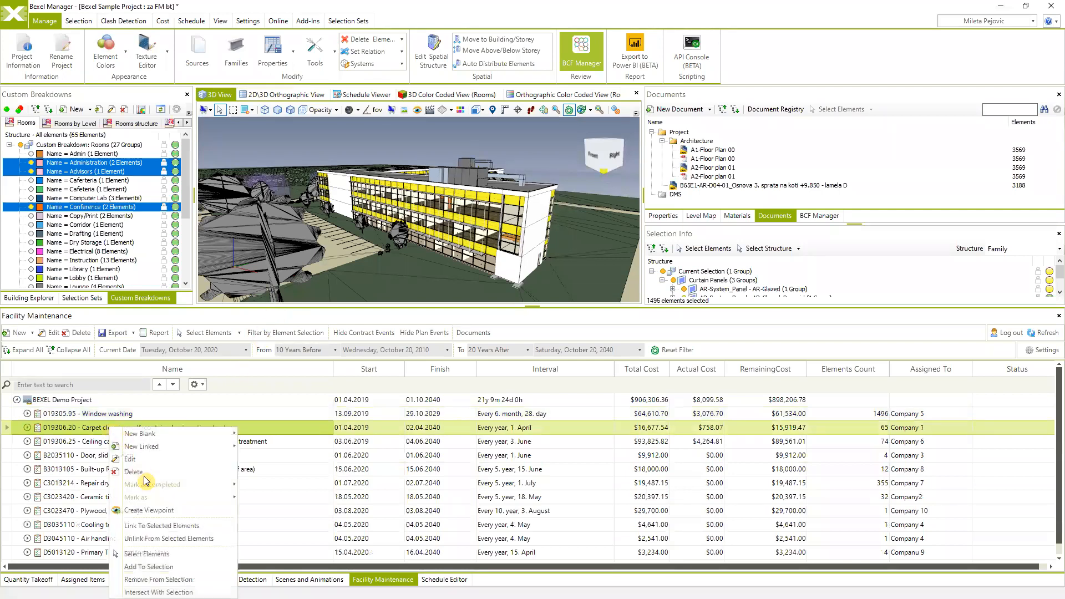
pyautogui.click(155, 555)
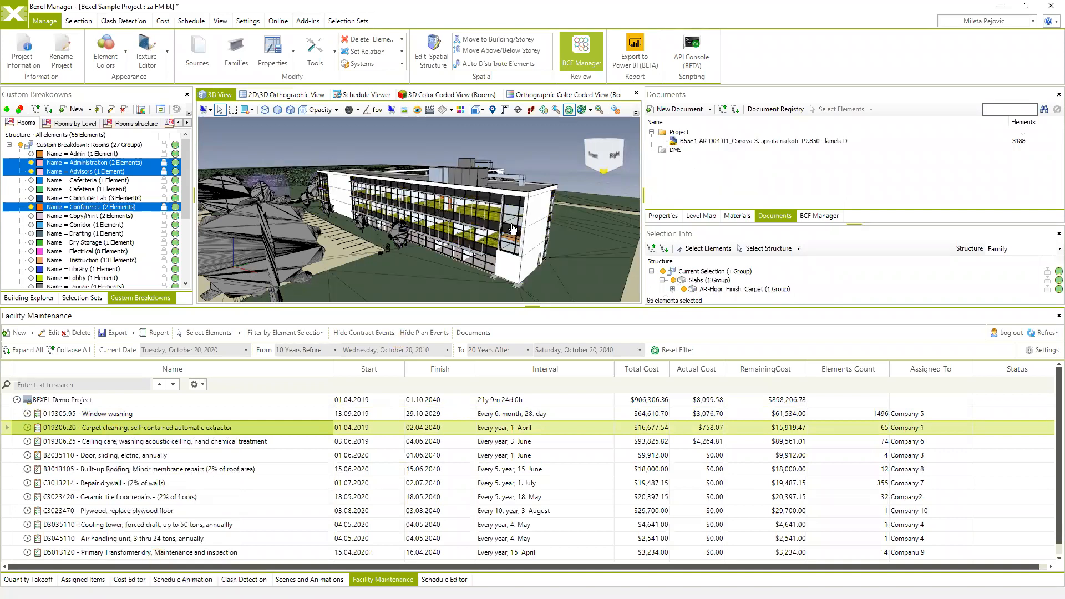
pyautogui.moveTo(487, 222); pyautogui.dragTo(447, 231)
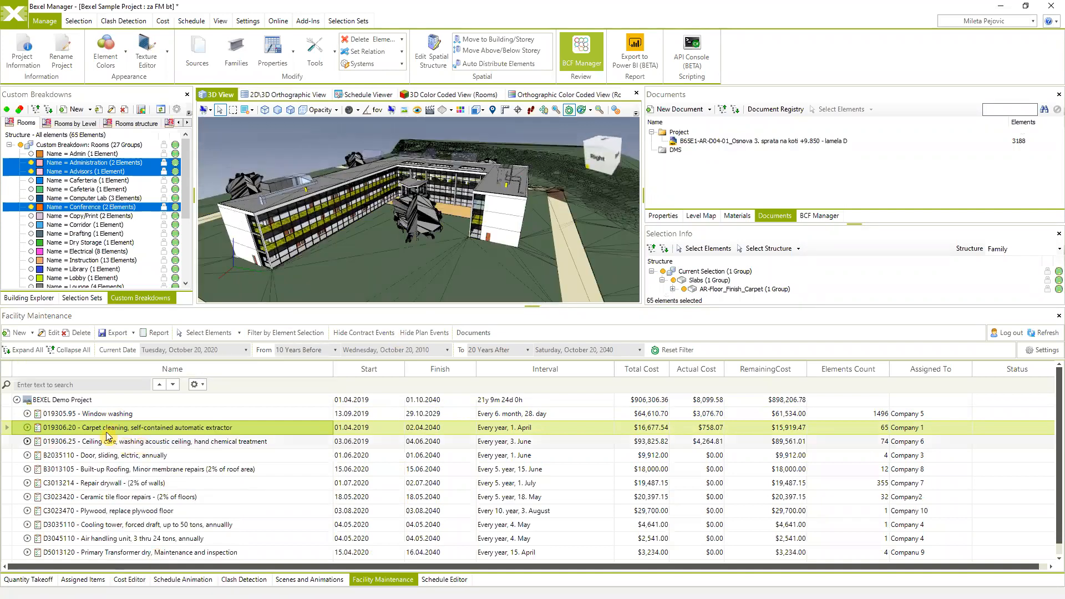
pyautogui.rightClick(298, 154)
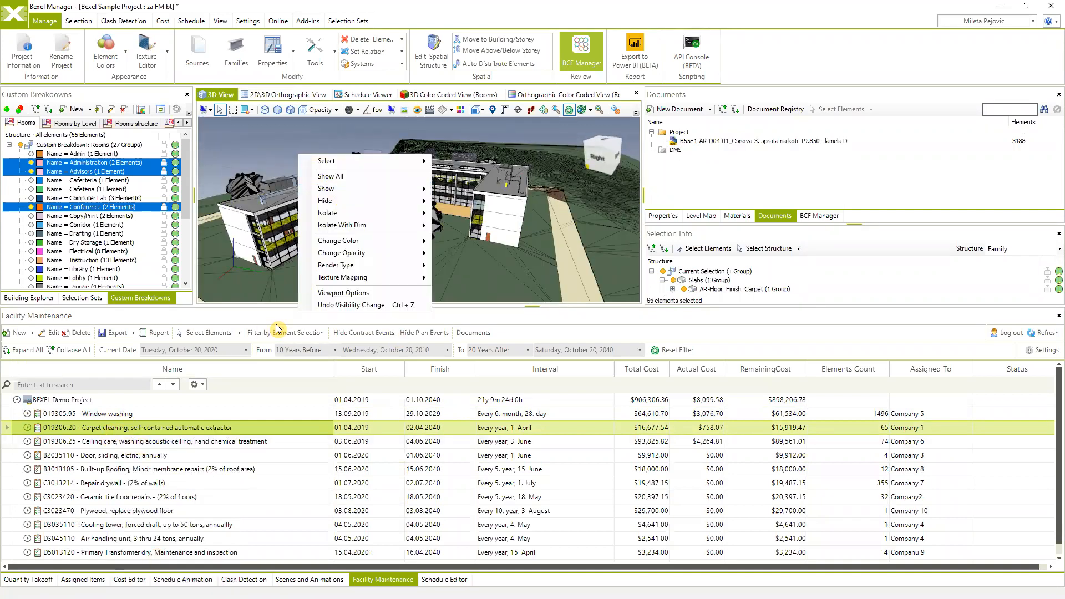
pyautogui.rightClick(101, 429)
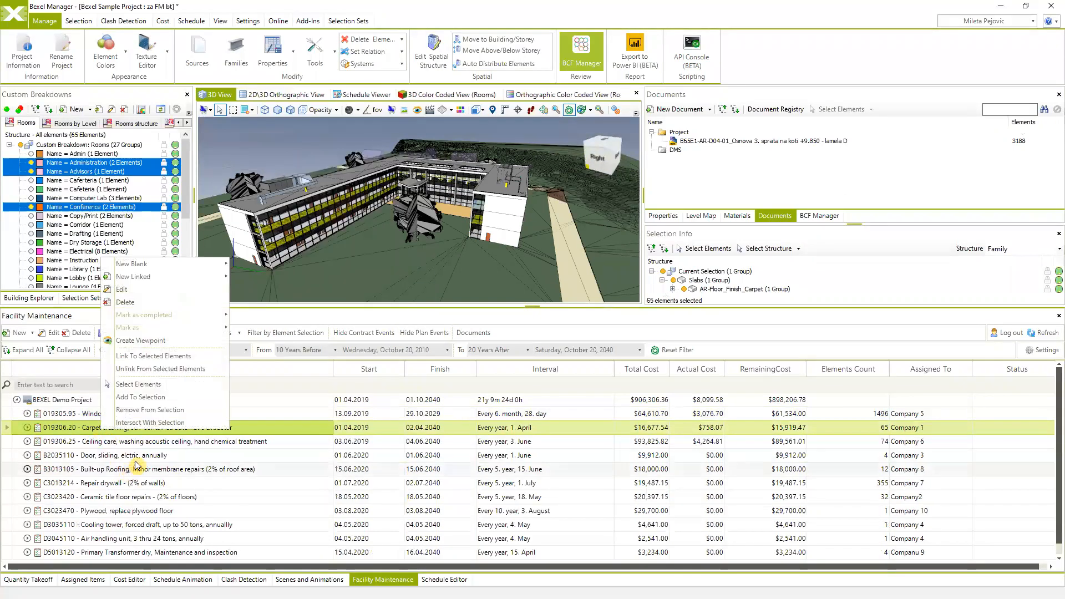
pyautogui.rightClick(282, 141)
pyautogui.moveTo(388, 206)
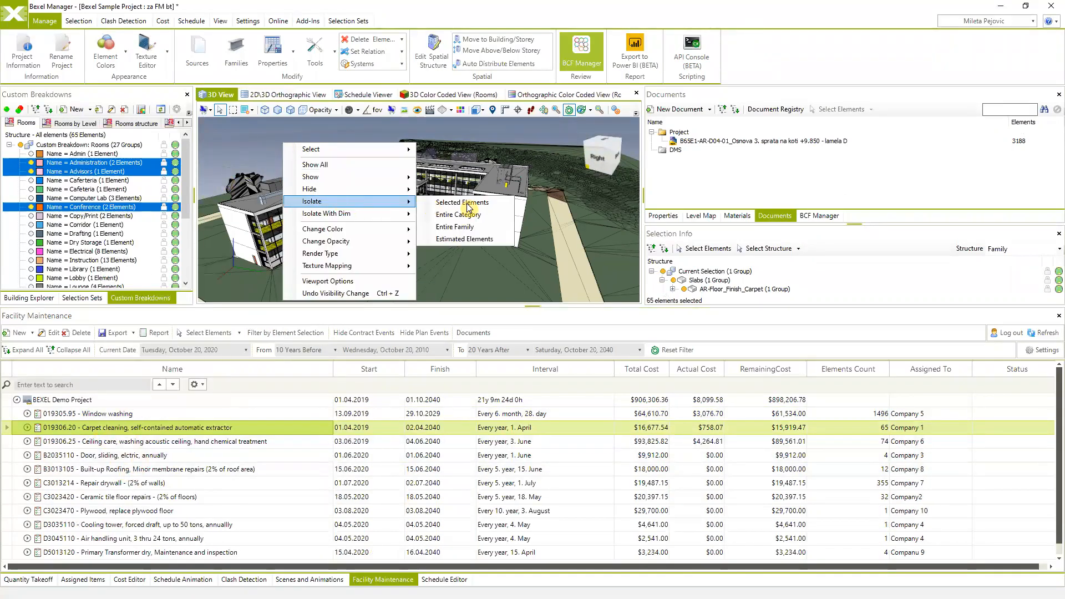
pyautogui.click(487, 202)
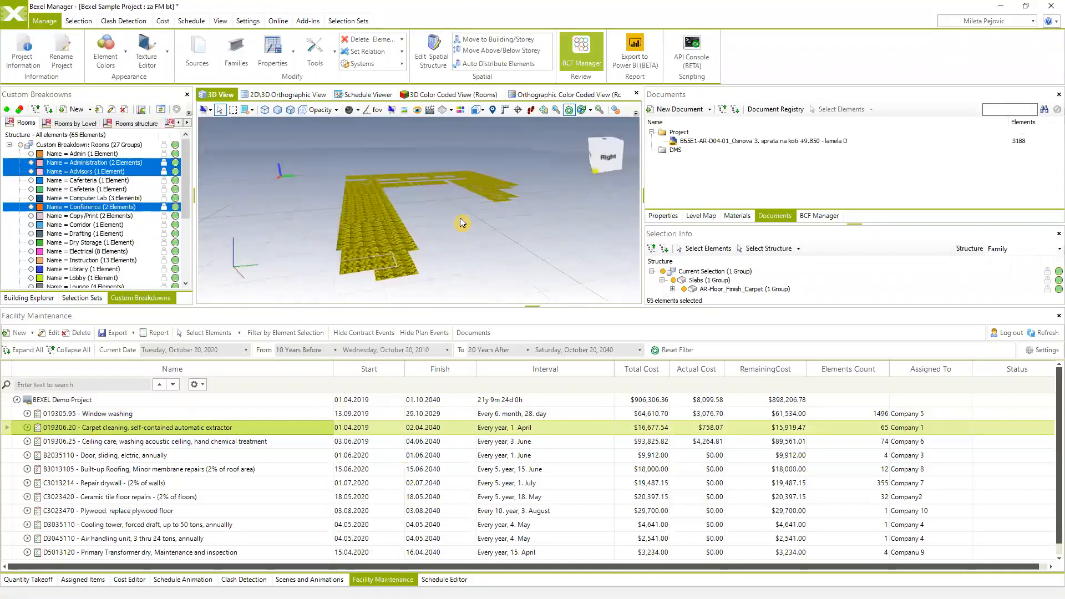
# - Show the whole building again and select the rooftop air handling unit
pyautogui.click(297, 210)
pyautogui.rightClick(268, 243)
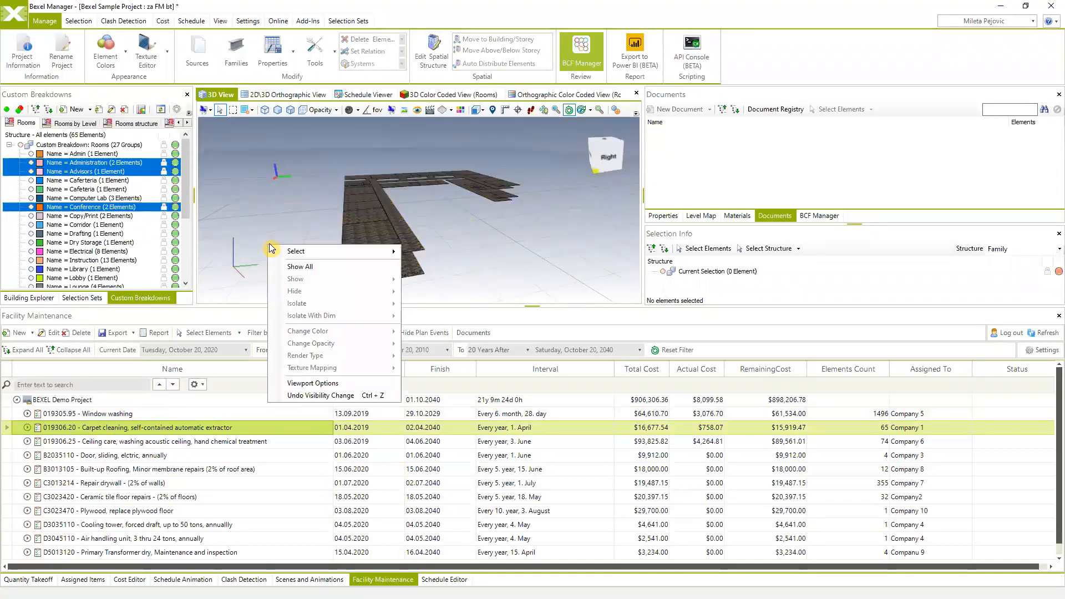
pyautogui.click(305, 269)
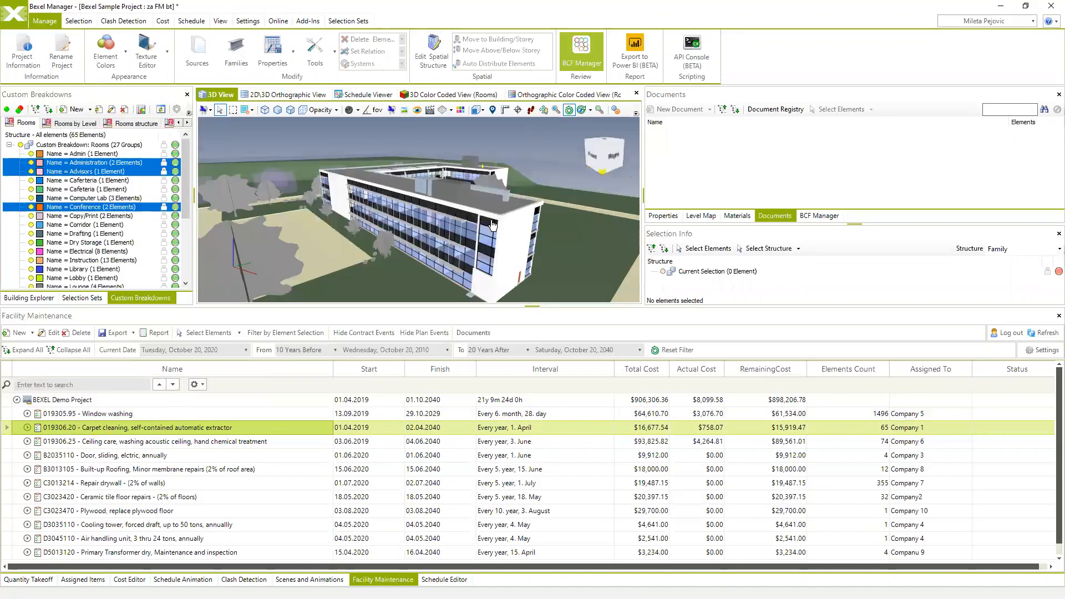
pyautogui.click(453, 186)
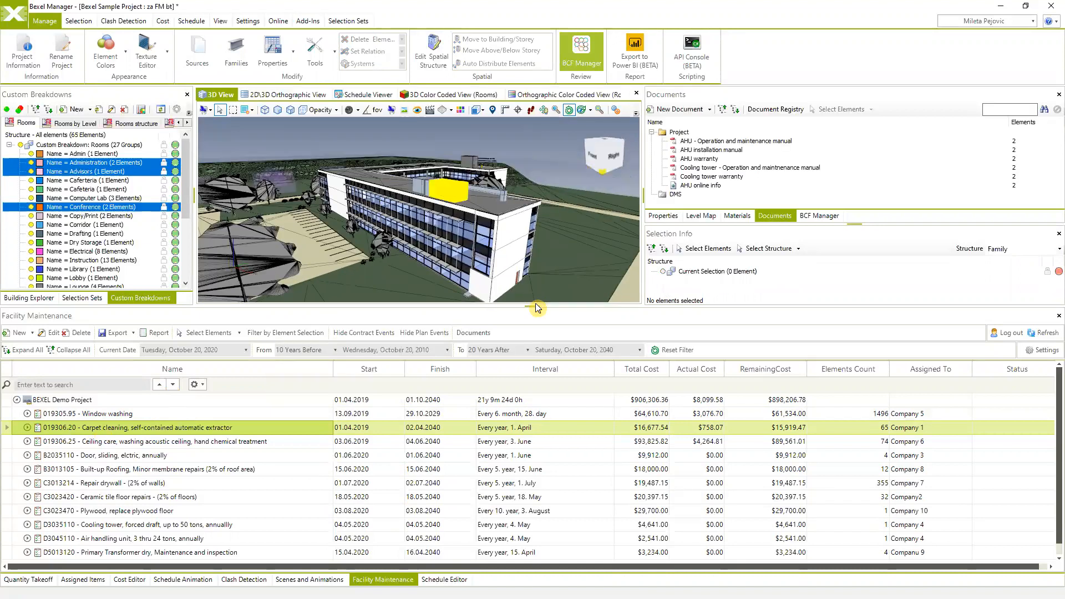
pyautogui.scroll(-4, 529, 253)
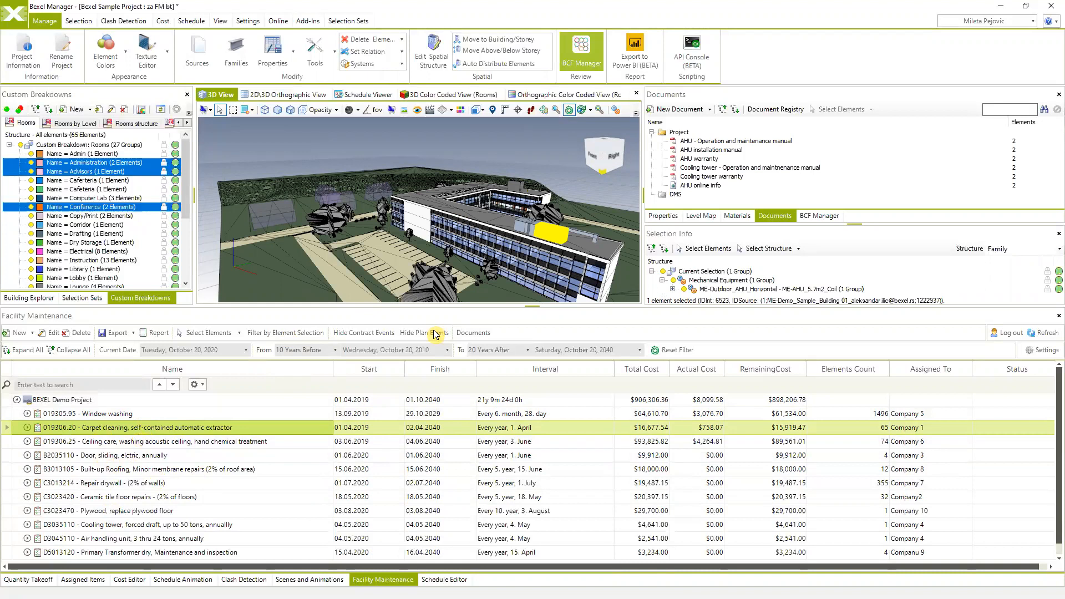
pyautogui.scroll(-3, 498, 260)
pyautogui.scroll(3, 497, 243)
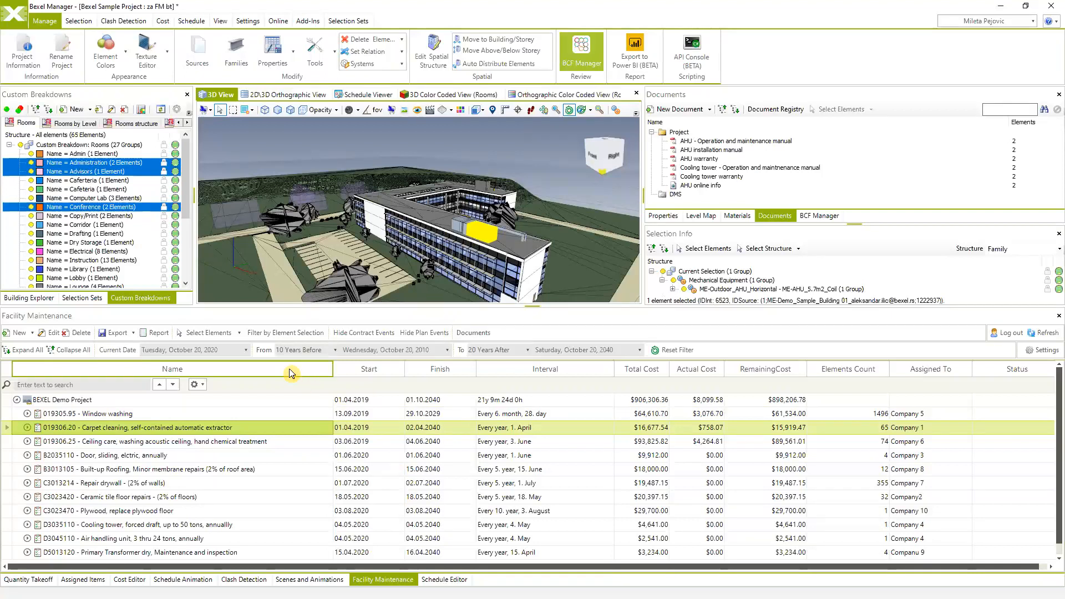
pyautogui.click(278, 334)
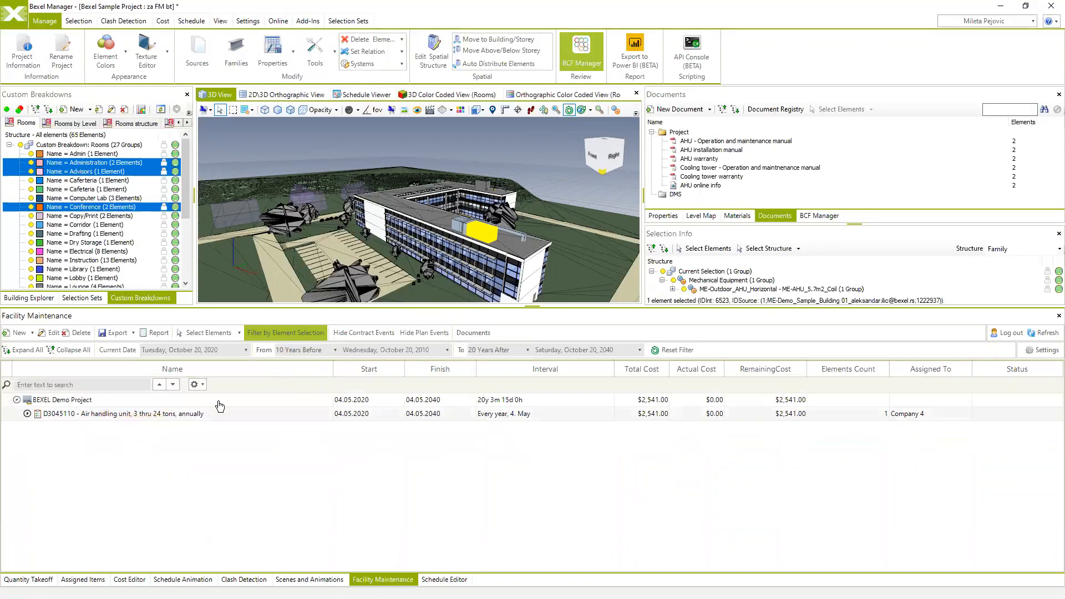
pyautogui.moveTo(511, 242); pyautogui.dragTo(483, 232, button='middle')
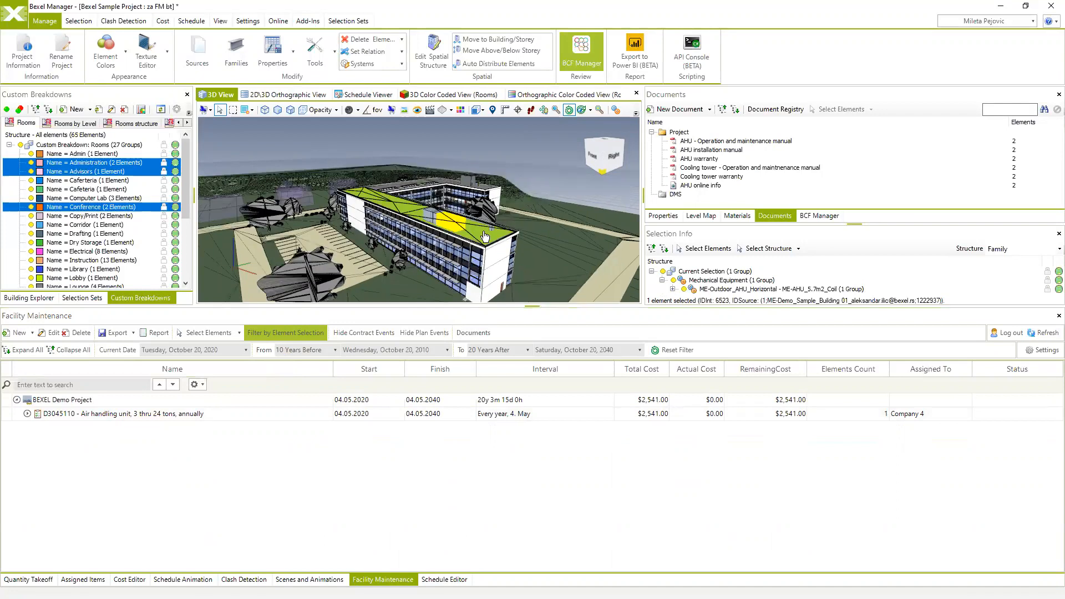
pyautogui.click(27, 413)
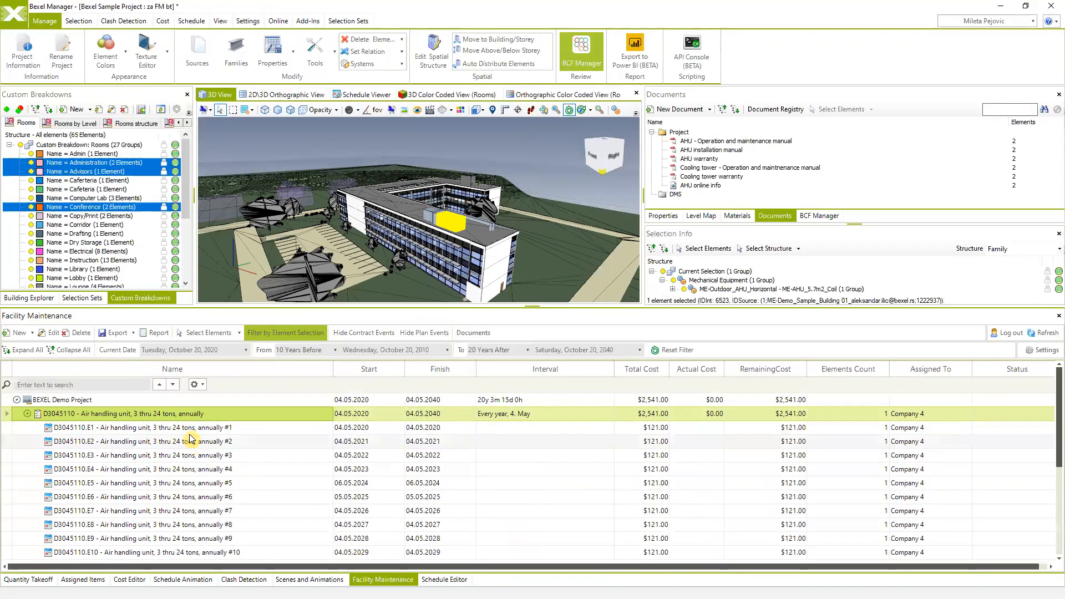
pyautogui.click(28, 414)
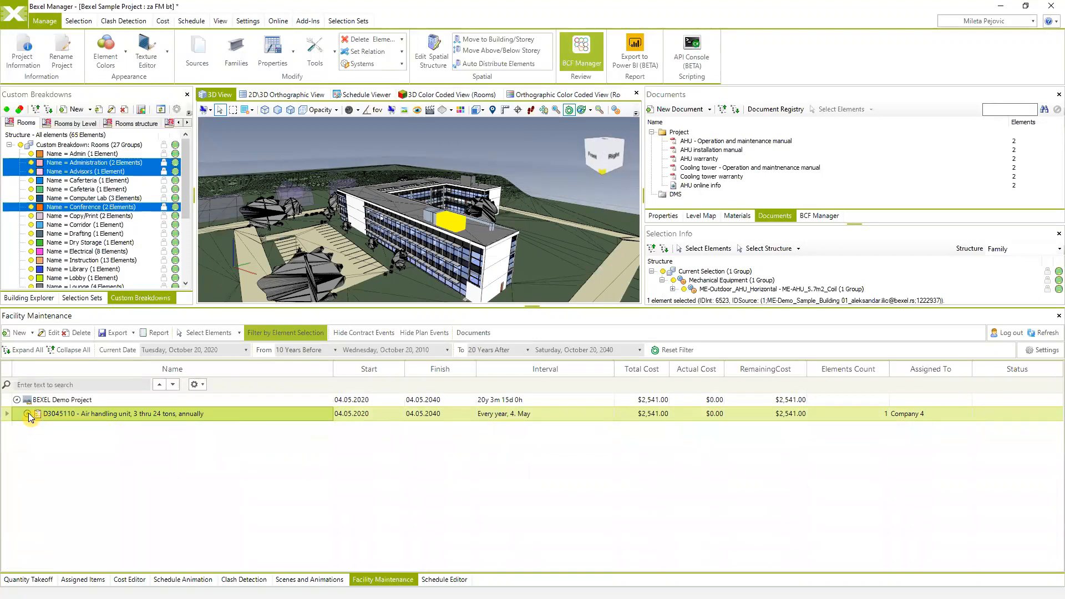
pyautogui.click(305, 336)
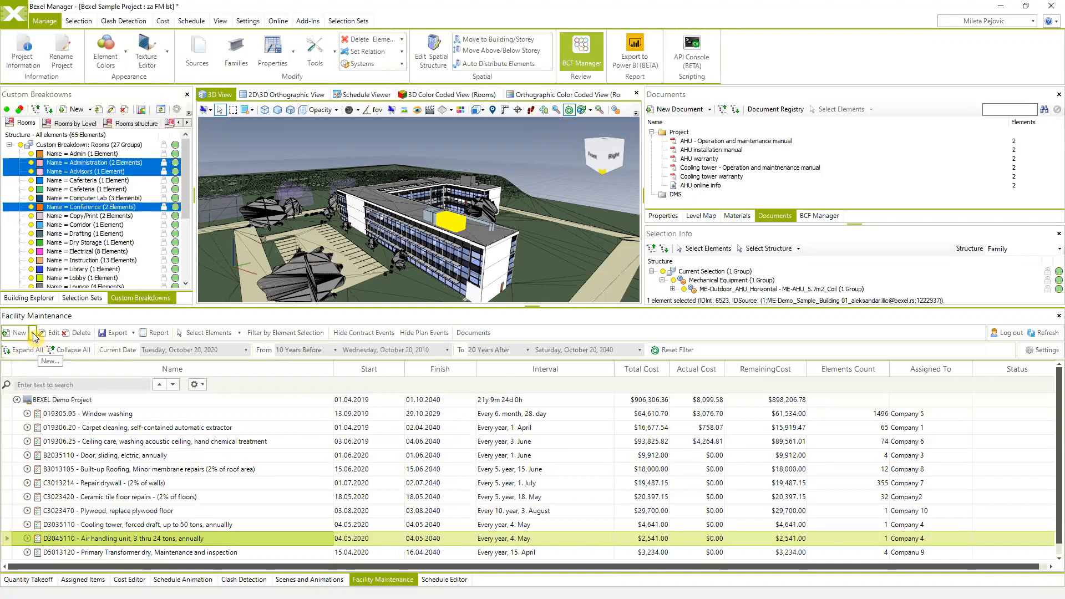
# - Select the BEXEL Demo Project root and view the options for a new plan item
pyautogui.click(53, 400)
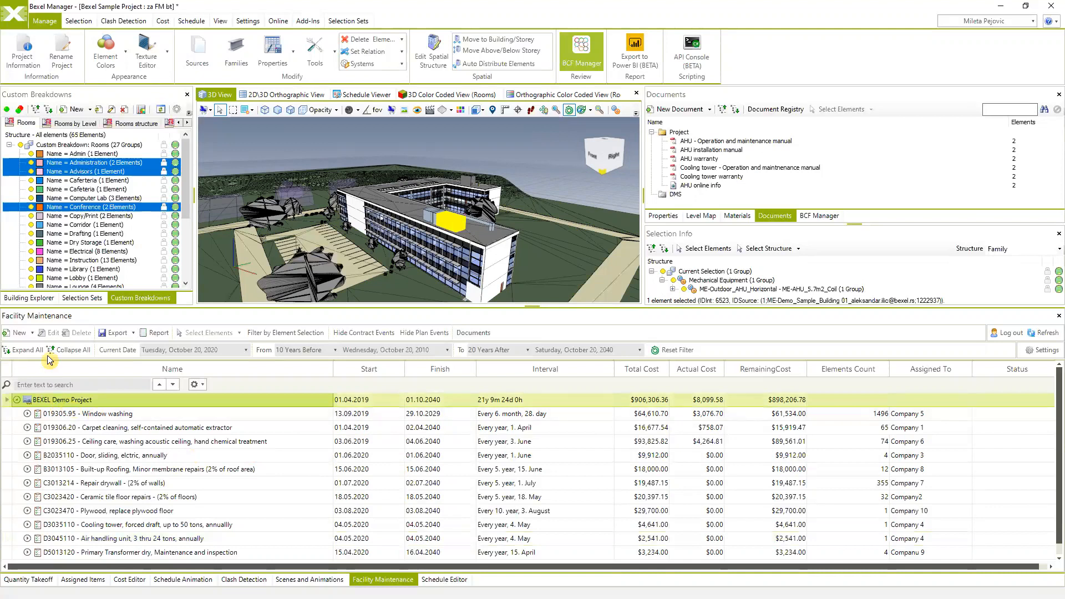
pyautogui.click(33, 334)
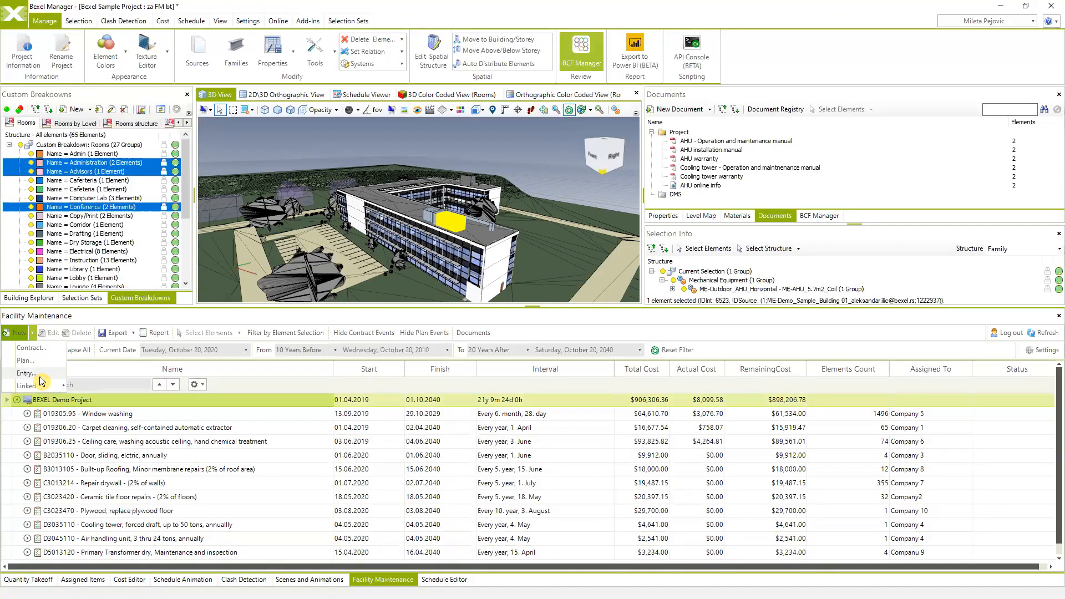
pyautogui.moveTo(32, 384)
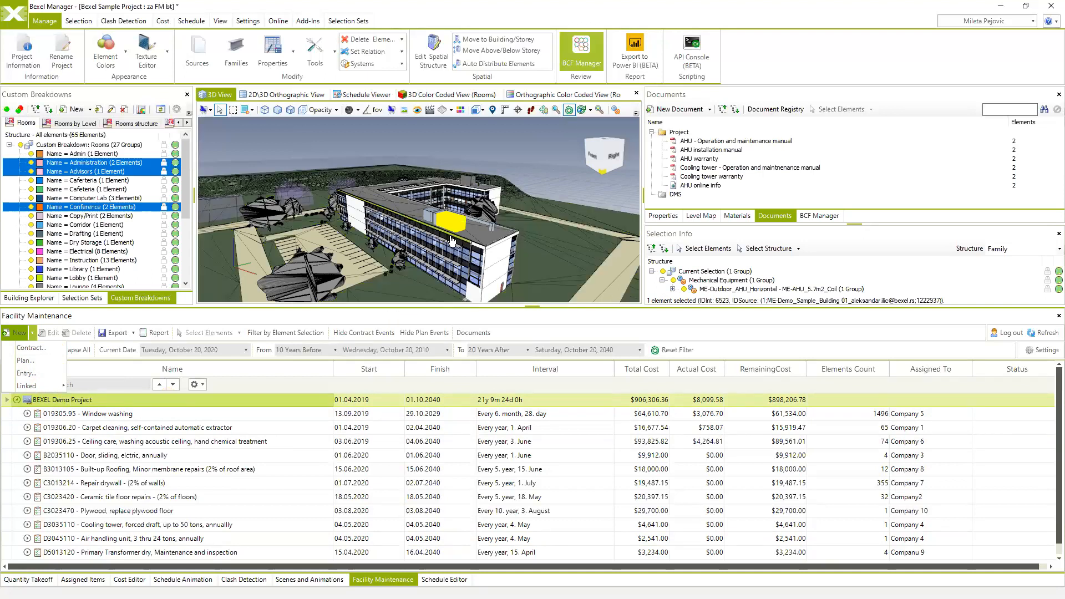
# - Add facade wall panels from all sides of the building until 13 are selected
pyautogui.moveTo(544, 201); pyautogui.dragTo(451, 195)
pyautogui.click(451, 195)
pyautogui.moveTo(457, 233); pyautogui.dragTo(484, 176)
pyautogui.keyDown('ctrl'); pyautogui.click(328, 180); pyautogui.keyUp('ctrl')
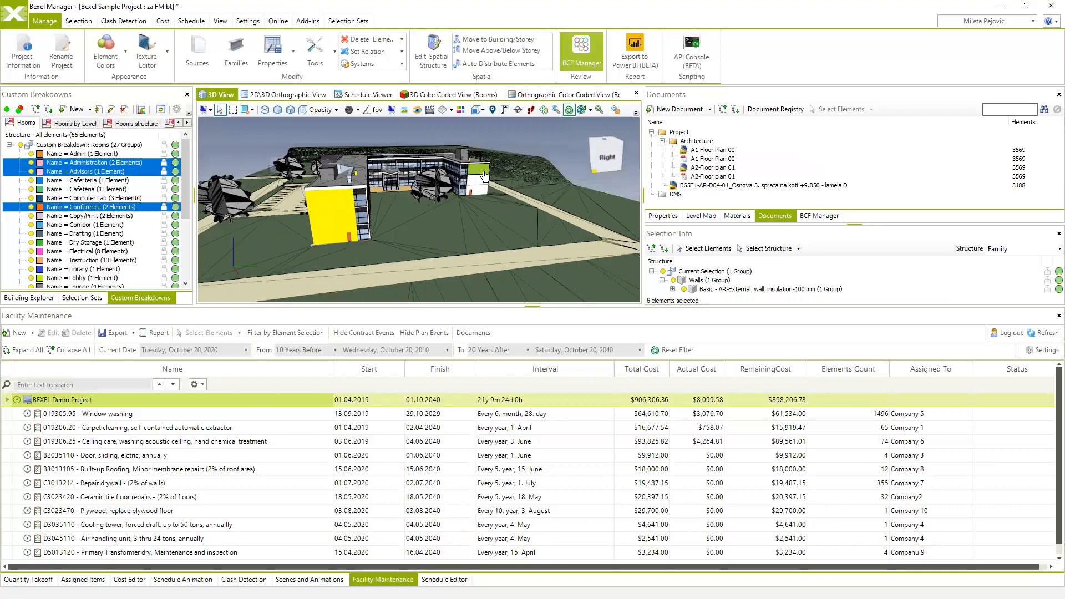
pyautogui.moveTo(414, 214); pyautogui.dragTo(387, 216)
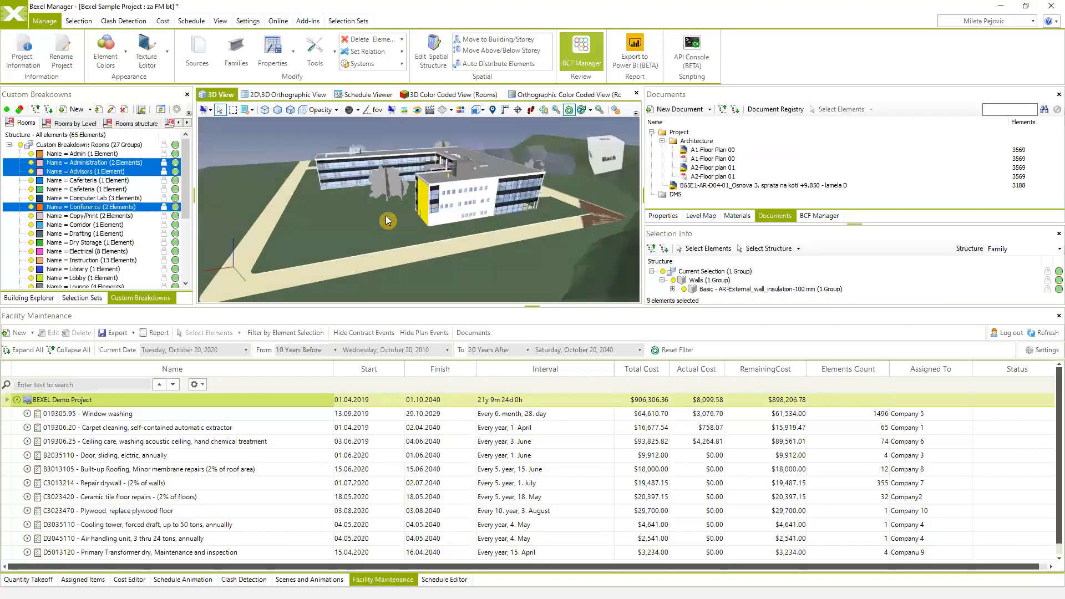
pyautogui.keyDown('ctrl'); pyautogui.click(464, 189); pyautogui.keyUp('ctrl')
pyautogui.keyDown('ctrl'); pyautogui.click(462, 207); pyautogui.keyUp('ctrl')
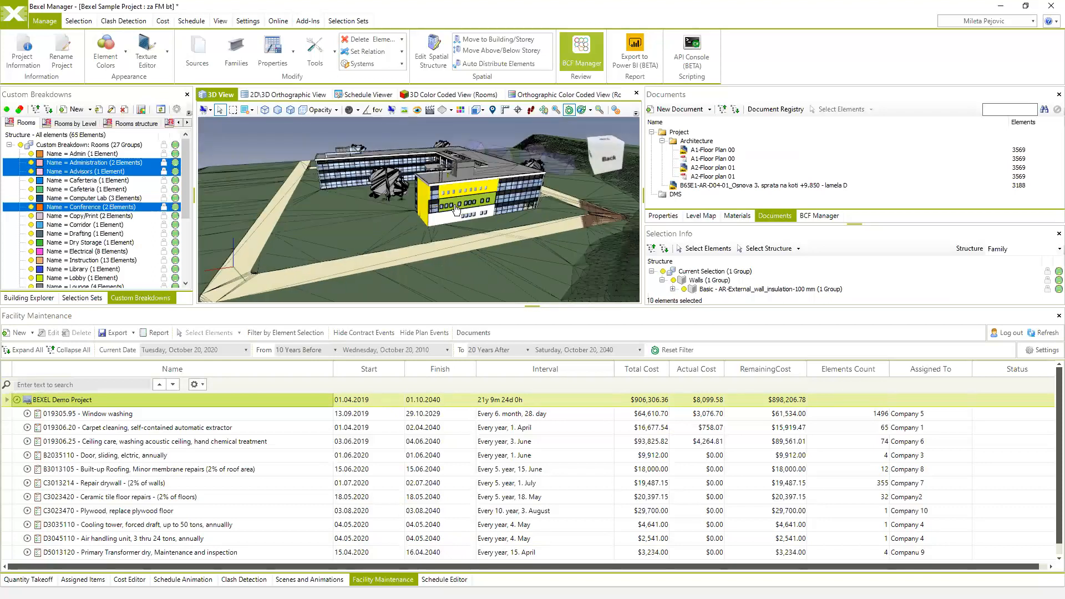
pyautogui.moveTo(418, 239); pyautogui.dragTo(470, 234)
pyautogui.keyDown('ctrl'); pyautogui.click(469, 224); pyautogui.keyUp('ctrl')
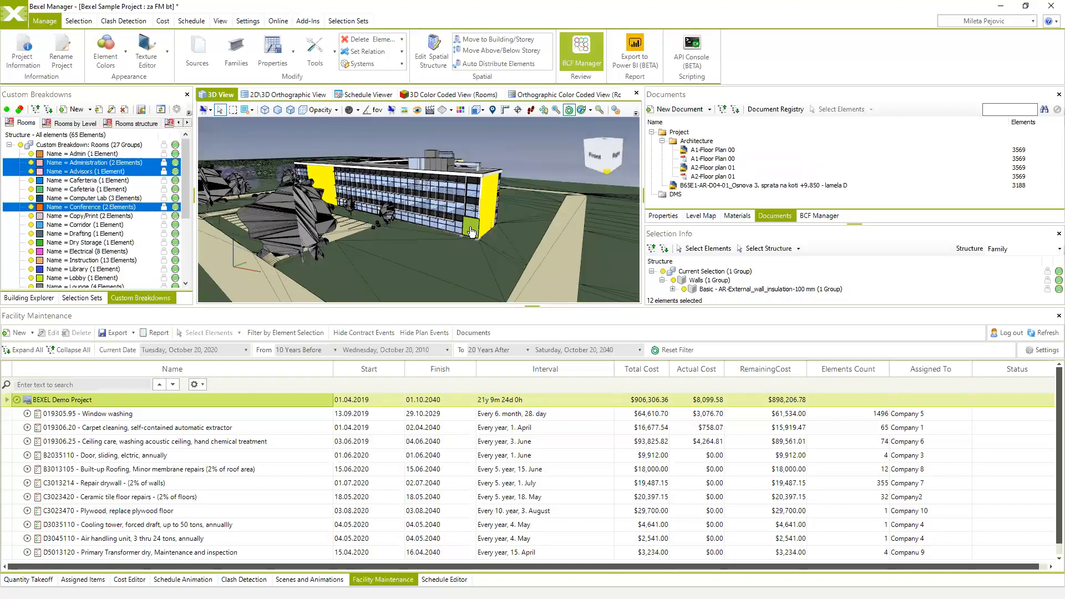
pyautogui.keyDown('ctrl'); pyautogui.click(464, 232); pyautogui.keyUp('ctrl')
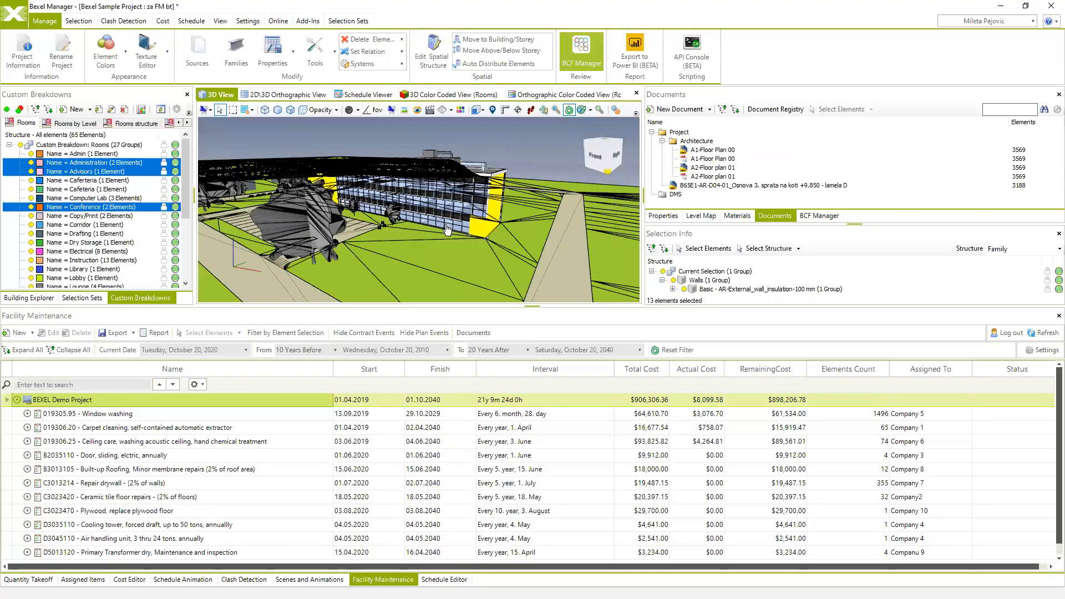
pyautogui.click(32, 334)
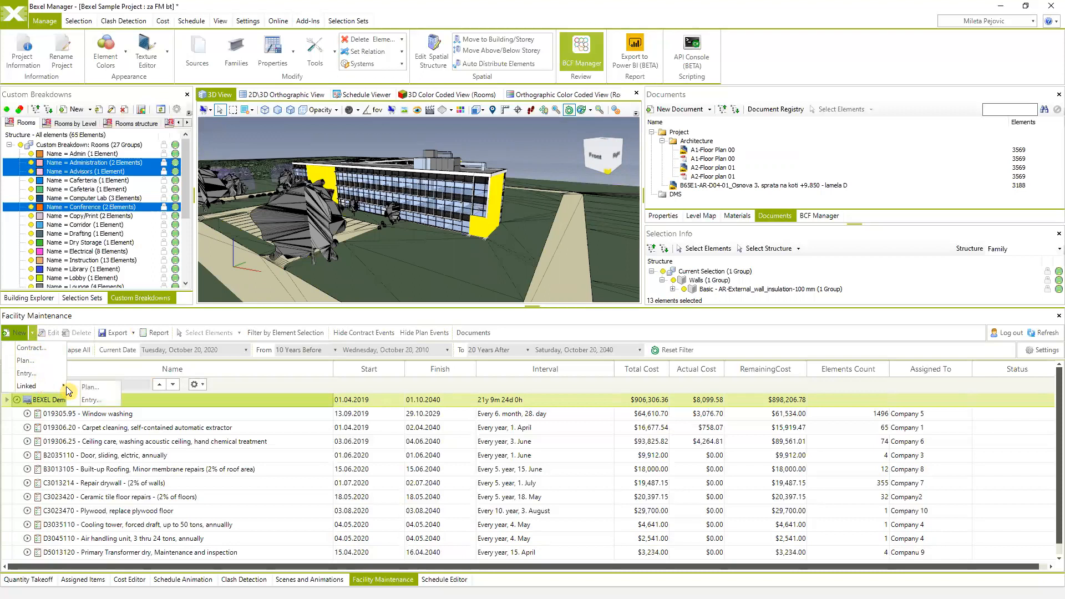
# - Create a linked plan with code 0101, named Facade wall cleaning, assigned to Company 22
pyautogui.click(105, 387)
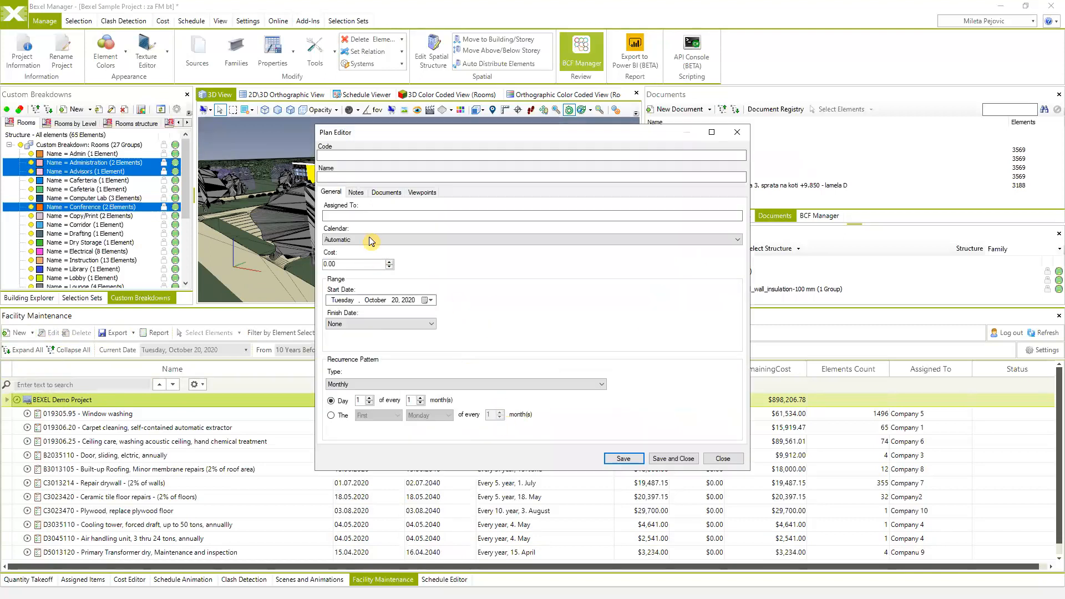
pyautogui.click(349, 156)
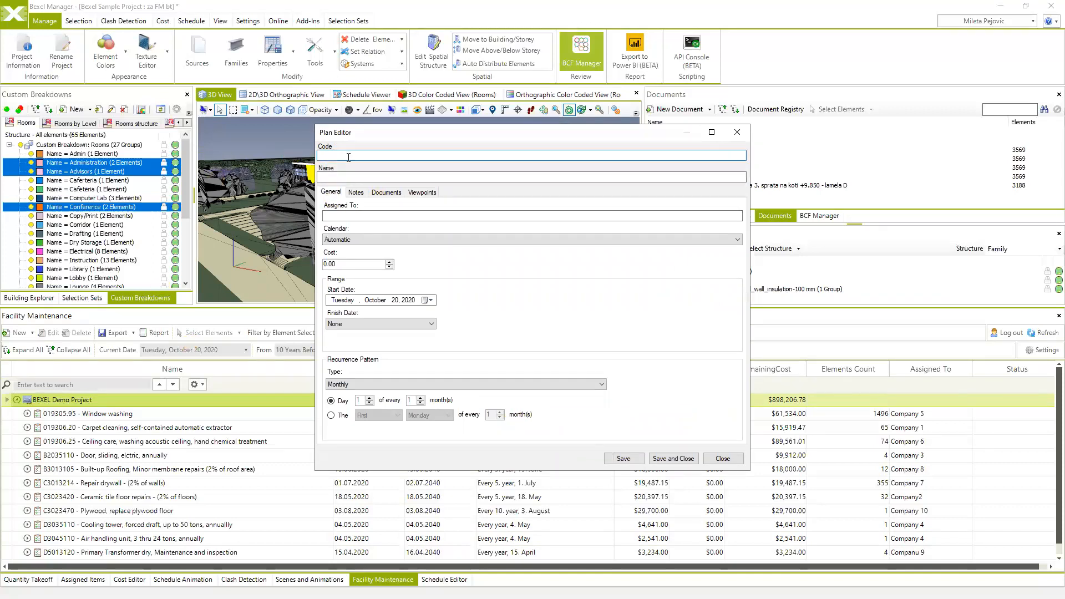
pyautogui.write('0101')
pyautogui.click(359, 179)
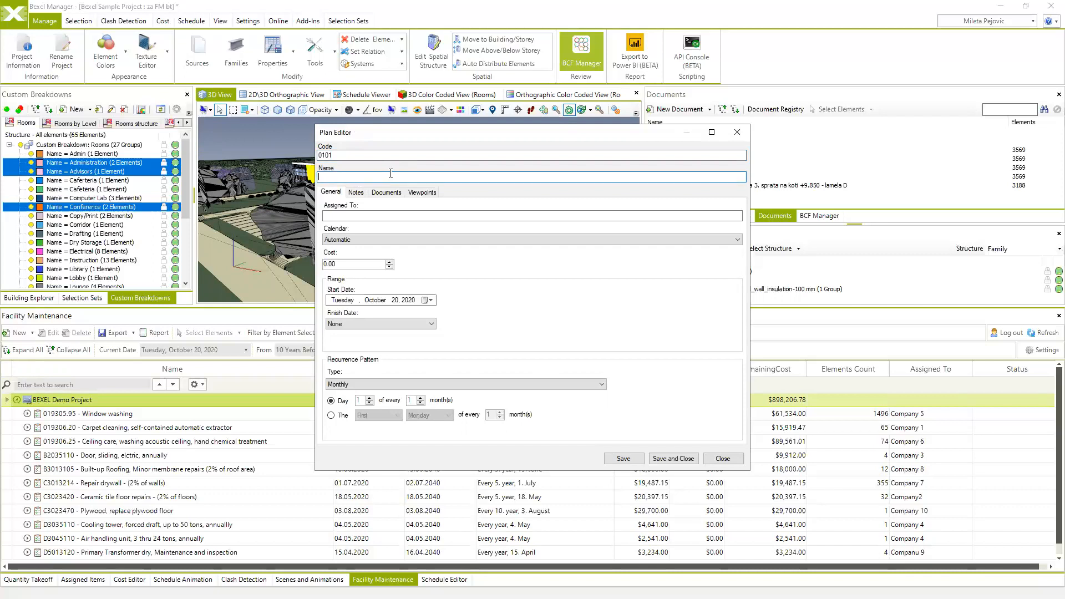
pyautogui.write('Facade cleaningwall')
pyautogui.click(364, 216)
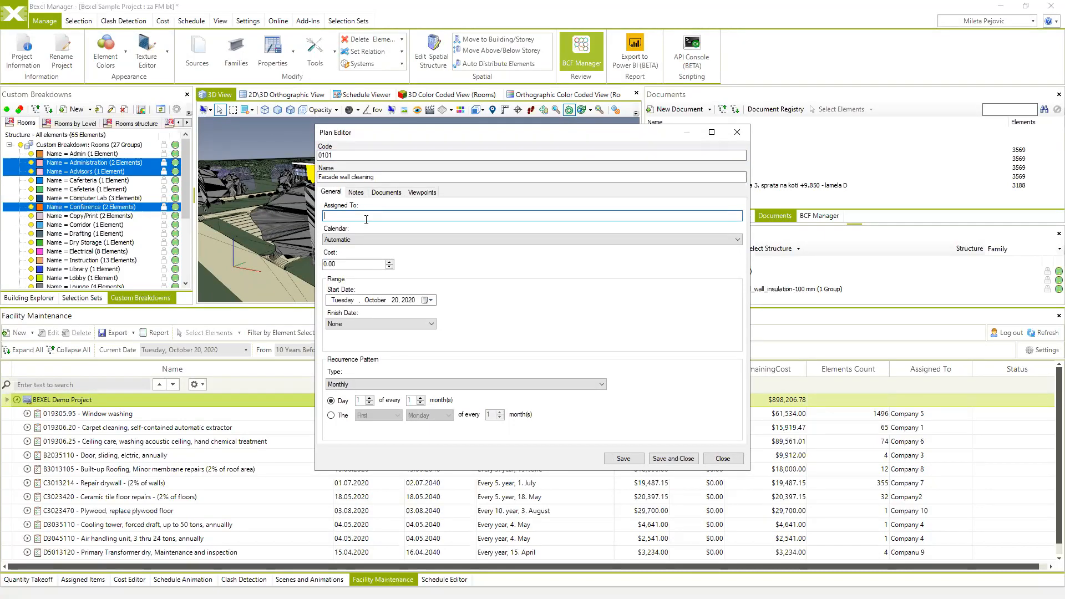
pyautogui.write('Company 22')
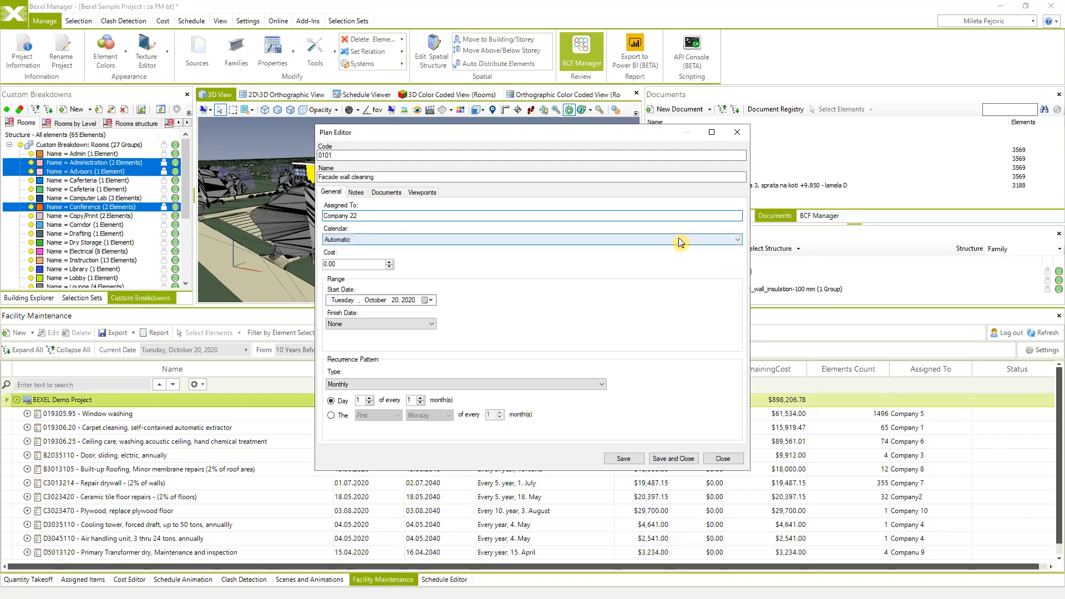
# - Choose the 5 days calendar for the plan and select the Cost value for replacement
pyautogui.click(737, 240)
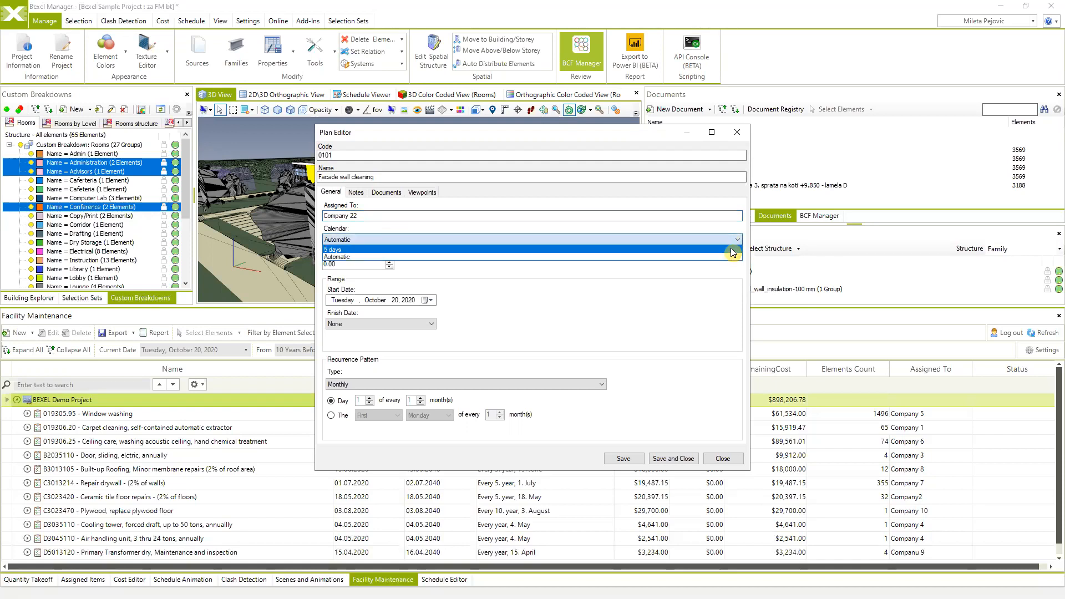
pyautogui.click(733, 251)
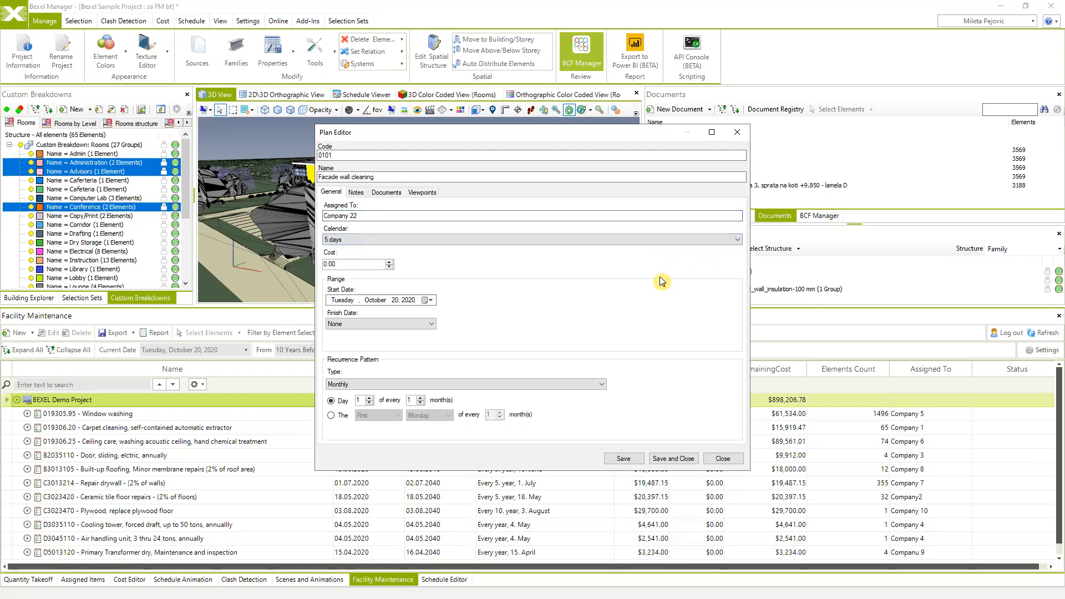
pyautogui.click(736, 242)
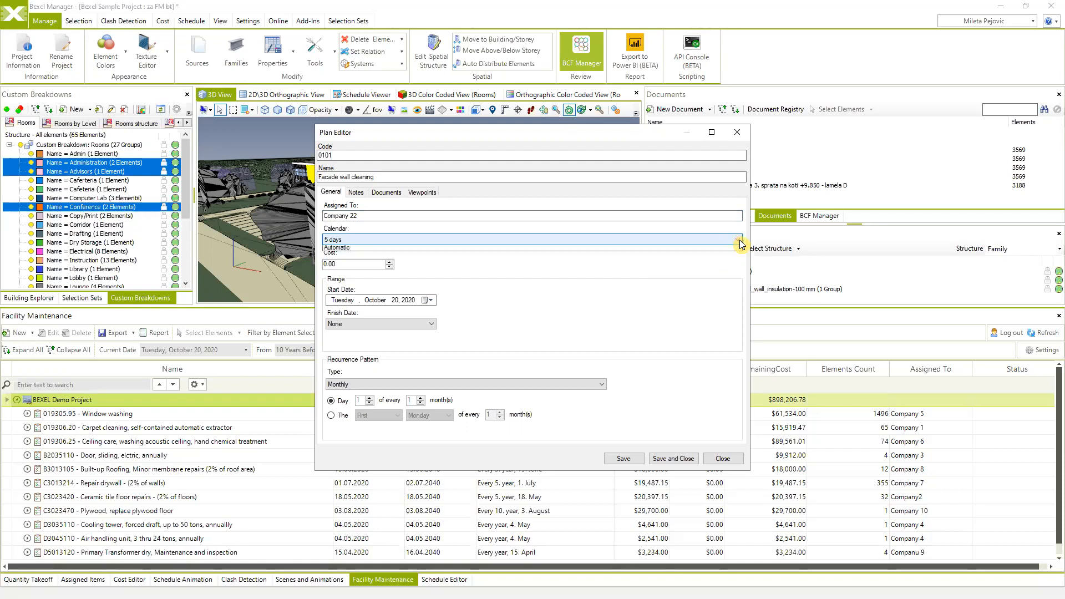
pyautogui.click(683, 279)
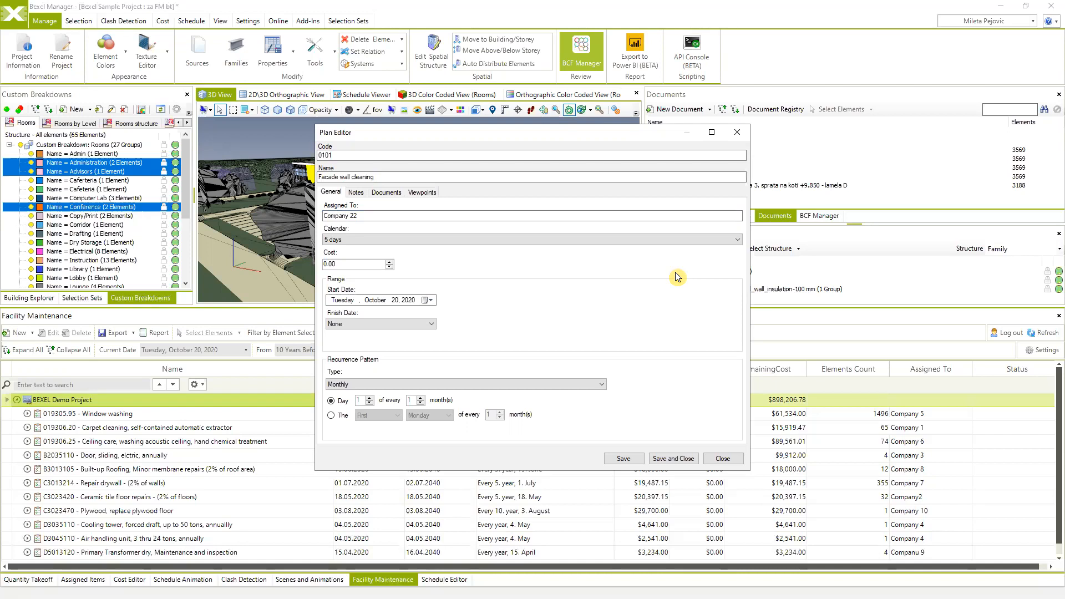
pyautogui.moveTo(364, 264); pyautogui.dragTo(317, 271)
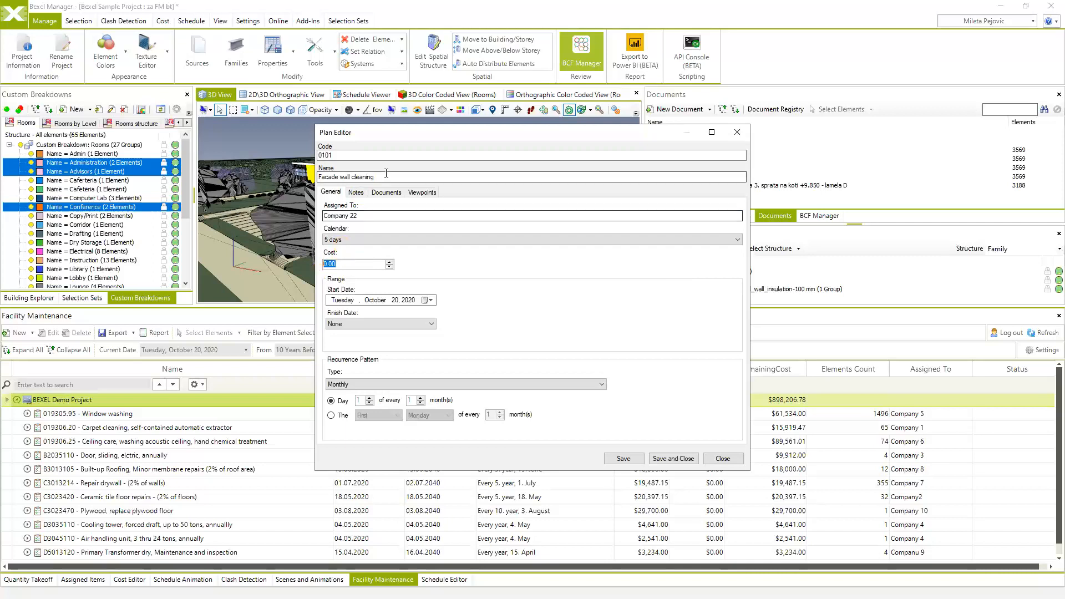
pyautogui.moveTo(553, 138); pyautogui.dragTo(441, 144)
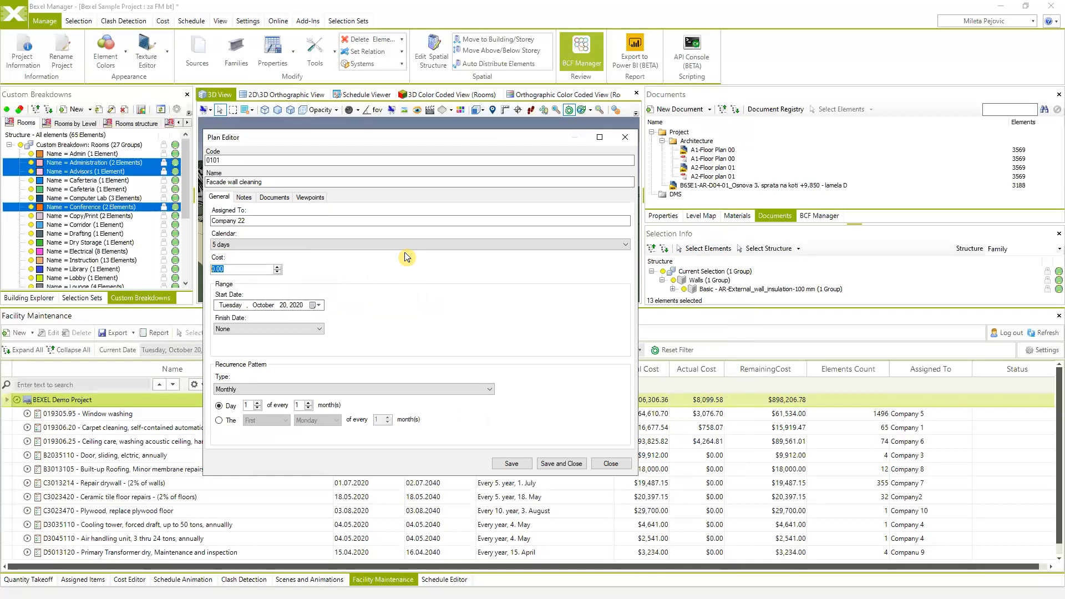
# - Enter a plan cost of 1500.00
pyautogui.write('150')
pyautogui.click(349, 308)
pyautogui.moveTo(233, 270); pyautogui.dragTo(199, 272)
# - Set the start date to Thursday, October 1, 2020, leaving Finish Date as None
pyautogui.click(314, 305)
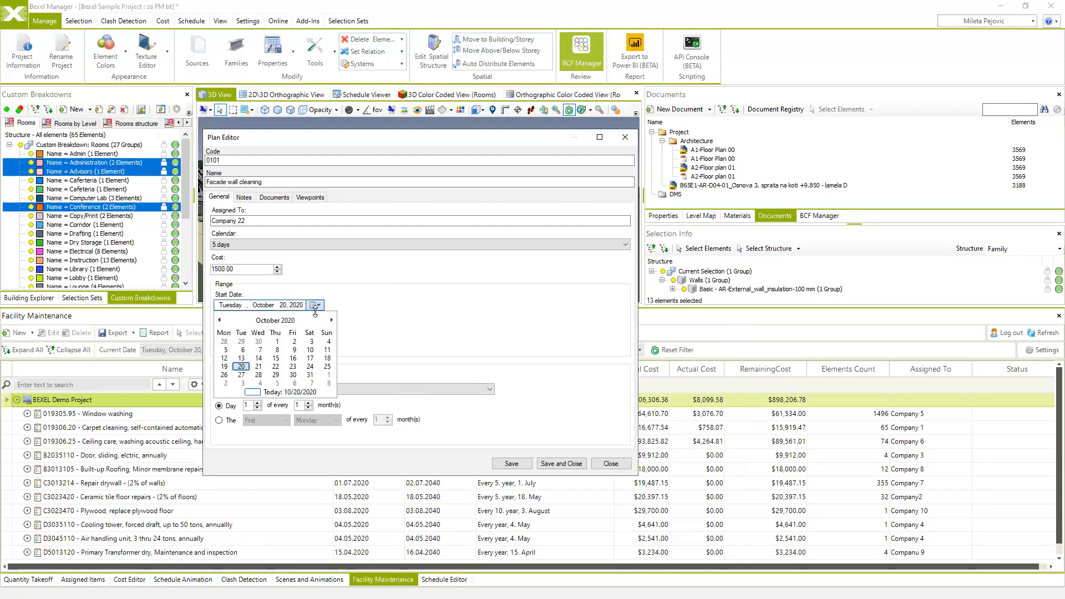
pyautogui.click(278, 342)
pyautogui.click(319, 330)
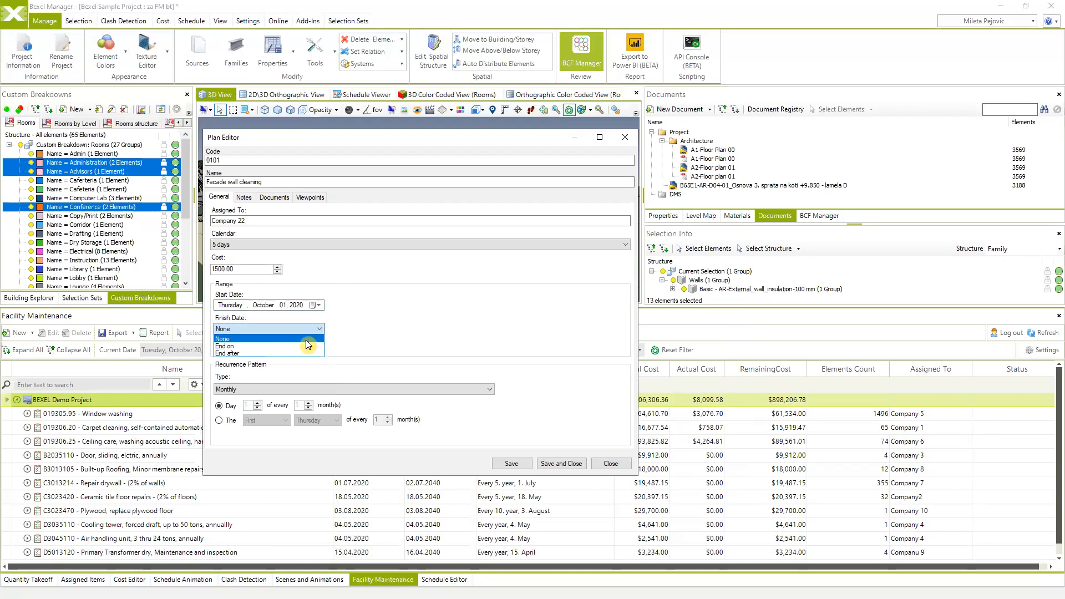
pyautogui.click(306, 339)
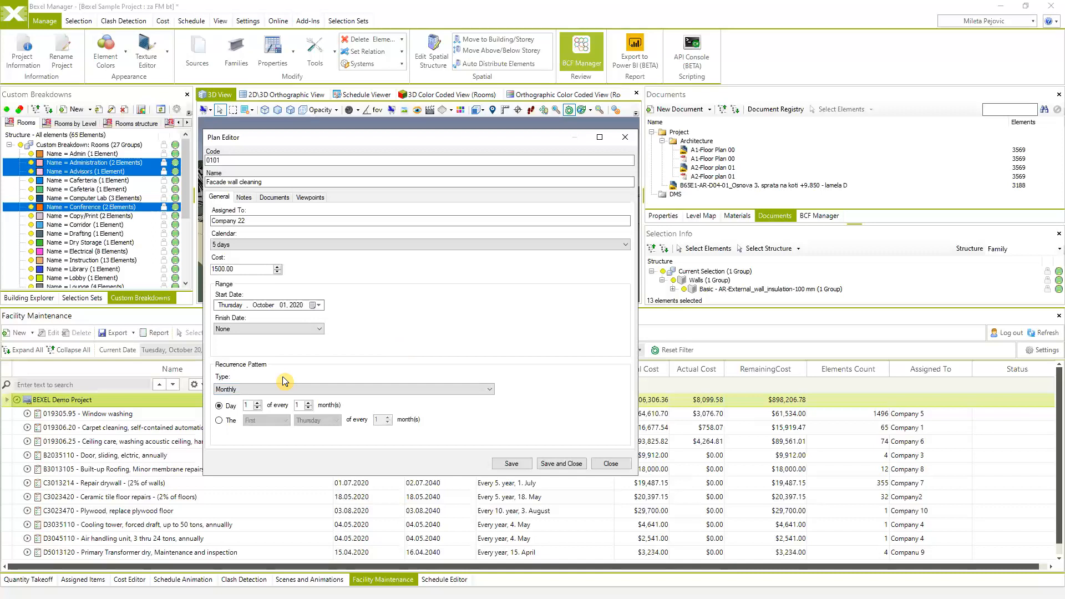
pyautogui.click(489, 390)
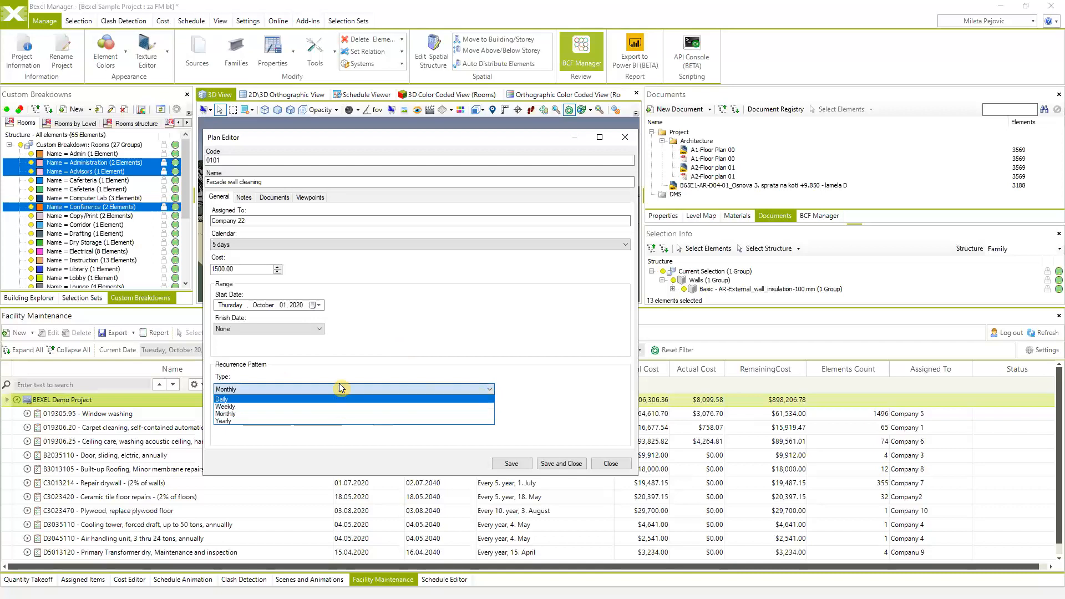
# - Make the plan recur yearly on the second Wednesday of October
pyautogui.click(284, 421)
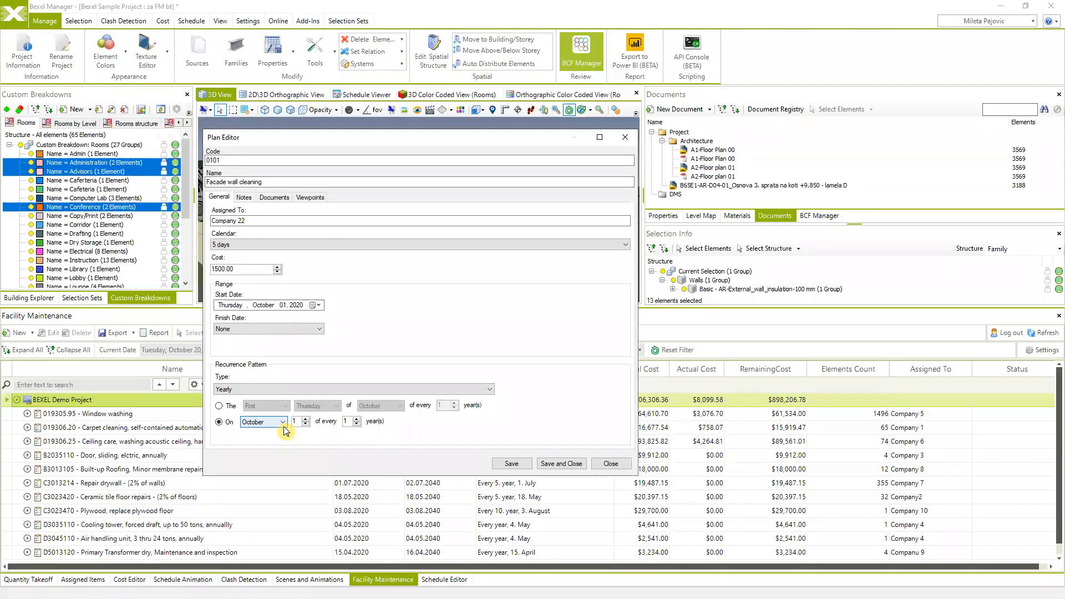
pyautogui.click(230, 407)
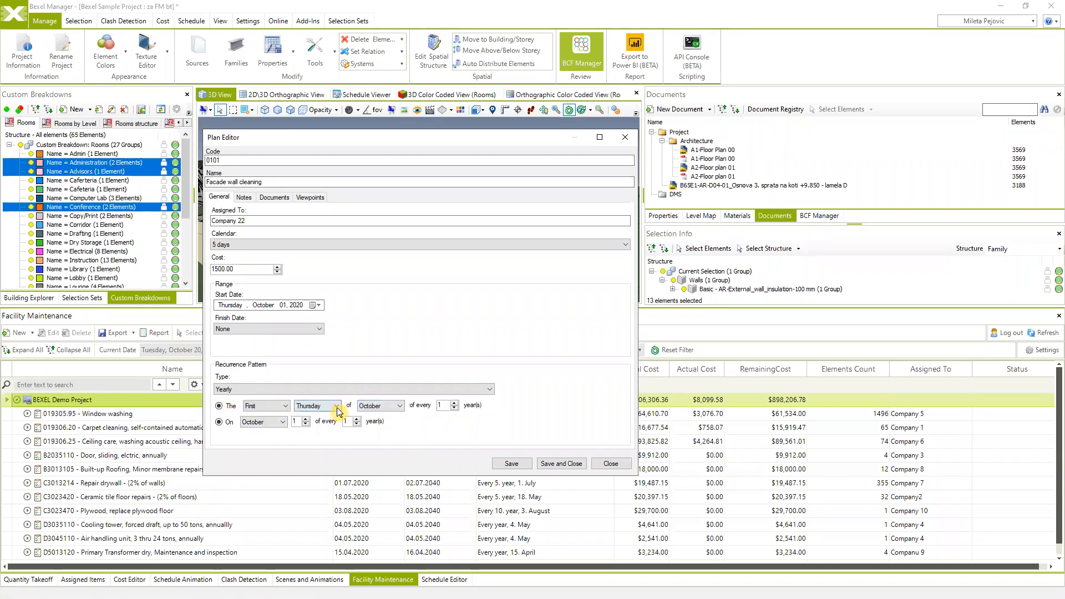
pyautogui.click(269, 406)
pyautogui.click(272, 423)
pyautogui.click(317, 406)
pyautogui.click(310, 439)
pyautogui.click(245, 197)
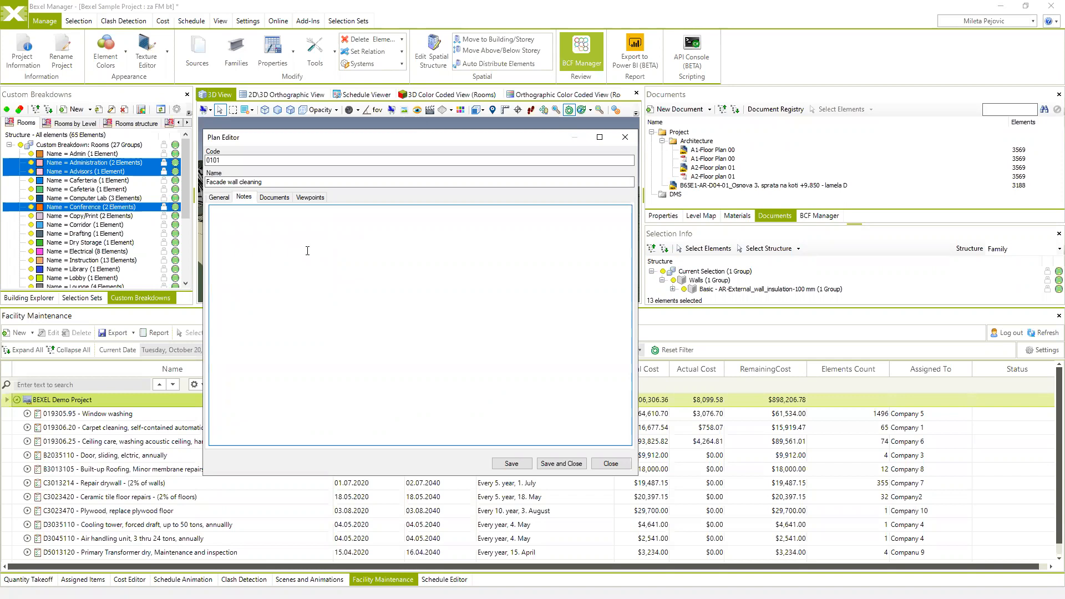
# - Enter 'Note' in the plan's notes
pyautogui.write('Notes')
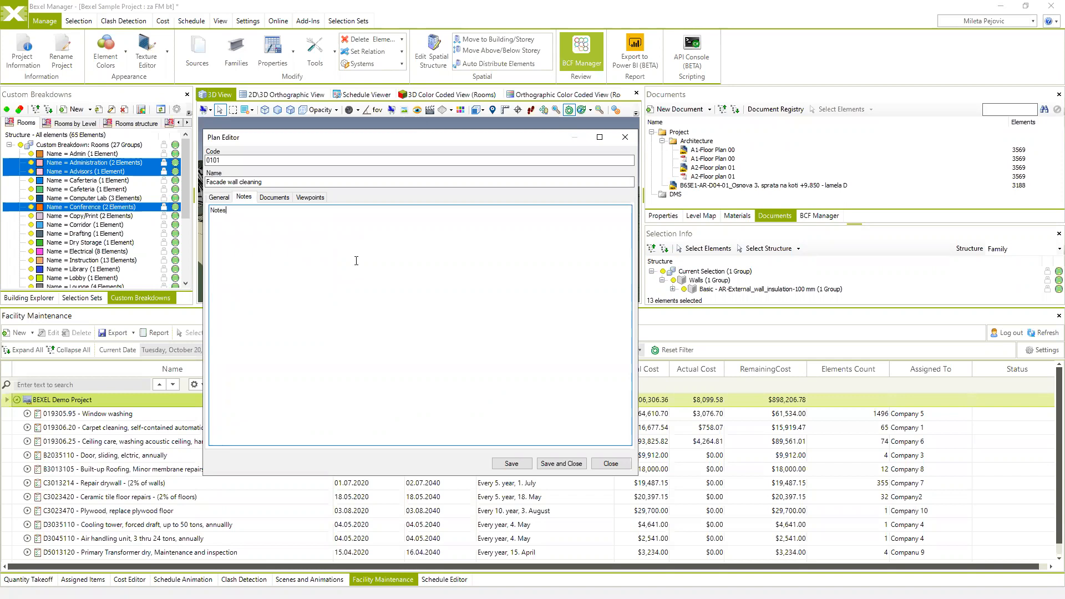
pyautogui.click(275, 197)
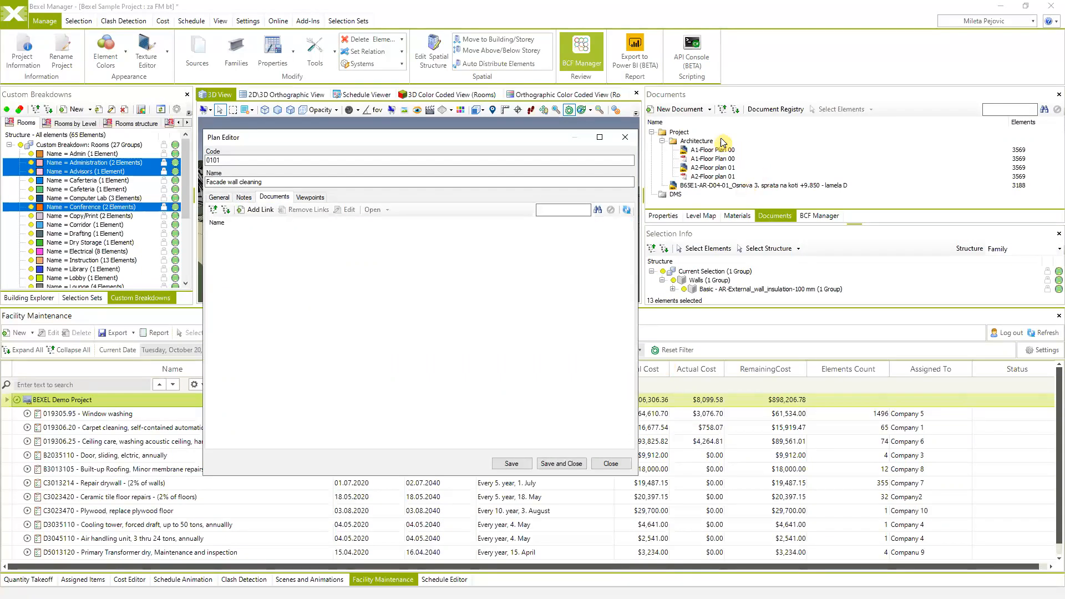
pyautogui.moveTo(552, 139); pyautogui.dragTo(519, 172)
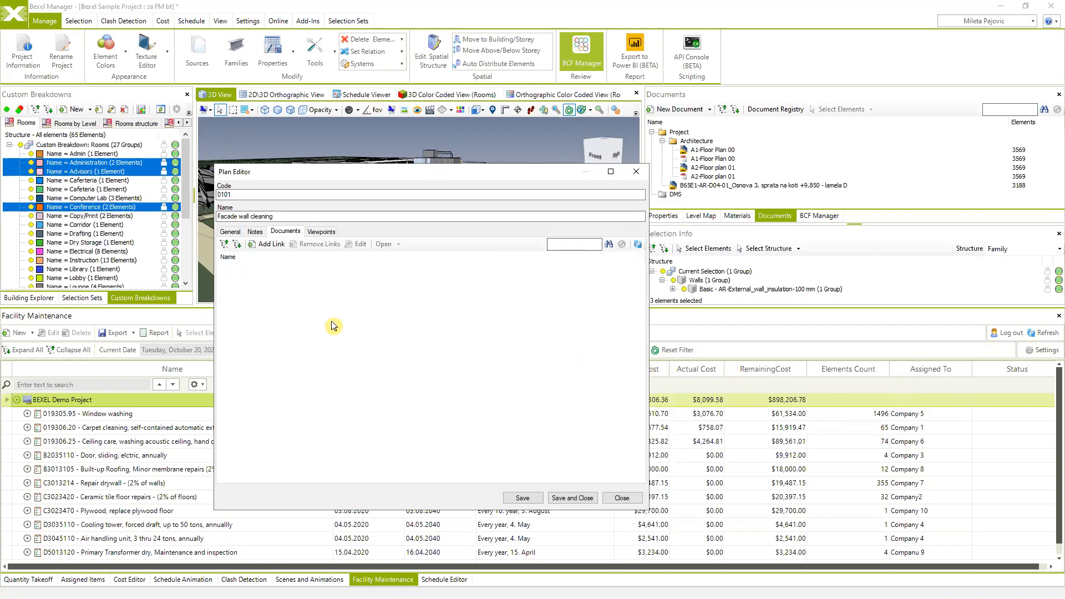
# - Link the cleaning and disinfection procedures PDF and DRYWALL GUIDE.pdf to the plan
pyautogui.click(272, 244)
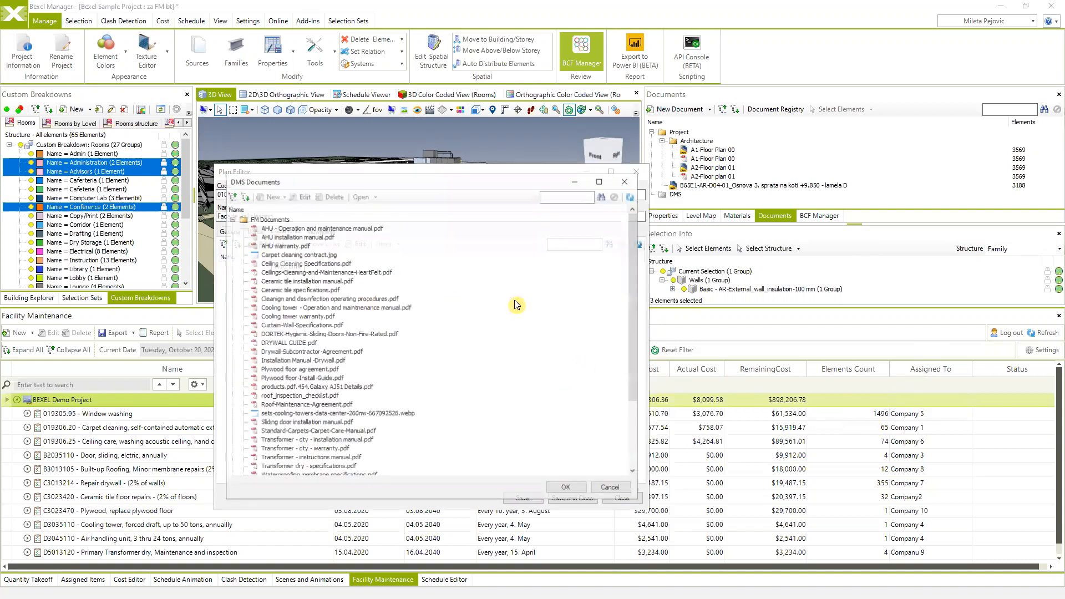
pyautogui.scroll(-5, 277, 313)
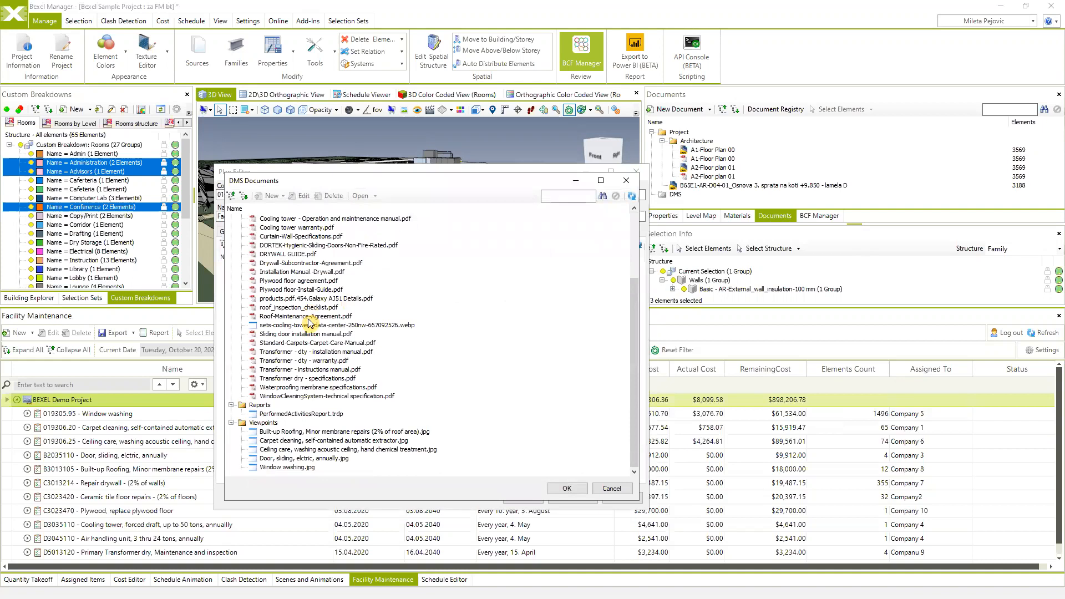
pyautogui.scroll(5, 275, 308)
pyautogui.click(276, 299)
pyautogui.keyDown('ctrl'); pyautogui.click(299, 343); pyautogui.keyUp('ctrl')
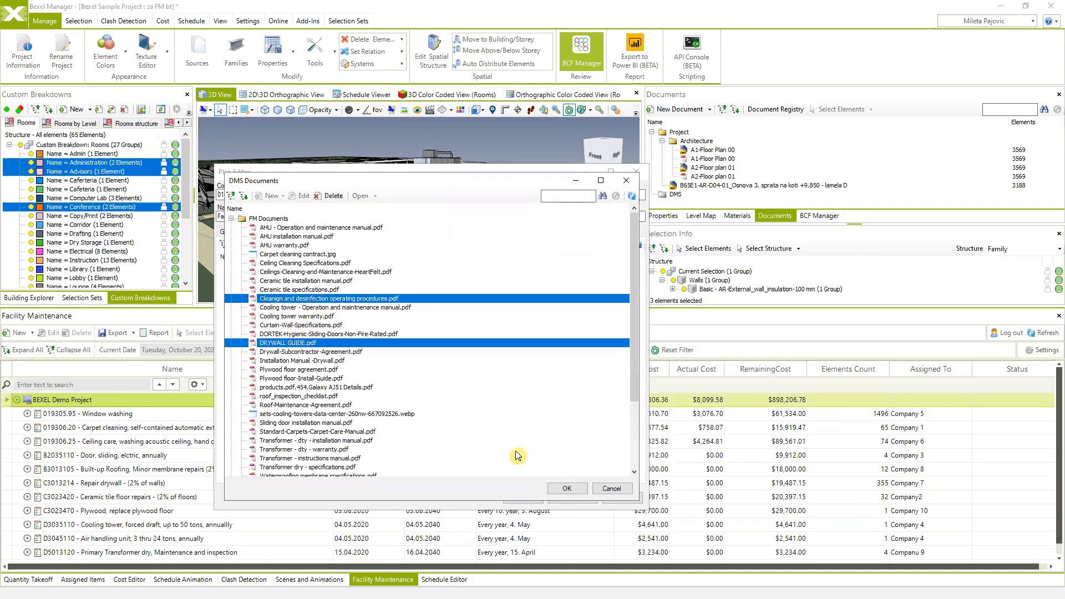
pyautogui.click(567, 488)
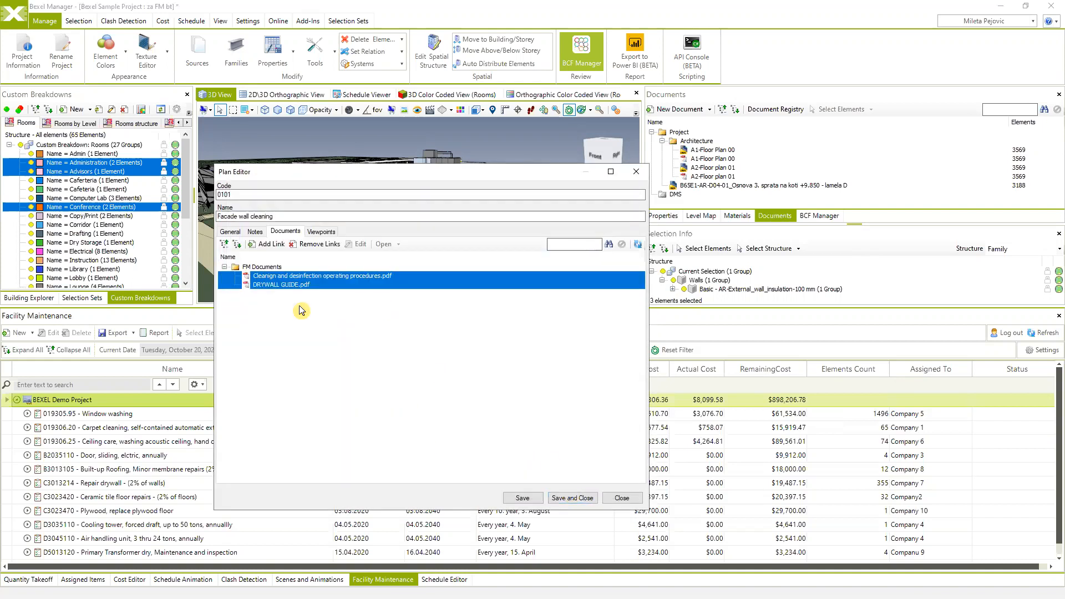
pyautogui.click(322, 231)
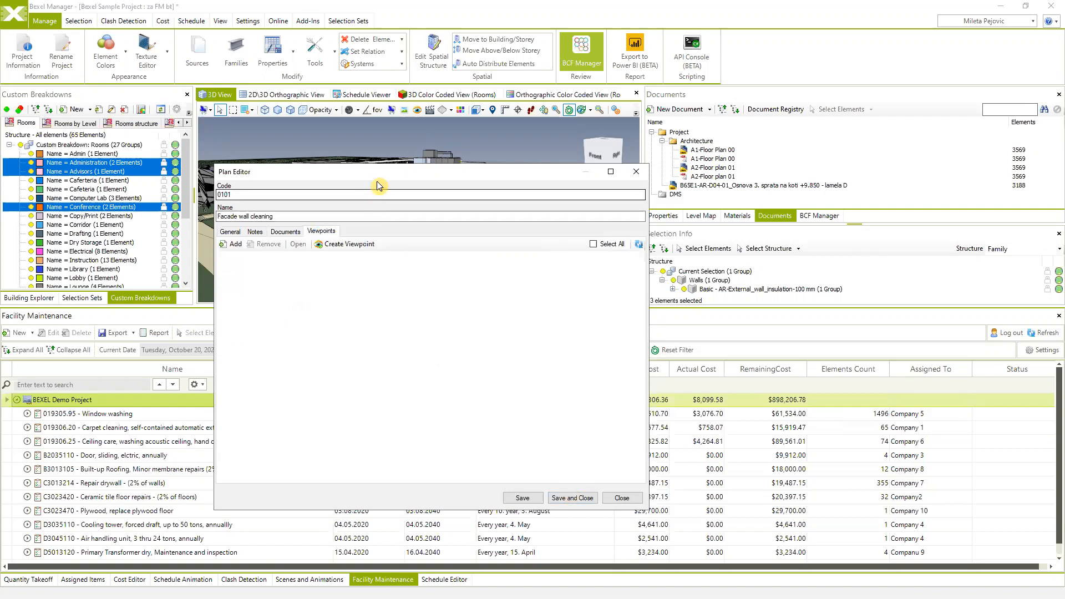
# - Create a viewpoint of the highlighted facade walls and save plan 0101 Facade wall cleaning
pyautogui.moveTo(385, 179); pyautogui.dragTo(721, 207)
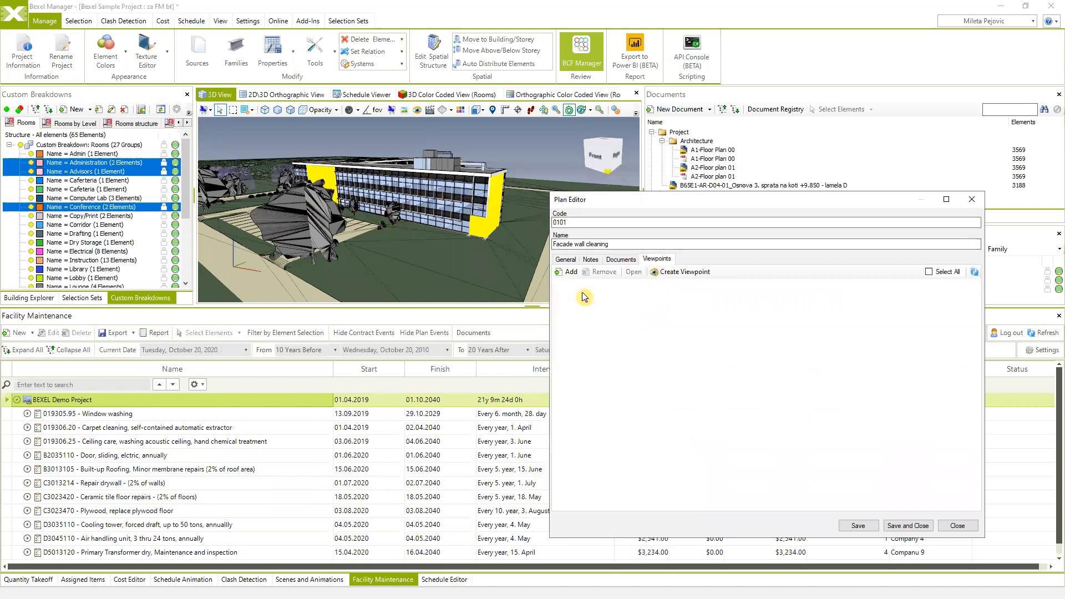
pyautogui.click(666, 273)
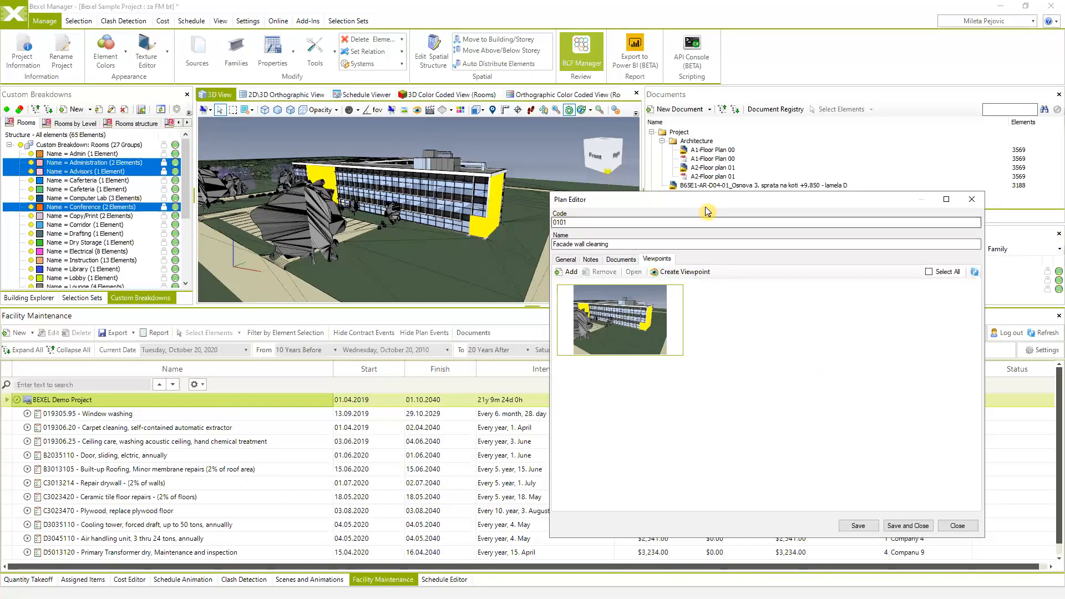
pyautogui.moveTo(705, 203); pyautogui.dragTo(478, 188)
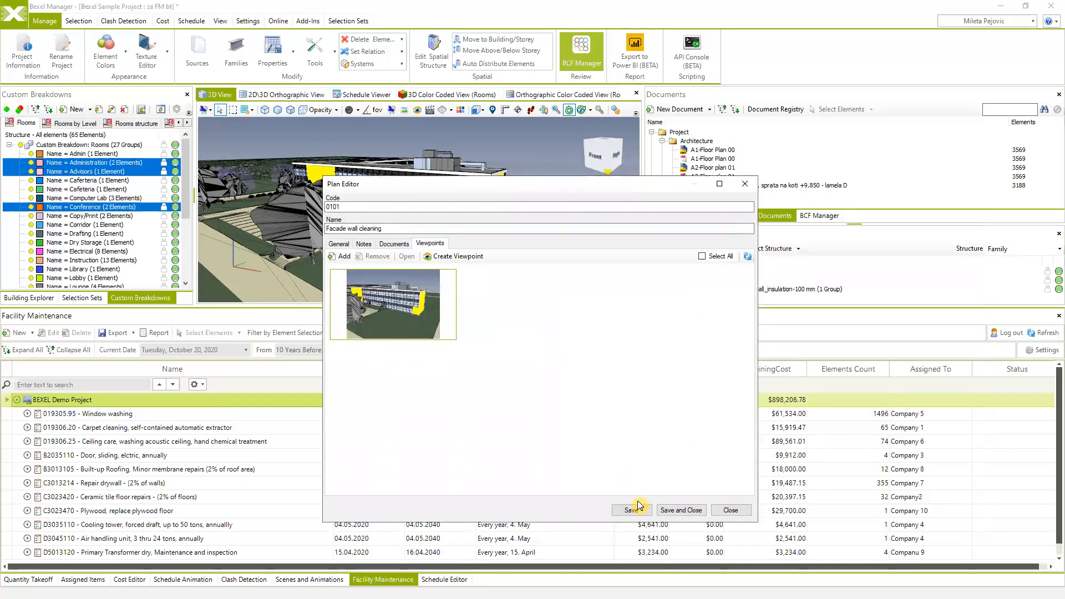
pyautogui.click(690, 509)
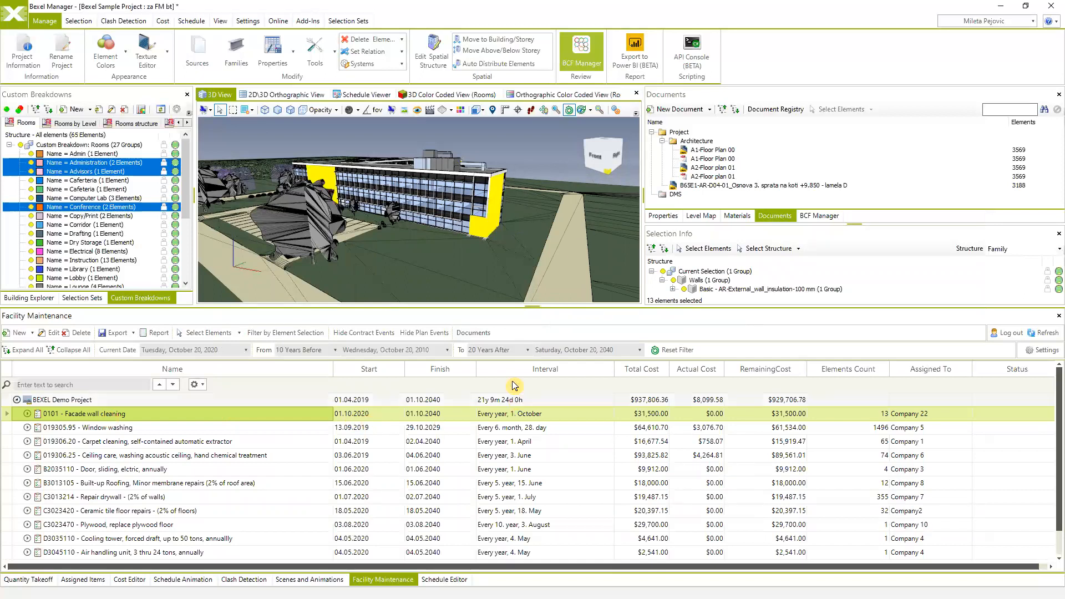
# - Set the maintenance range's To value to 40 Years After, ending October 20, 2060
pyautogui.click(448, 351)
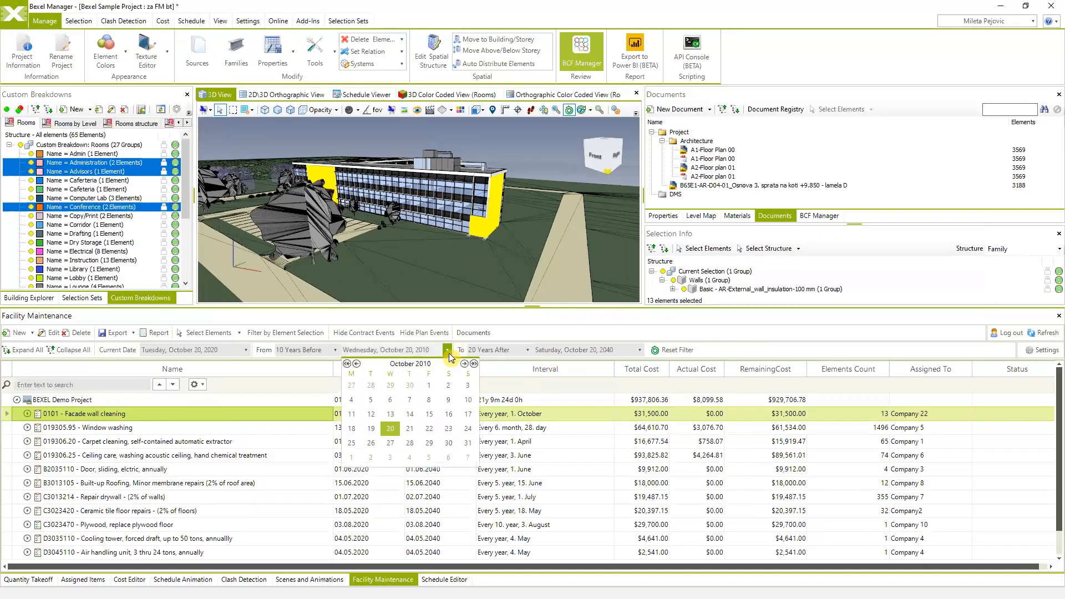
pyautogui.click(528, 351)
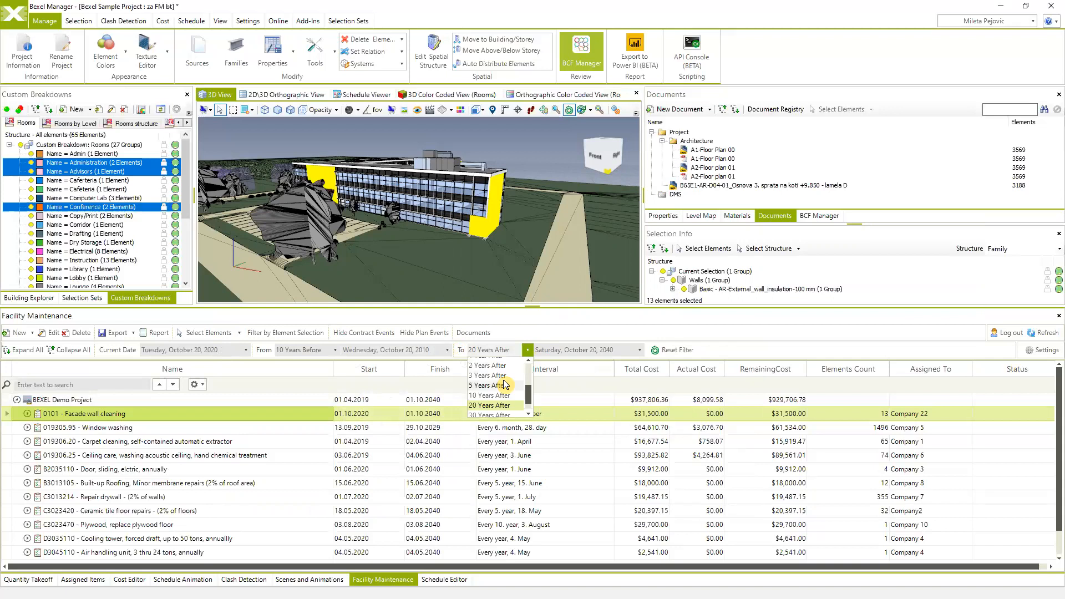
pyautogui.scroll(-2, 507, 394)
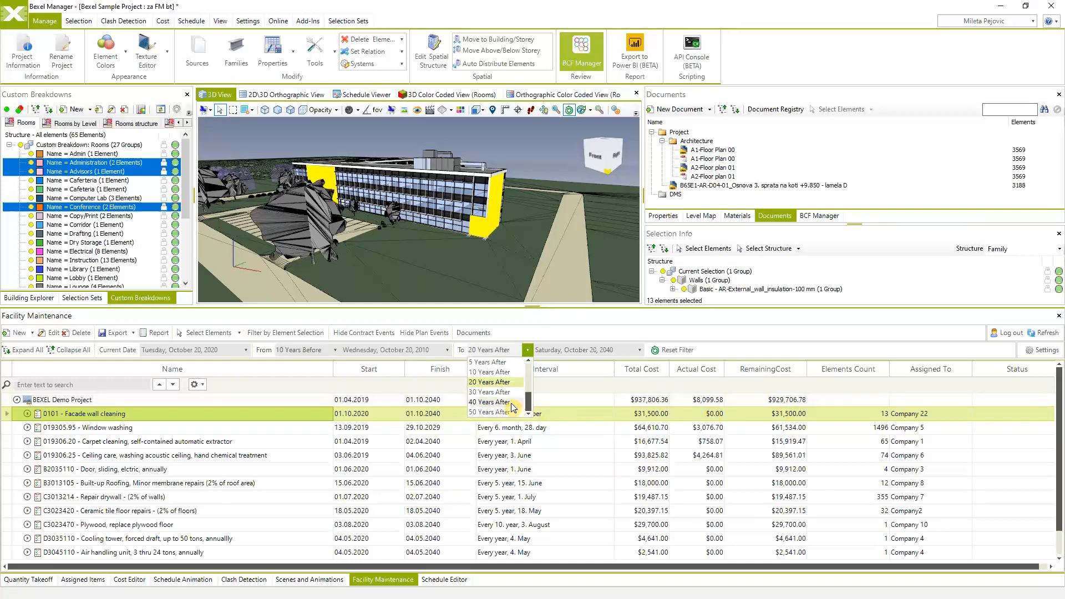
pyautogui.click(494, 403)
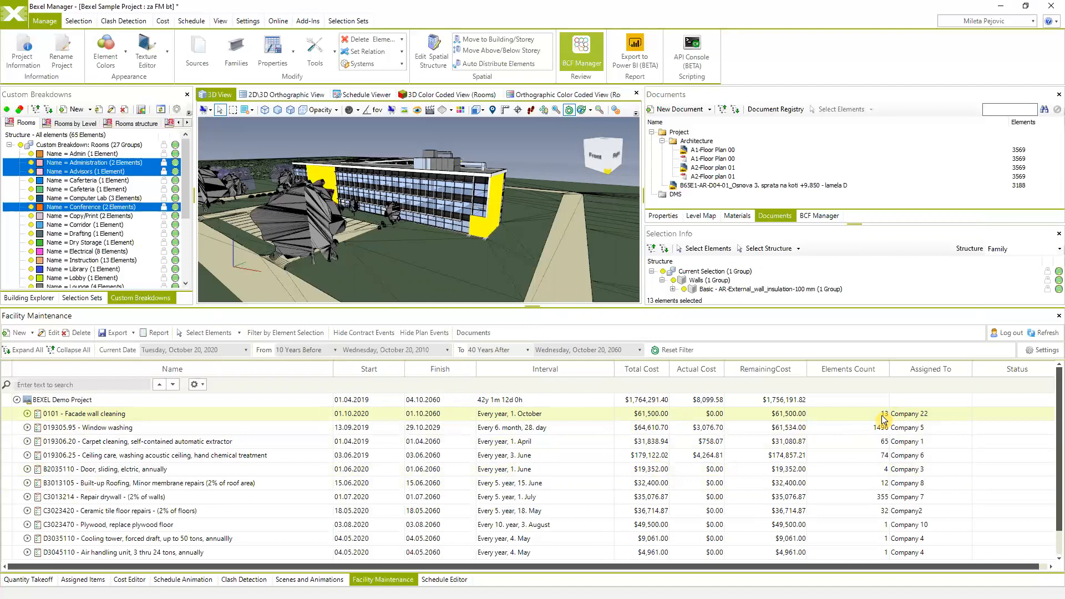
pyautogui.click(541, 160)
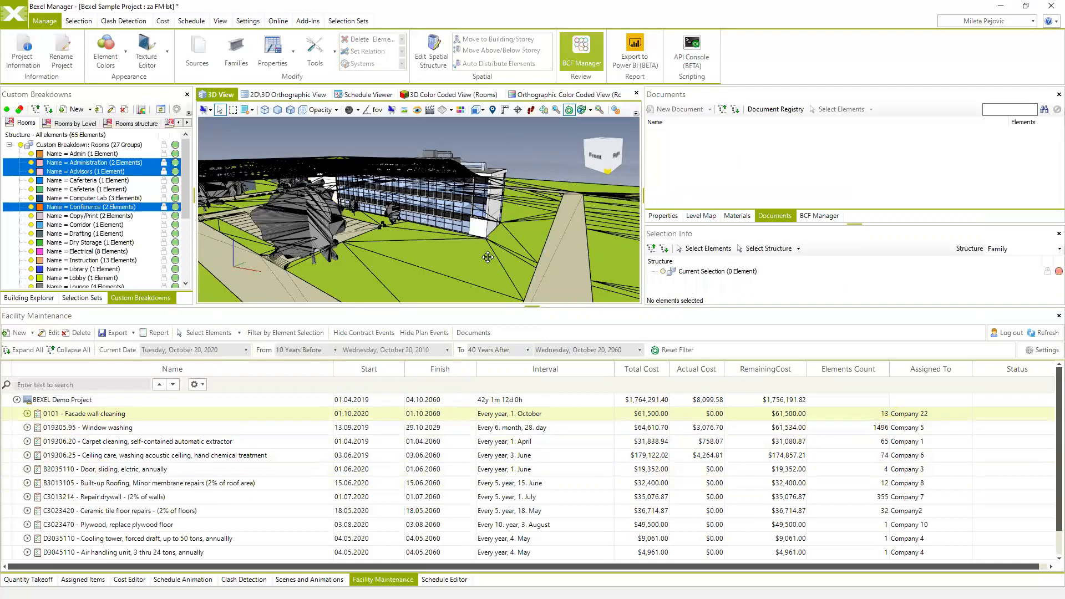
pyautogui.moveTo(487, 254); pyautogui.dragTo(355, 264)
pyautogui.rightClick(94, 420)
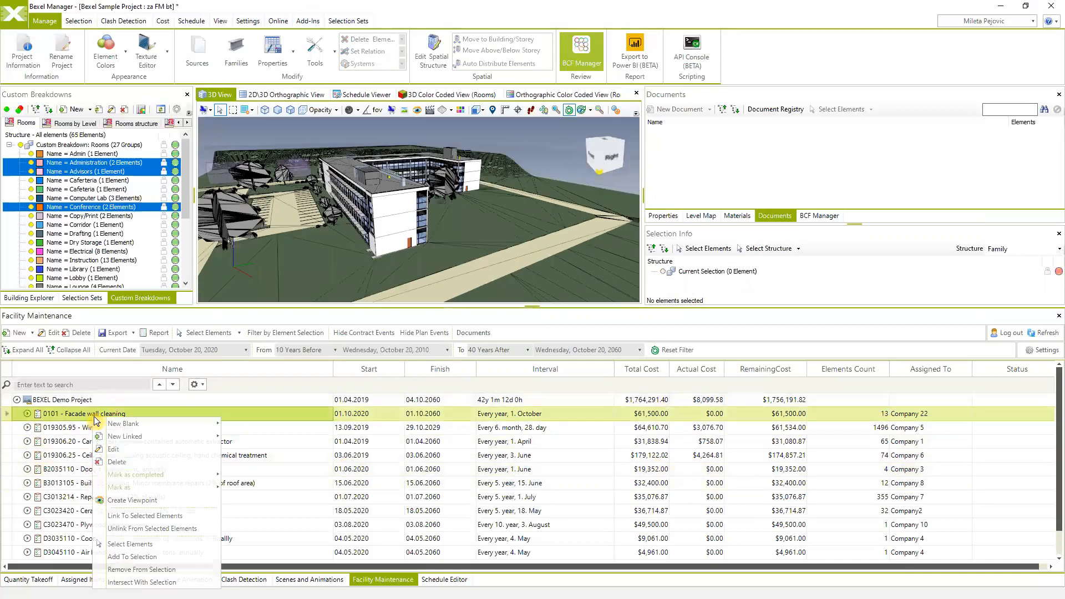
pyautogui.click(139, 539)
pyautogui.moveTo(498, 262); pyautogui.dragTo(350, 131)
pyautogui.click(362, 147)
pyautogui.click(491, 191)
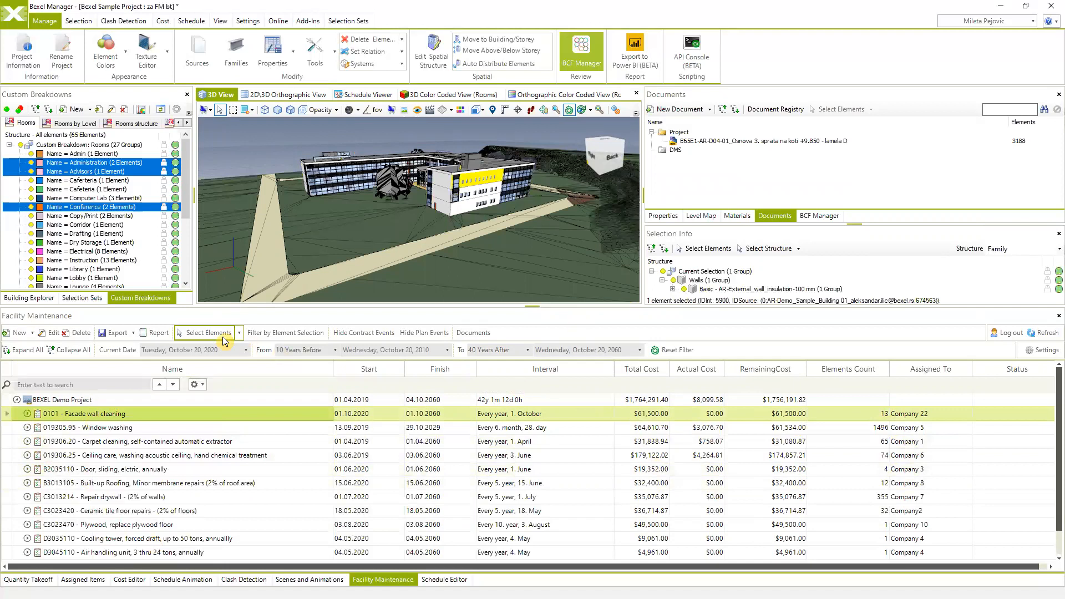
pyautogui.click(281, 333)
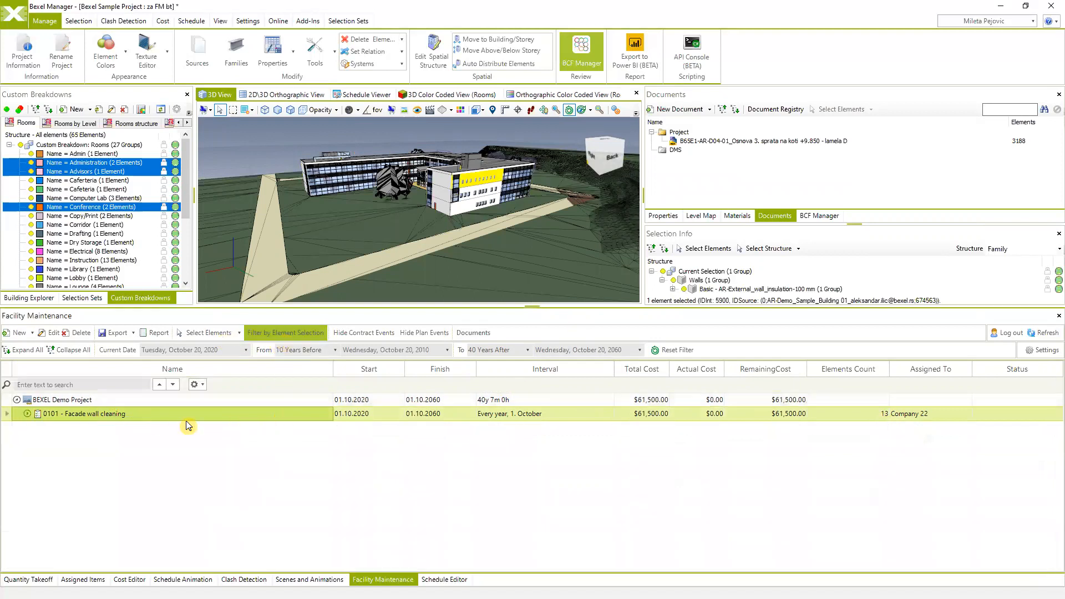
pyautogui.click(28, 415)
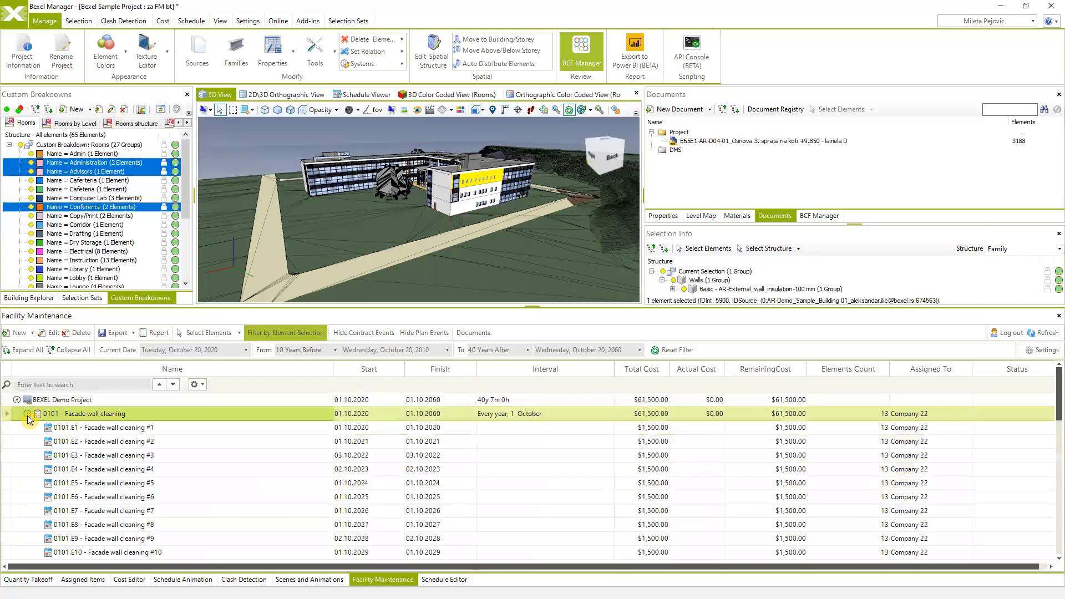
pyautogui.click(28, 415)
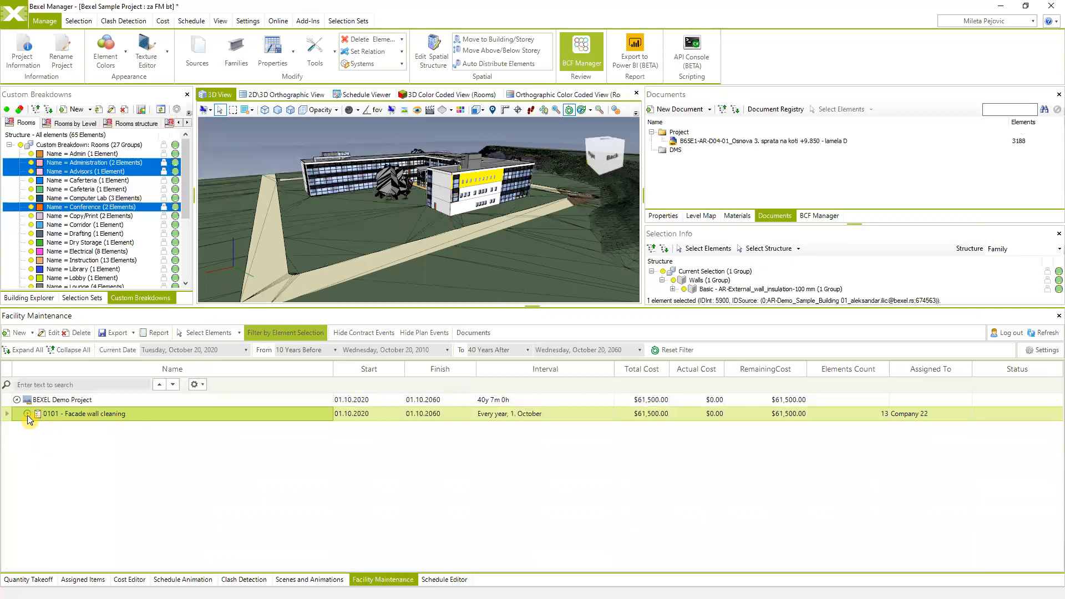
pyautogui.click(308, 143)
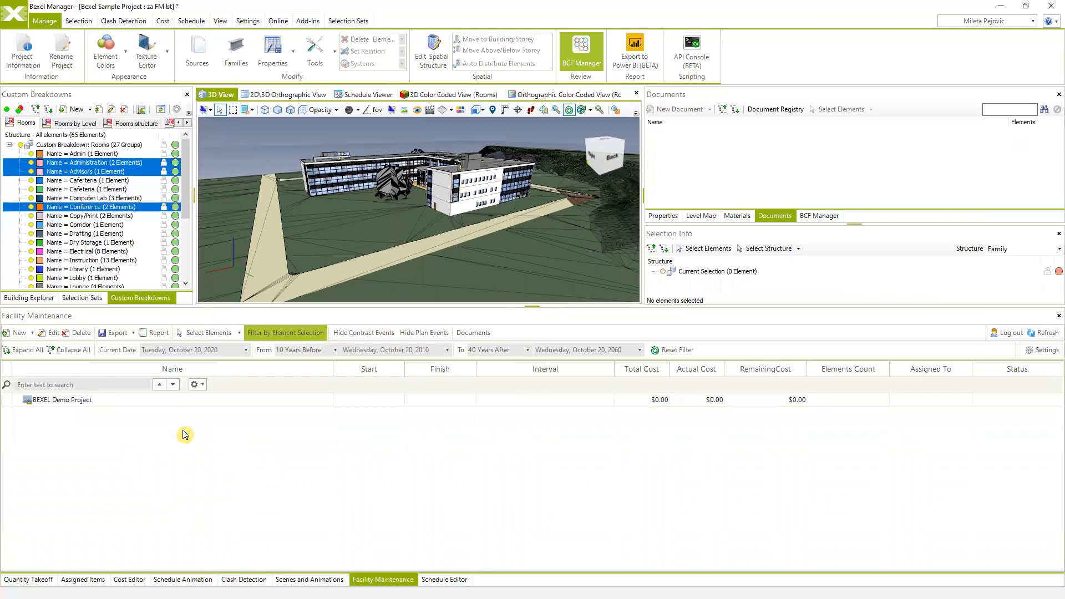
pyautogui.click(286, 333)
pyautogui.moveTo(384, 246); pyautogui.dragTo(418, 246)
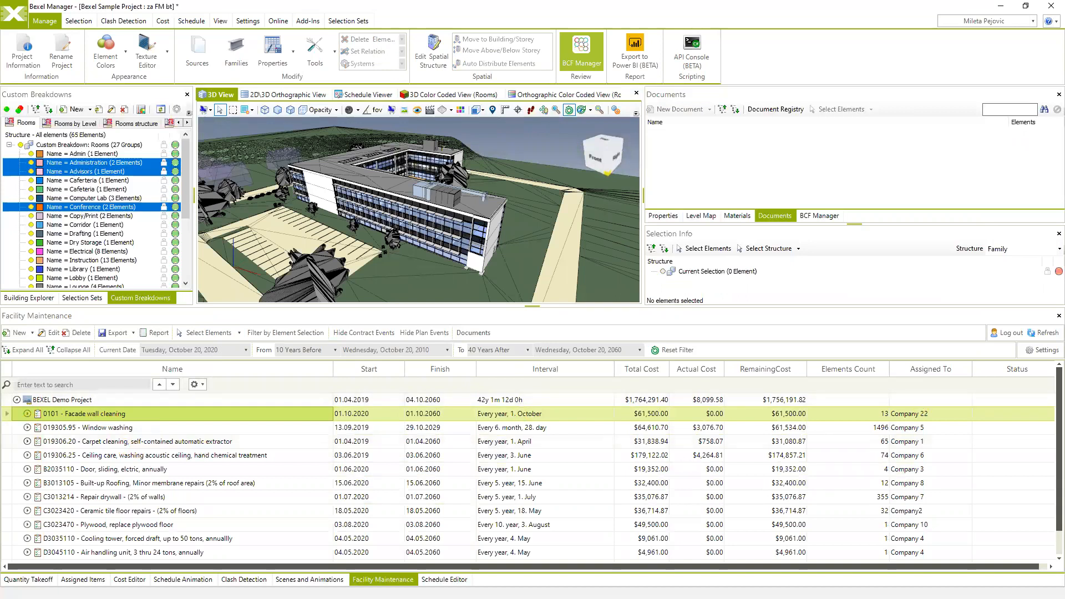
# - Bring Chrome forward and switch to the Bexel Manager FM login tab
pyautogui.hotkey('alt', 'Tab')
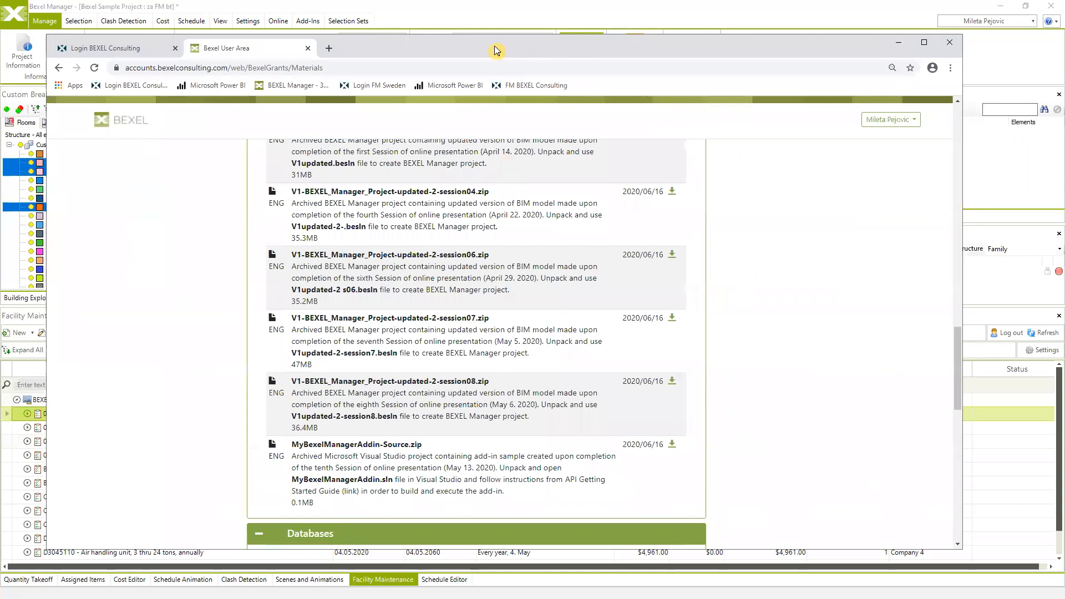
pyautogui.moveTo(497, 47); pyautogui.dragTo(519, 50)
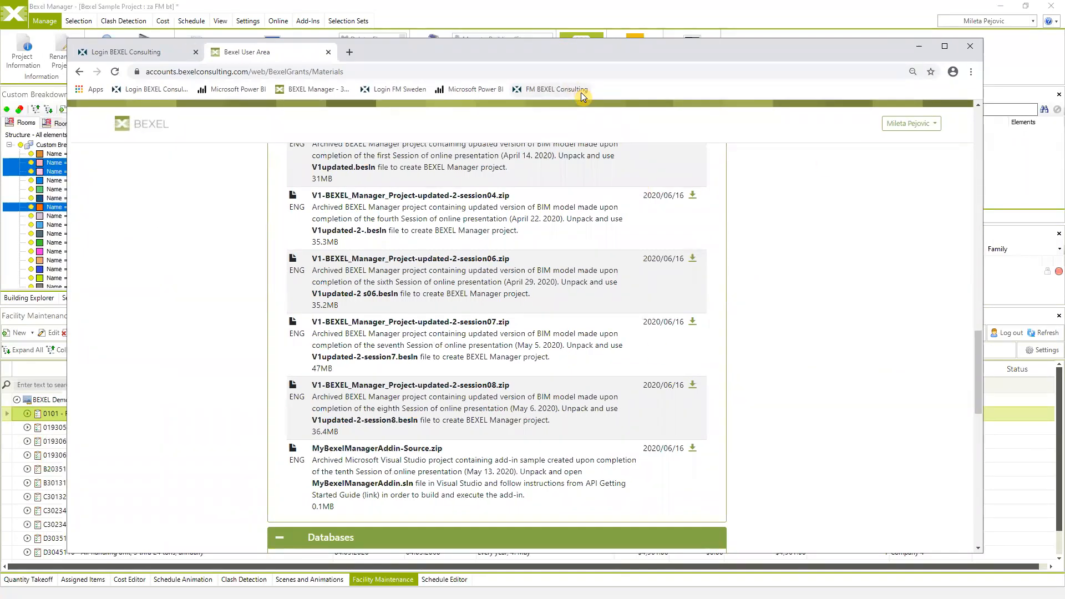
pyautogui.click(129, 55)
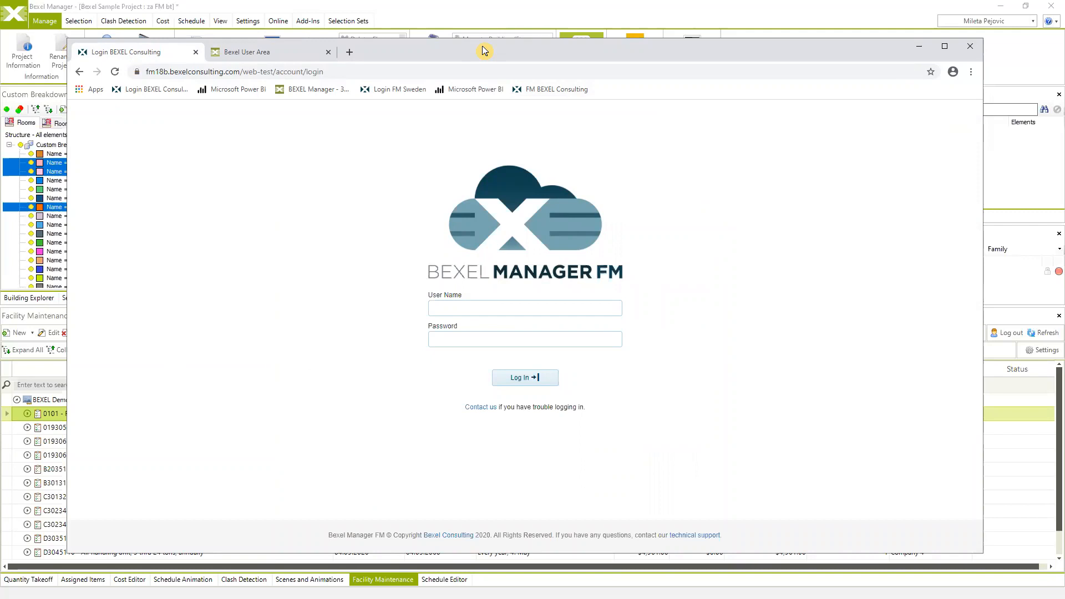
pyautogui.moveTo(481, 46); pyautogui.dragTo(481, 90)
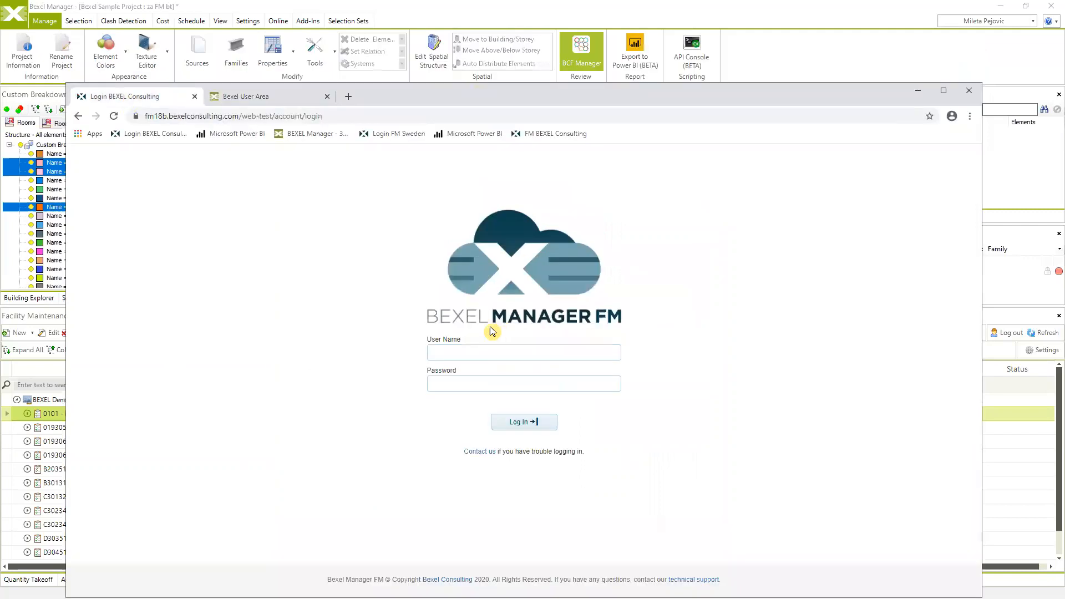
# - Log in with the saved user name and the account password
pyautogui.click(459, 351)
pyautogui.click(468, 374)
pyautogui.click(467, 387)
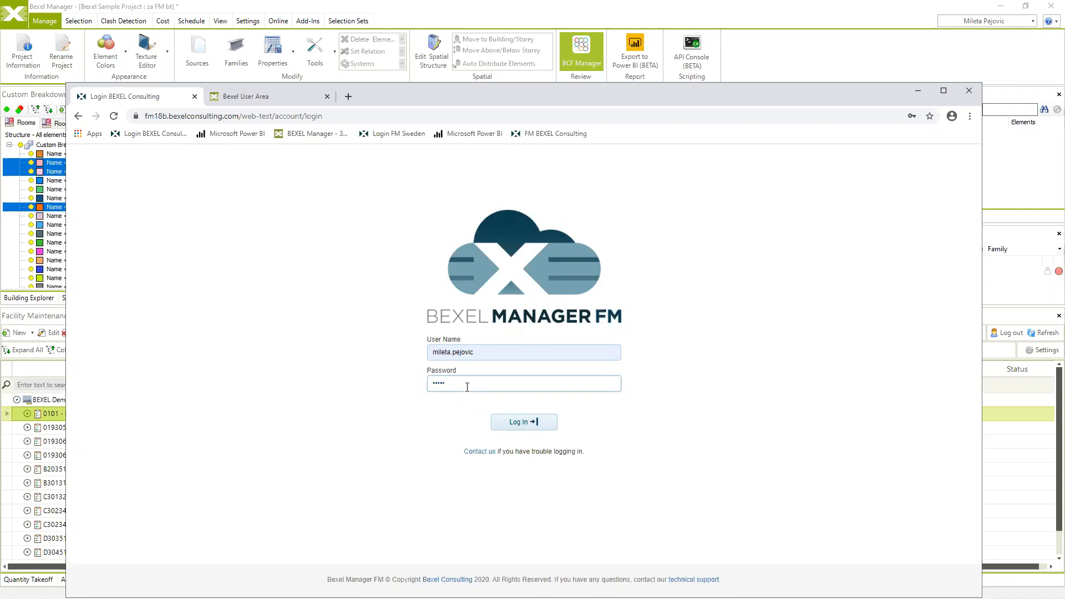
pyautogui.write('6')
pyautogui.click(509, 422)
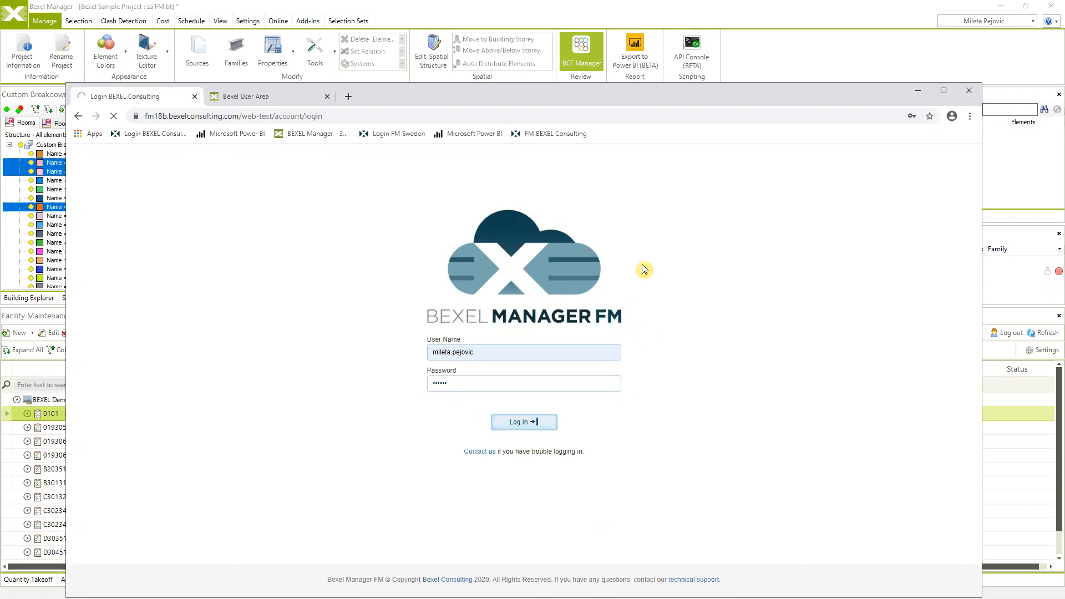
pyautogui.click(522, 428)
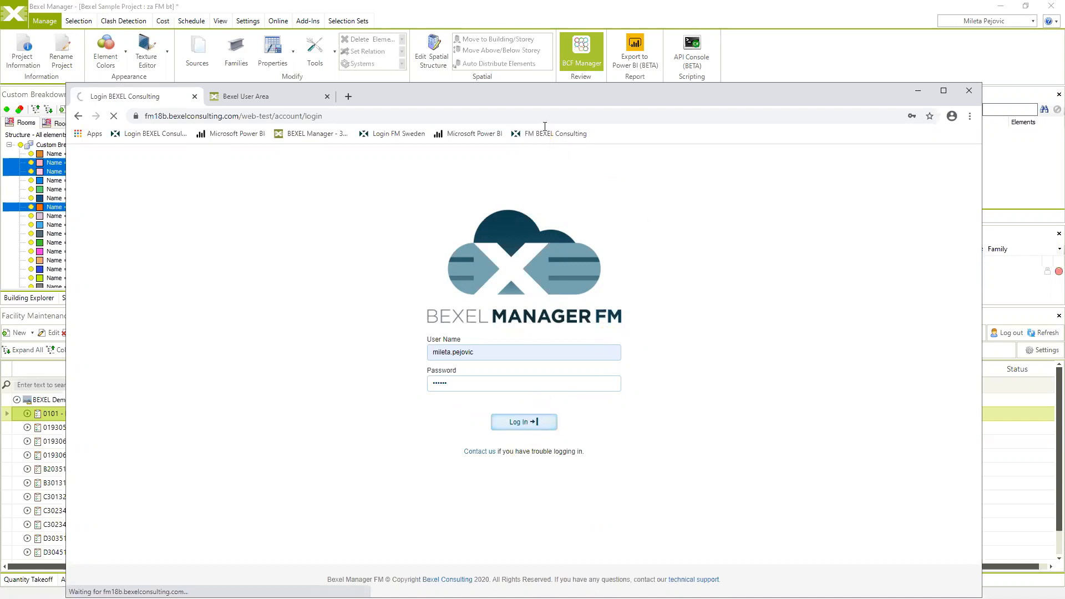
pyautogui.moveTo(513, 102); pyautogui.dragTo(561, 66)
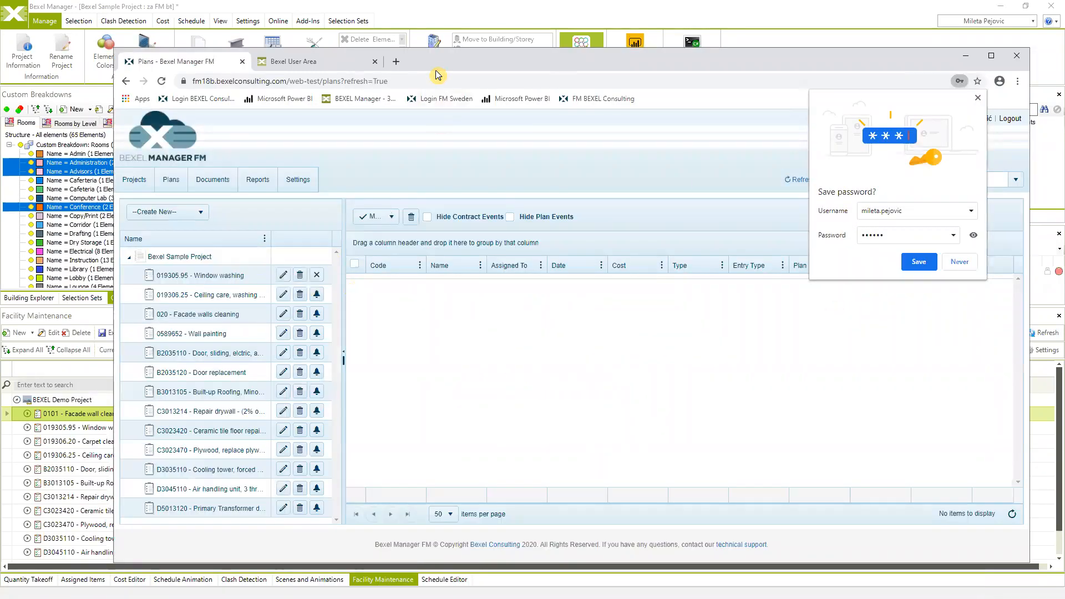
# - Review the Window washing plan's notes, documents, viewpoints and notification settings, then close it
pyautogui.moveTo(459, 60); pyautogui.dragTo(519, 48)
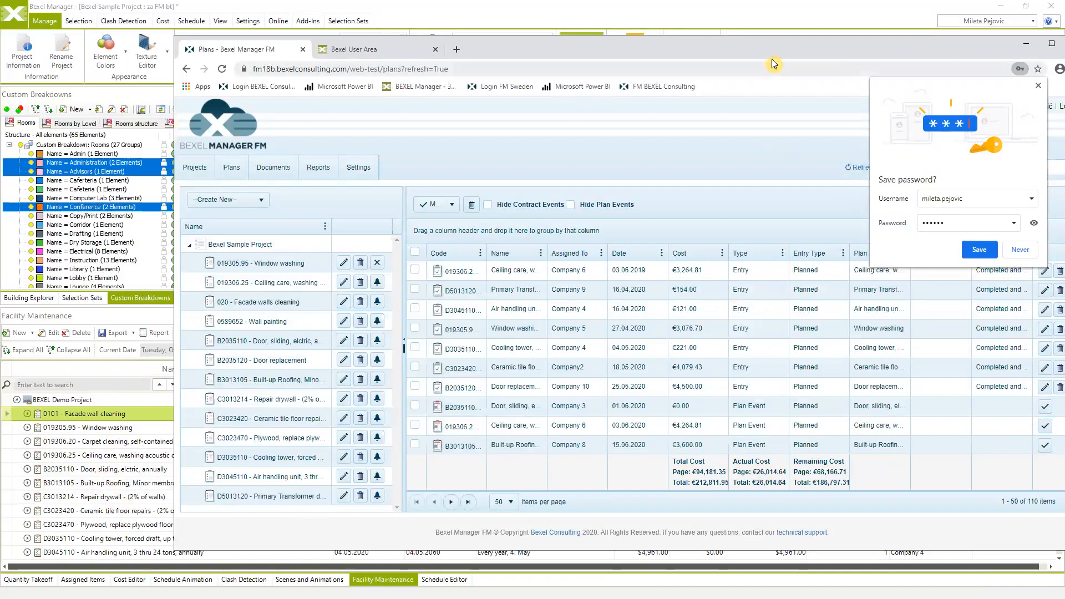
pyautogui.moveTo(754, 51); pyautogui.dragTo(693, 52)
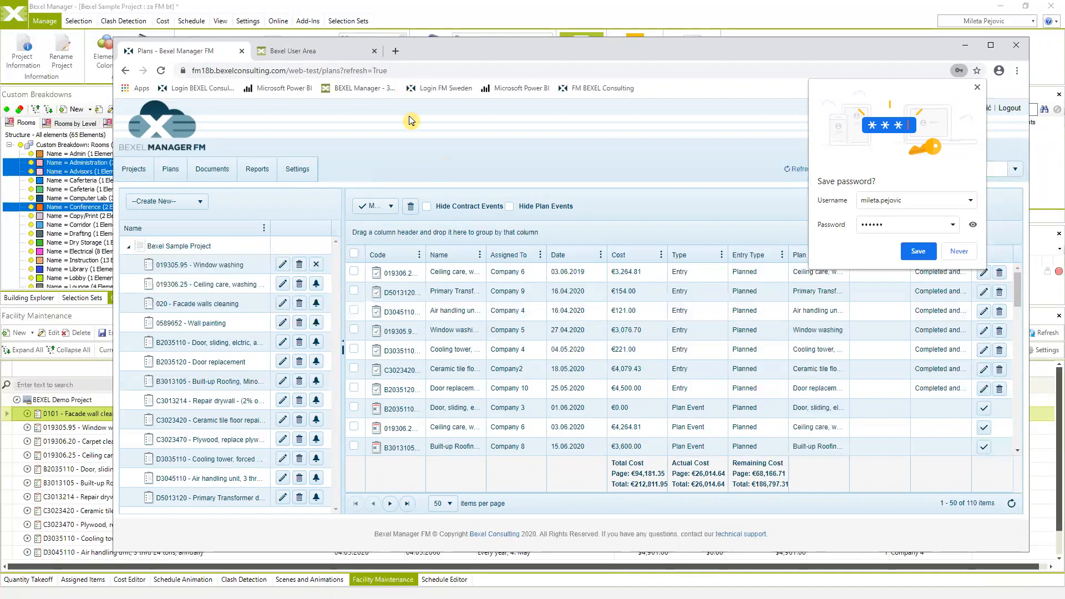
pyautogui.moveTo(691, 56); pyautogui.dragTo(346, 129)
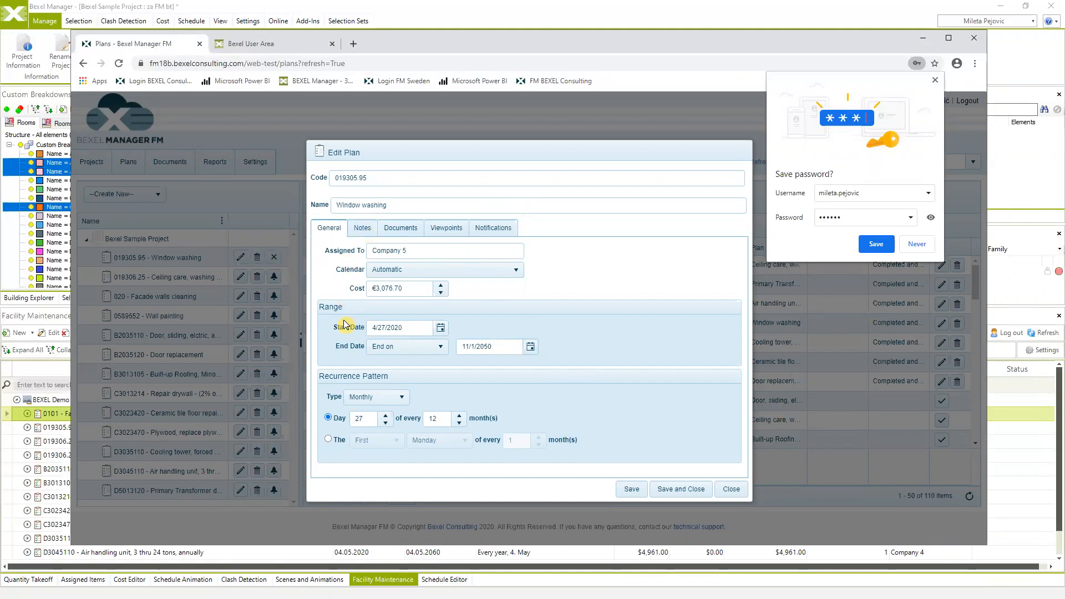
pyautogui.click(362, 235)
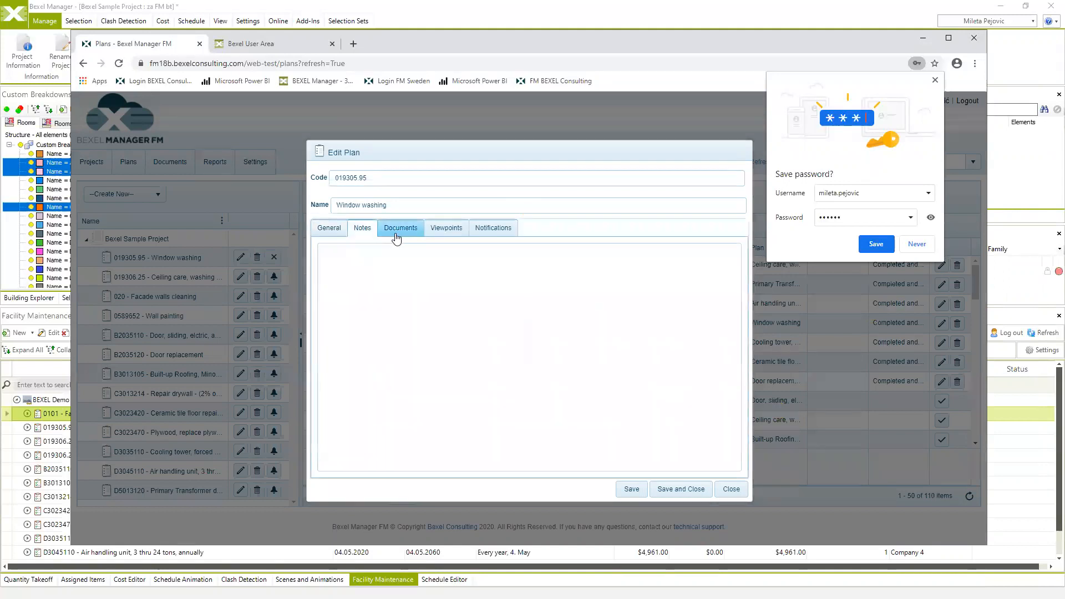
pyautogui.click(405, 234)
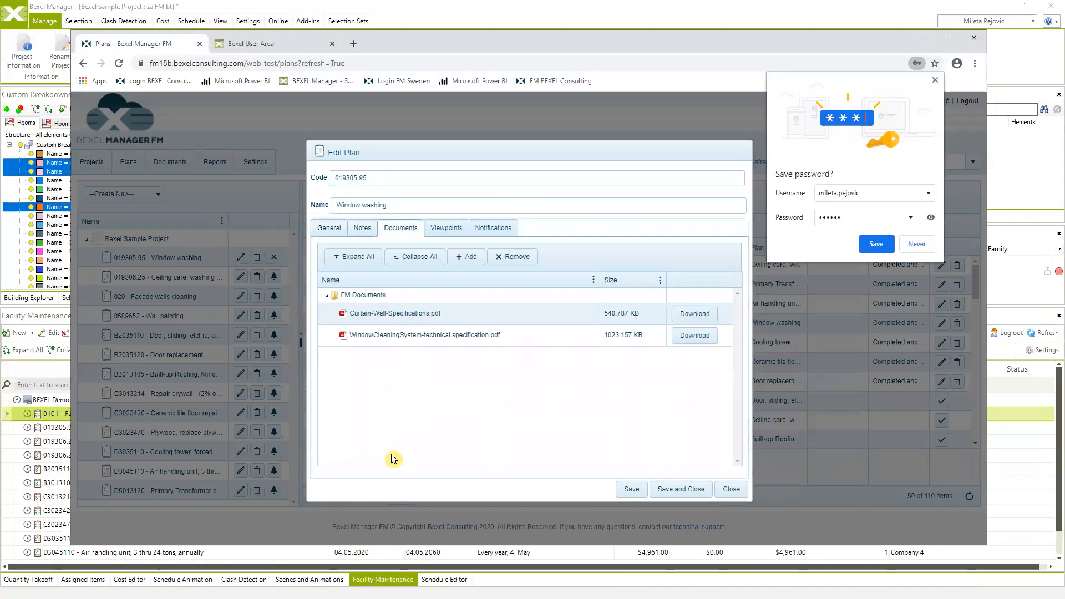
pyautogui.click(467, 233)
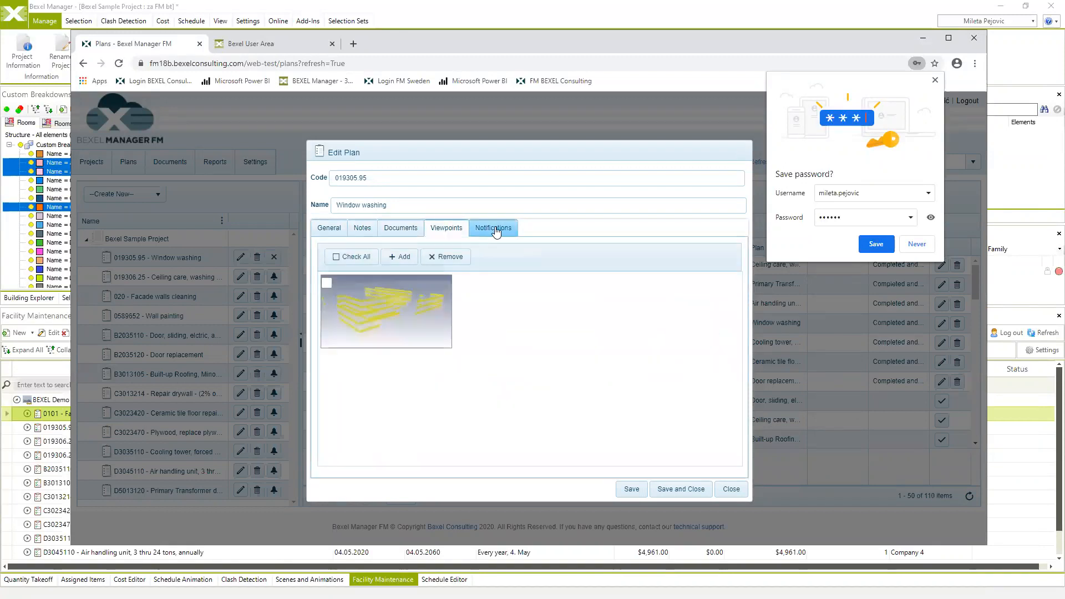
pyautogui.click(493, 230)
pyautogui.click(731, 490)
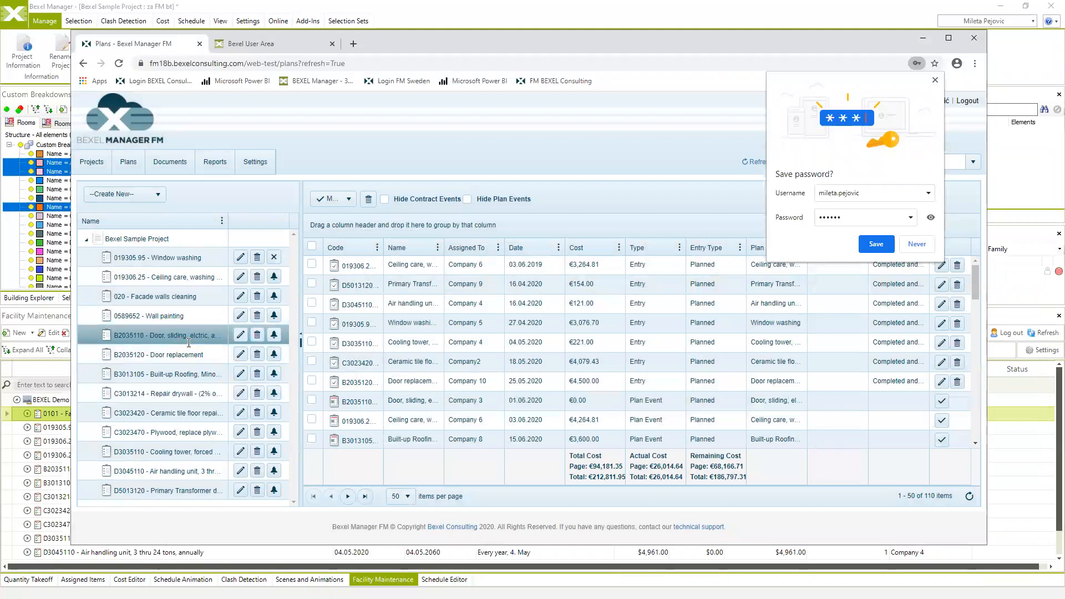
# - Show the 020 Facade walls cleaning plan's events, open and close its editor, and select event 020.E3
pyautogui.click(144, 298)
pyautogui.click(241, 296)
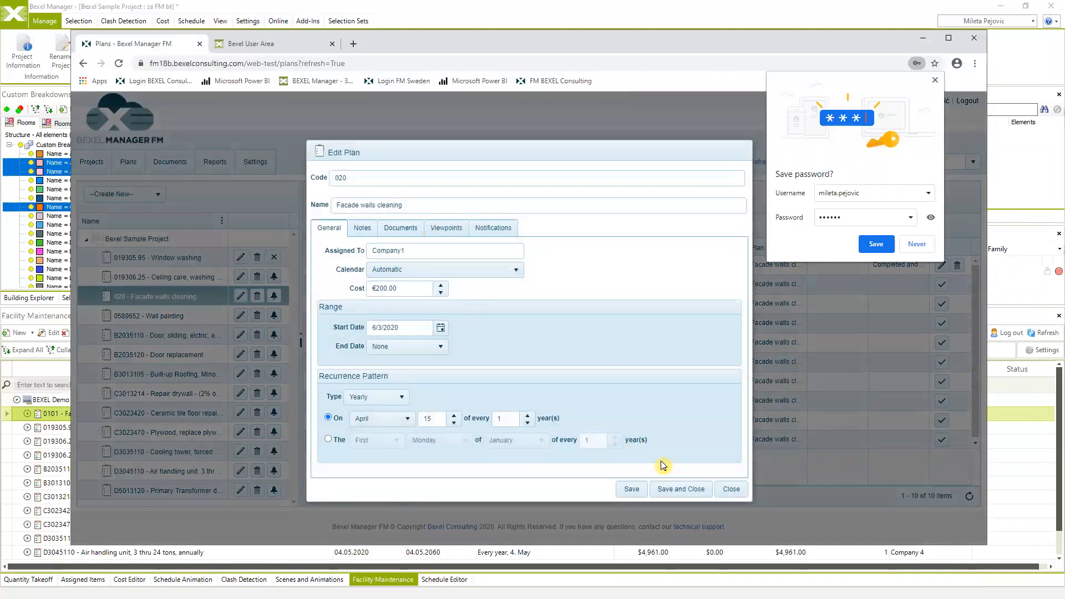
pyautogui.click(731, 490)
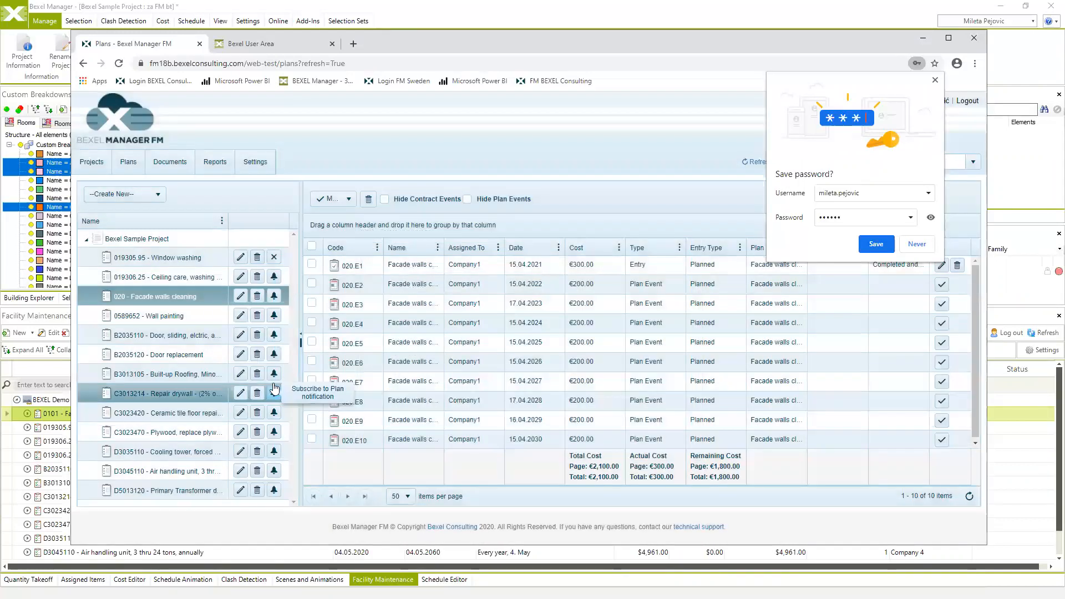
pyautogui.click(382, 304)
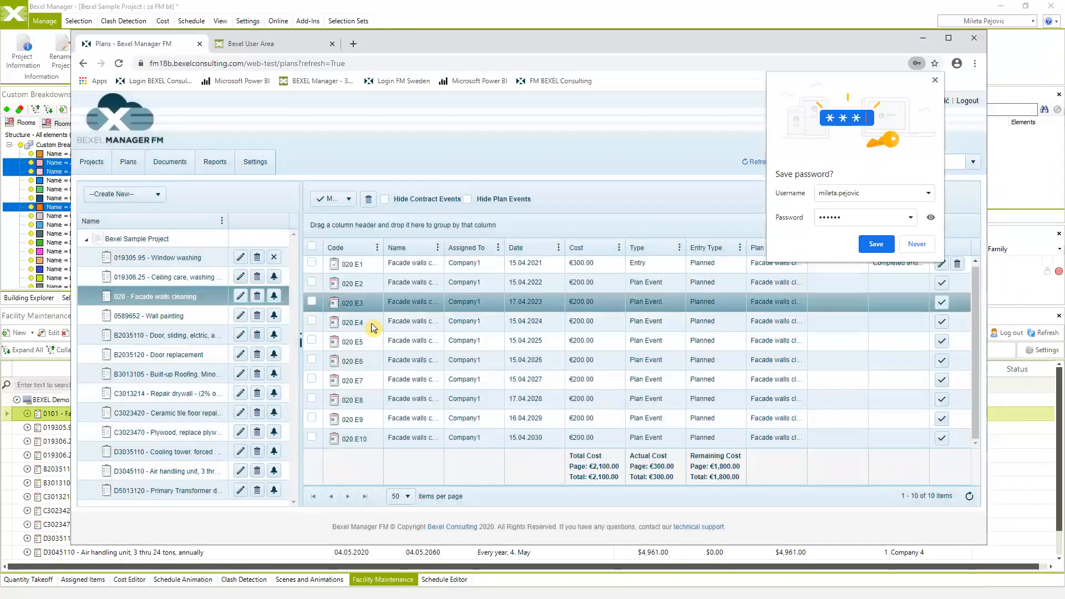
# - List the files in the portal's FM Documents folder
pyautogui.click(169, 166)
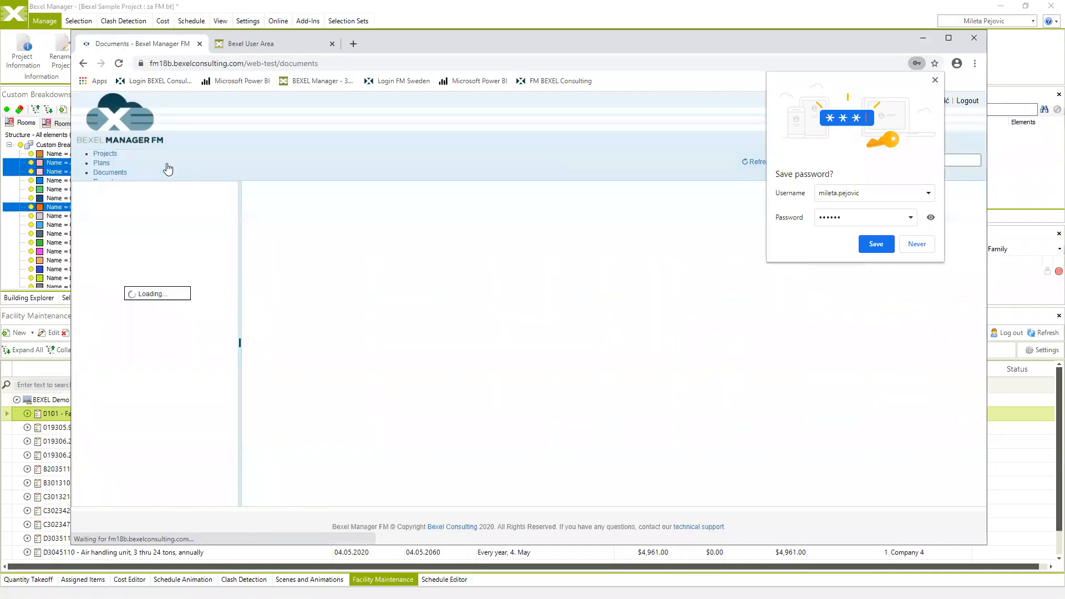
pyautogui.click(121, 192)
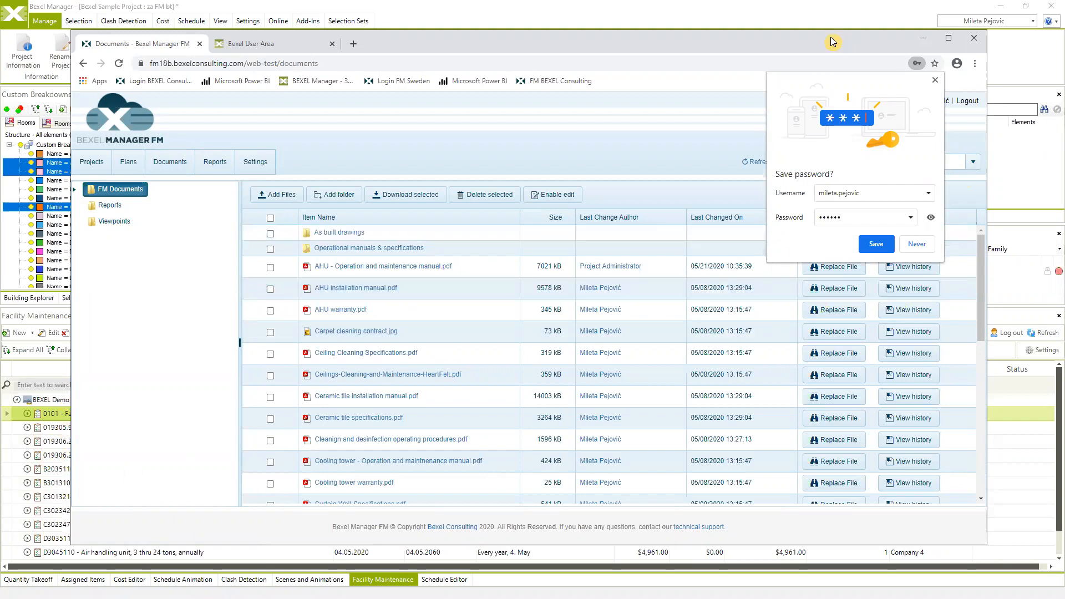
pyautogui.moveTo(830, 37); pyautogui.dragTo(769, 250)
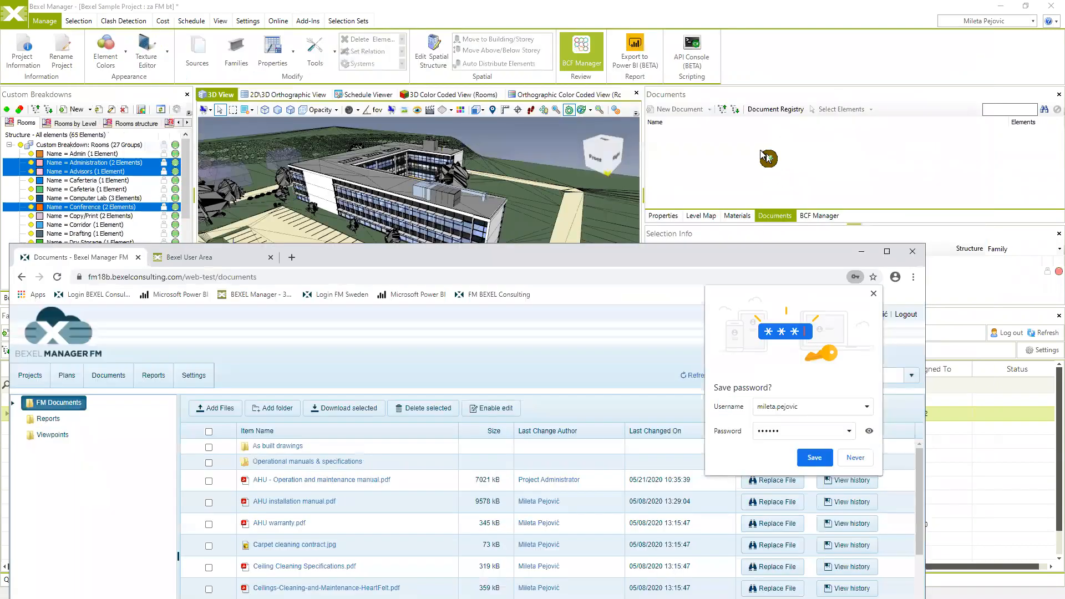
# - In Bexel Manager, switch the Document Registry source to DMS and close it
pyautogui.click(755, 19)
pyautogui.click(775, 110)
pyautogui.click(391, 160)
pyautogui.click(343, 184)
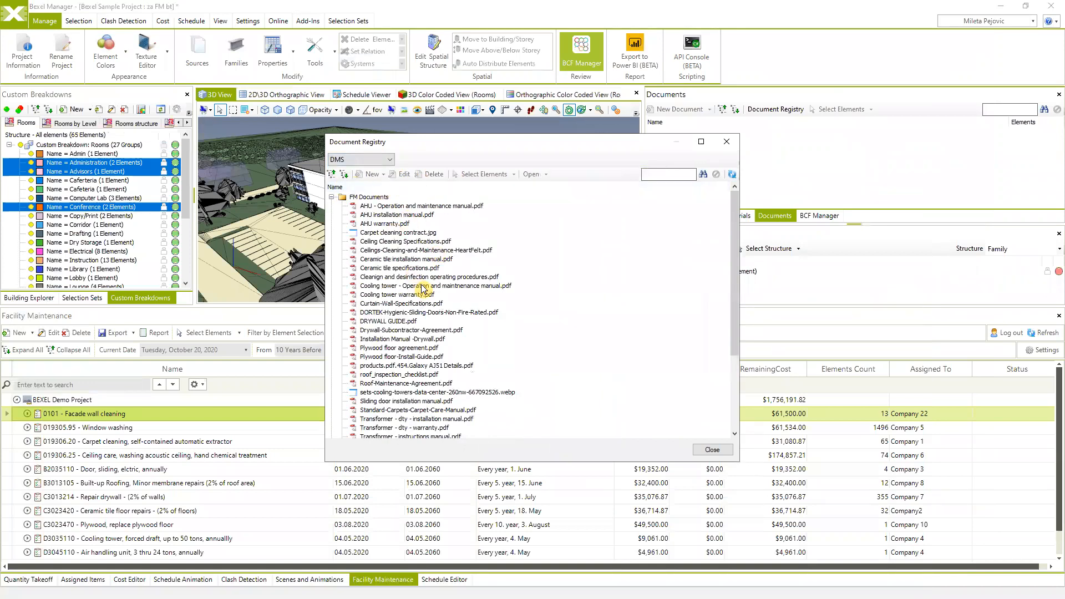
pyautogui.click(727, 141)
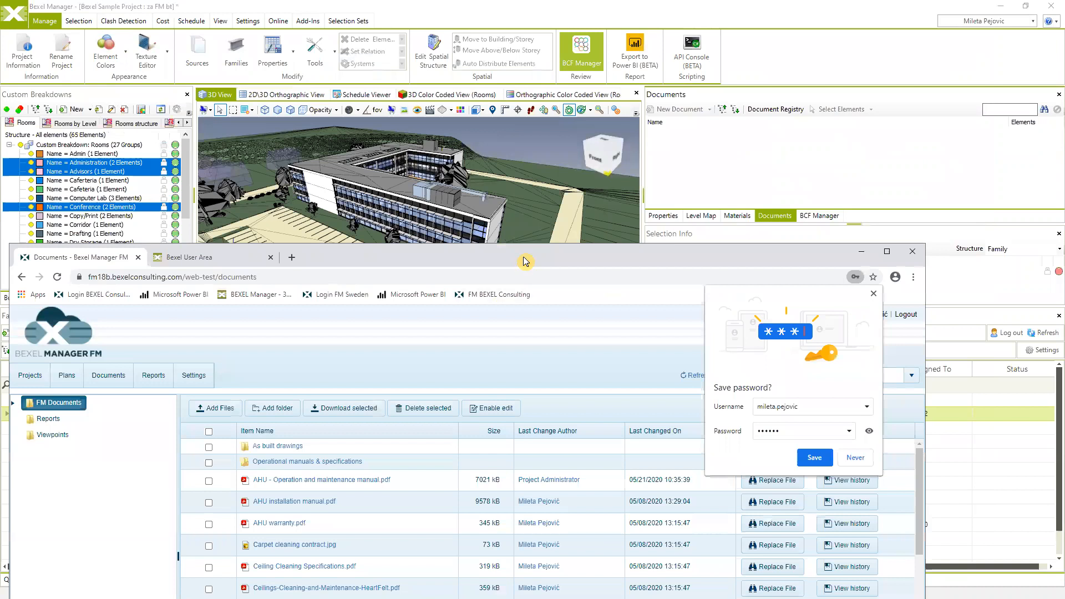
# - Download AHU warranty.pdf and open it
pyautogui.moveTo(523, 256); pyautogui.dragTo(600, 48)
pyautogui.scroll(-5, 358, 382)
pyautogui.scroll(5, 358, 383)
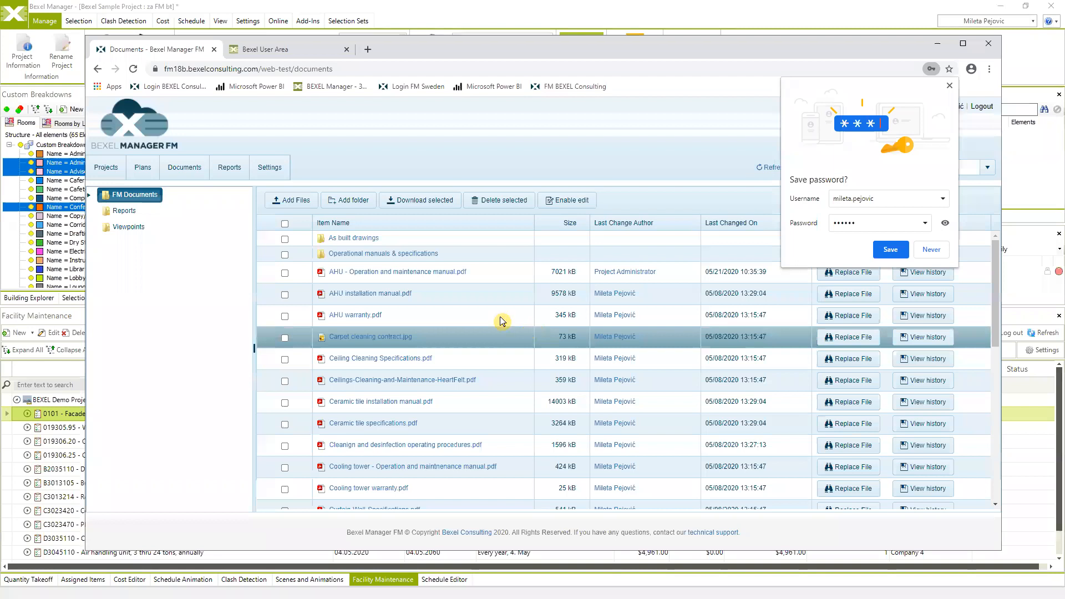
pyautogui.click(353, 316)
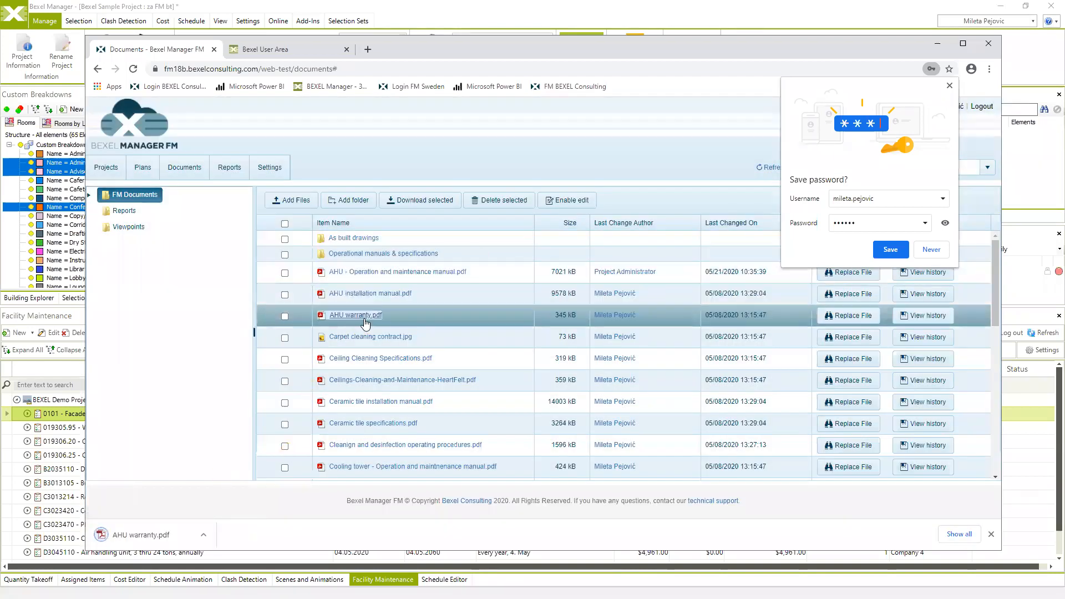
pyautogui.click(141, 536)
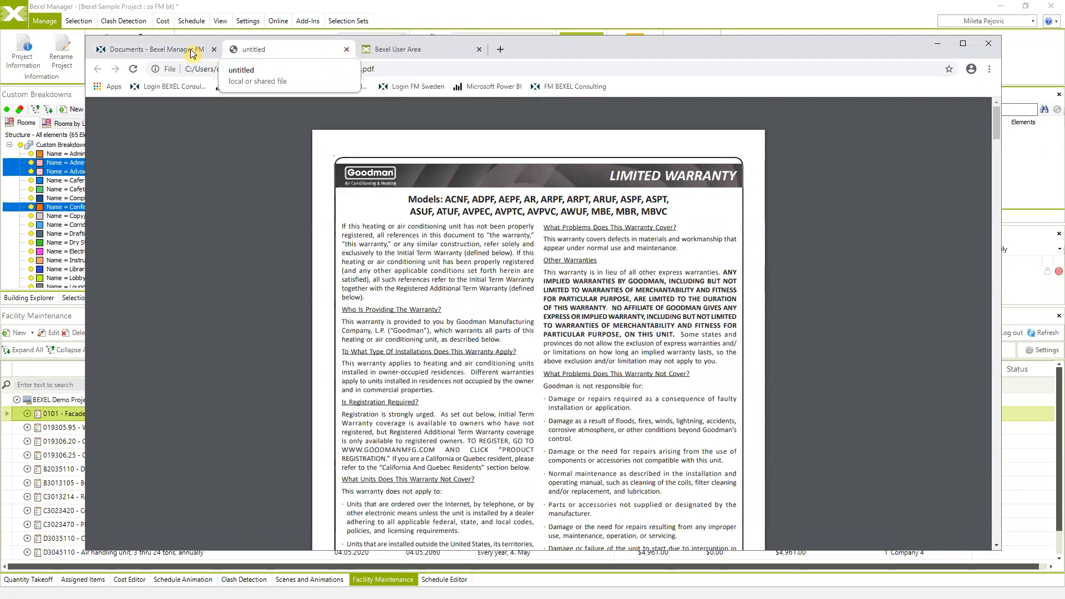
# - Return to the FM documents list, then go to the Reports page
pyautogui.click(173, 54)
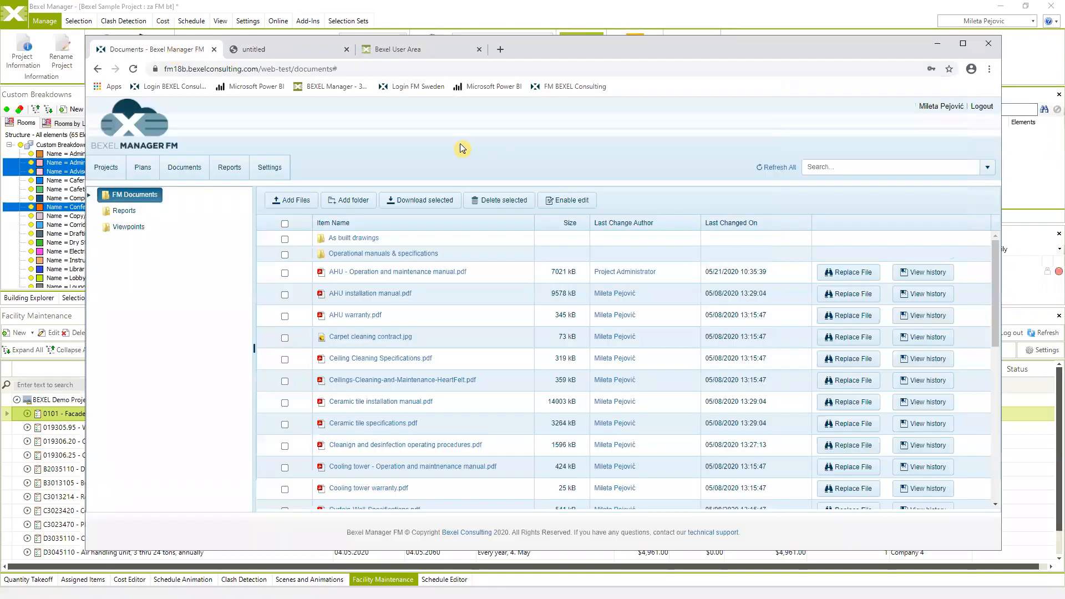
pyautogui.scroll(-5, 510, 319)
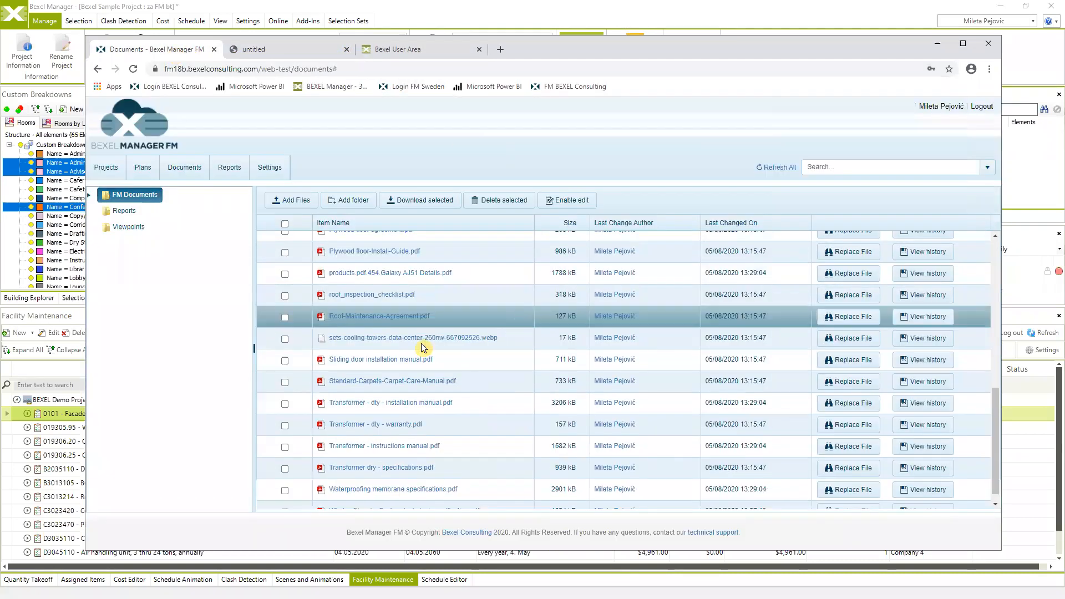
pyautogui.scroll(-1, 423, 344)
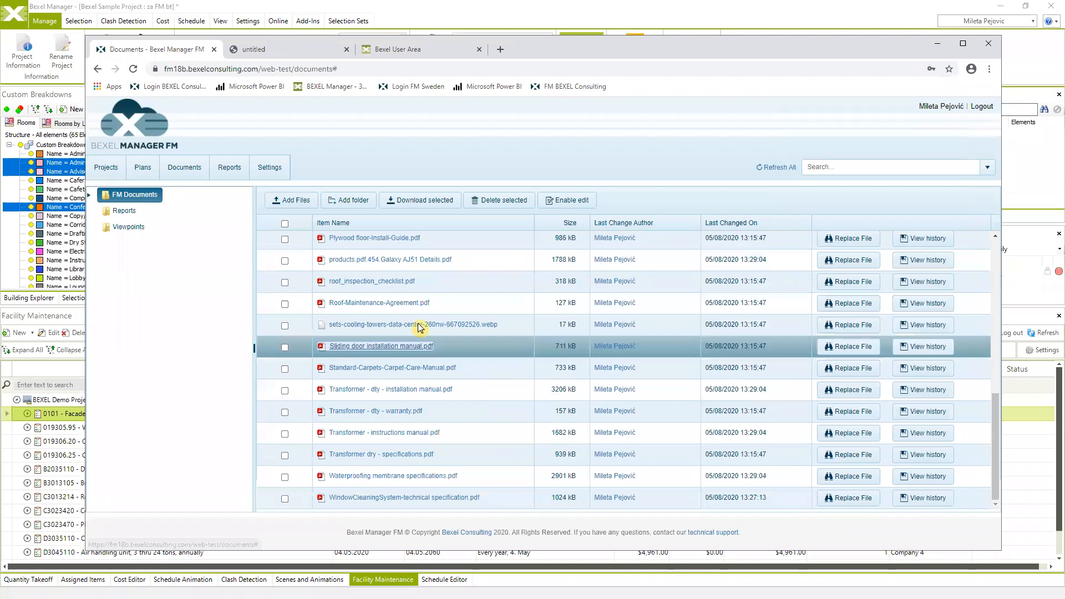
pyautogui.click(235, 171)
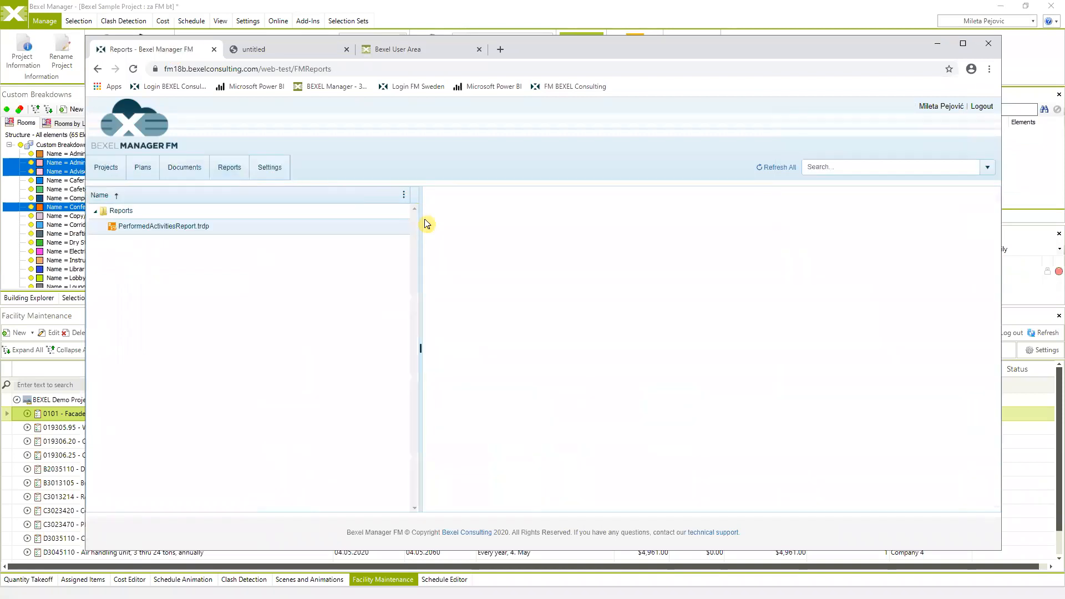
# - Generate PerformedActivitiesReport.trdp and scroll through its 13 completed, verified activities
pyautogui.click(354, 225)
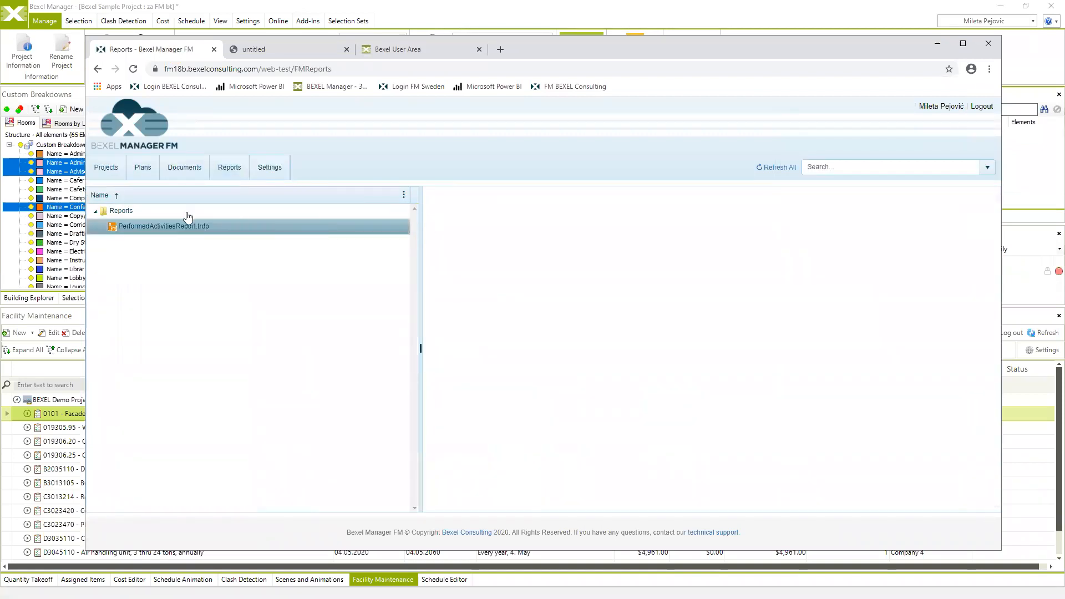
pyautogui.click(152, 232)
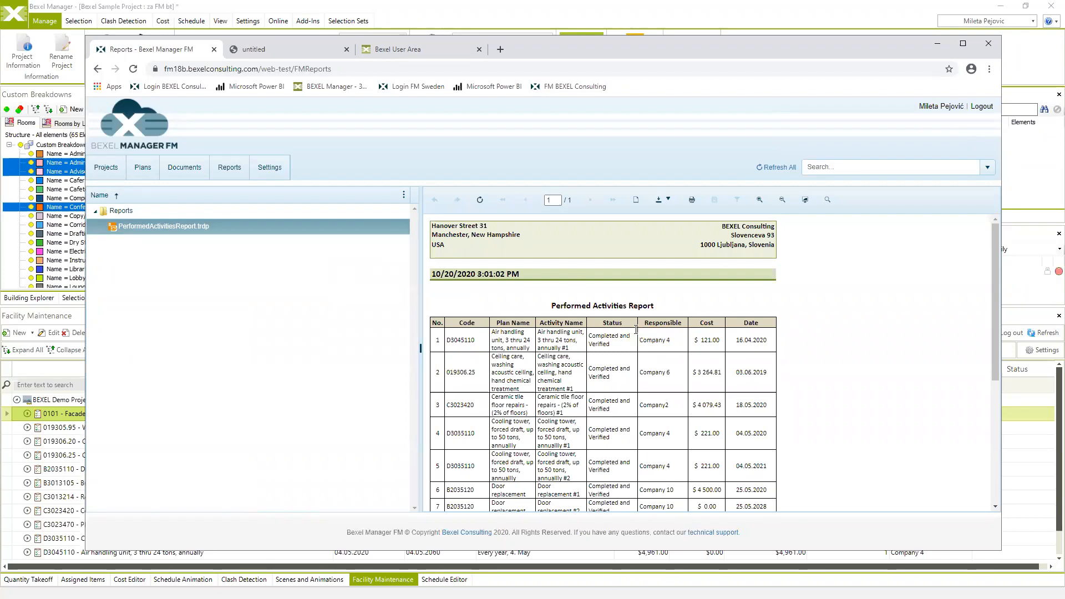
pyautogui.scroll(-5, 607, 348)
pyautogui.scroll(4, 558, 361)
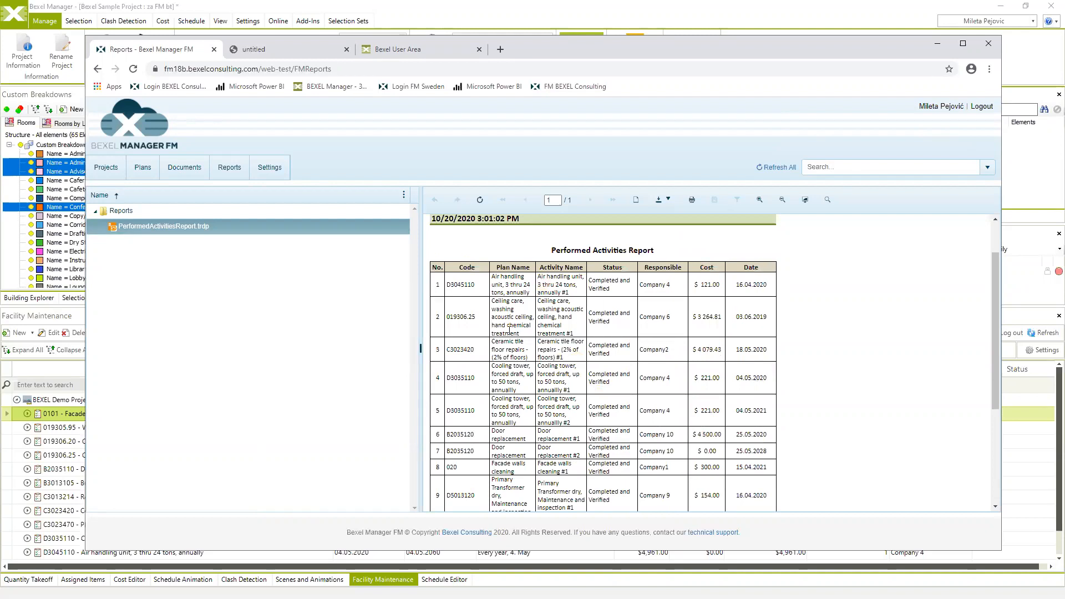
pyautogui.scroll(-3, 528, 320)
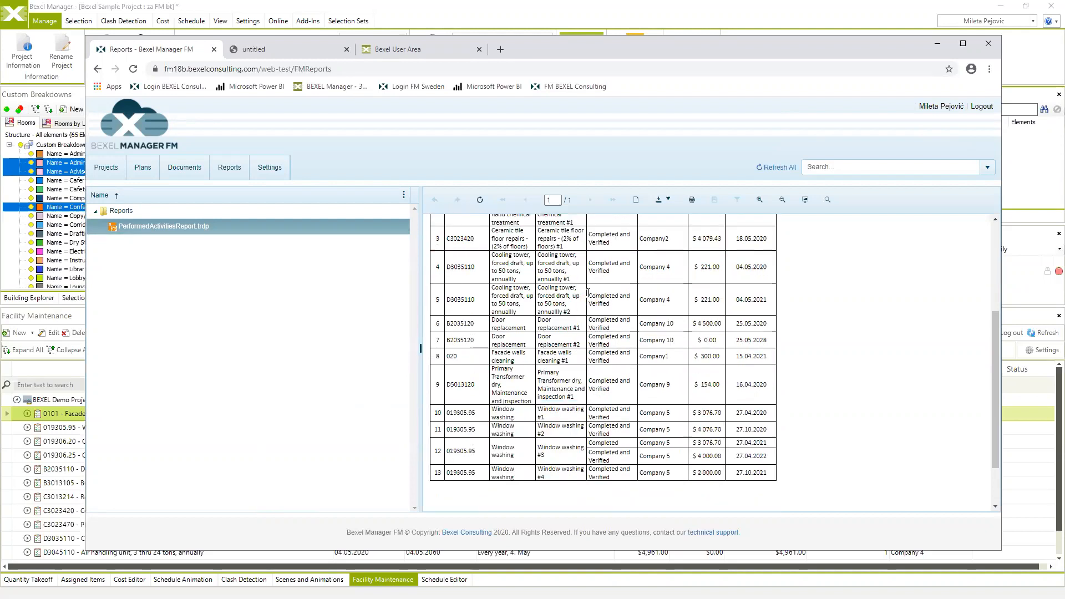
pyautogui.scroll(2, 571, 281)
pyautogui.scroll(1, 572, 282)
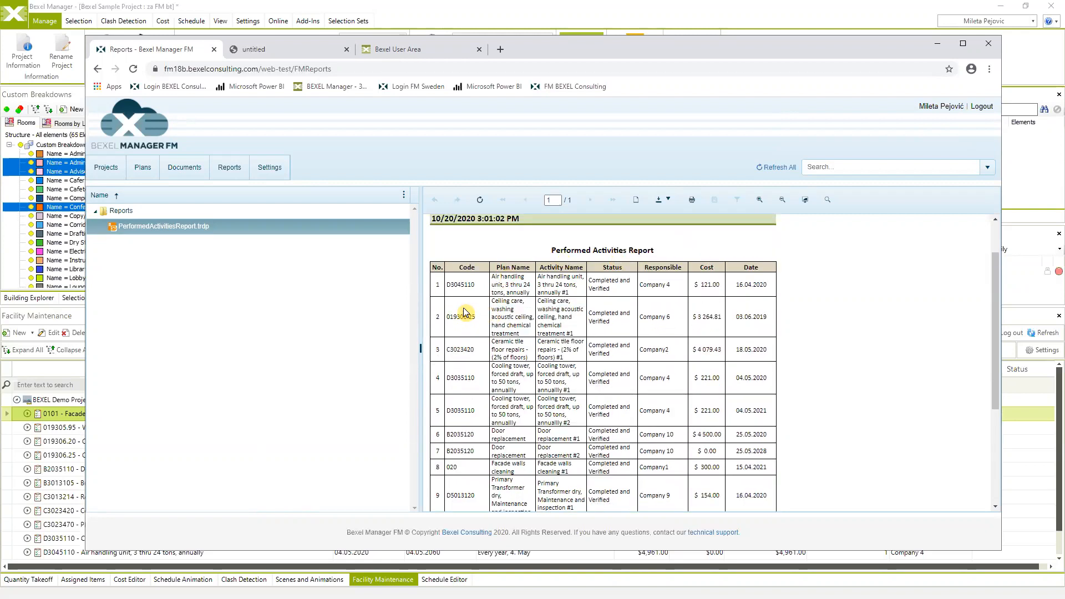
pyautogui.scroll(-3, 477, 309)
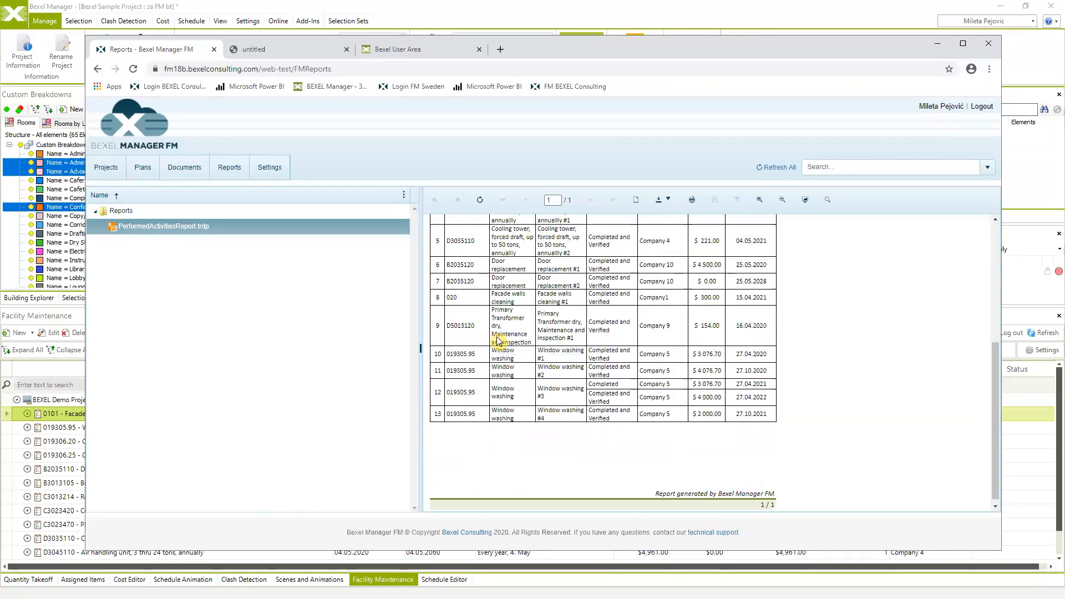
pyautogui.scroll(2, 497, 379)
pyautogui.scroll(2, 497, 379)
pyautogui.scroll(-4, 497, 379)
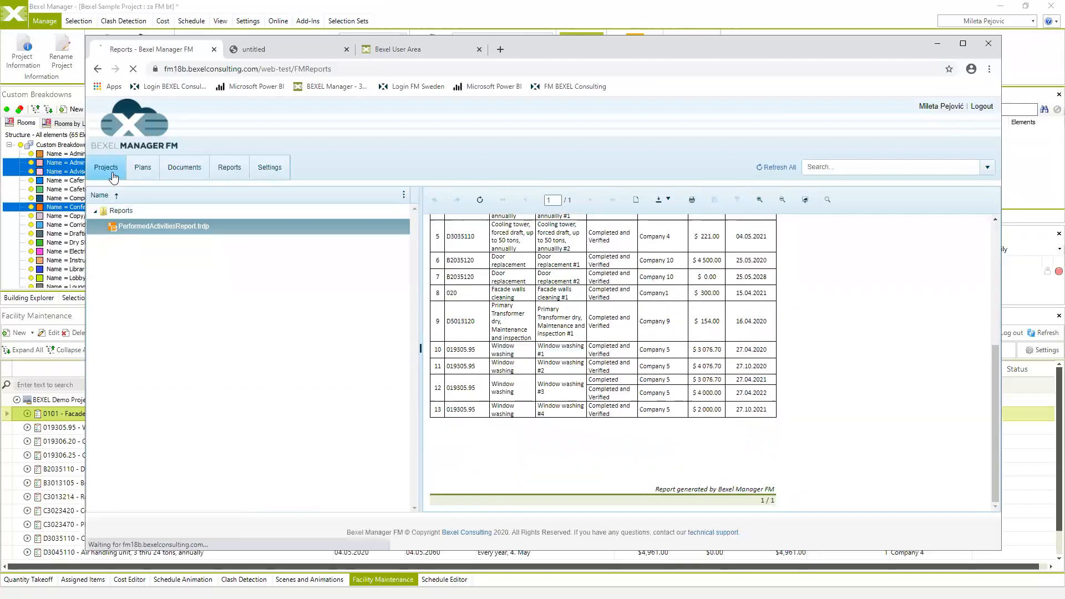
pyautogui.click(111, 172)
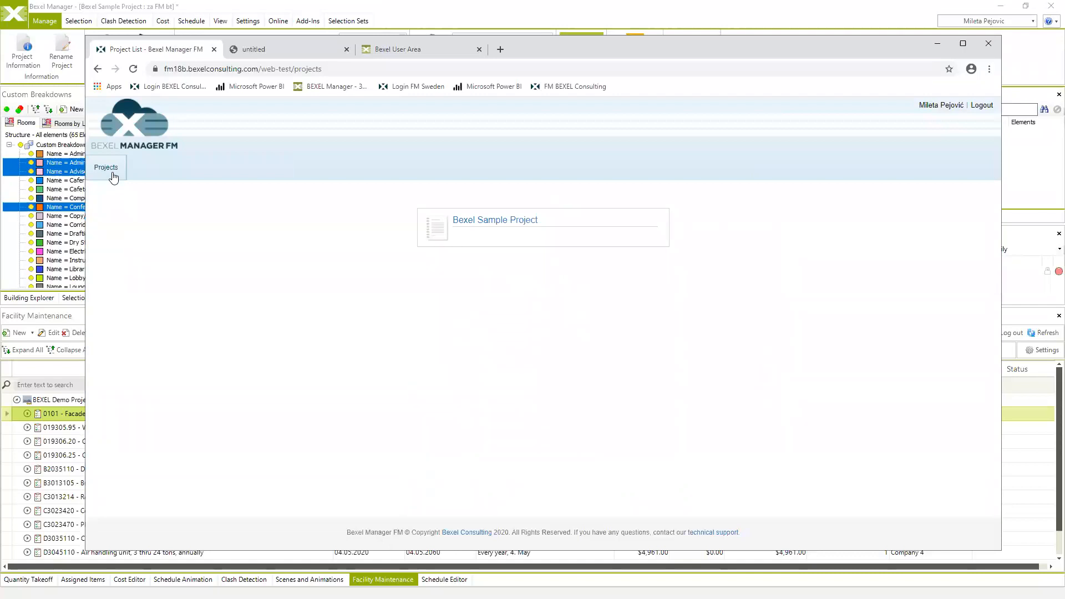
# - Activate External notifications for the 0589652 Wall painting plan and refresh the Plans list
pyautogui.click(505, 223)
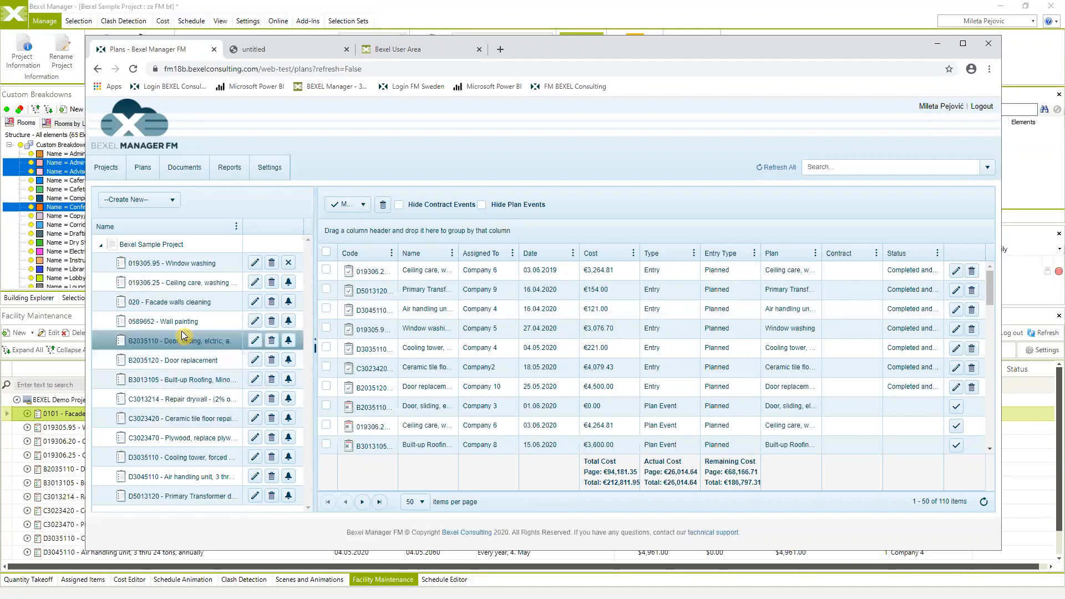
pyautogui.click(255, 320)
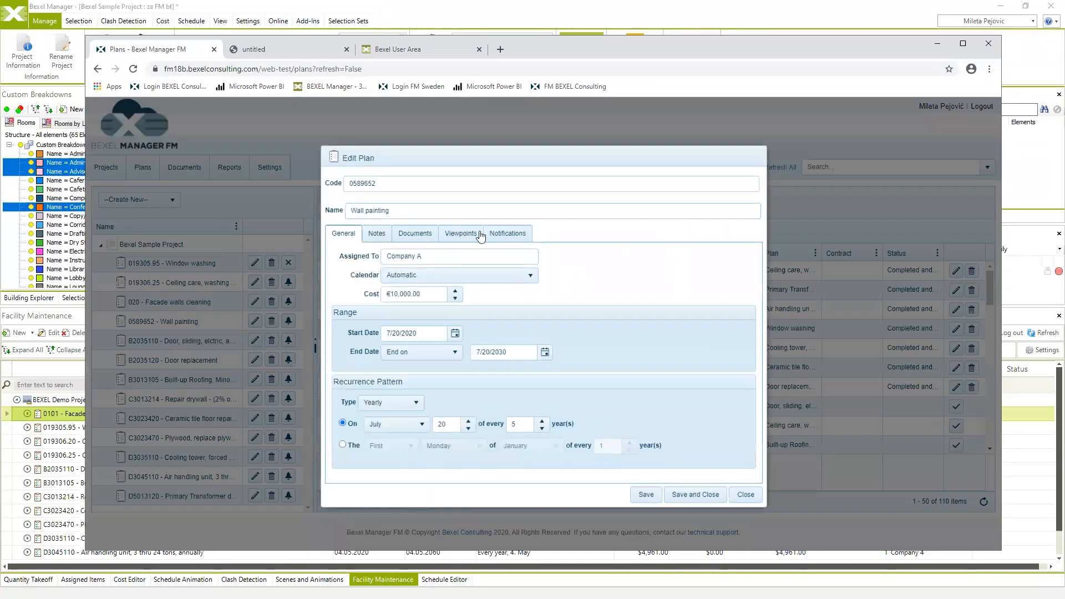
pyautogui.click(508, 239)
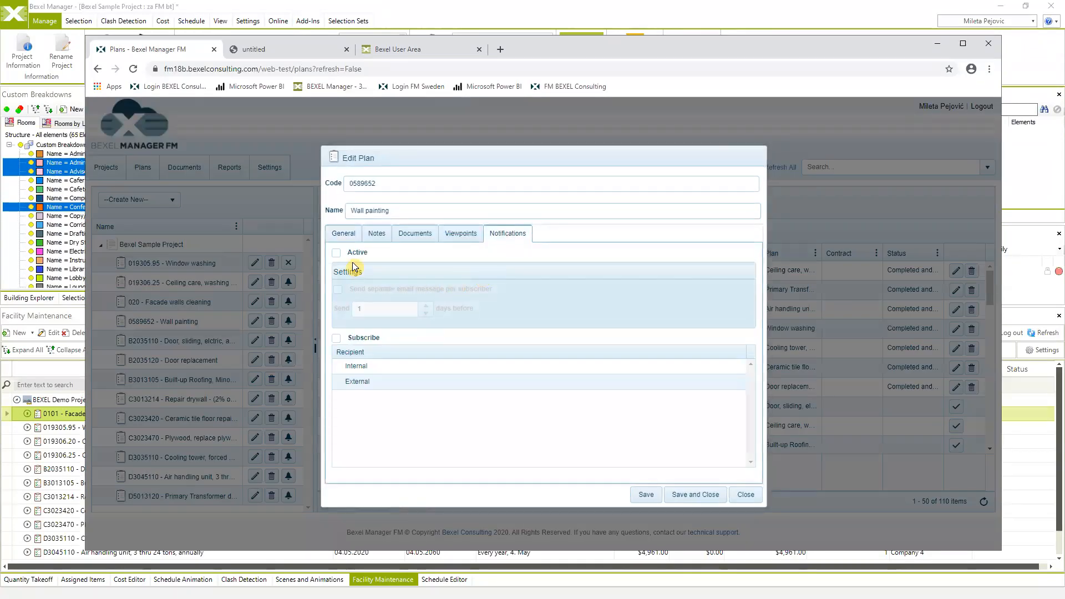
pyautogui.click(337, 253)
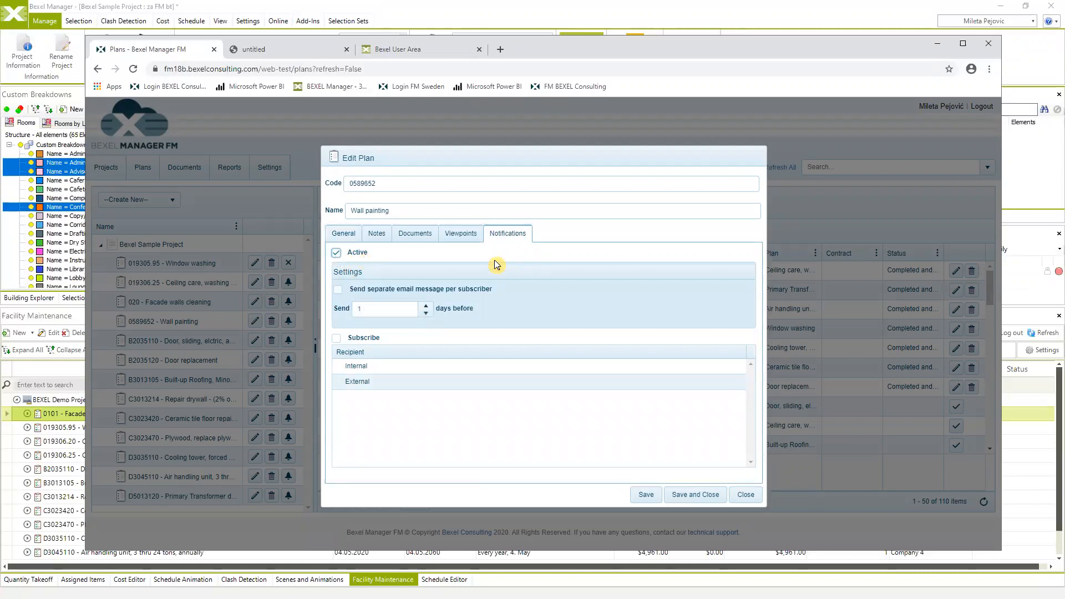
pyautogui.click(355, 384)
pyautogui.click(745, 490)
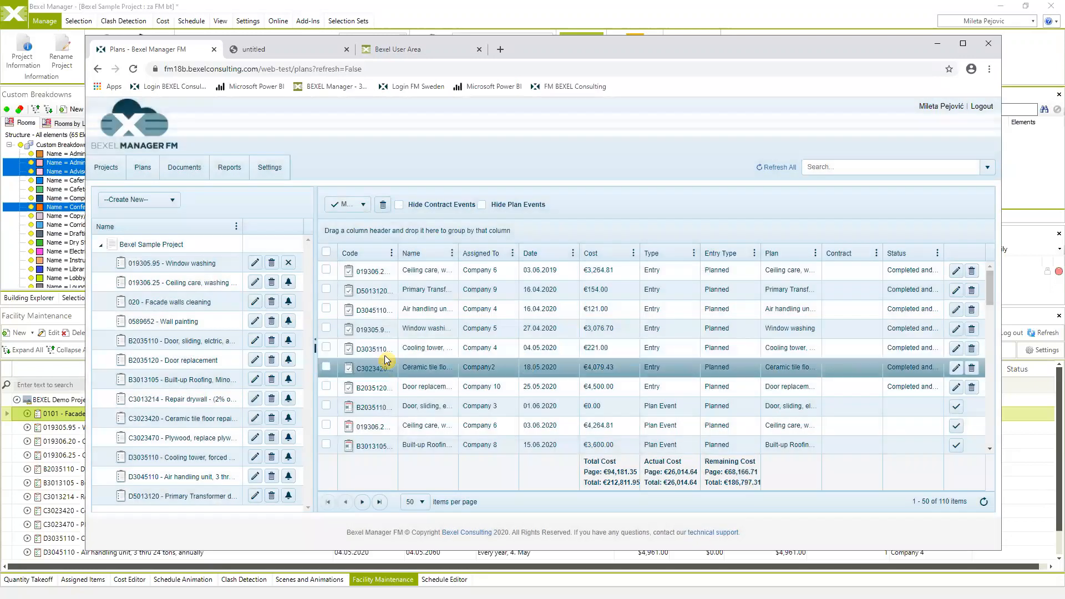
pyautogui.click(143, 168)
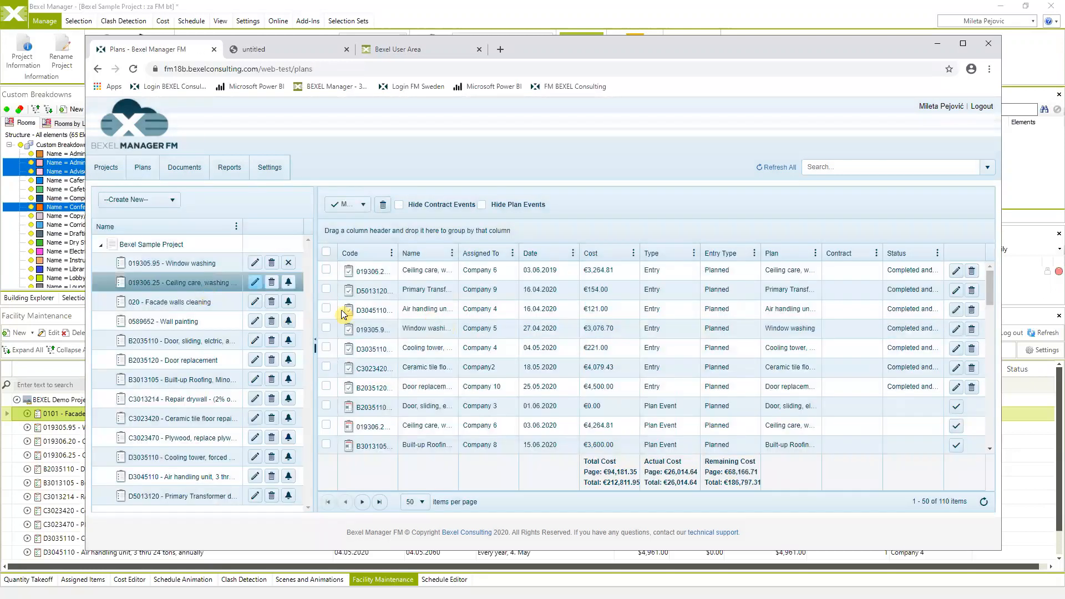
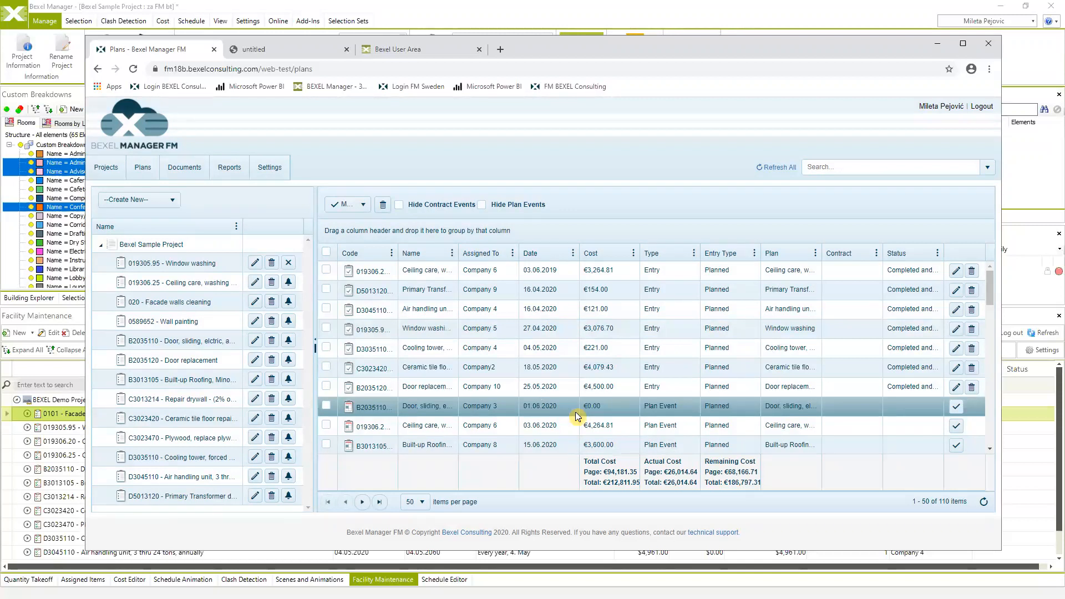
# - Select the 01.06.2020 B2035110 sliding-door plan event and mark it as completed
pyautogui.click(327, 407)
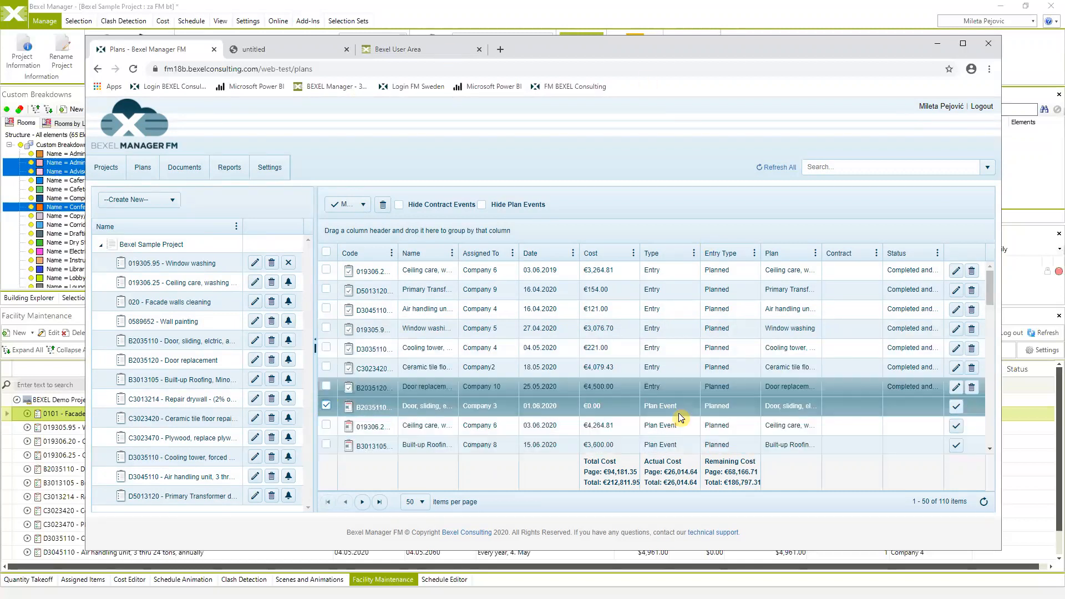
pyautogui.moveTo(645, 36); pyautogui.dragTo(633, 27)
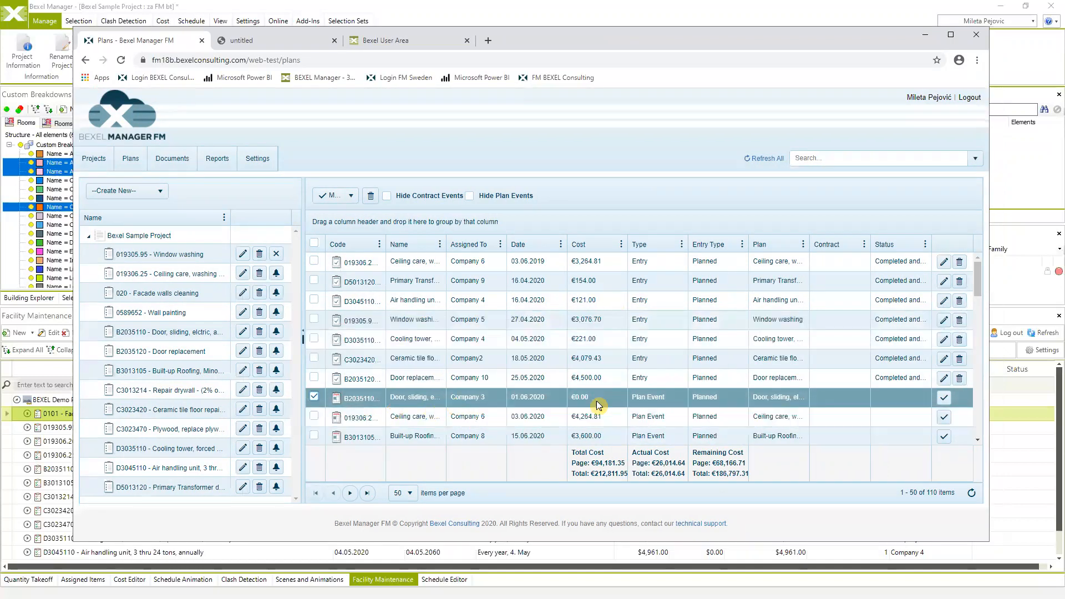
pyautogui.click(943, 399)
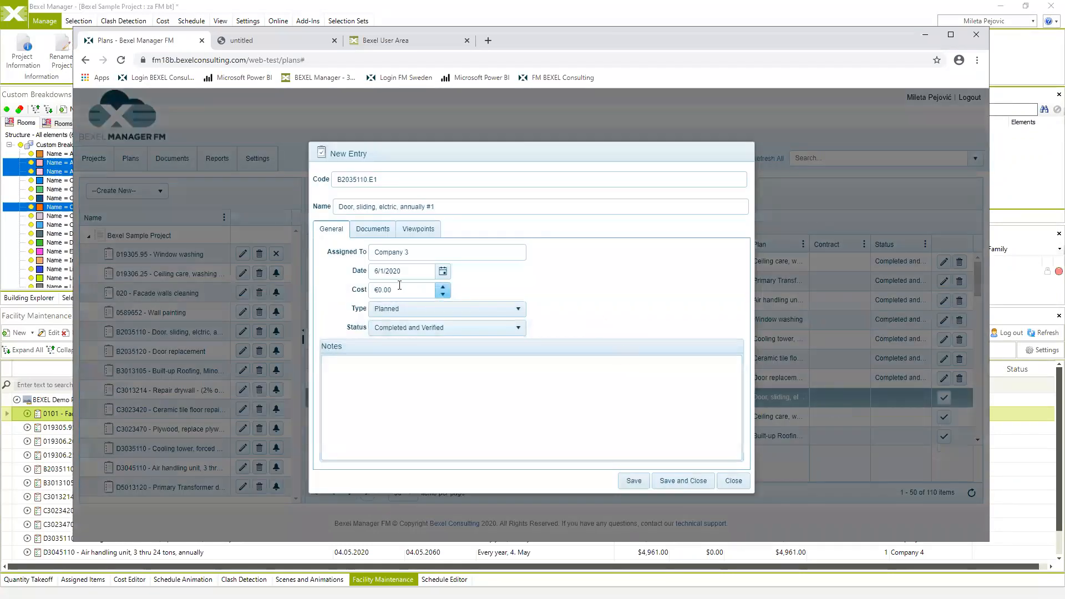
# - Record the sliding-door completed entry with a cost of 1000 and save it
pyautogui.moveTo(503, 161); pyautogui.dragTo(583, 159)
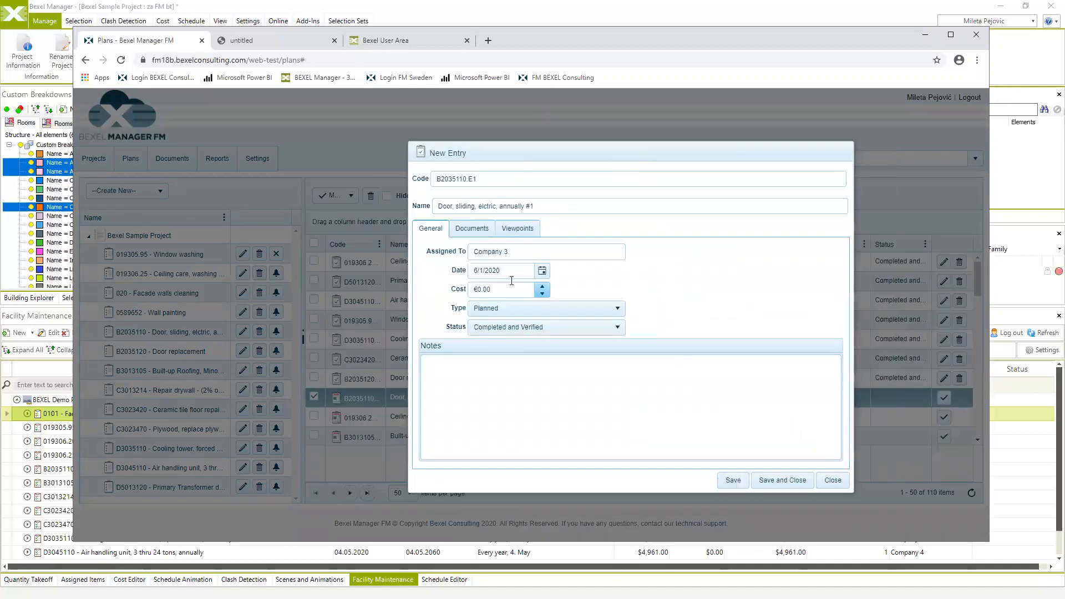
pyautogui.click(476, 288)
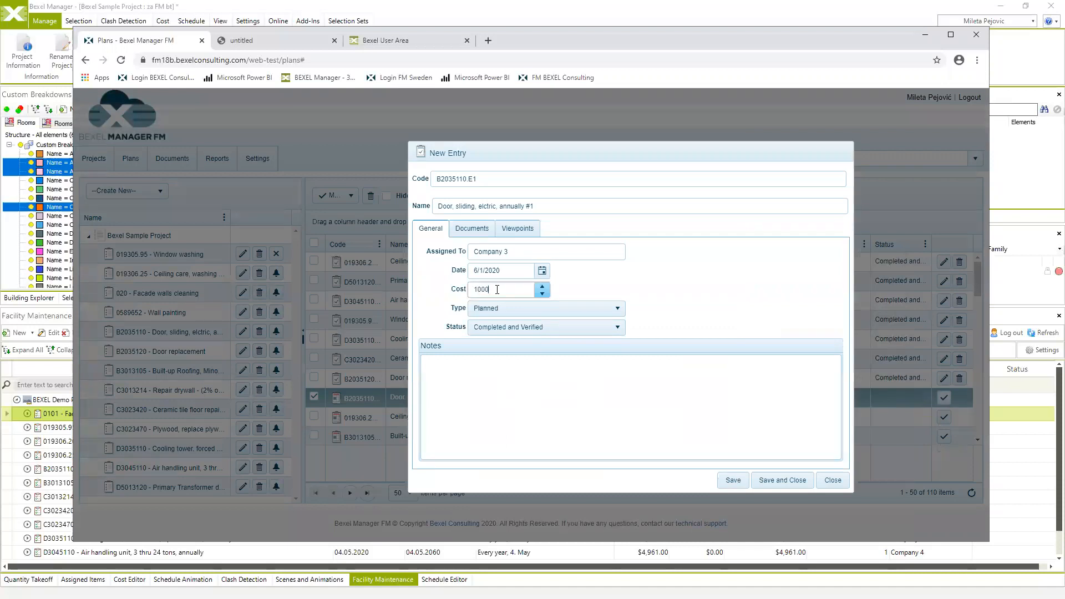
pyautogui.click(797, 482)
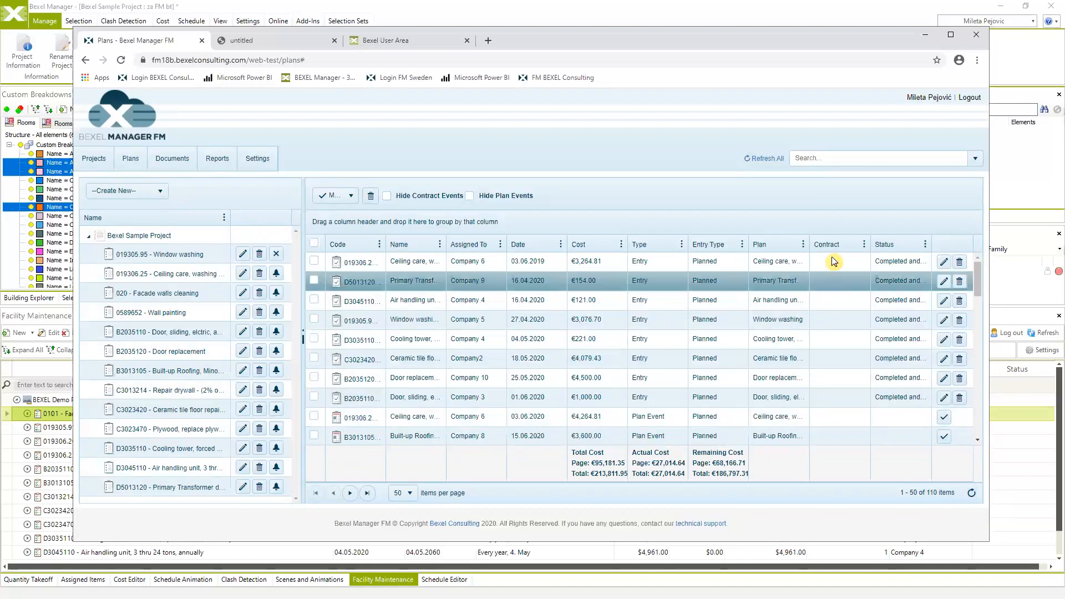
# - Refresh the portal plans, then refresh Facility Maintenance and check the B2035110 task
pyautogui.click(766, 162)
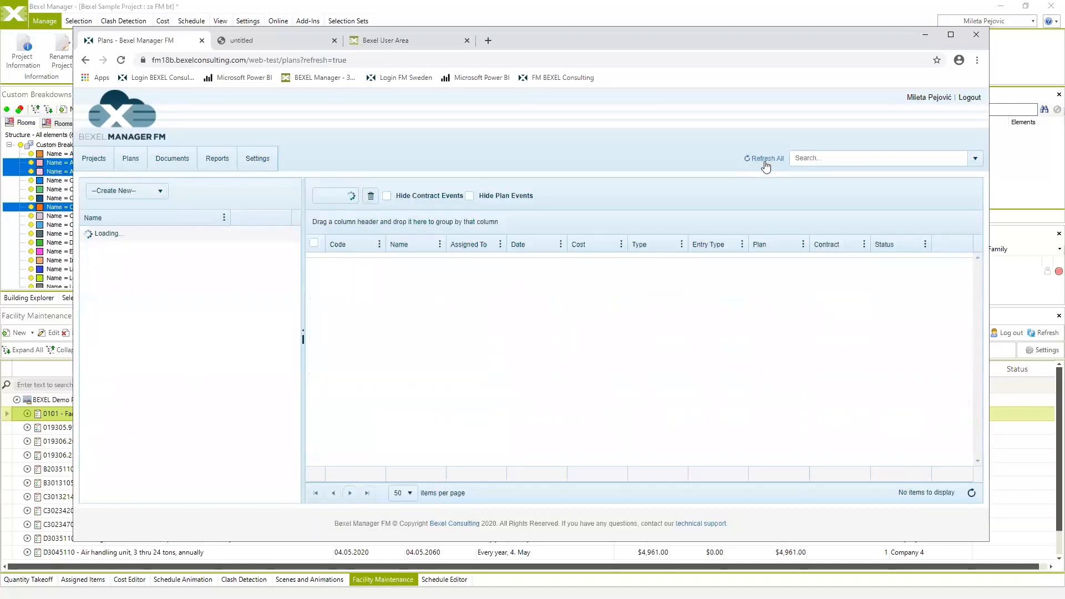
pyautogui.click(925, 35)
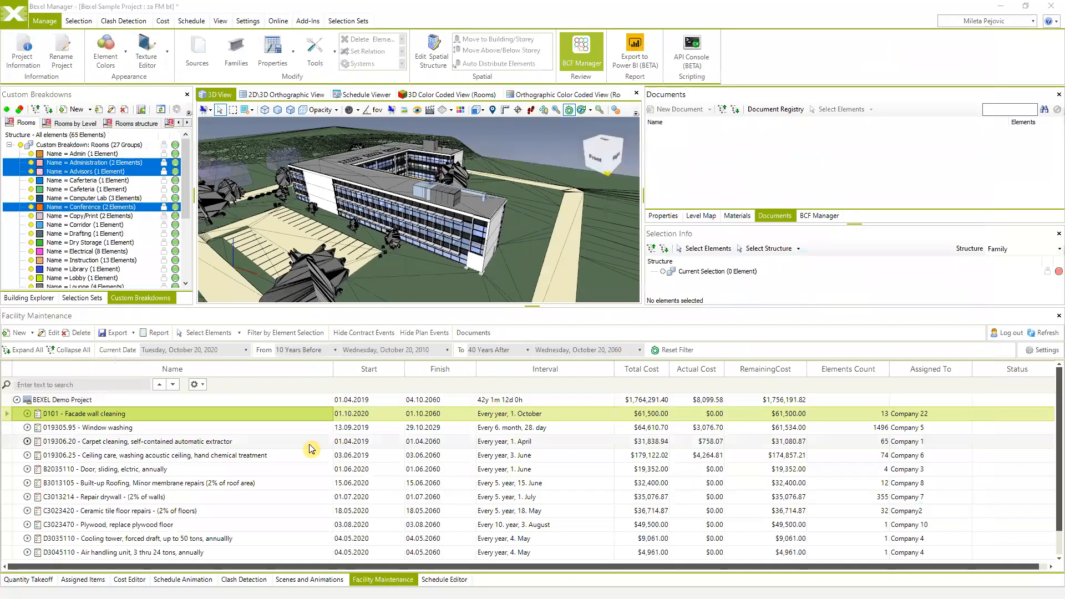
pyautogui.click(1047, 333)
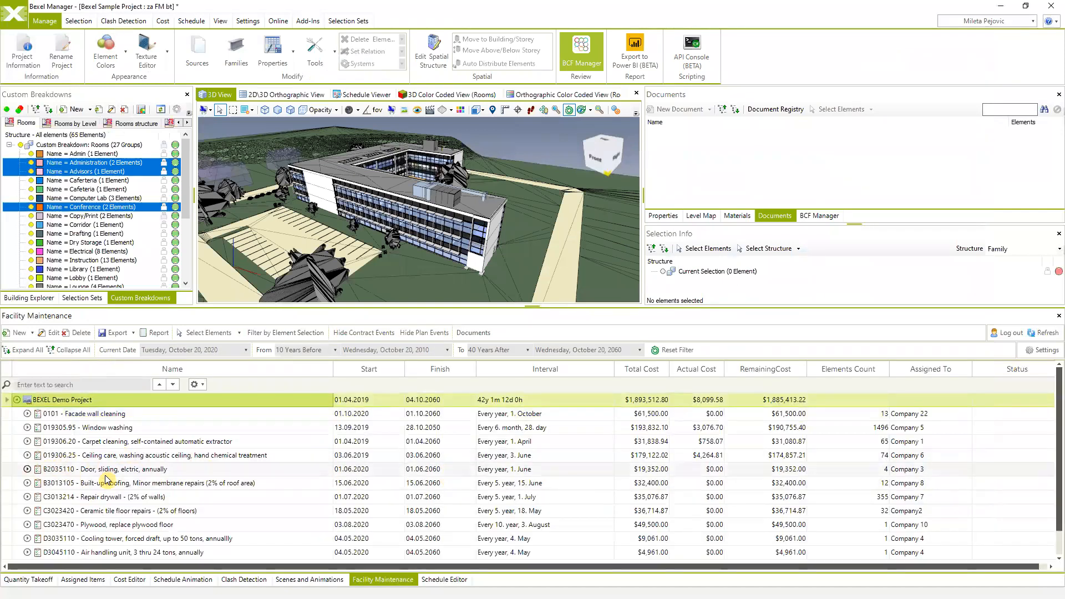
pyautogui.click(28, 470)
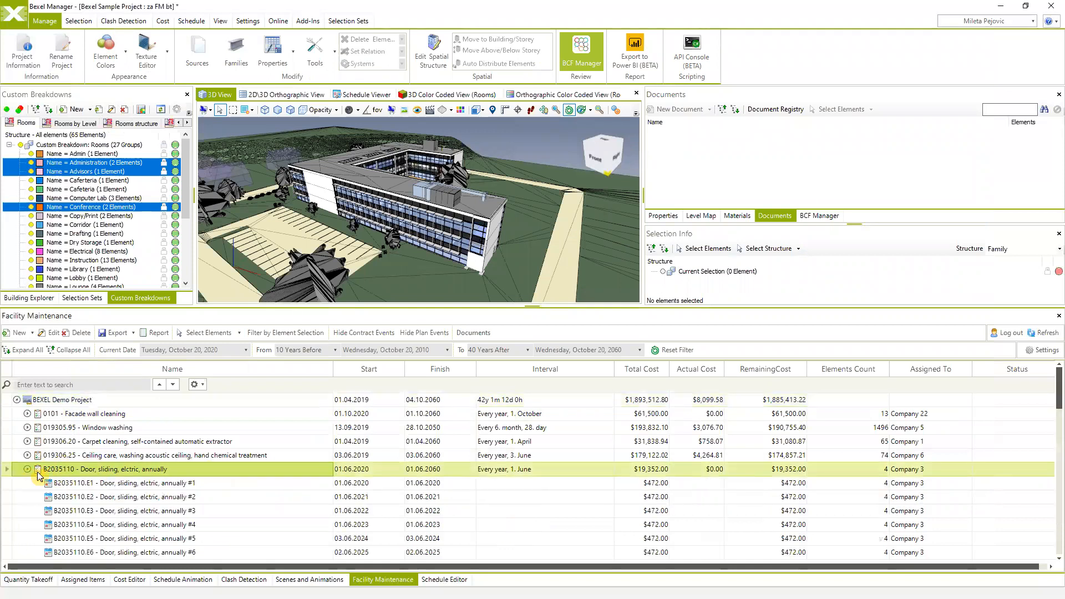
pyautogui.click(27, 469)
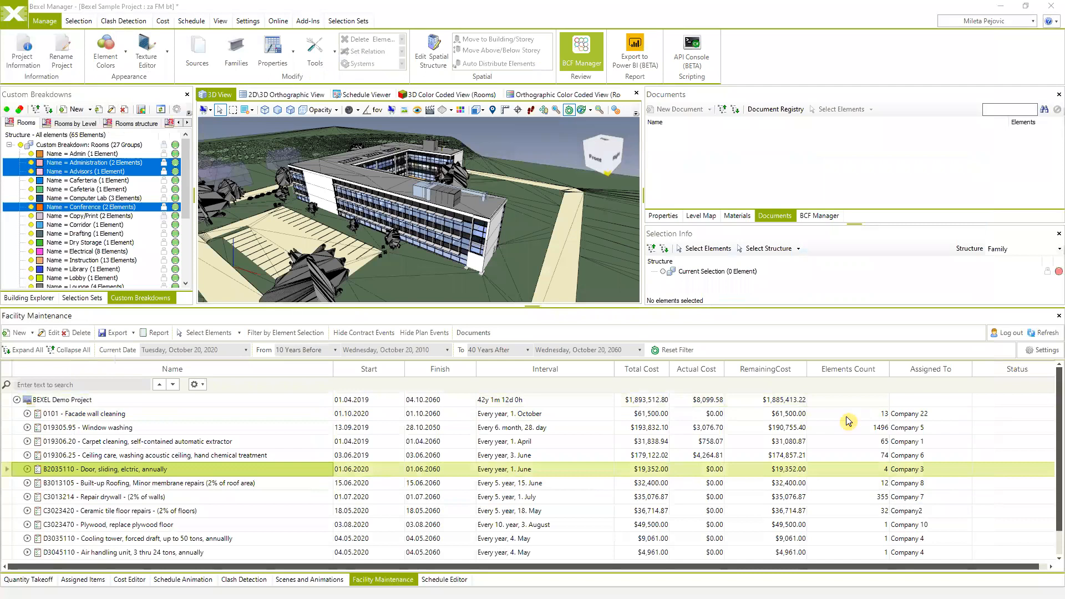
pyautogui.hotkey('alt', 'Tab')
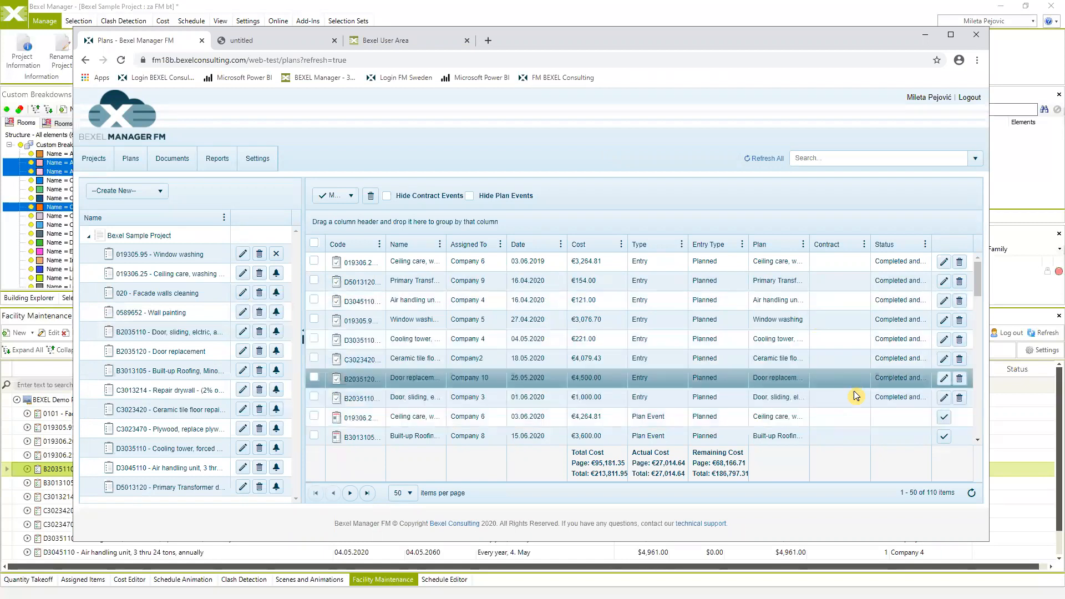
# - Refresh Facility Maintenance again and review B2035110's yearly occurrences, then return to the web Plans page
pyautogui.click(925, 35)
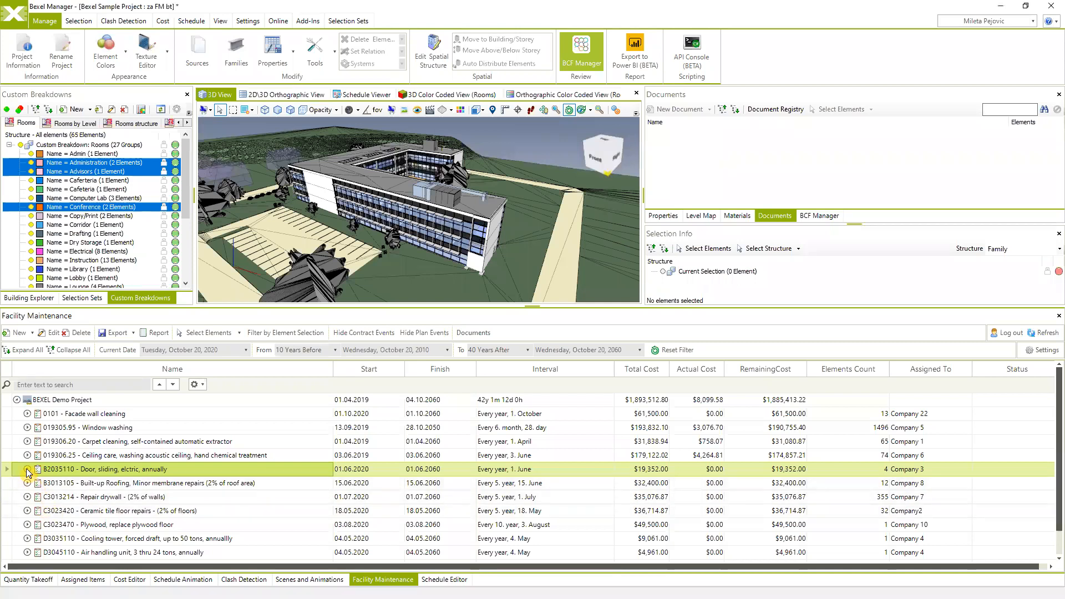
pyautogui.click(27, 470)
pyautogui.scroll(-7, 61, 482)
pyautogui.scroll(-7, 65, 484)
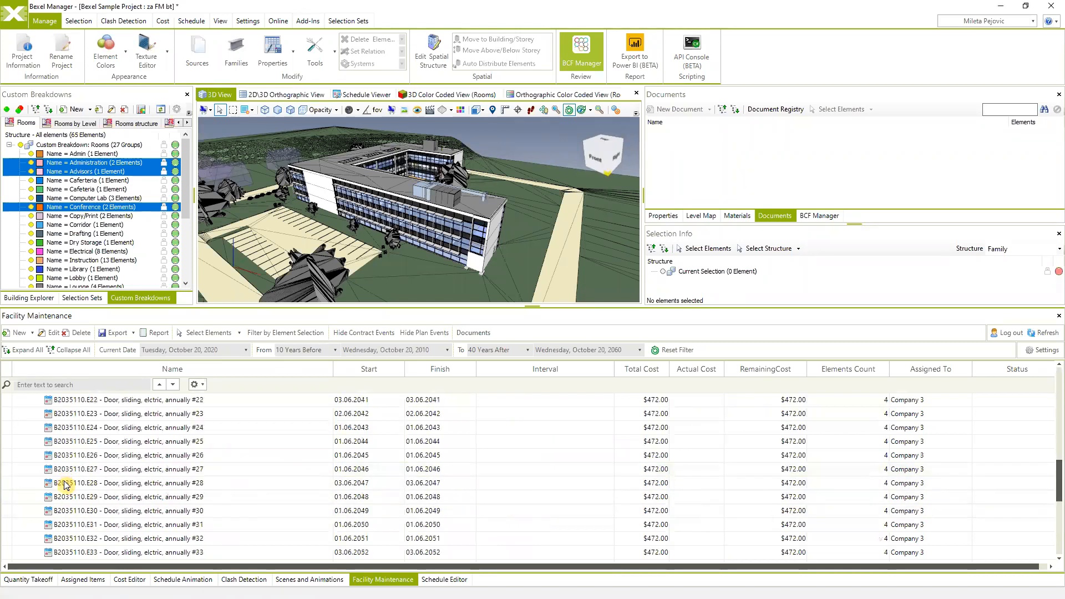
pyautogui.scroll(15, 65, 484)
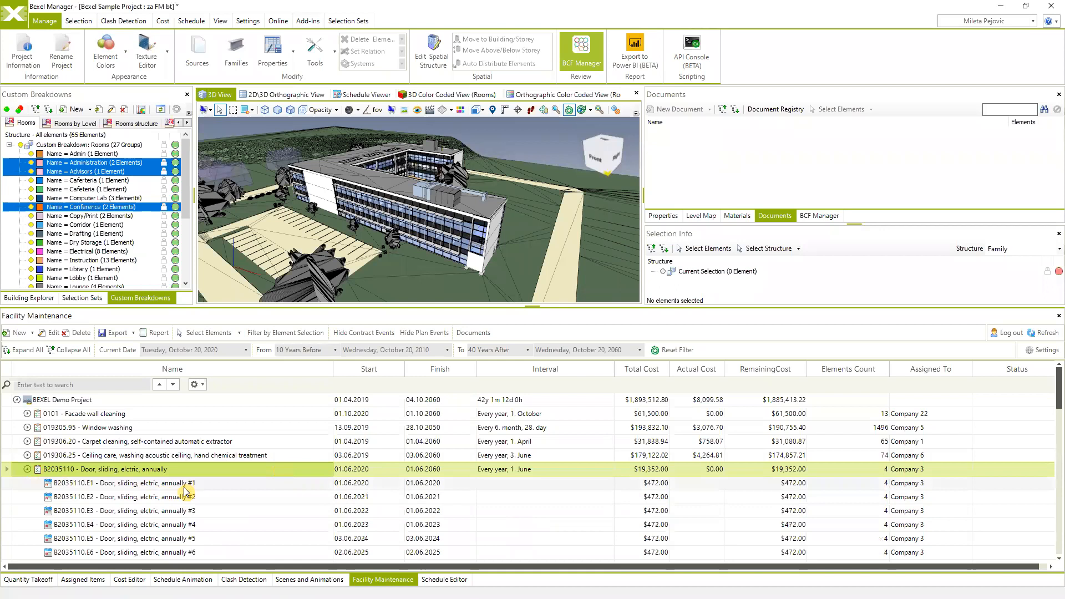
pyautogui.click(1036, 332)
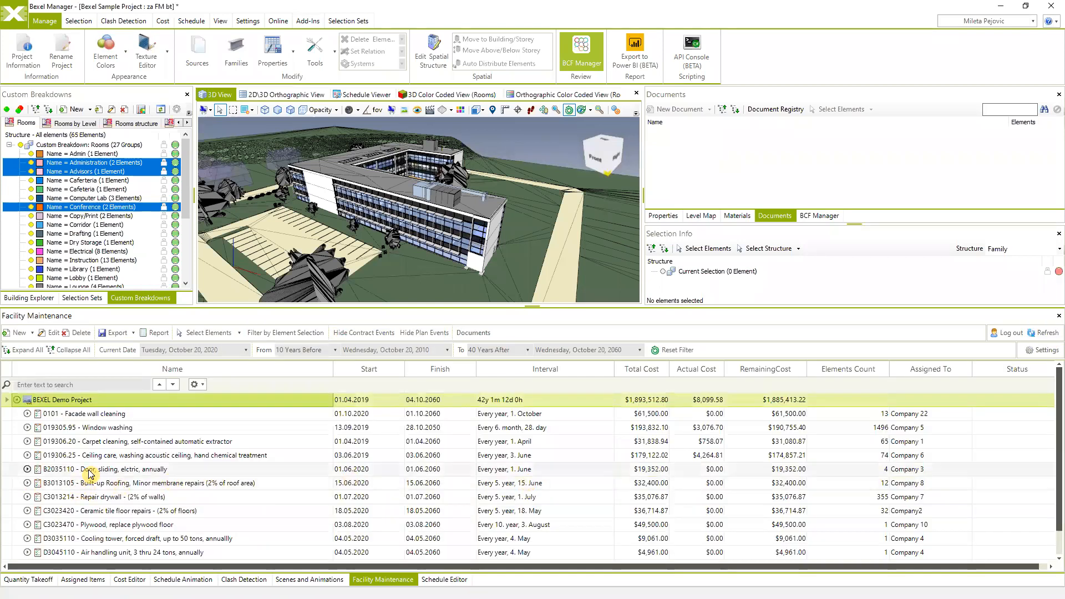
pyautogui.click(26, 470)
pyautogui.scroll(-3, 255, 464)
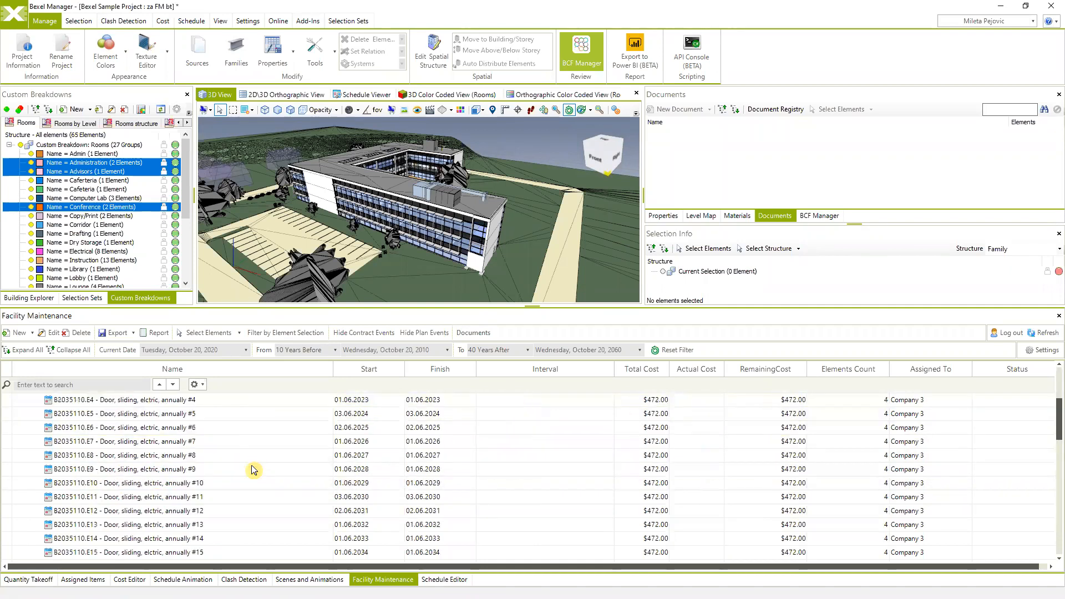
pyautogui.scroll(3, 239, 474)
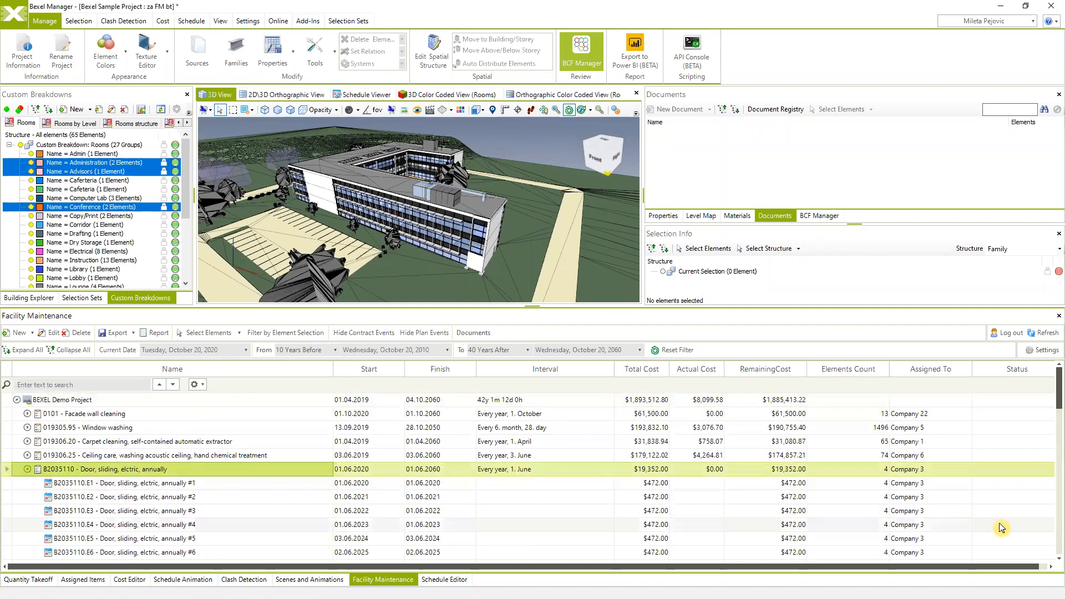
pyautogui.hotkey('alt', 'Tab')
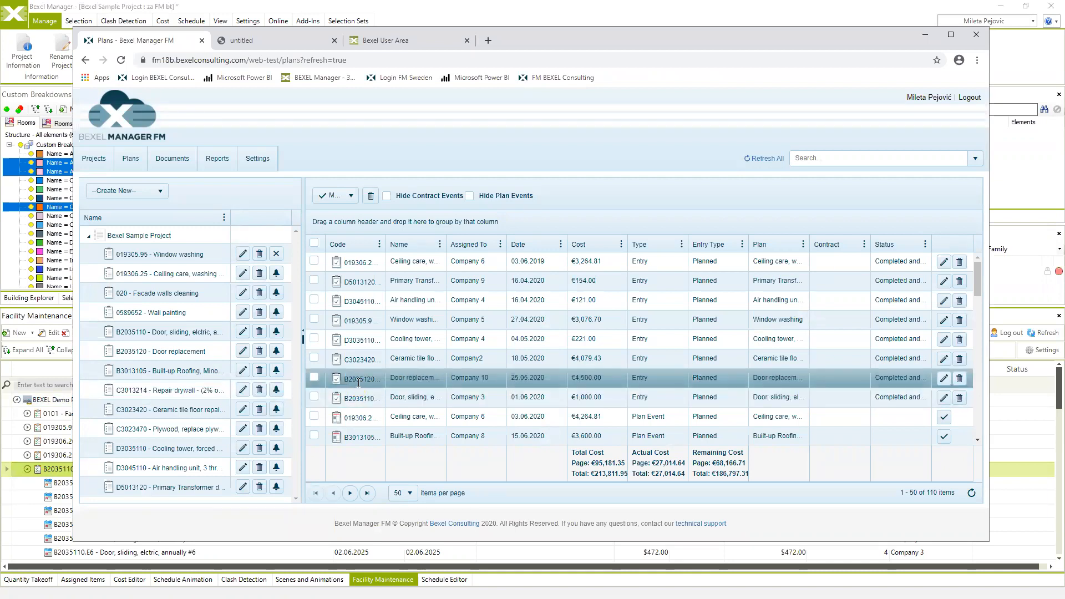
# - Re-save the sliding-door entry with status Completed and Verified
pyautogui.click(943, 399)
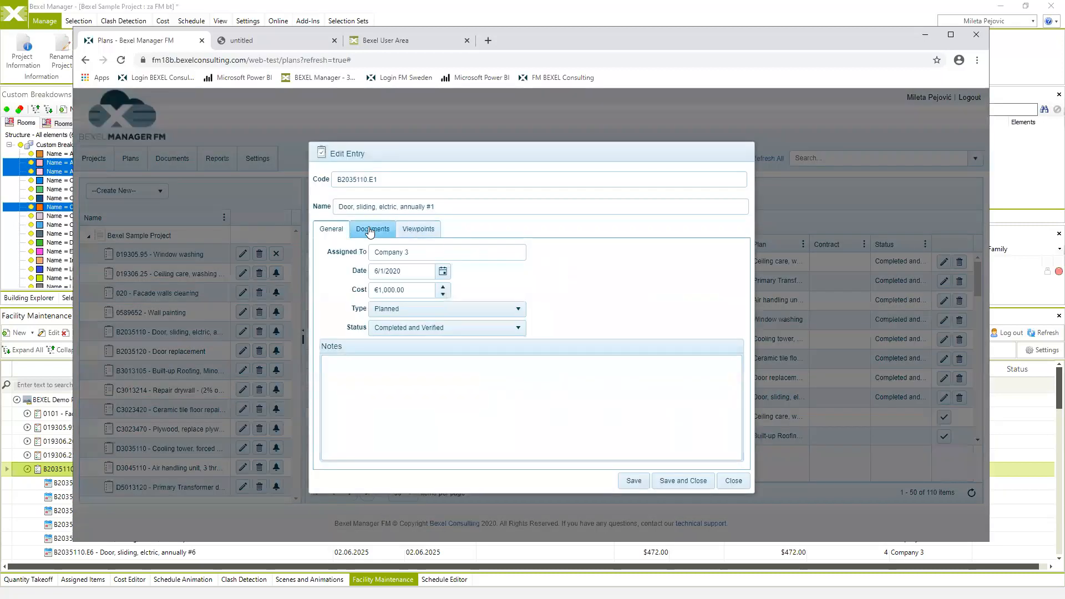
pyautogui.click(516, 328)
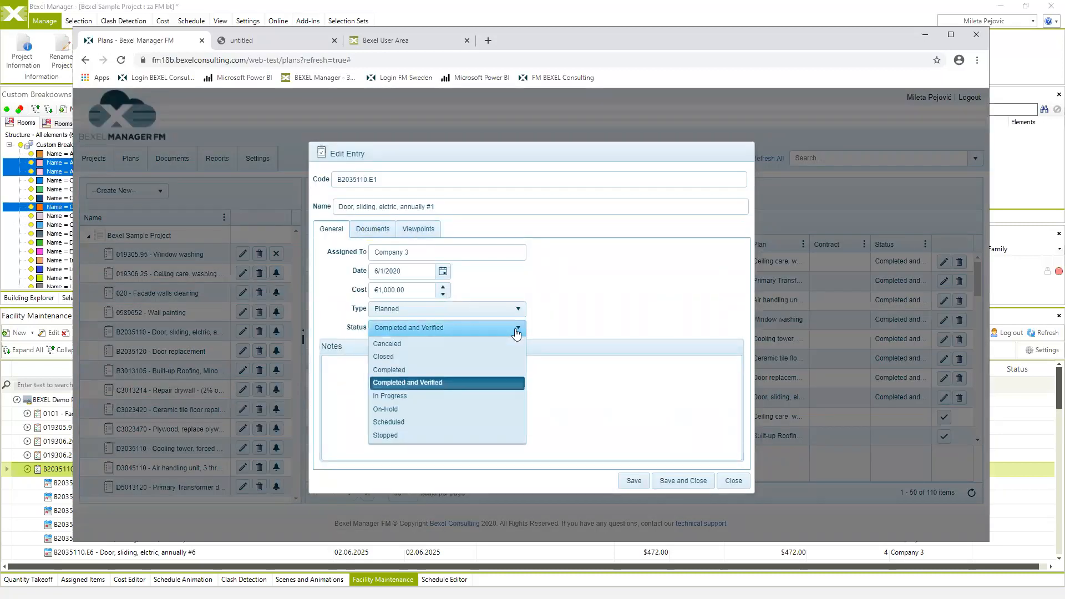
pyautogui.click(516, 332)
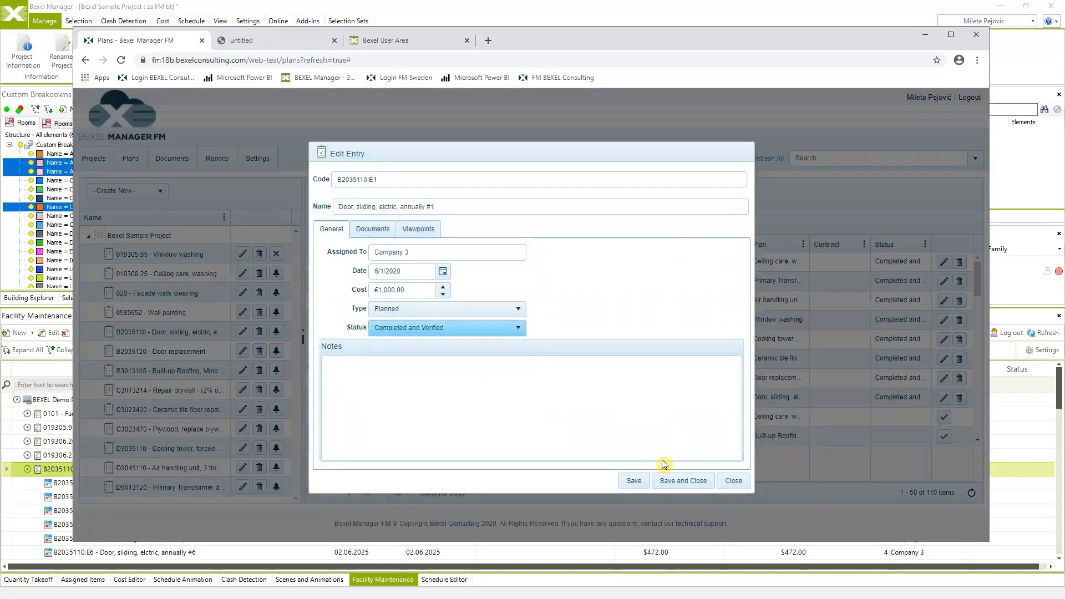
pyautogui.click(681, 482)
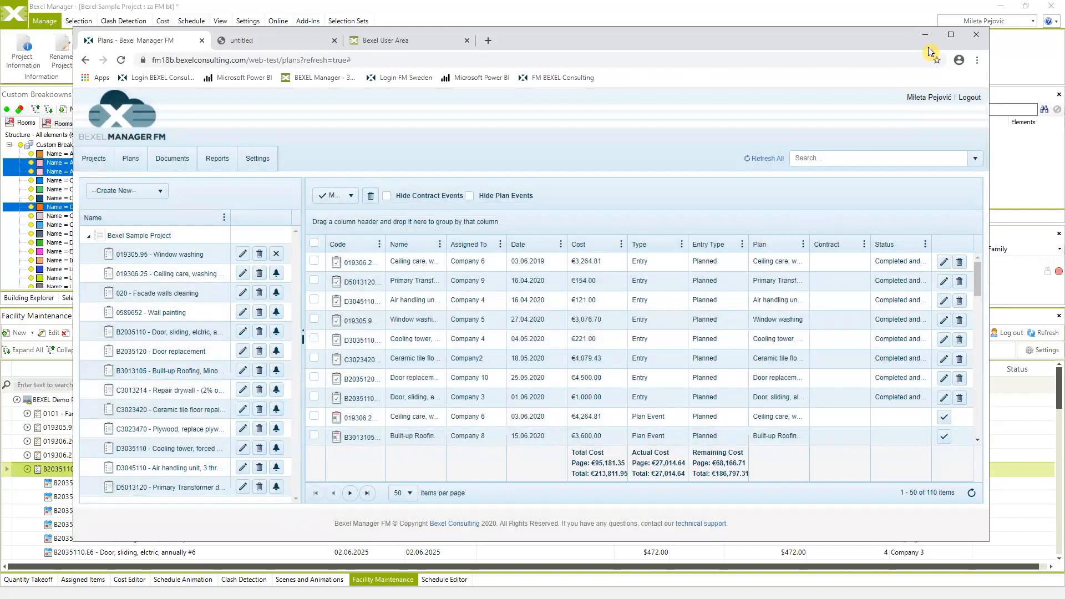
# - Reload all portal plans and return to the Bexel Manager desktop app
pyautogui.click(765, 160)
pyautogui.click(927, 36)
pyautogui.scroll(-4, 567, 455)
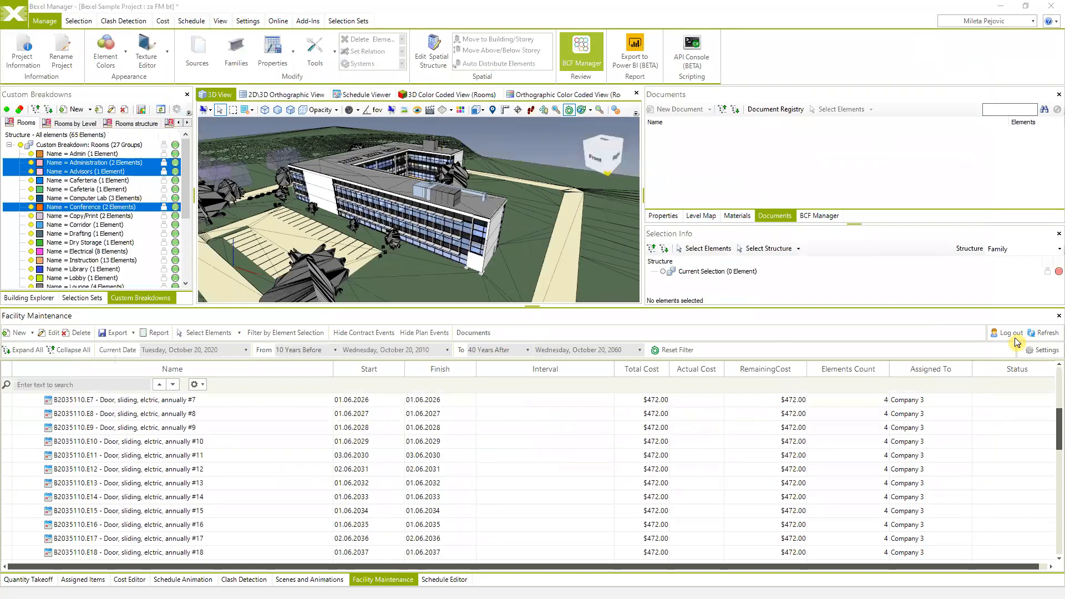
# - Refresh Facility Maintenance and review the Door, sliding, electric plan's events
pyautogui.scroll(4, 985, 390)
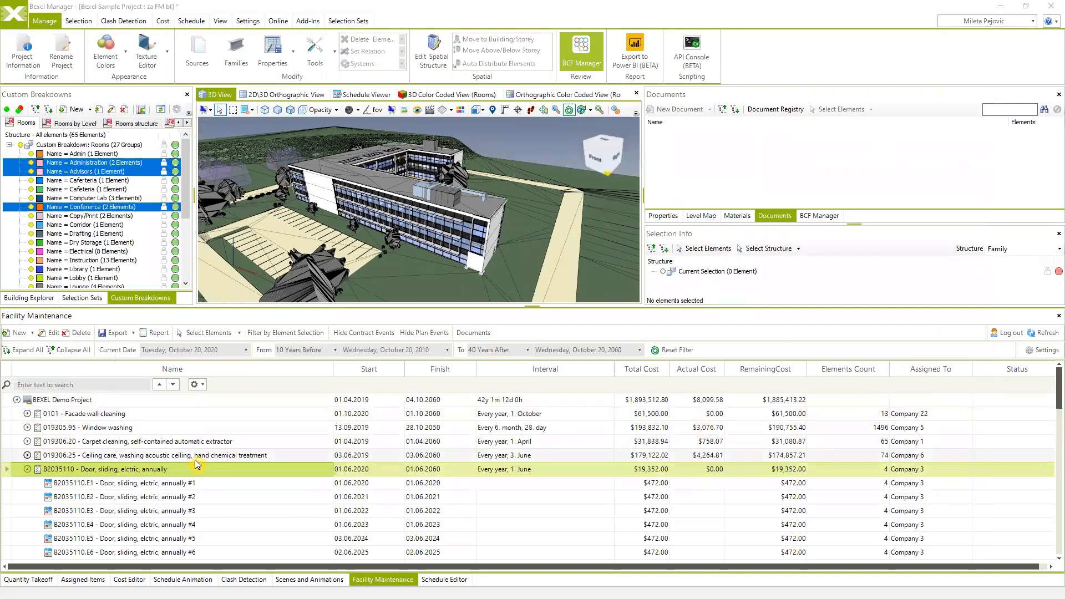
pyautogui.click(1046, 332)
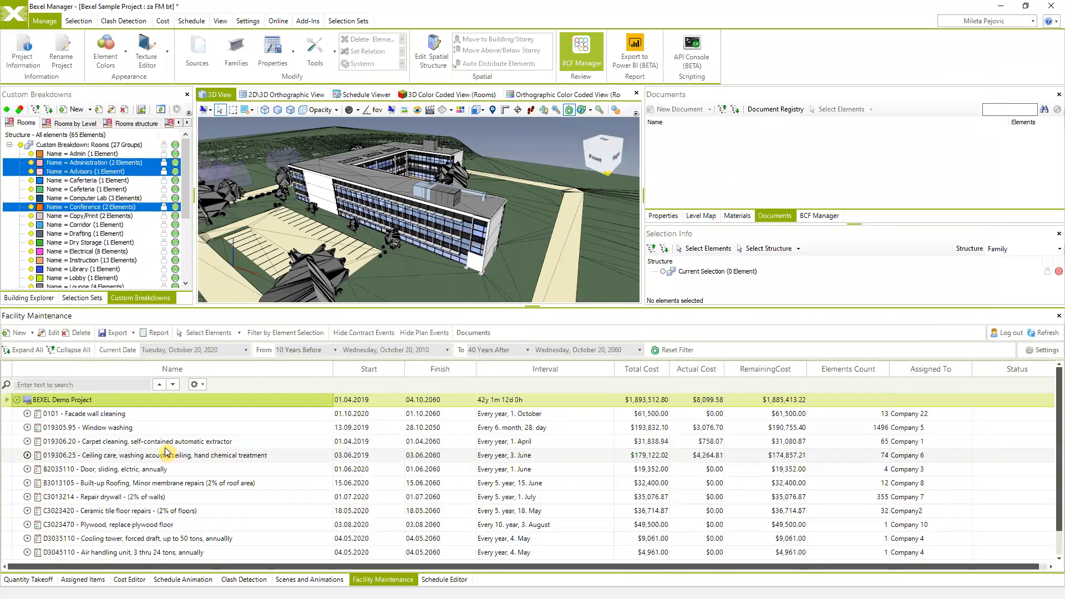
pyautogui.click(28, 470)
pyautogui.scroll(-7, 65, 510)
pyautogui.scroll(-3, 69, 512)
pyautogui.scroll(-2, 71, 508)
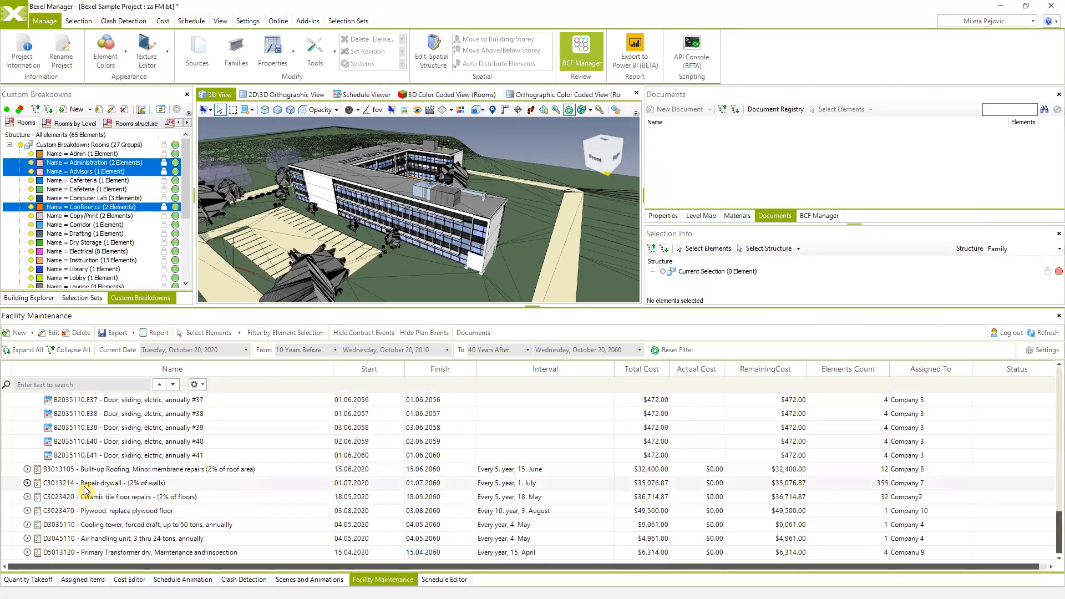
pyautogui.scroll(11, 67, 506)
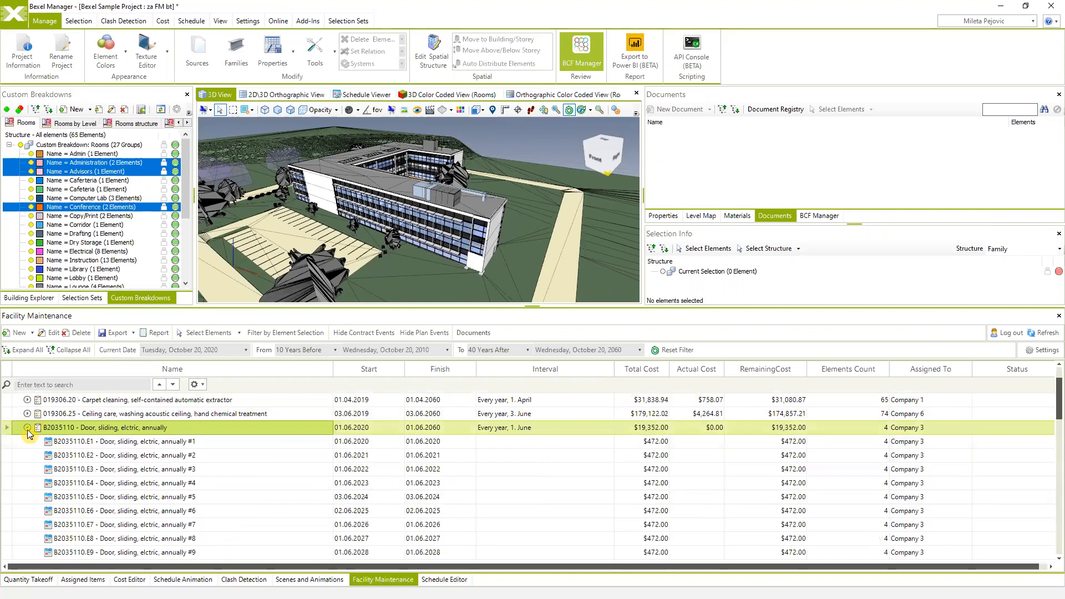
# - Collapse the door plan, expand 019306.25 Ceiling care, and select treatment #2
pyautogui.click(28, 428)
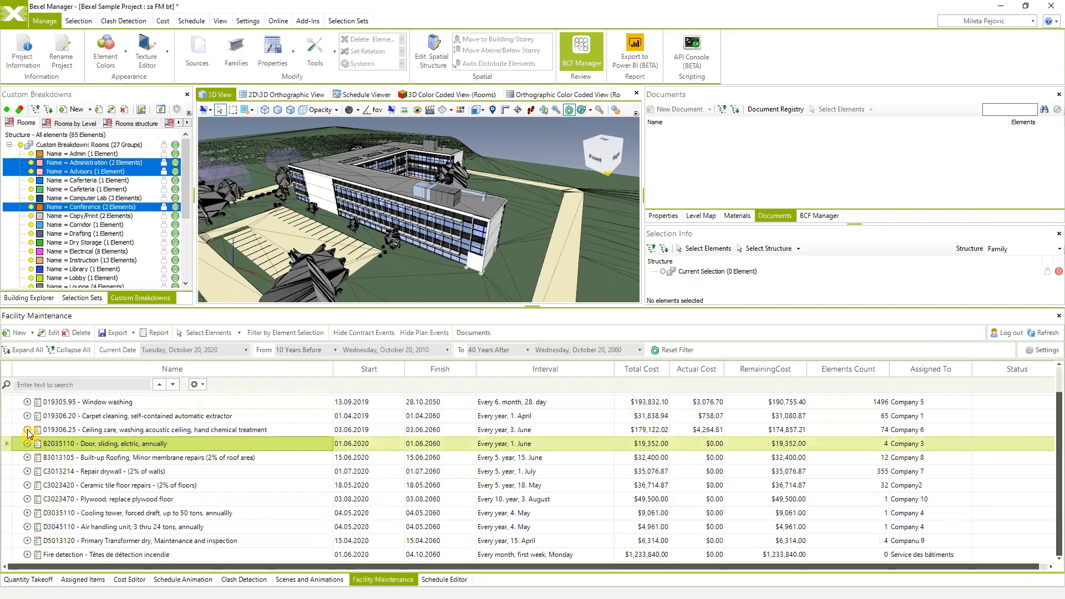
pyautogui.click(28, 429)
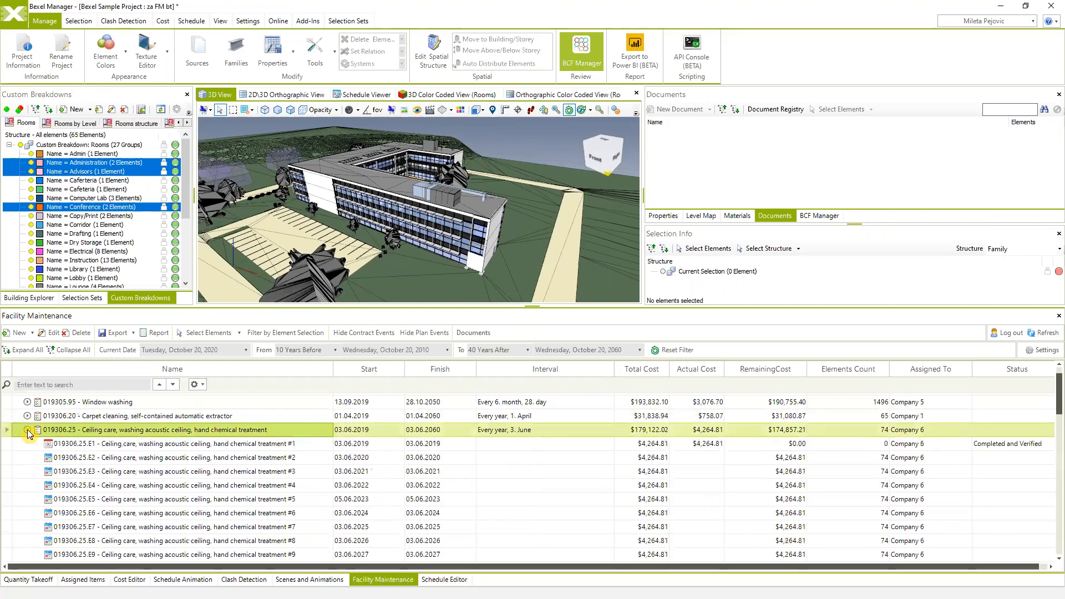
pyautogui.click(97, 460)
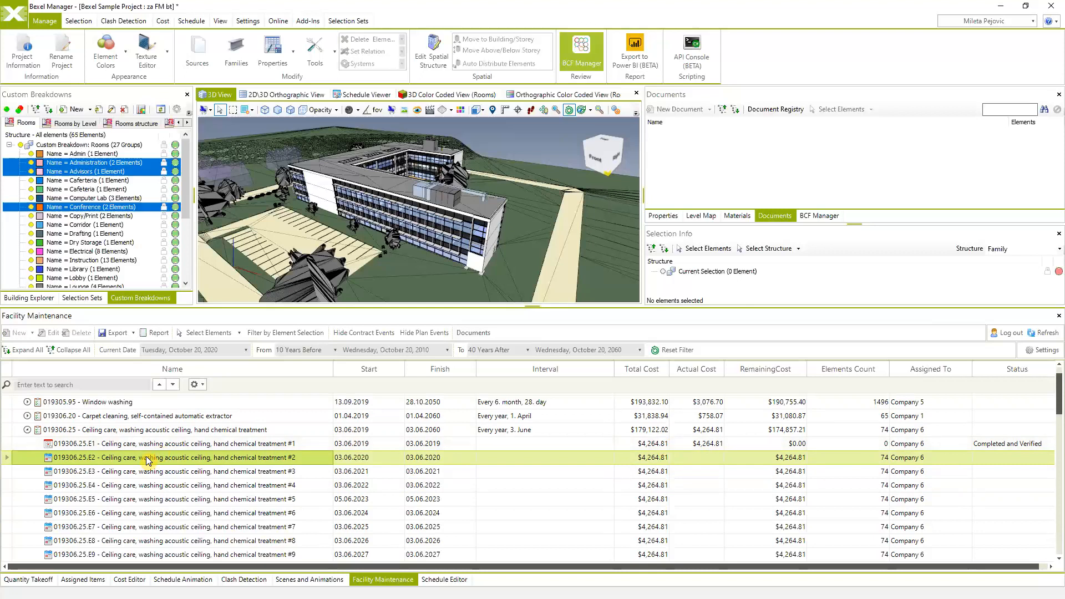
# - Inspect ceiling care treatment #1's details and recorded cost, closing without changes
pyautogui.click(175, 444)
pyautogui.rightClick(175, 444)
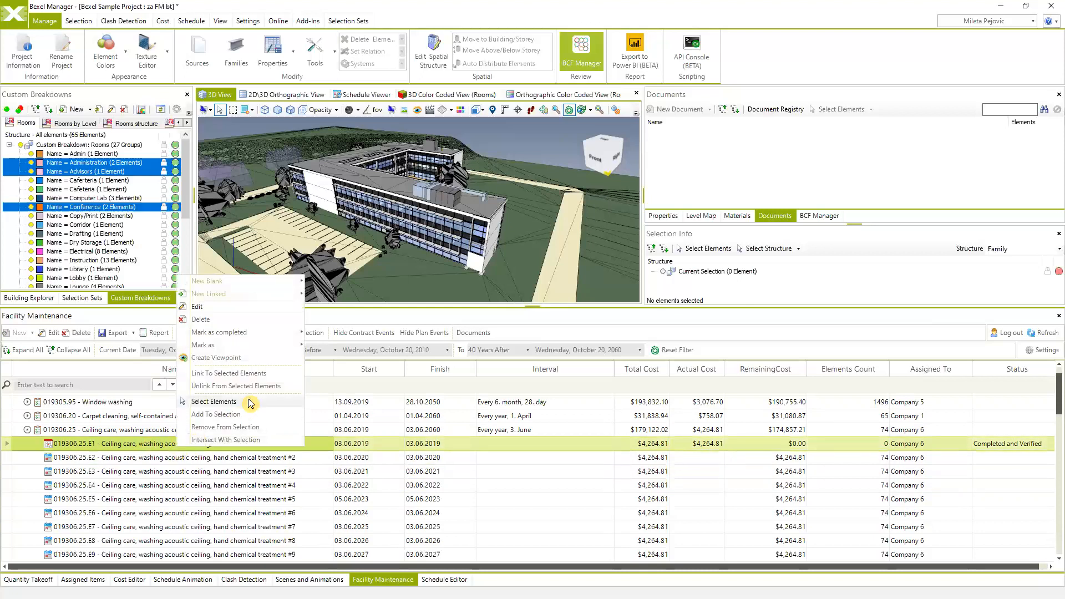
pyautogui.moveTo(242, 334)
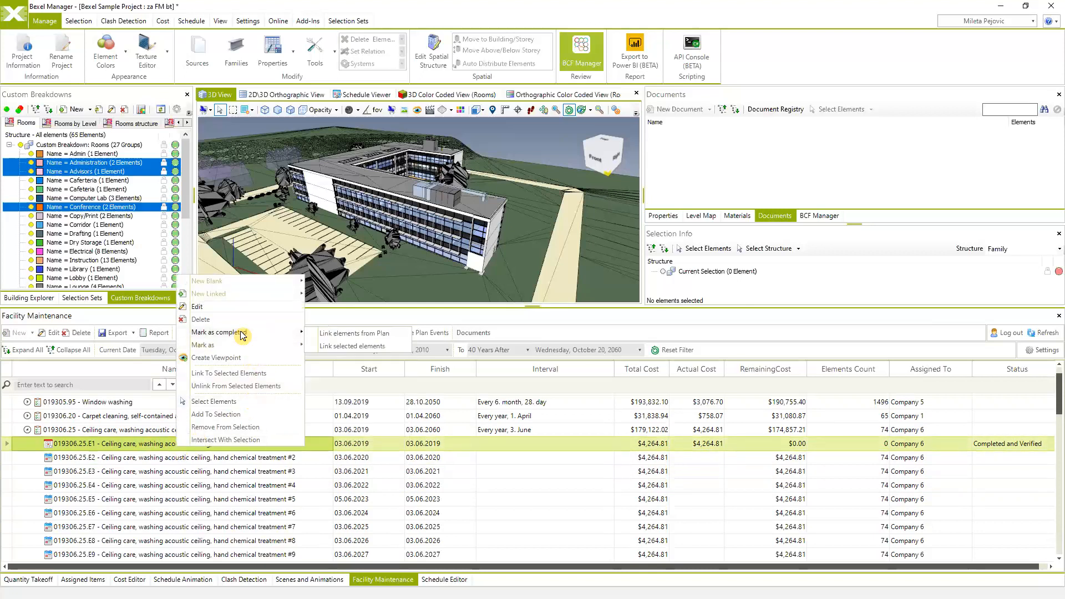
pyautogui.click(127, 449)
pyautogui.rightClick(127, 449)
pyautogui.click(160, 307)
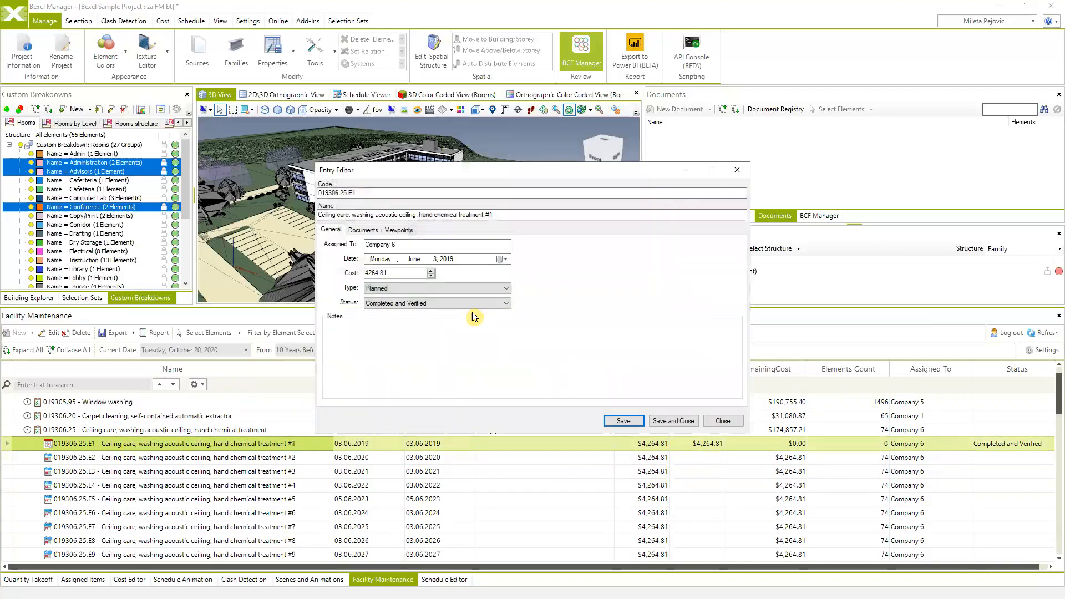
pyautogui.click(393, 273)
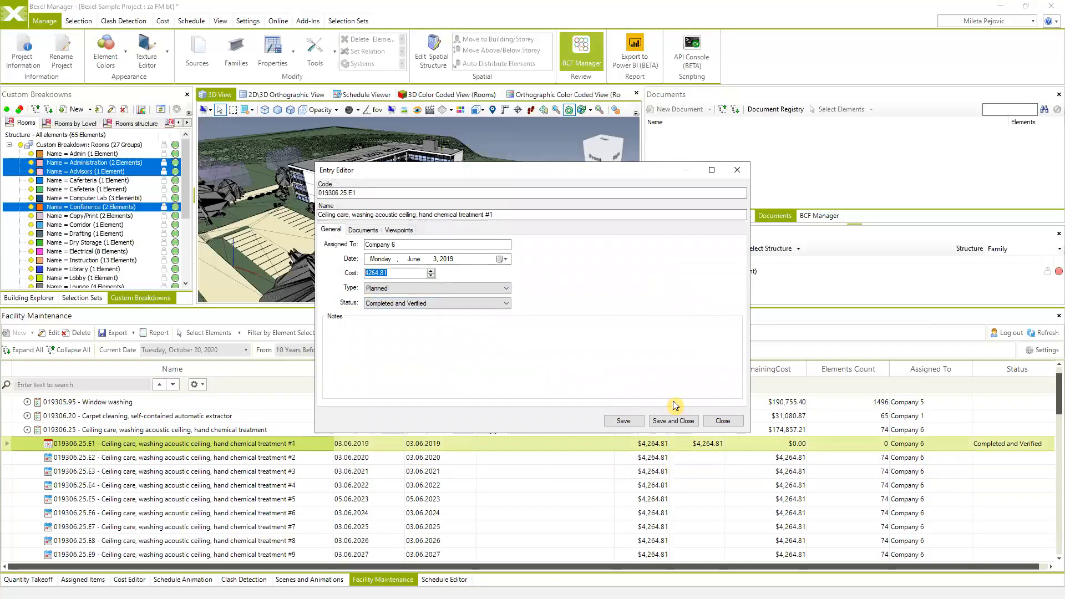
pyautogui.click(723, 422)
# - Mark ceiling care treatment #2 completed with plan elements linked at a cost of 5000, then refresh
pyautogui.click(134, 461)
pyautogui.rightClick(135, 461)
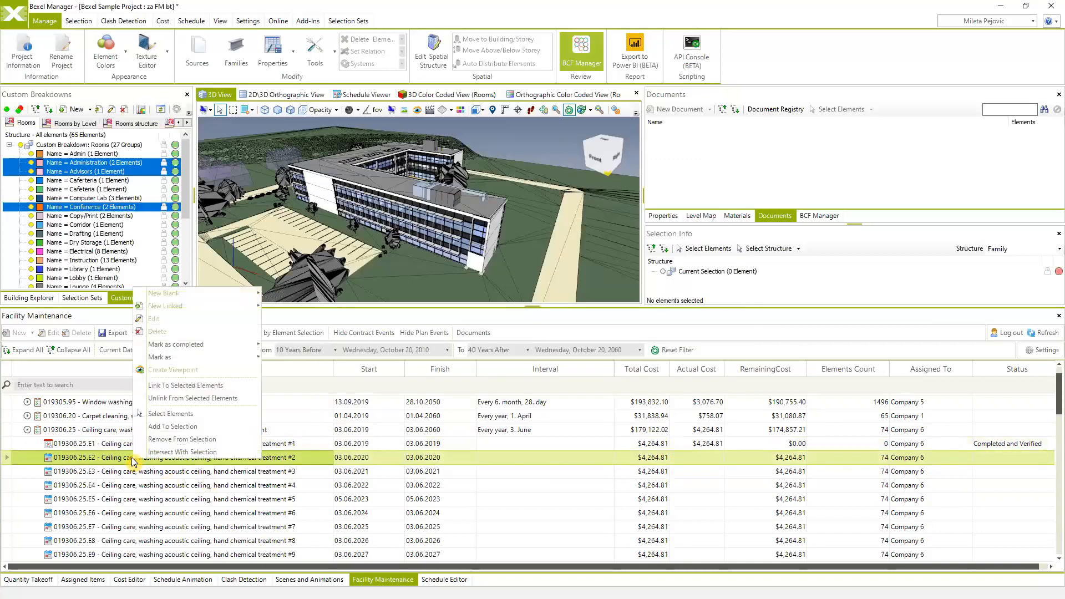
pyautogui.moveTo(204, 345)
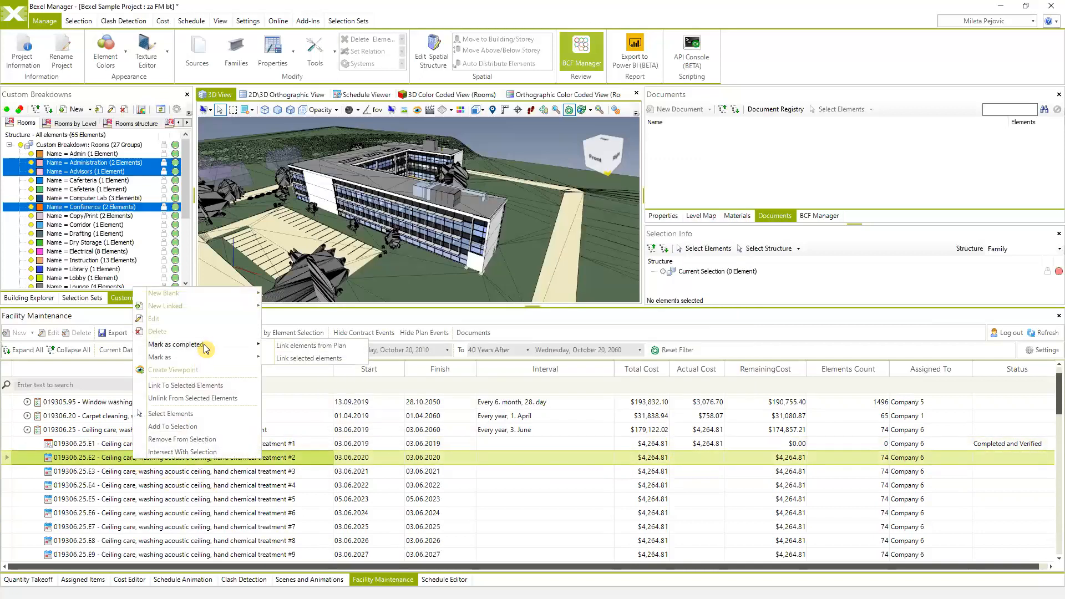
pyautogui.click(306, 345)
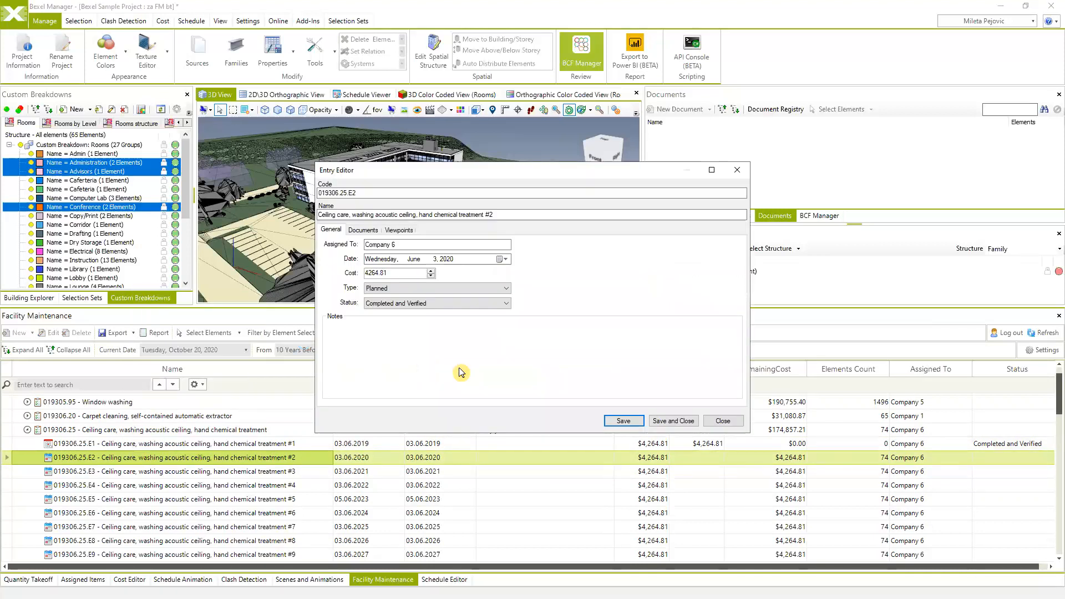
pyautogui.click(346, 279)
pyautogui.click(666, 424)
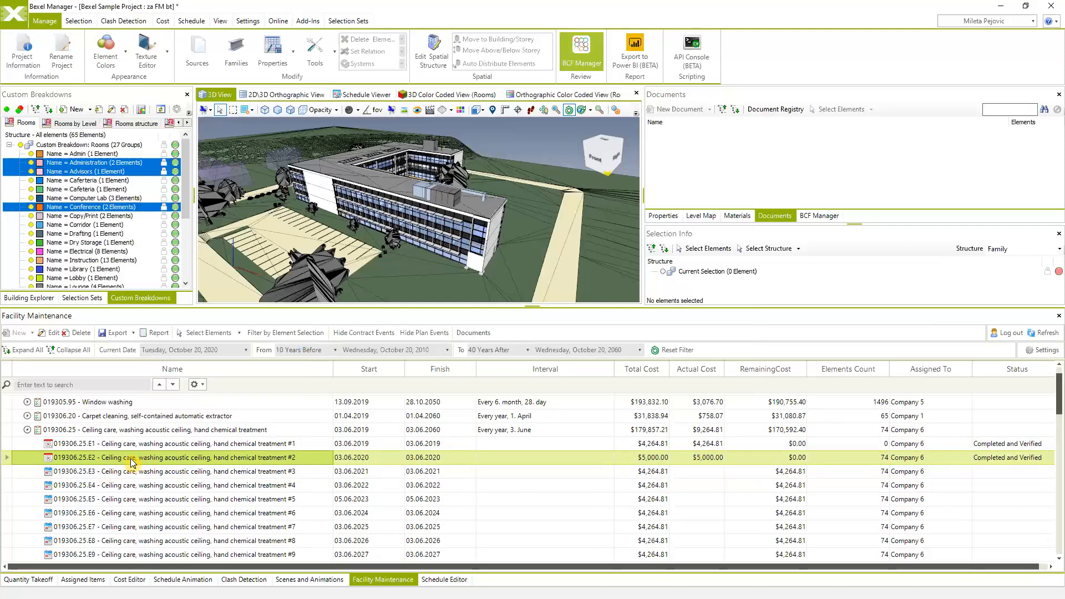
pyautogui.click(1044, 333)
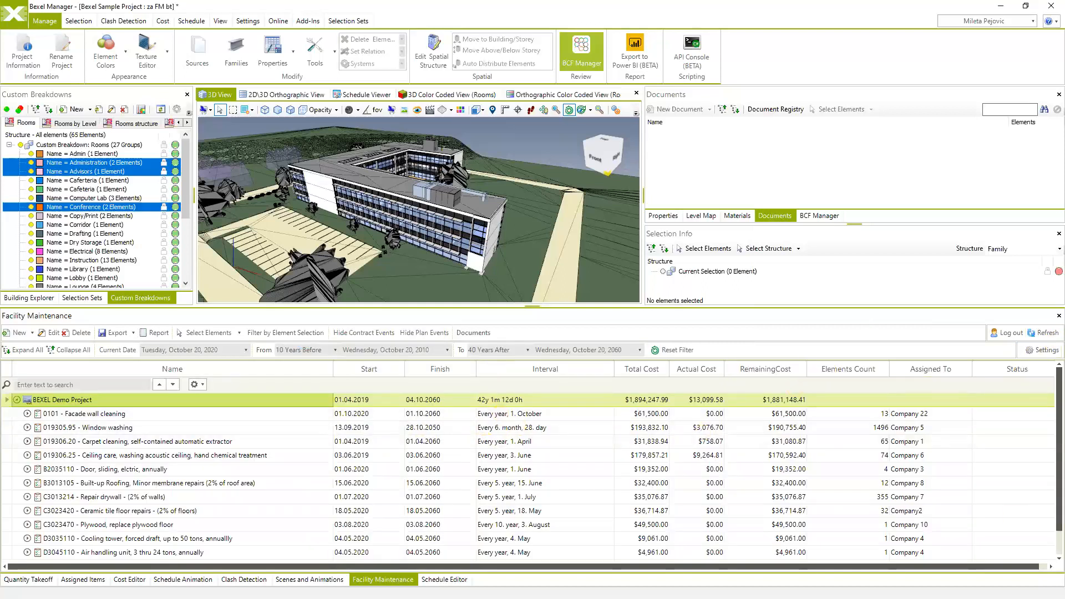
pyautogui.hotkey('alt', 'Tab')
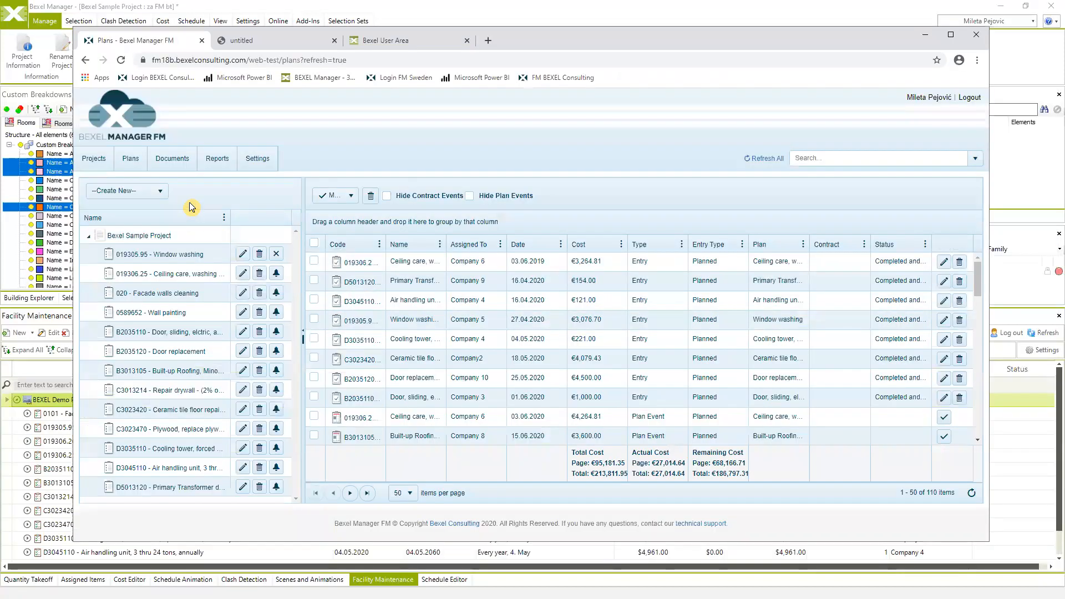
pyautogui.click(764, 158)
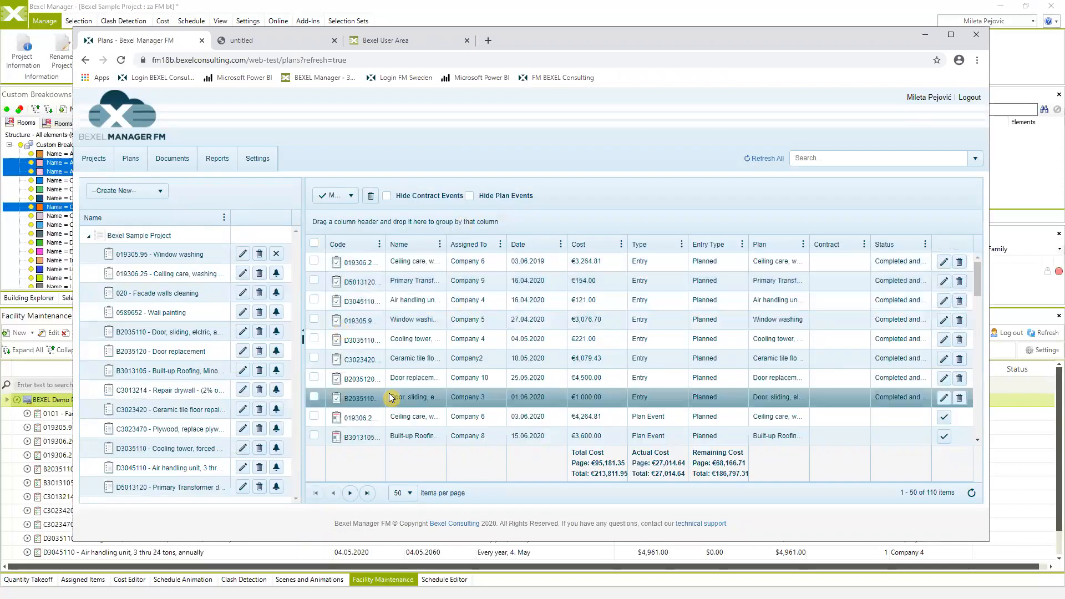
pyautogui.click(224, 166)
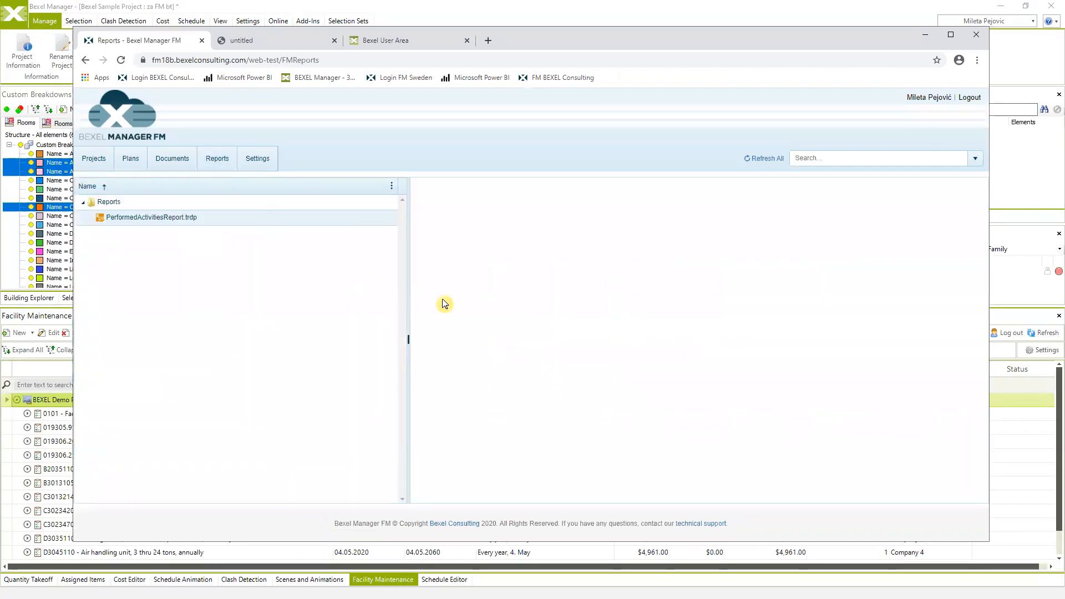
pyautogui.click(167, 218)
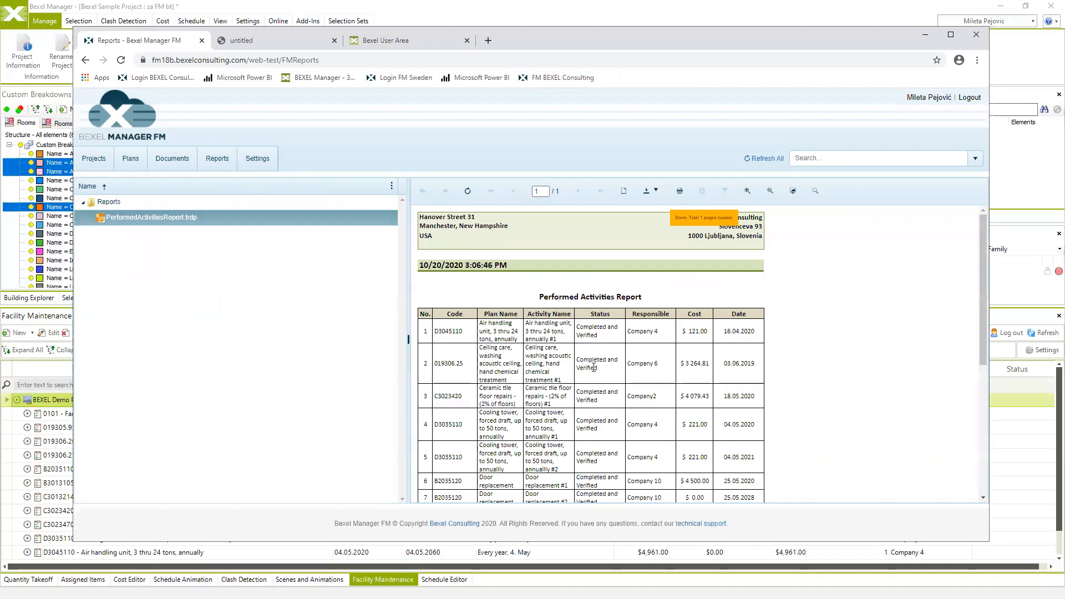
pyautogui.scroll(-5, 554, 383)
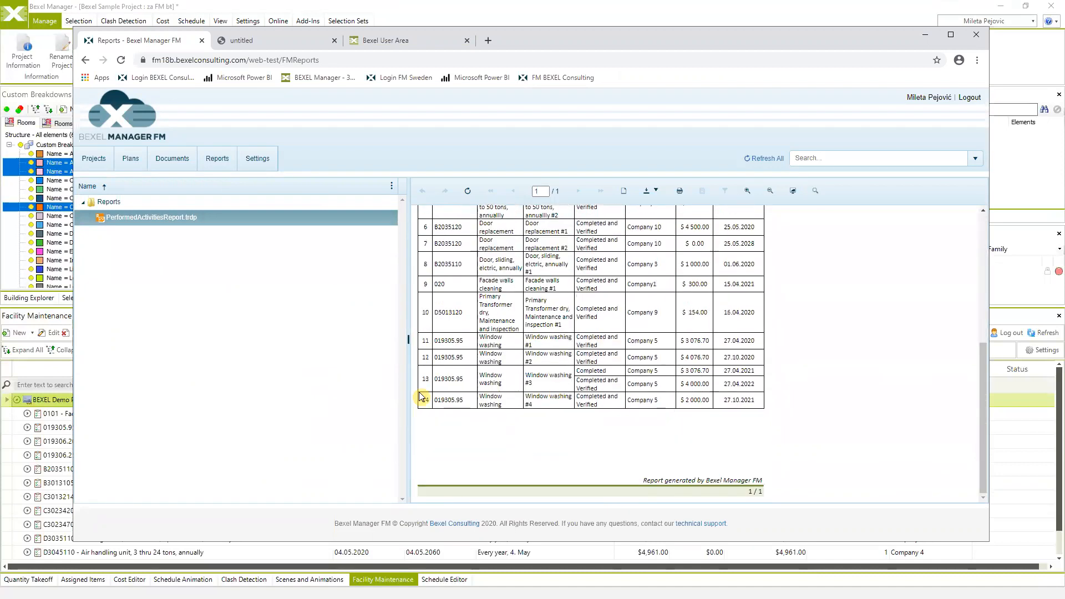
pyautogui.scroll(4, 488, 397)
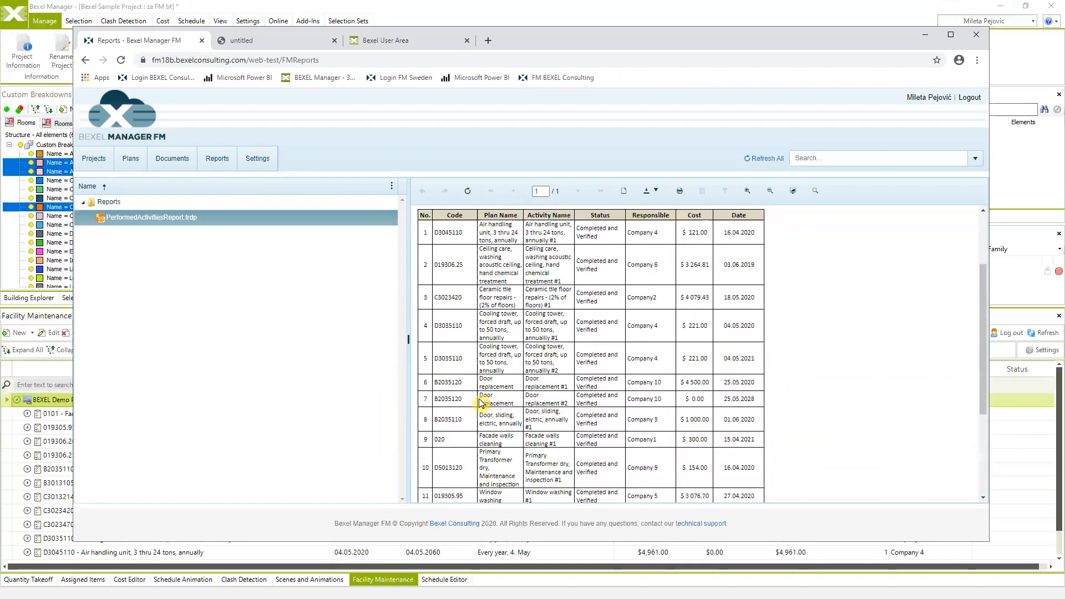
pyautogui.scroll(-3, 481, 399)
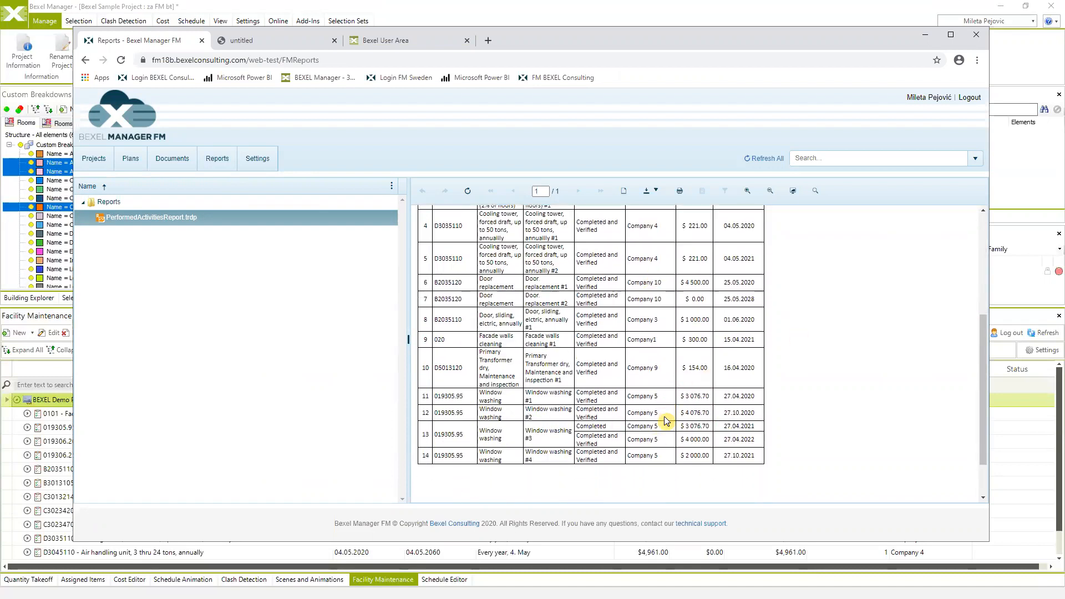
pyautogui.scroll(3, 666, 421)
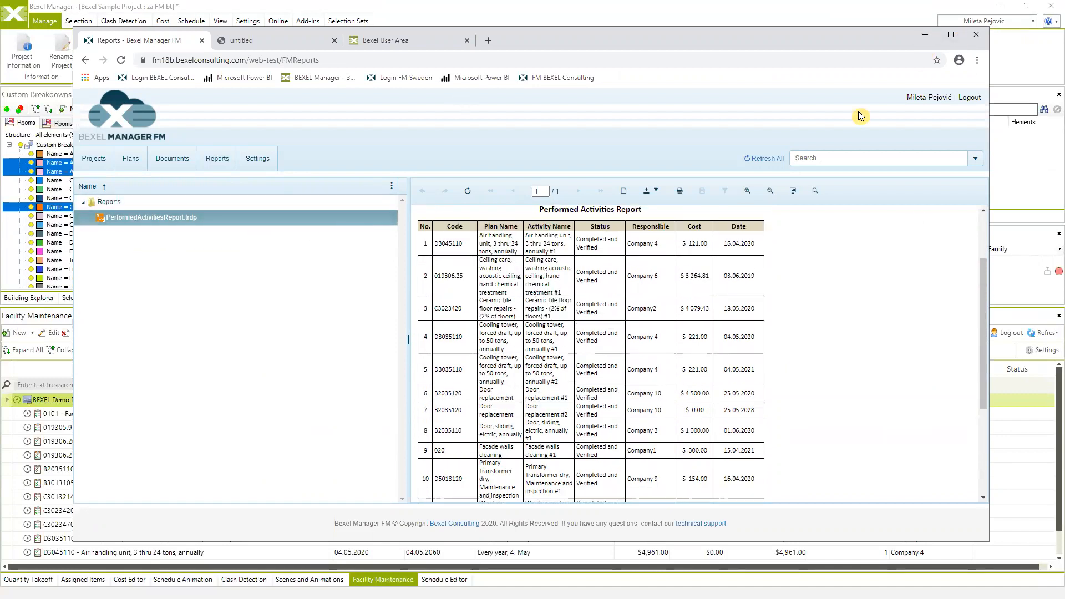
pyautogui.click(926, 36)
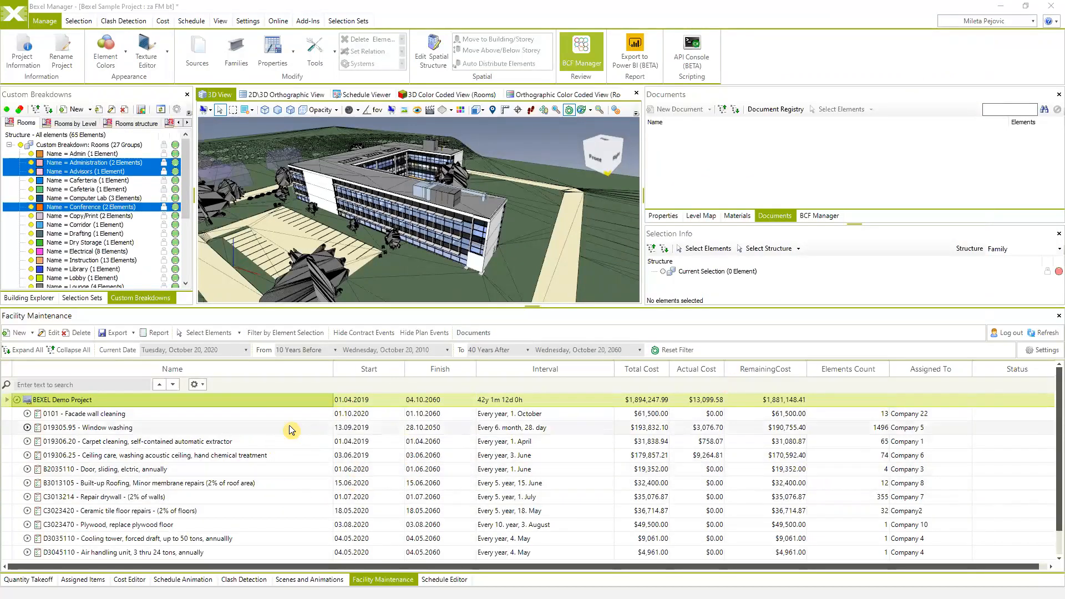
# - Generate the Performed Activities Report, scroll its four completed activities, and close it
pyautogui.click(161, 334)
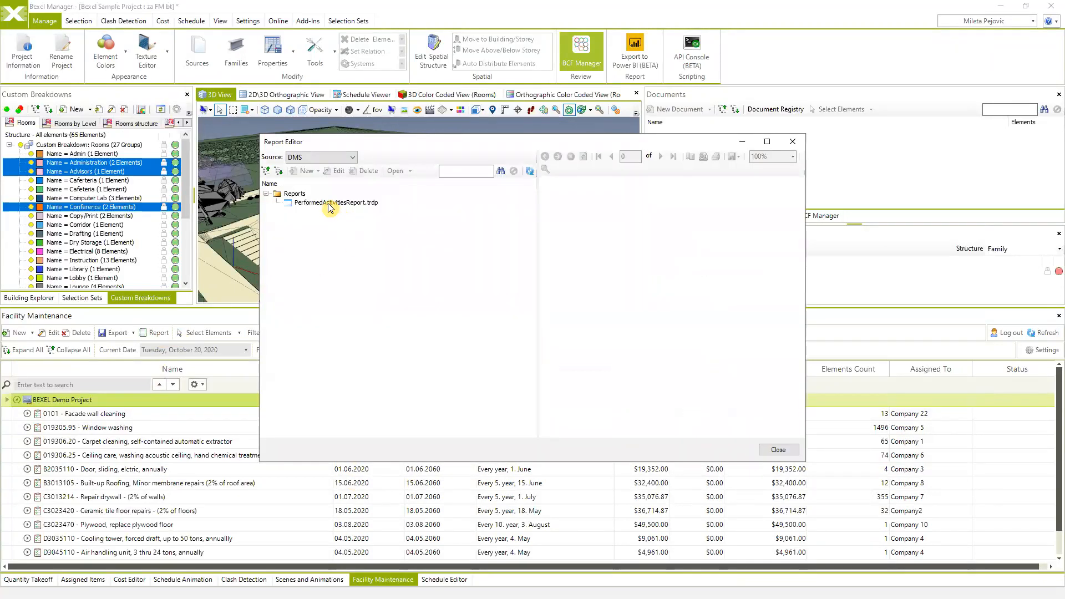
pyautogui.click(328, 203)
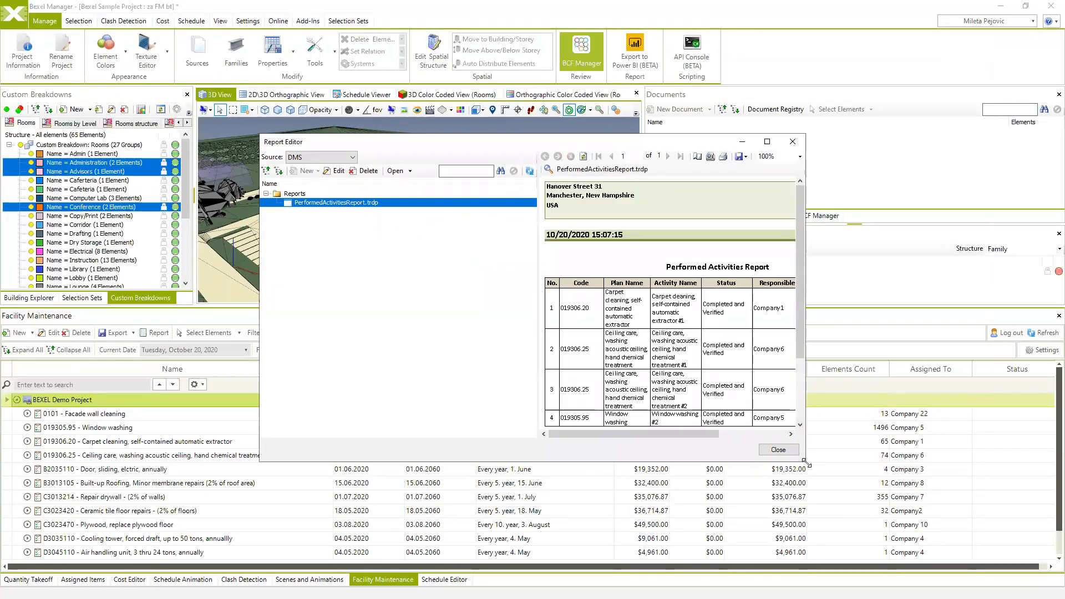
pyautogui.moveTo(813, 463); pyautogui.dragTo(997, 542)
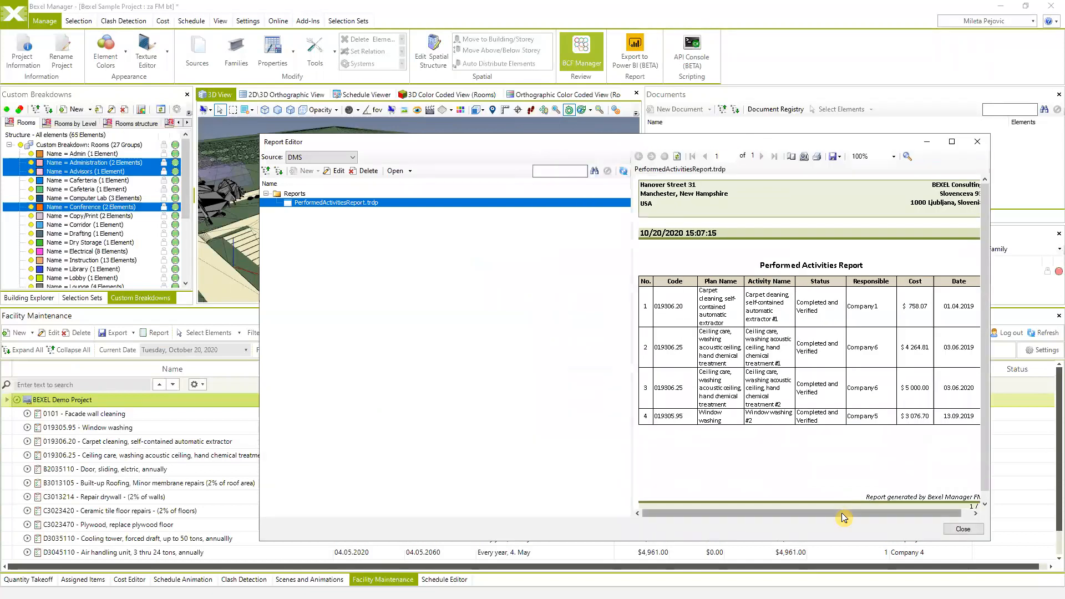
pyautogui.moveTo(841, 512); pyautogui.dragTo(916, 515)
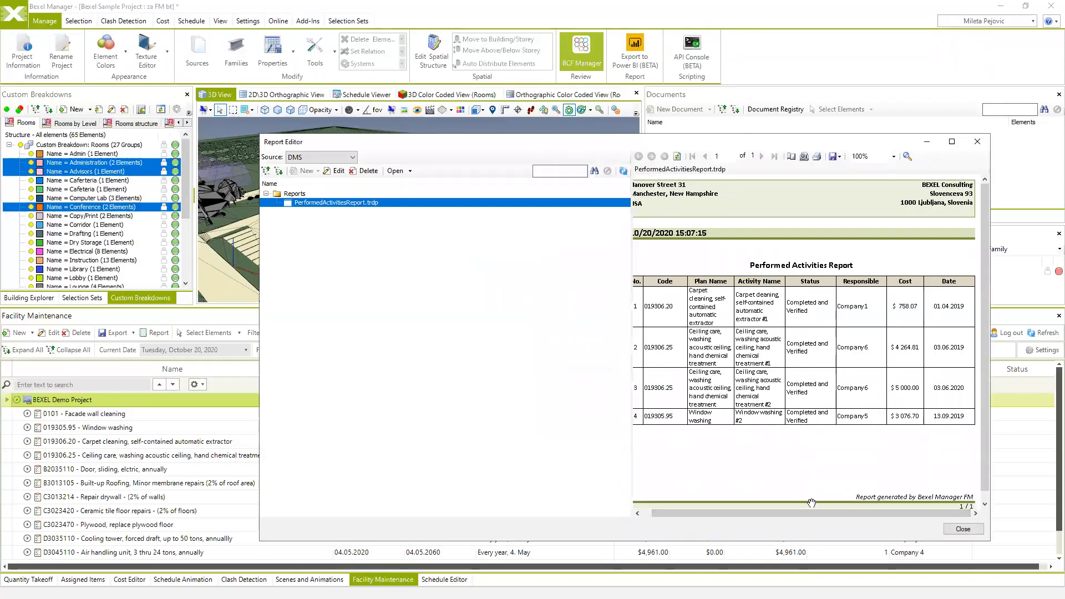
pyautogui.moveTo(807, 515); pyautogui.dragTo(775, 516)
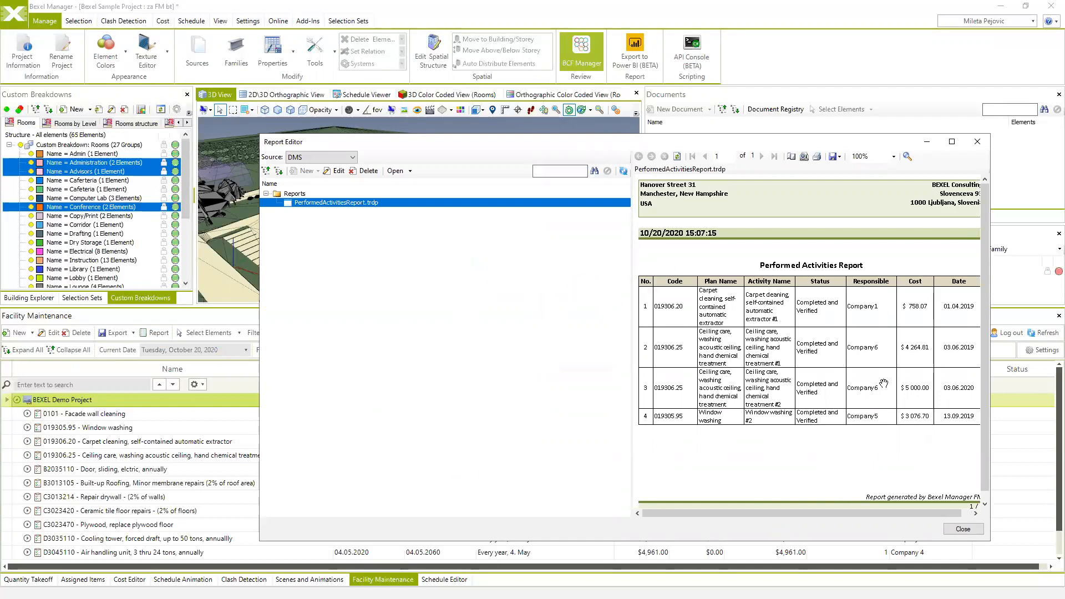
pyautogui.click(977, 146)
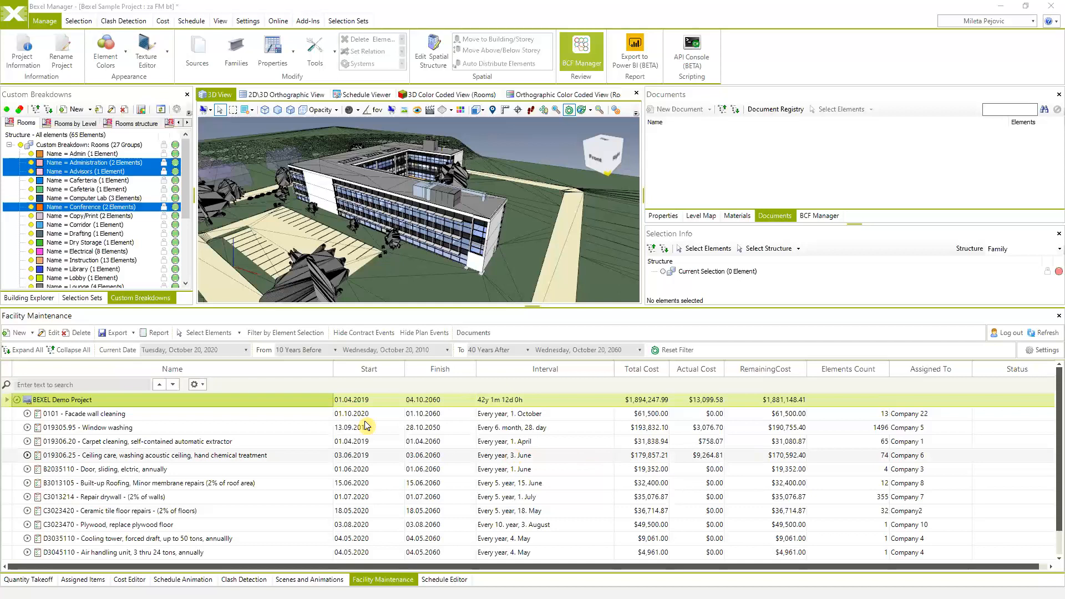
# - Change the 019305.95 Window washing plan's cost to 4000 in the Plan Editor
pyautogui.click(27, 427)
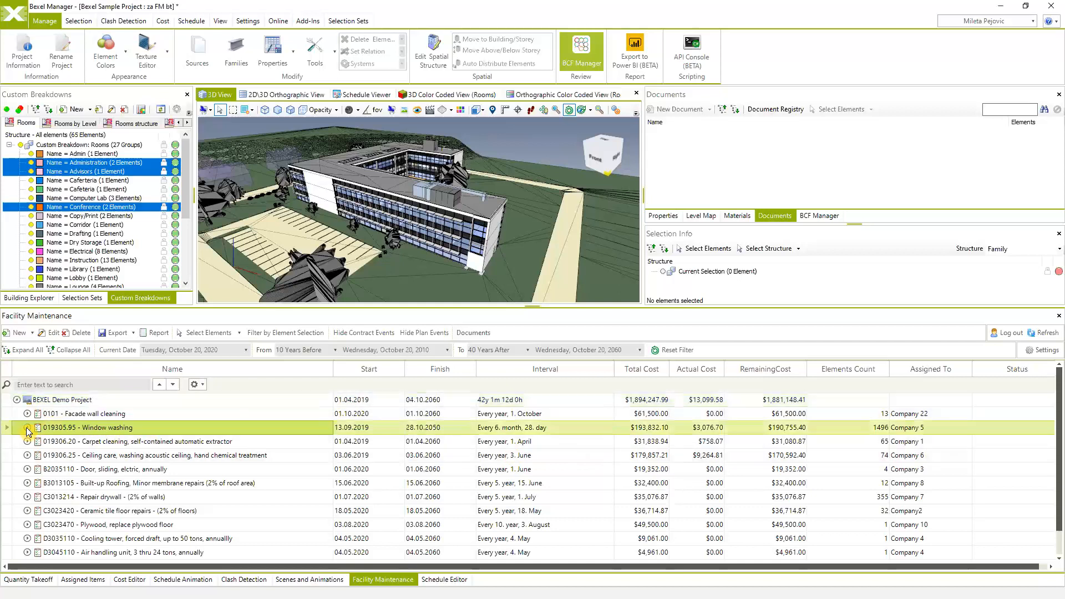
pyautogui.scroll(-1, 135, 494)
pyautogui.scroll(1, 135, 494)
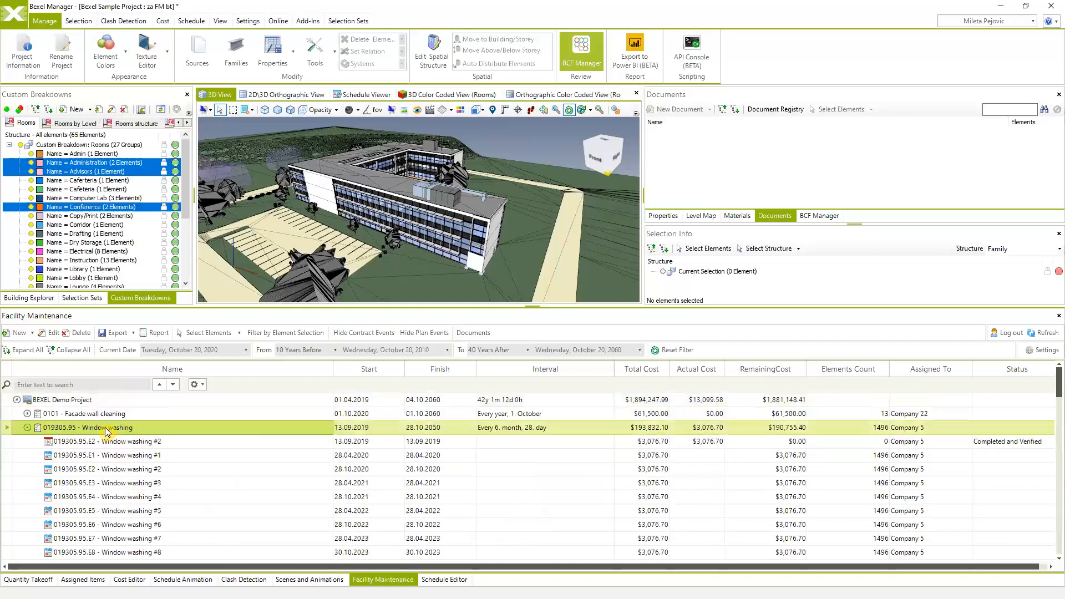
pyautogui.rightClick(108, 427)
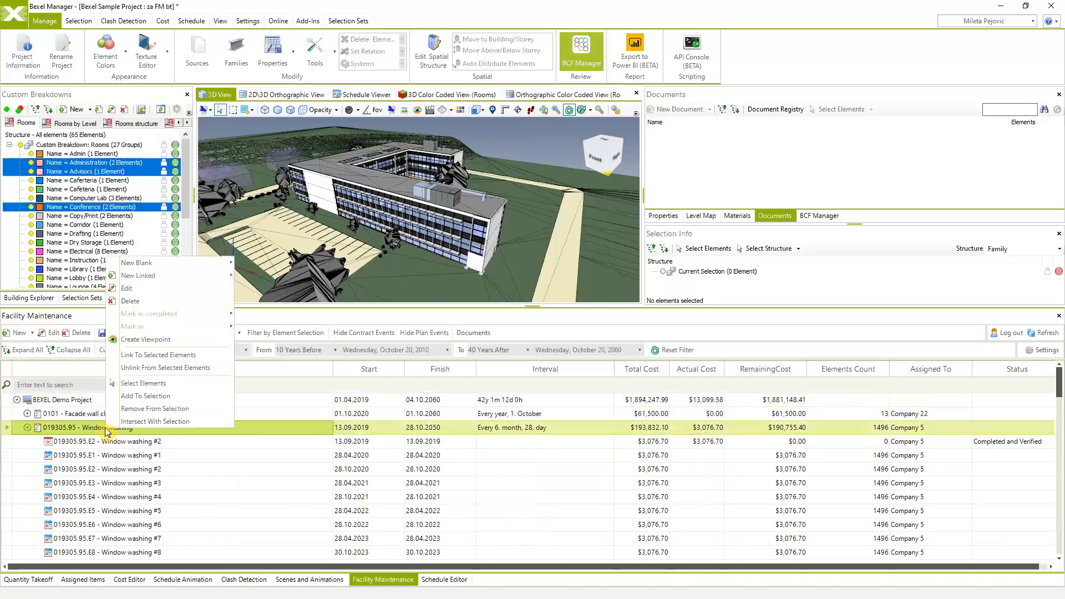
pyautogui.click(172, 289)
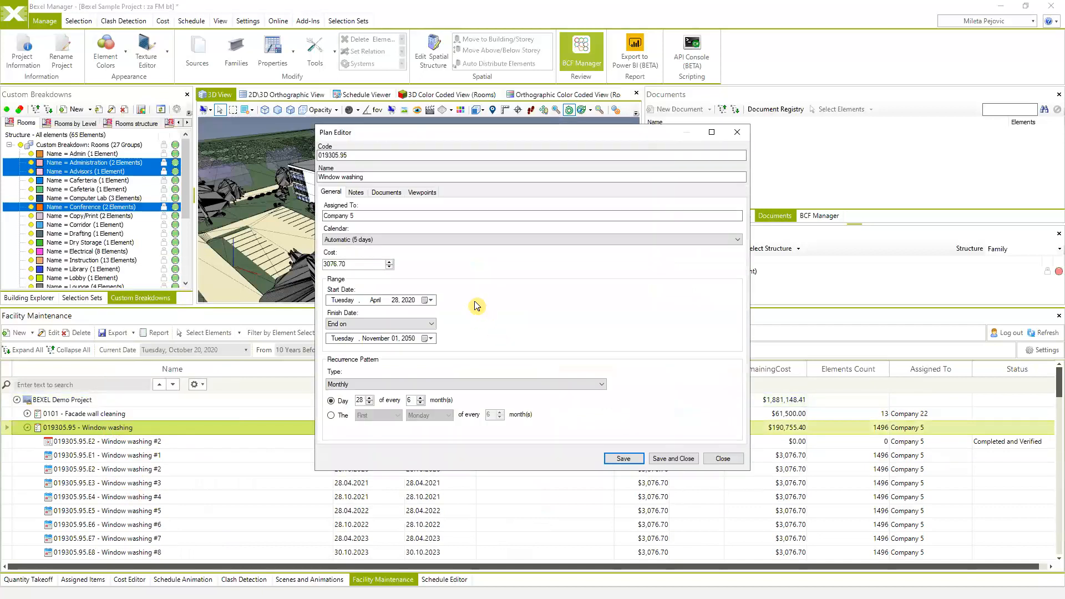
pyautogui.moveTo(359, 265); pyautogui.dragTo(324, 269)
pyautogui.moveTo(592, 133); pyautogui.dragTo(452, 100)
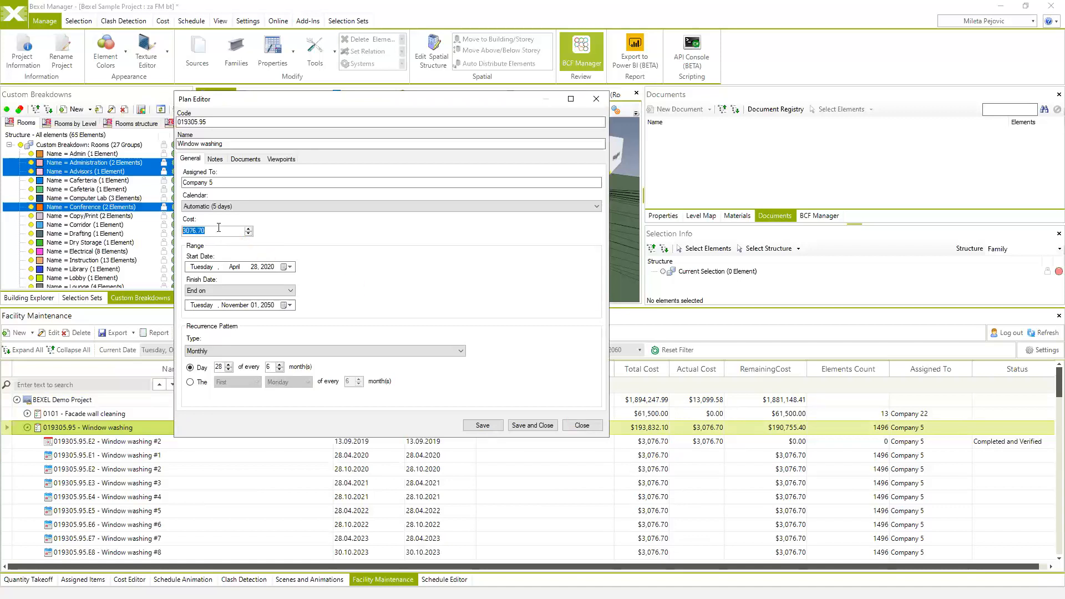
pyautogui.write('4000')
pyautogui.click(538, 427)
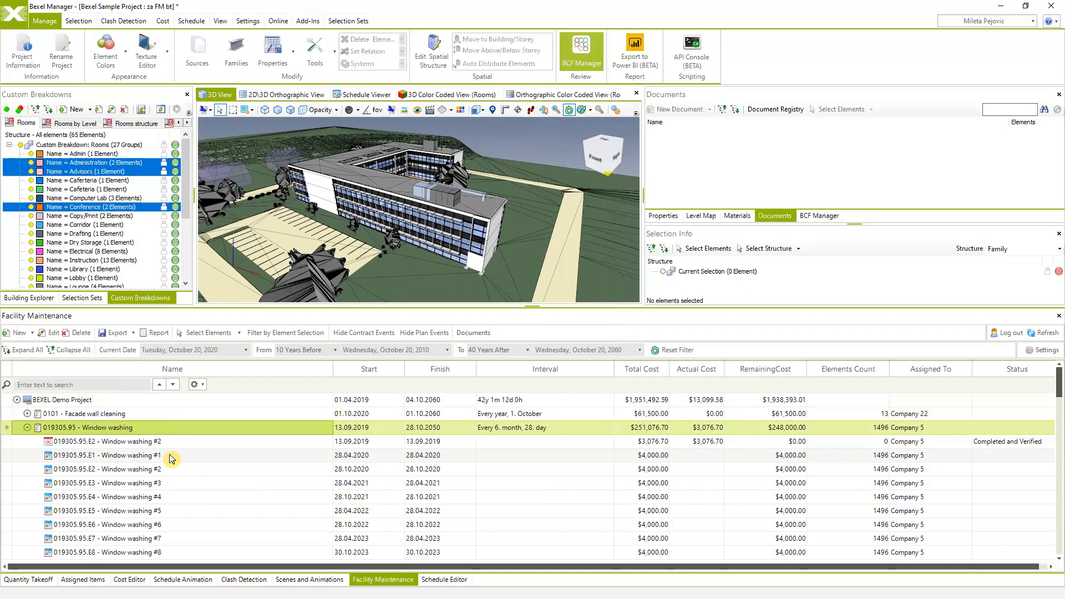
# - Browse the Window washing occurrences and select occurrence #1
pyautogui.scroll(-5, 158, 482)
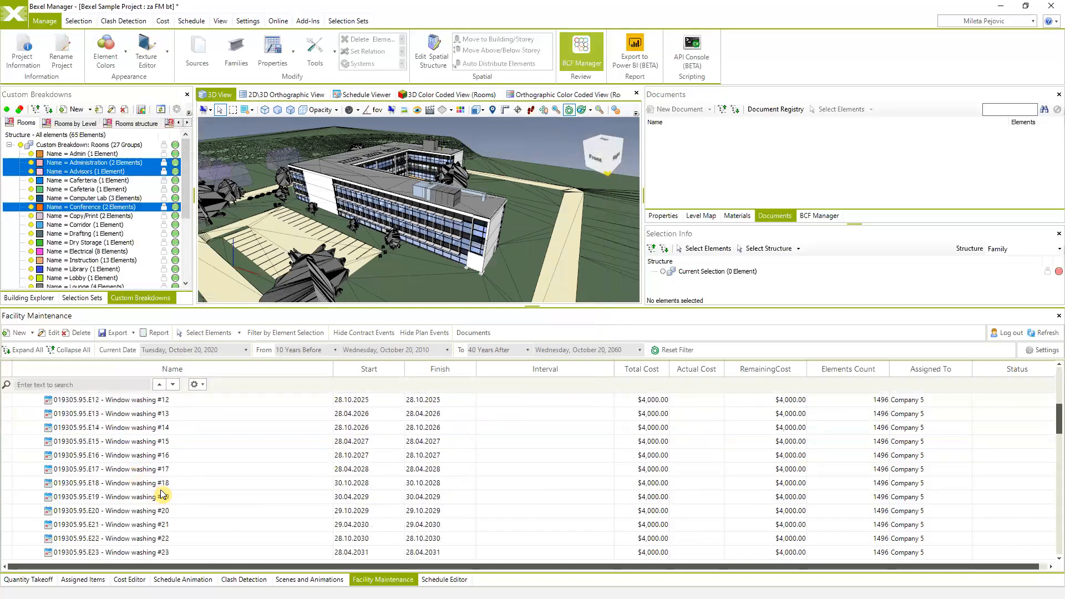
pyautogui.click(144, 481)
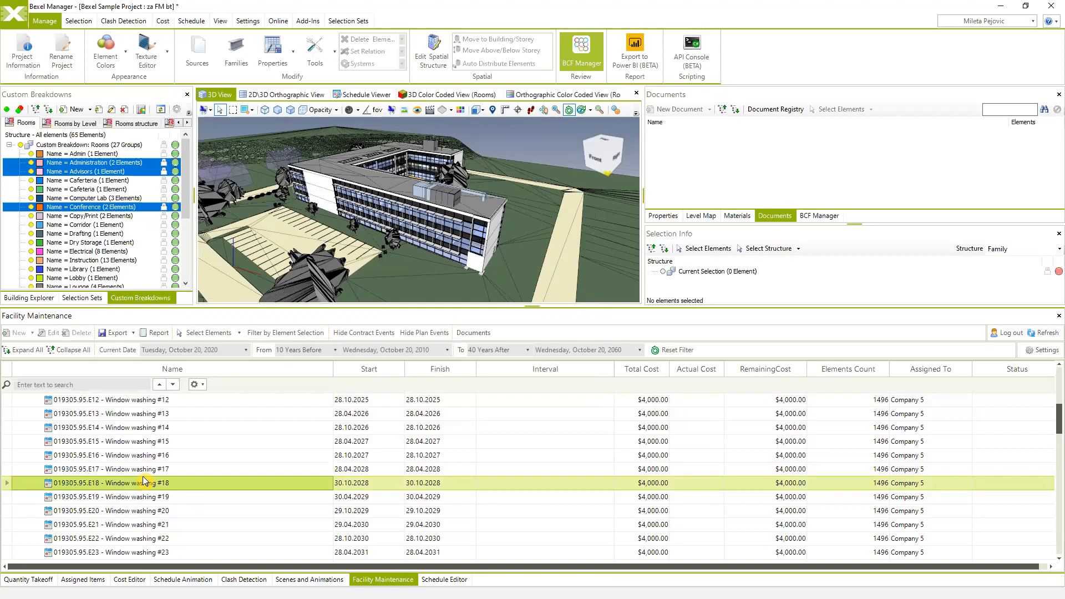
pyautogui.click(135, 444)
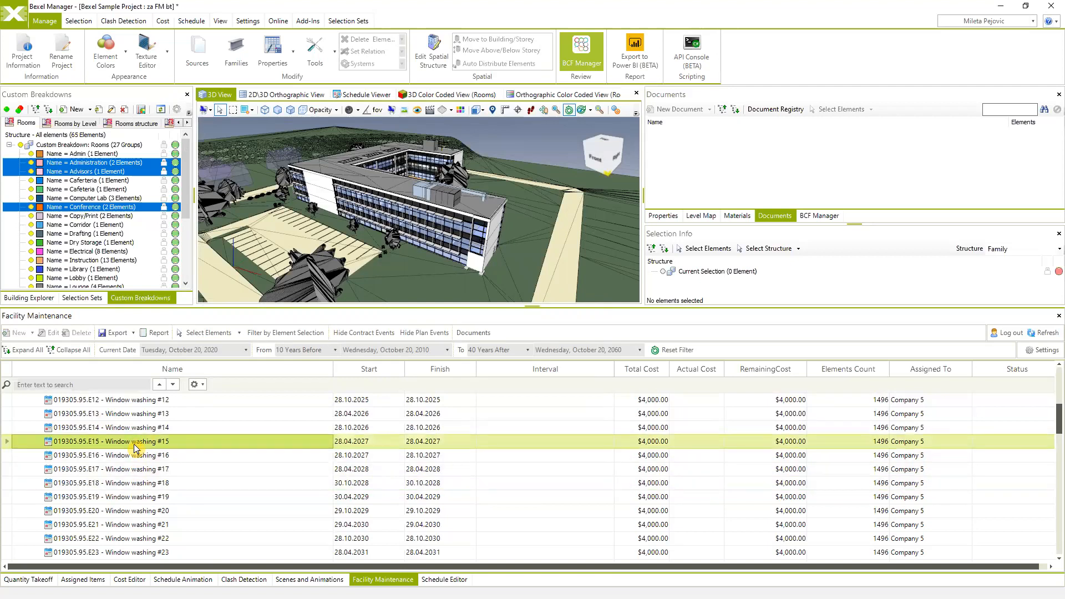
pyautogui.scroll(2, 136, 449)
pyautogui.scroll(3, 136, 448)
pyautogui.click(101, 457)
# - Mark Window washing #1 completed with plan elements linked and an actual cost of 4500
pyautogui.rightClick(102, 460)
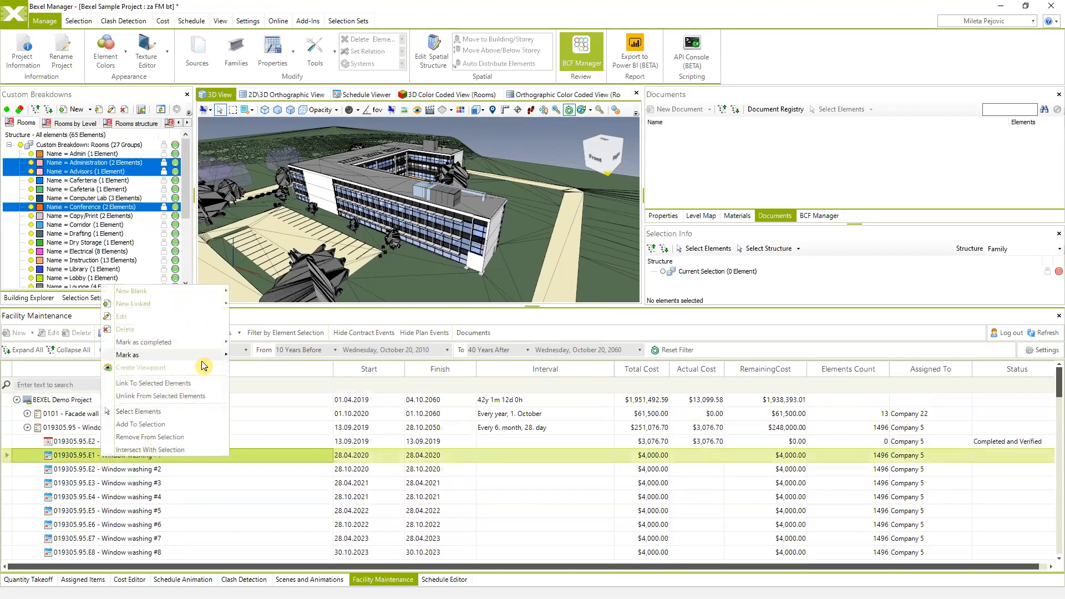
pyautogui.moveTo(189, 345)
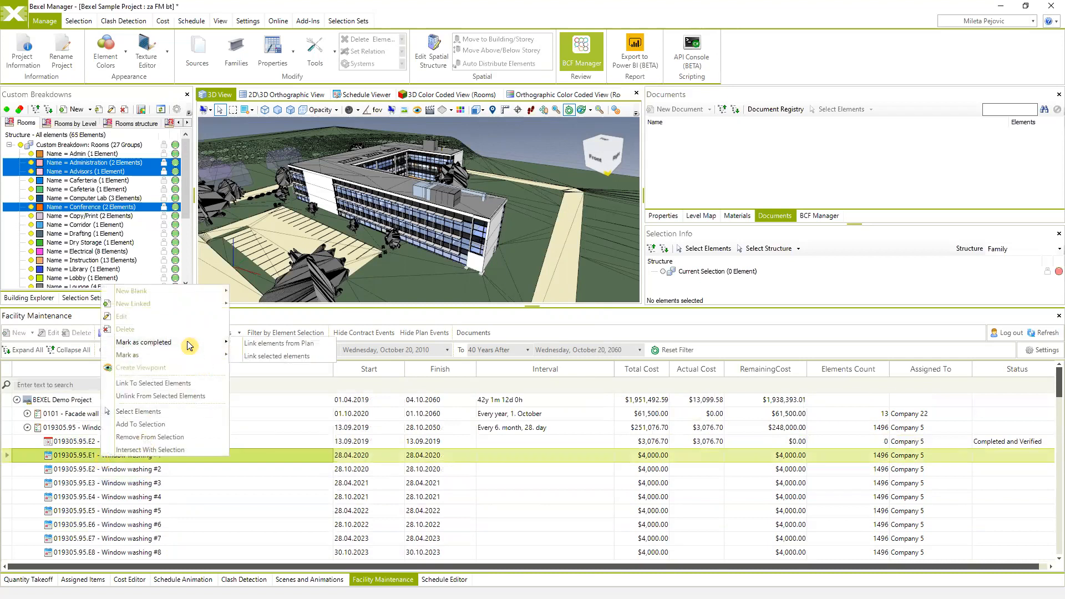
pyautogui.click(255, 344)
pyautogui.moveTo(398, 275); pyautogui.dragTo(342, 276)
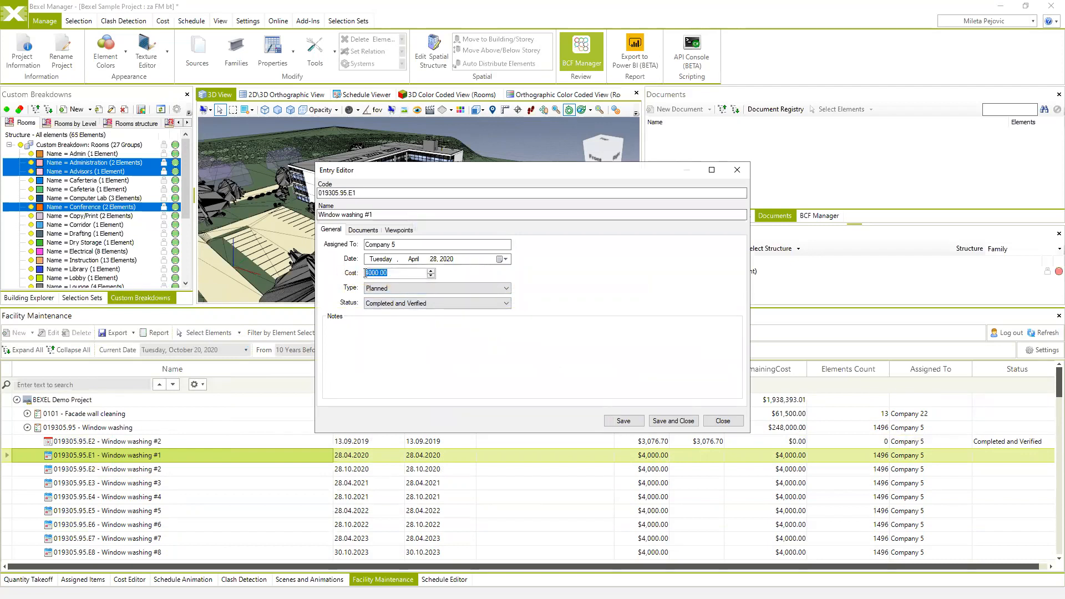
pyautogui.write('4500')
pyautogui.click(670, 420)
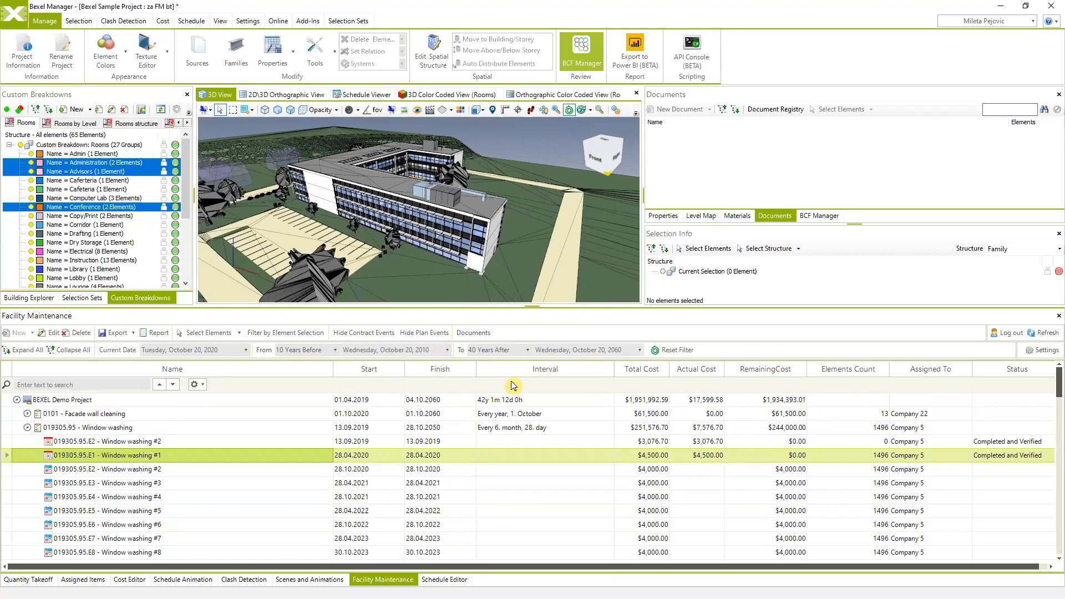
# - Refresh the maintenance list and expand the Carpet cleaning and Window washing plans
pyautogui.click(1047, 334)
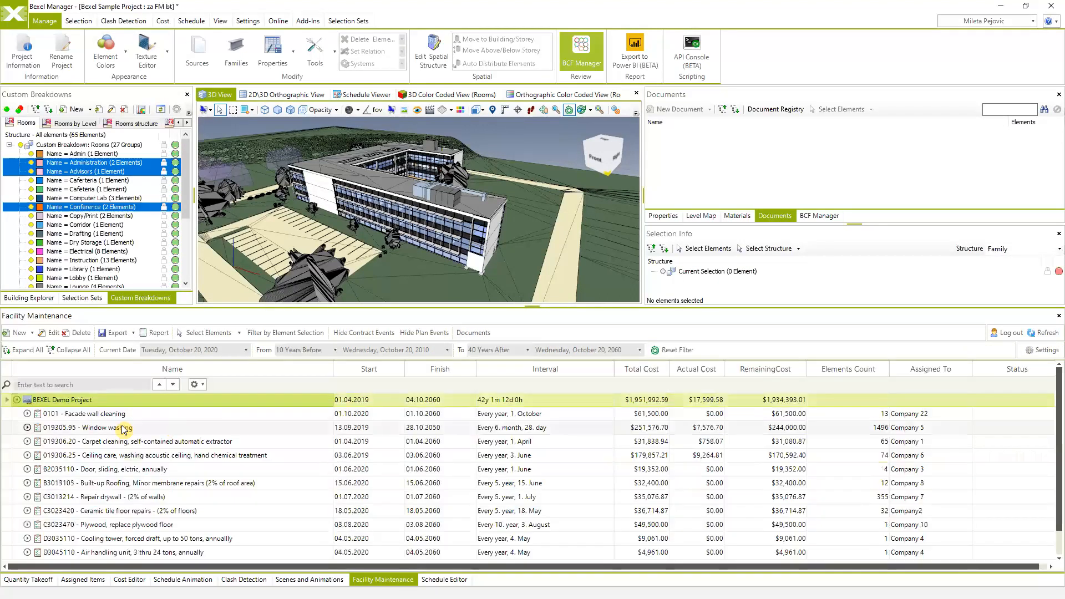
pyautogui.click(27, 441)
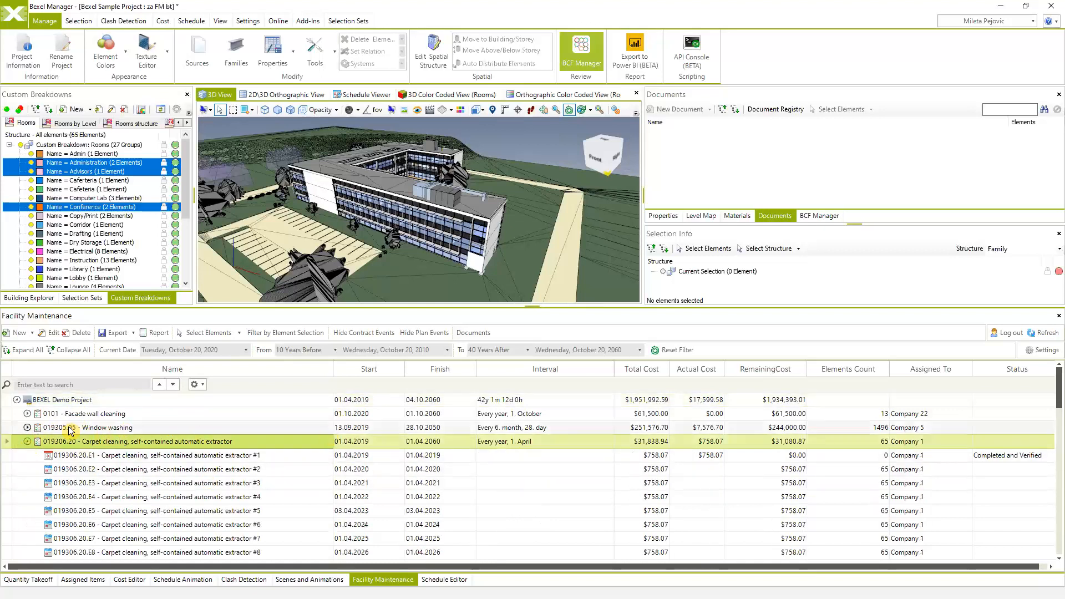
pyautogui.click(27, 427)
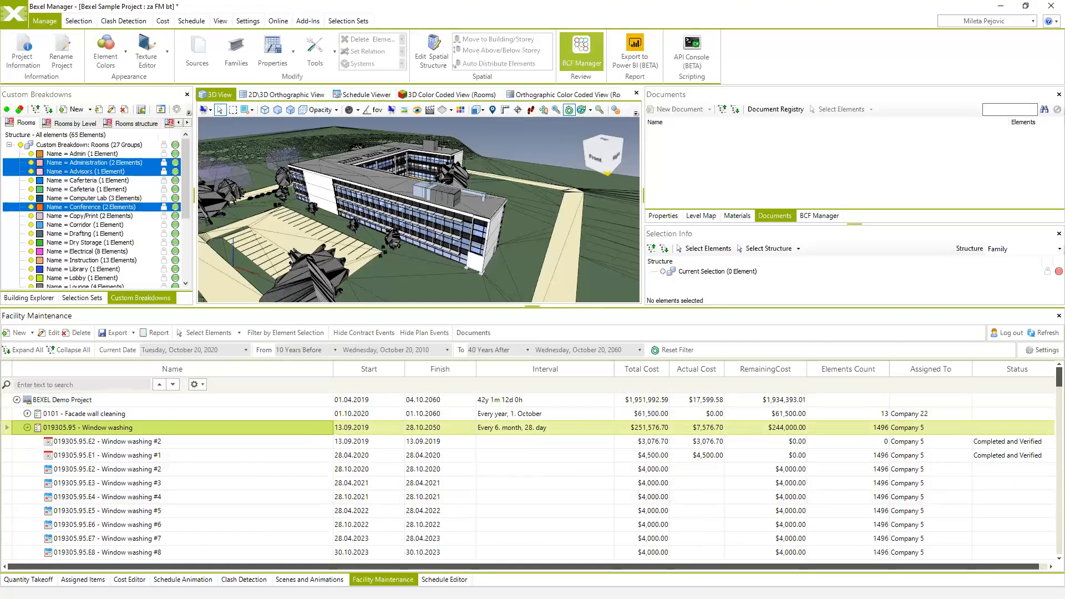
# - Load the Bexel Sample Project's Plans page from the web portal's Projects list
pyautogui.hotkey('alt', 'Tab')
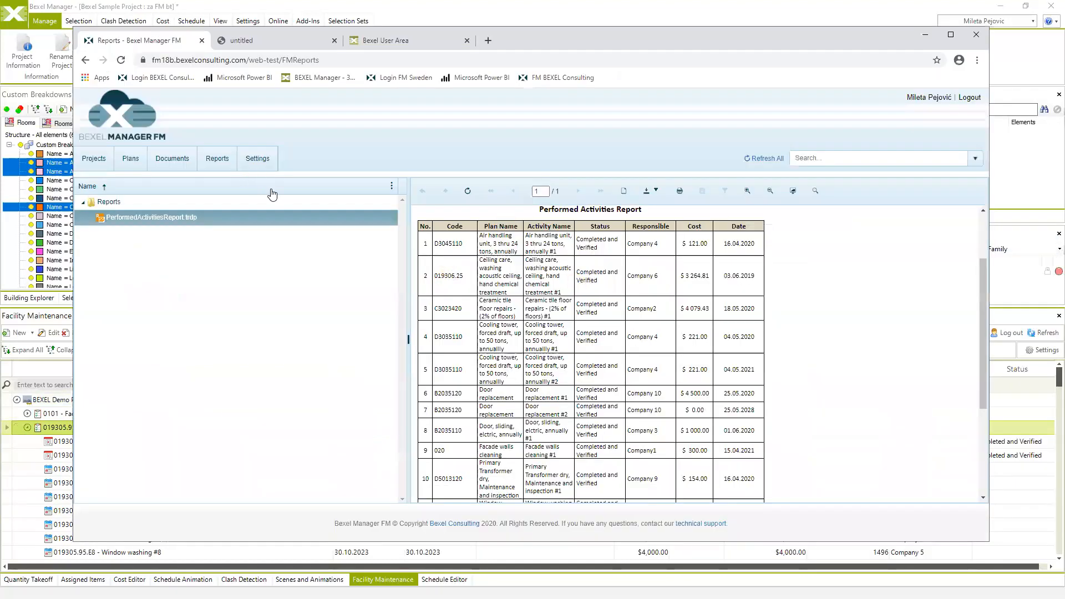
pyautogui.click(94, 160)
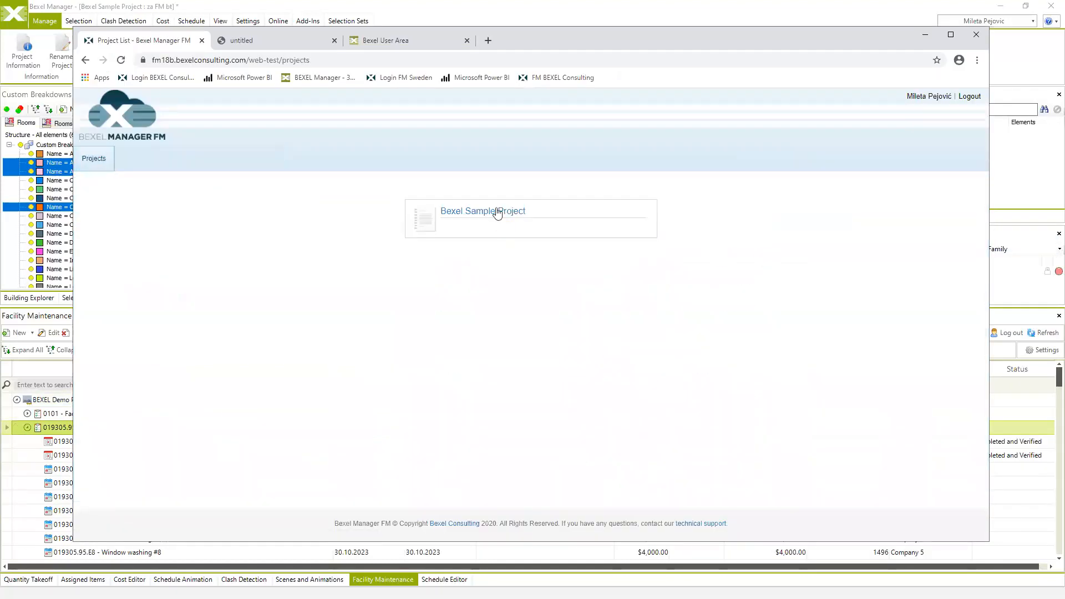
pyautogui.click(466, 220)
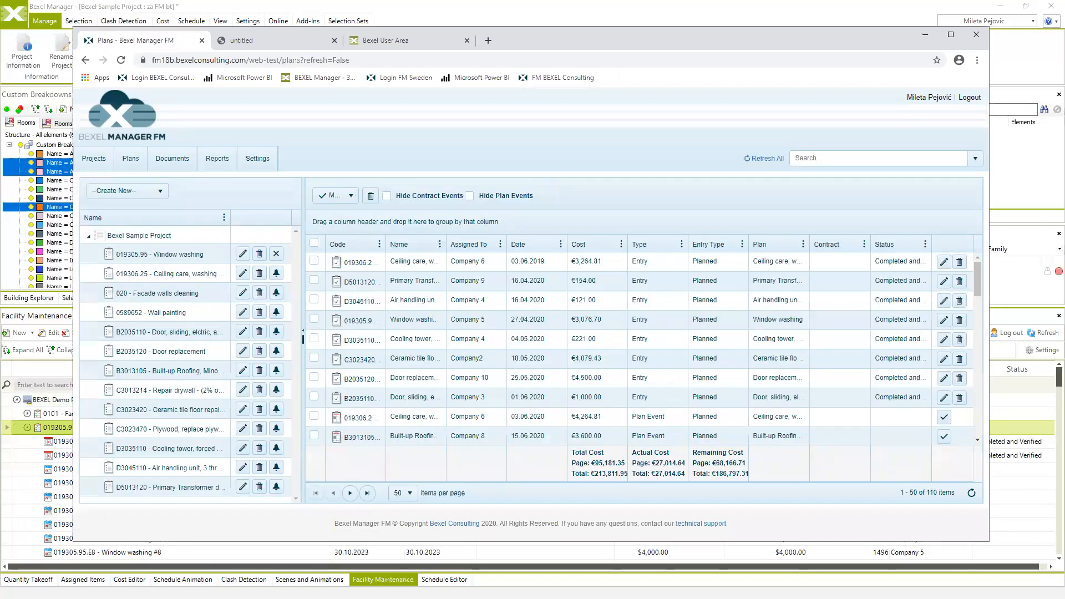
pyautogui.hotkey('alt', 'Tab')
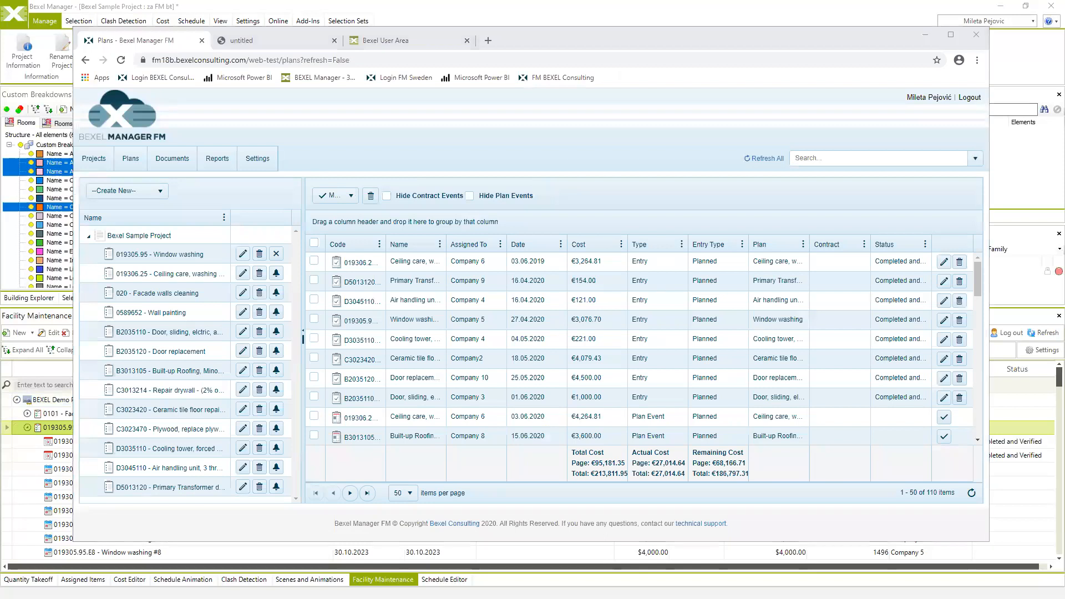